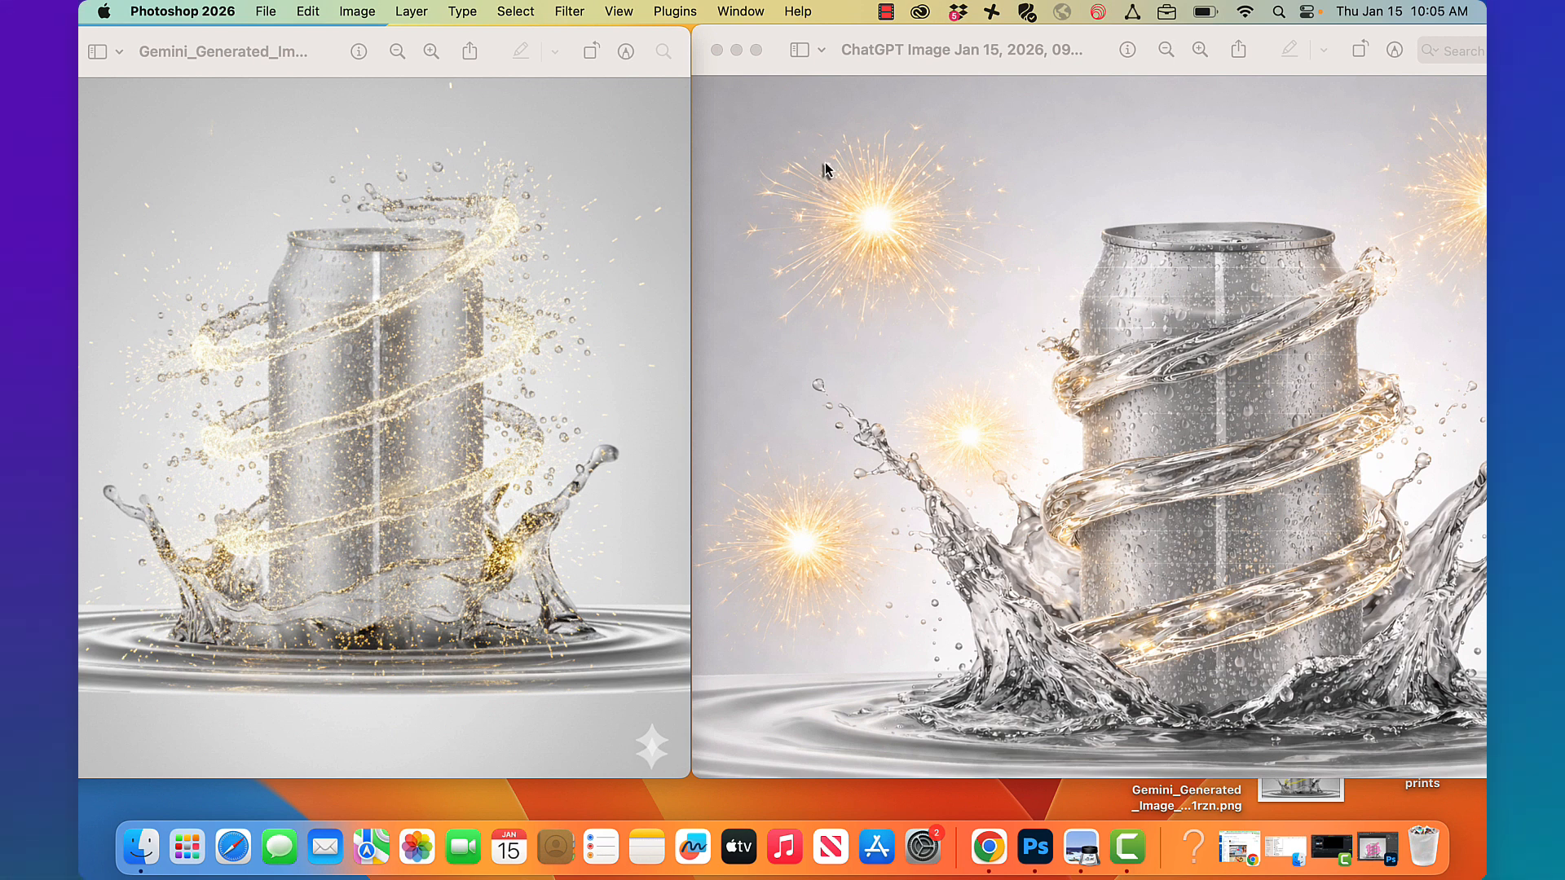
- Minimize the two Preview windows showing the ChatGPT and Gemini versions of the can image
{"action": "left_click", "coordinate": [735, 50]}
{"action": "double_click", "coordinate": [369, 34]}
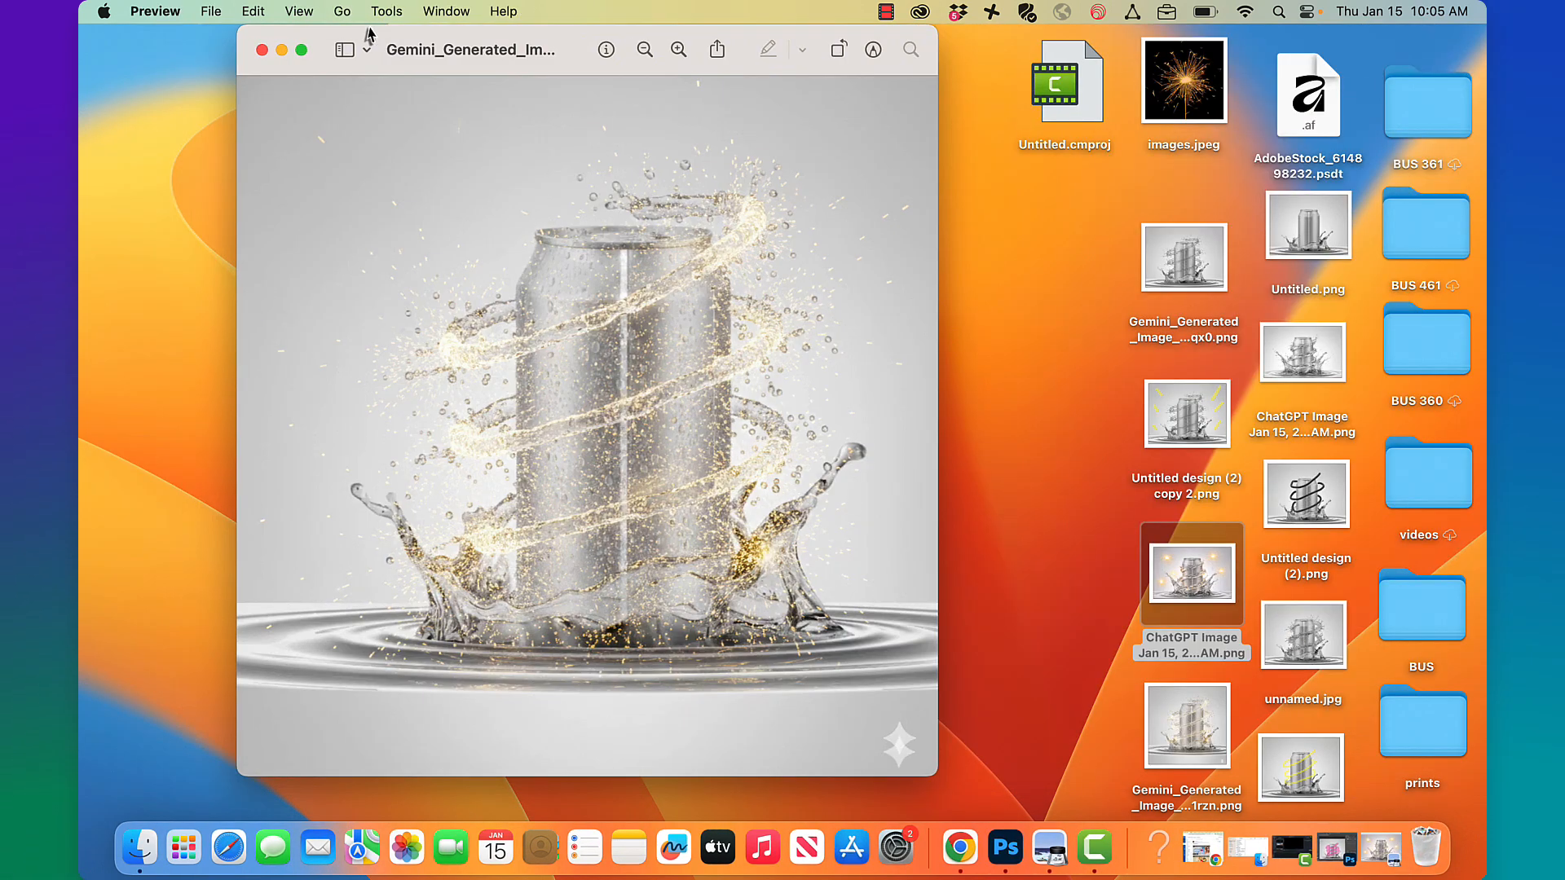
{"action": "left_click", "coordinate": [282, 50]}
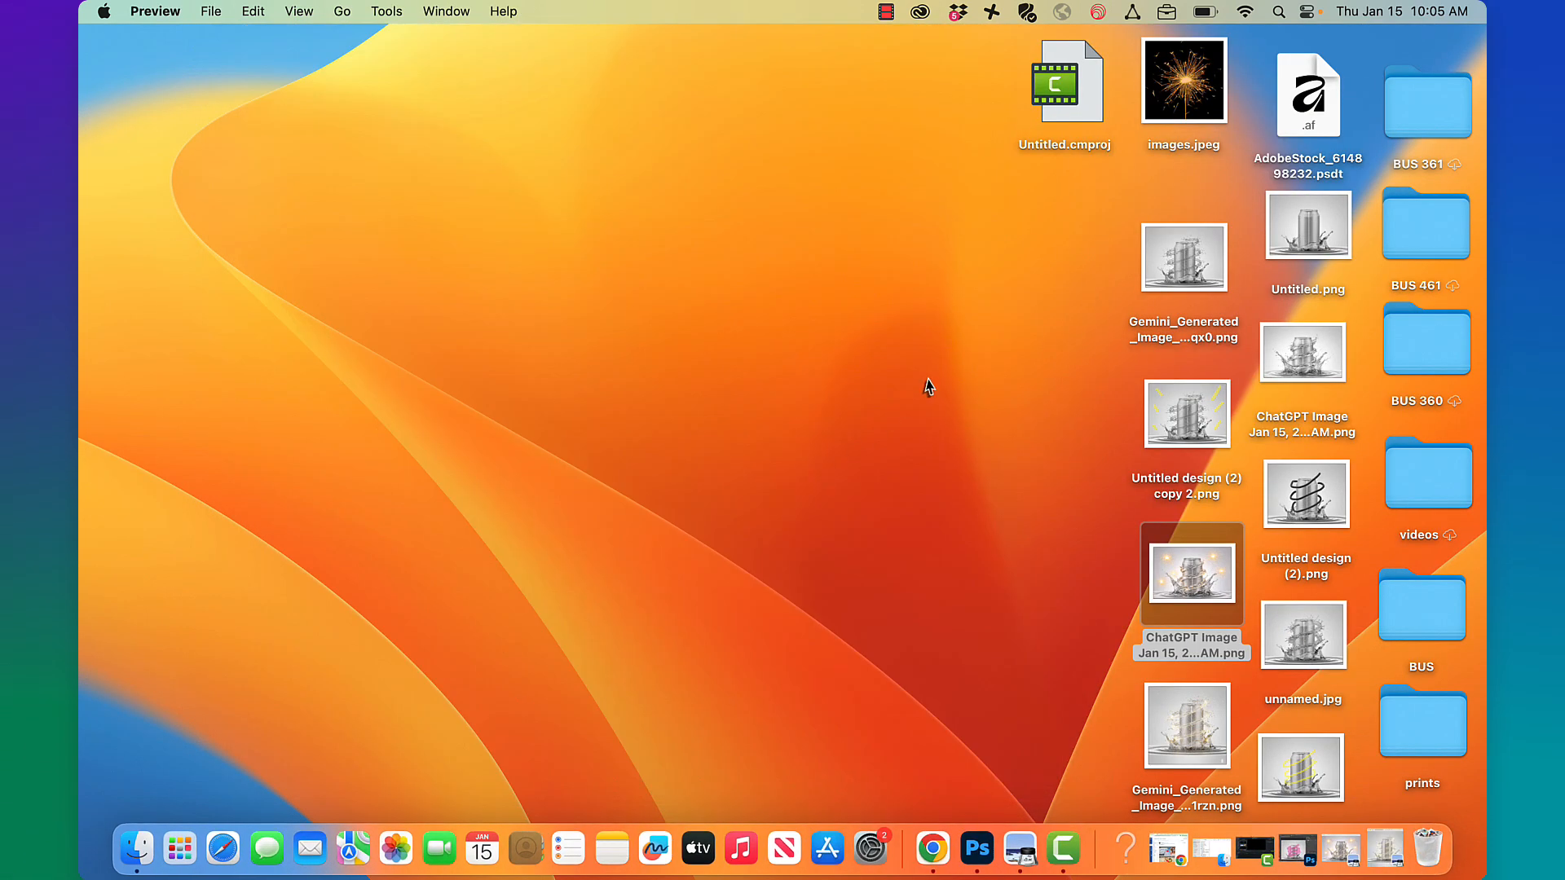
- Switch to Chrome and examine the Can with Splash Mockup Template in the Adobe Stock results for "can mockup splash"
{"action": "left_click", "coordinate": [932, 848]}
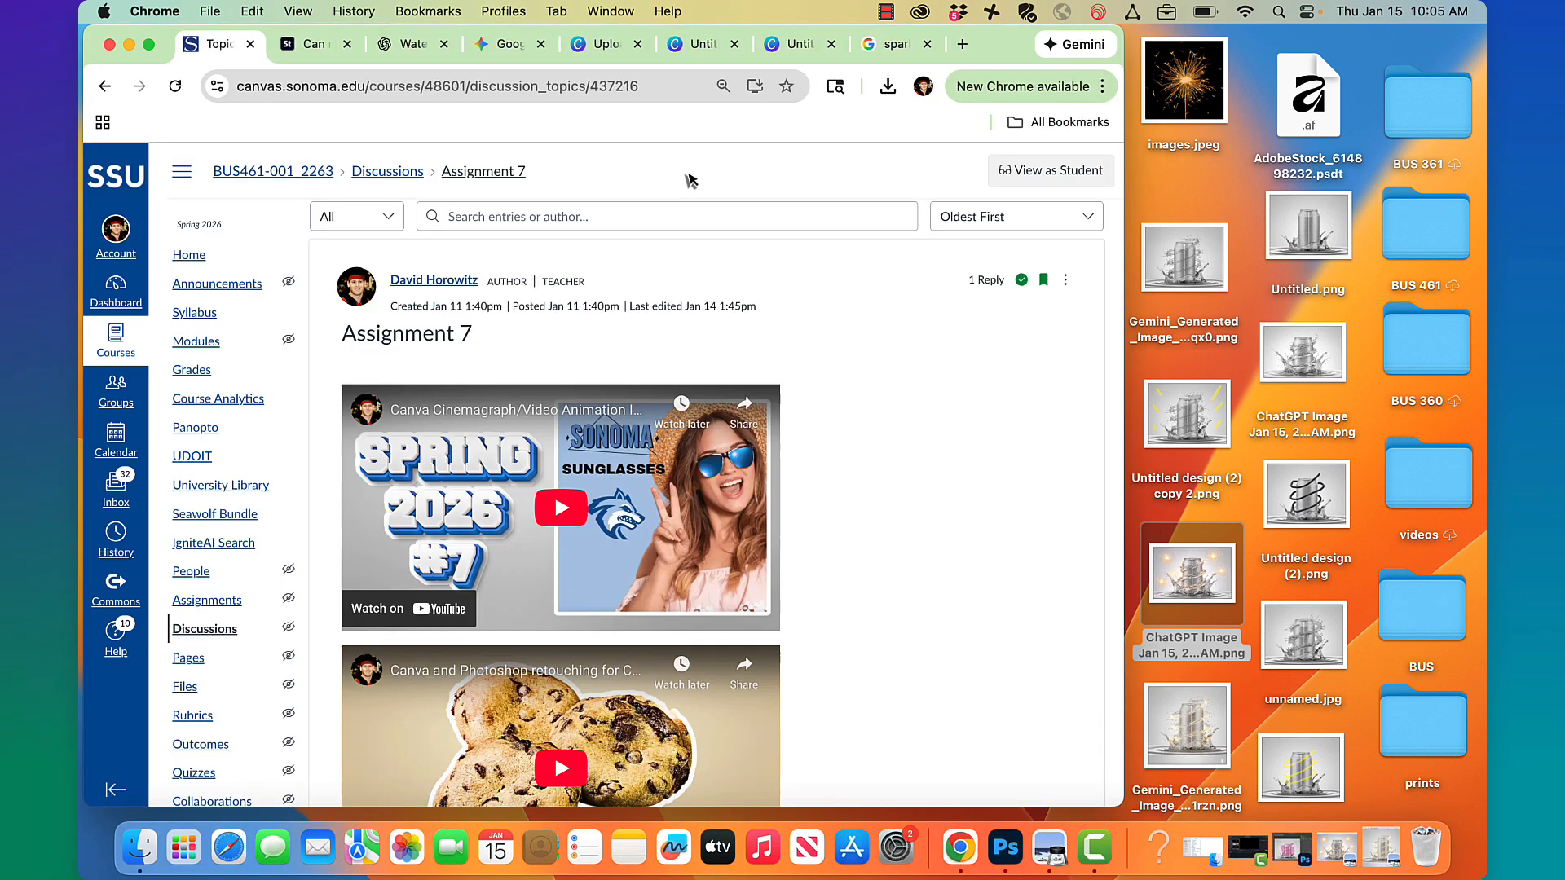
{"action": "left_click", "coordinate": [317, 47]}
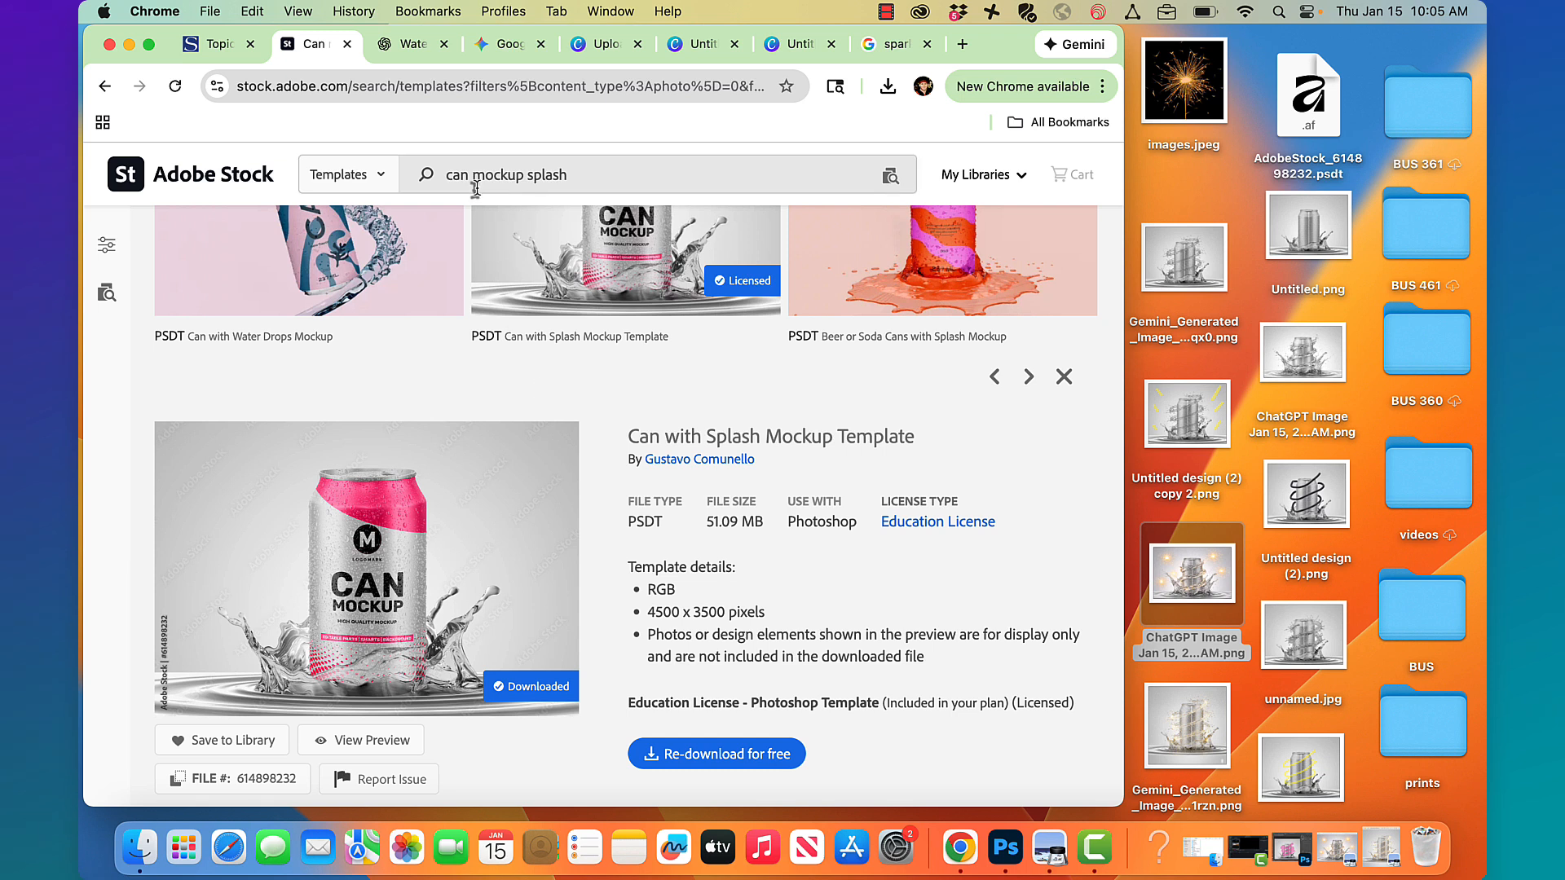
{"action": "left_click_drag", "start_coordinate": [573, 175], "coordinate": [447, 174]}
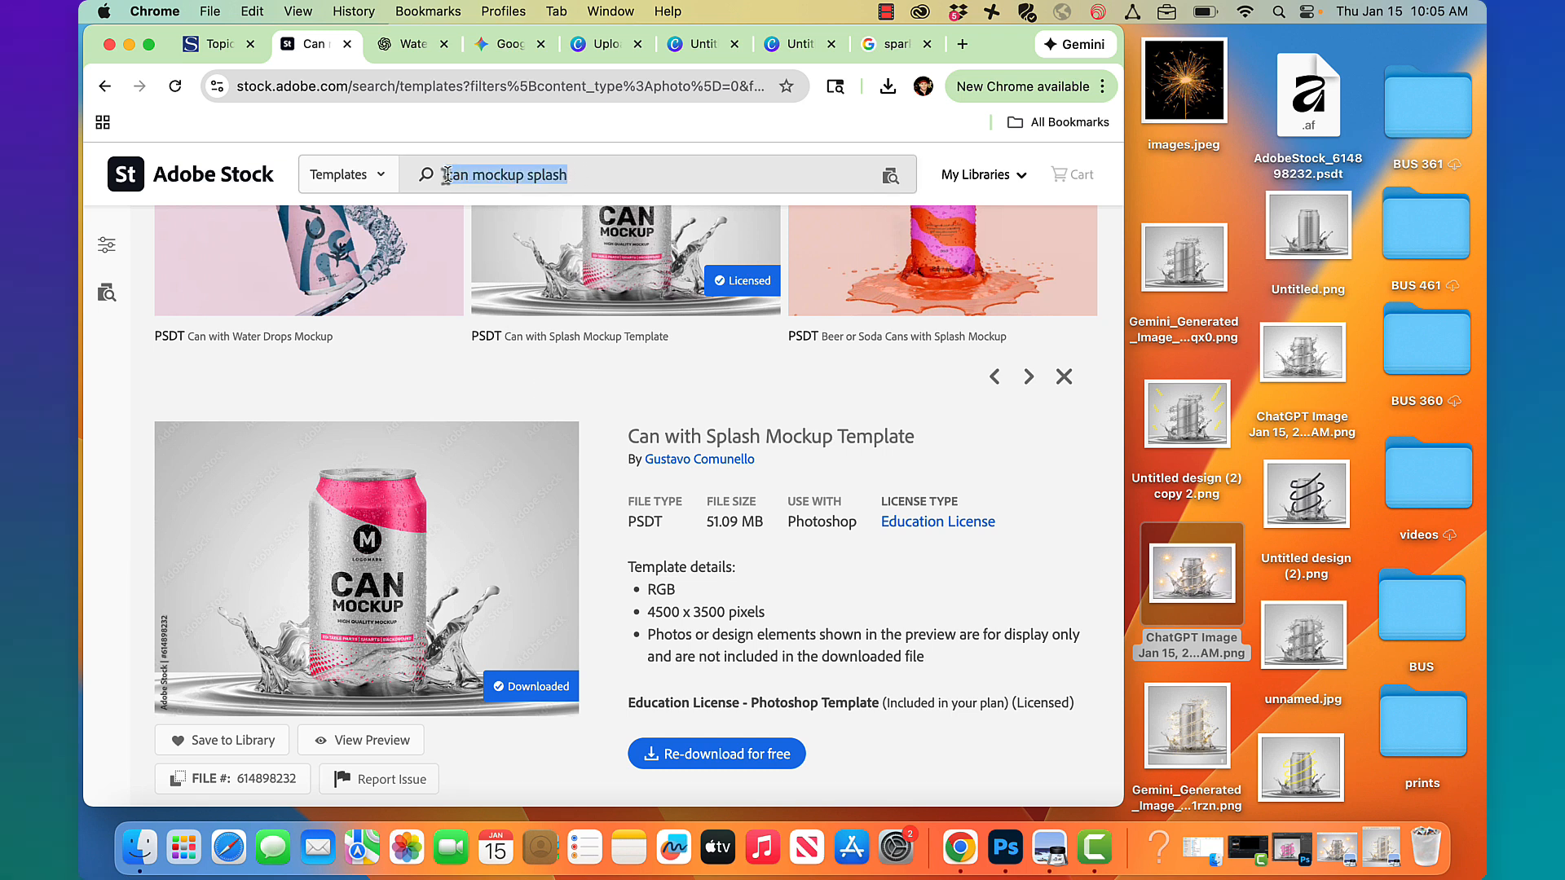
{"action": "scroll", "coordinate": [581, 387], "scroll_direction": "up", "scroll_amount": 3}
{"action": "scroll", "coordinate": [582, 386], "scroll_direction": "up", "scroll_amount": 2}
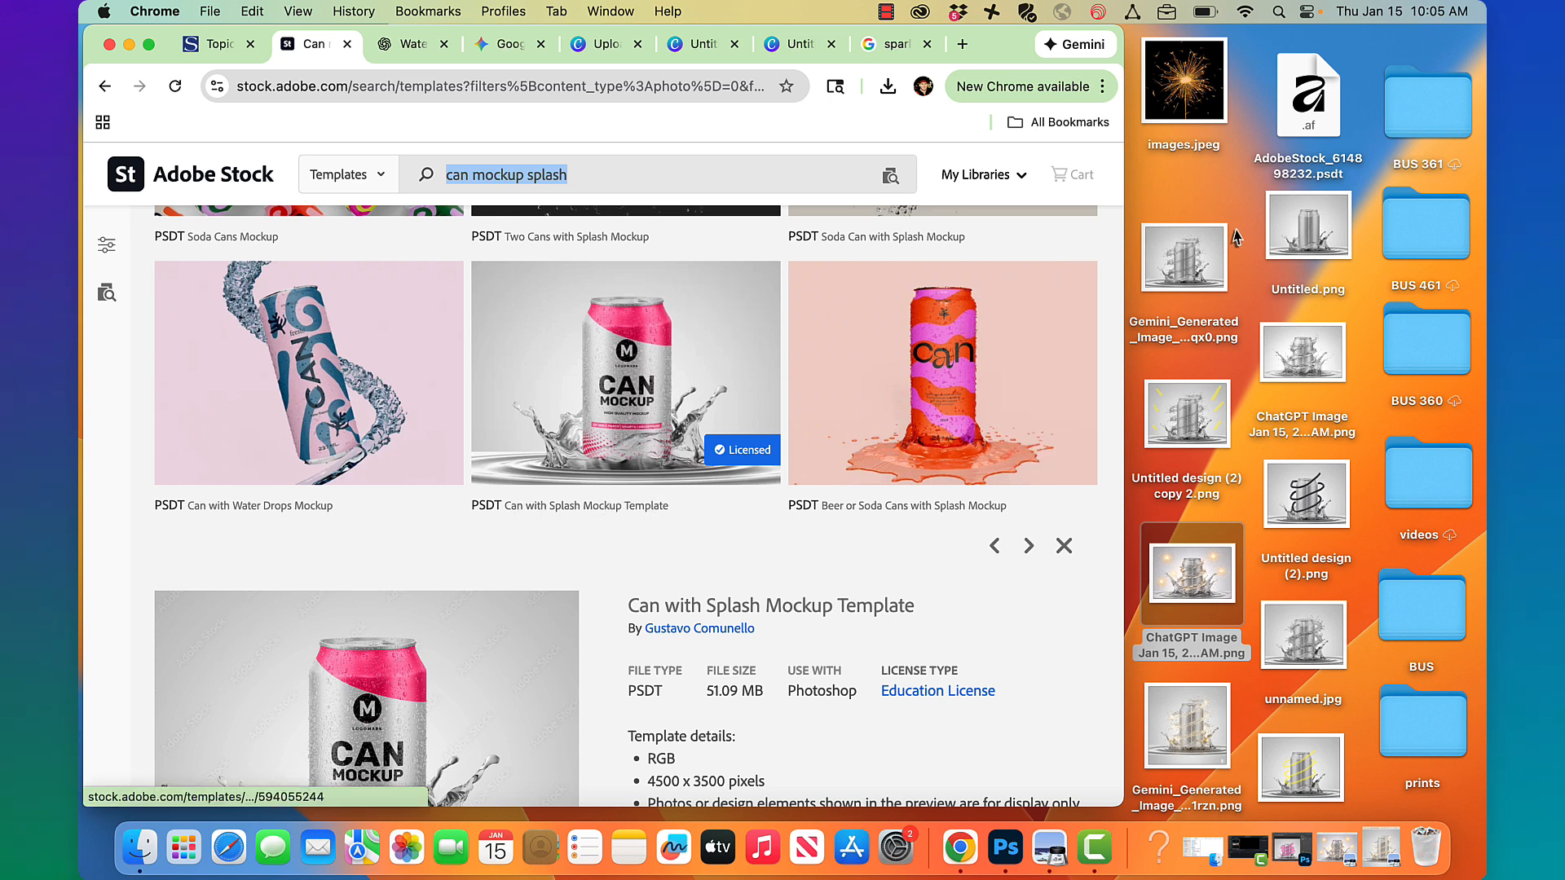
- View the plain can image Untitled.png and the Gemini-generated water coil image from the desktop, closing each preview
{"action": "double_click", "coordinate": [1309, 234]}
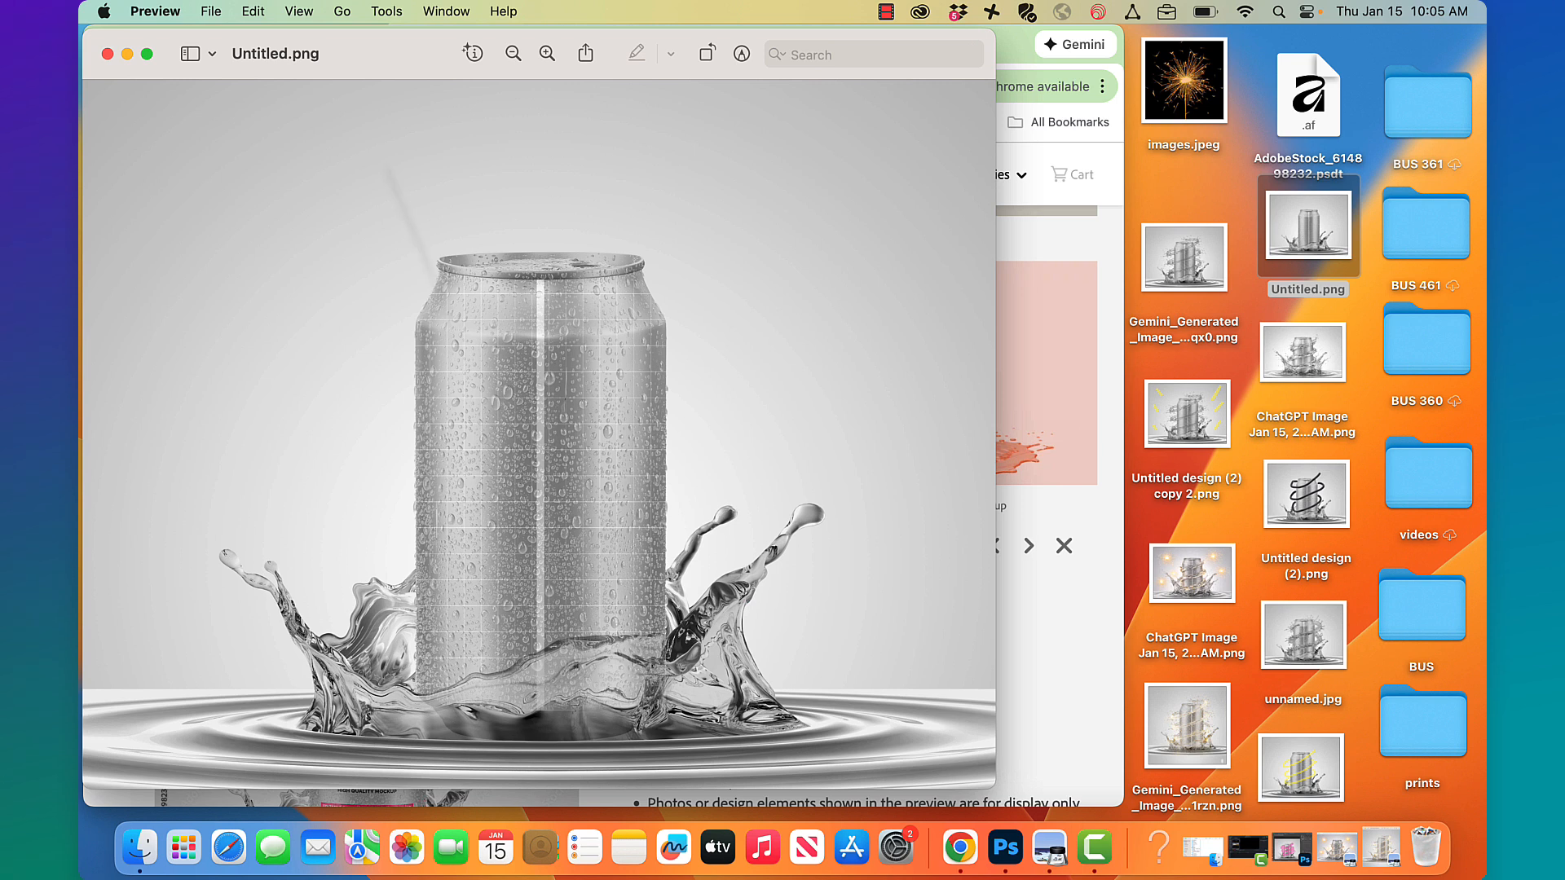
{"action": "left_click", "coordinate": [108, 54]}
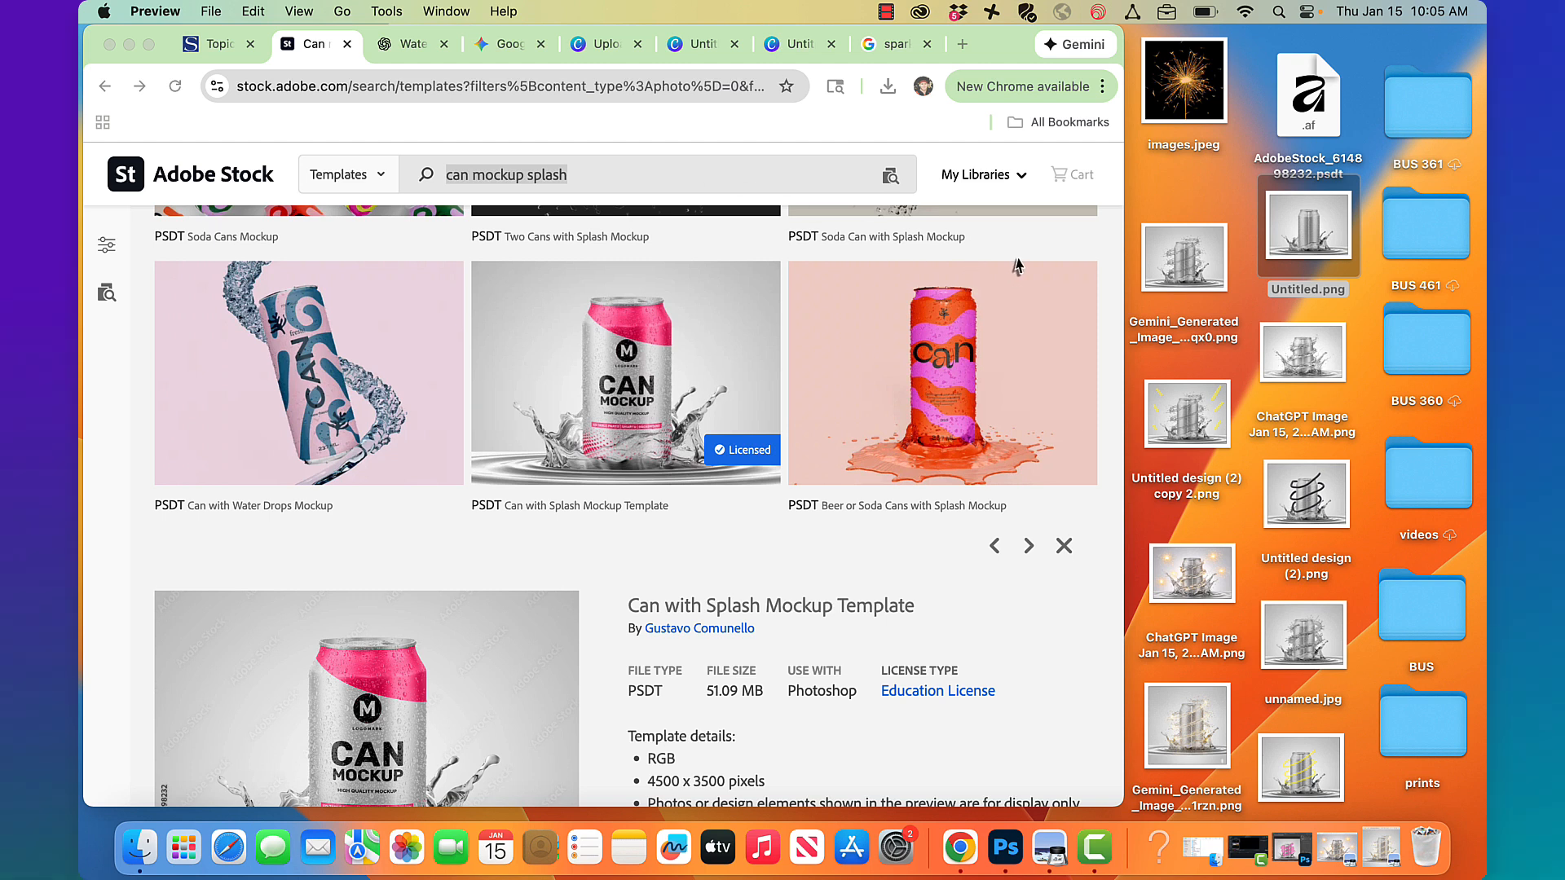
{"action": "double_click", "coordinate": [1176, 275]}
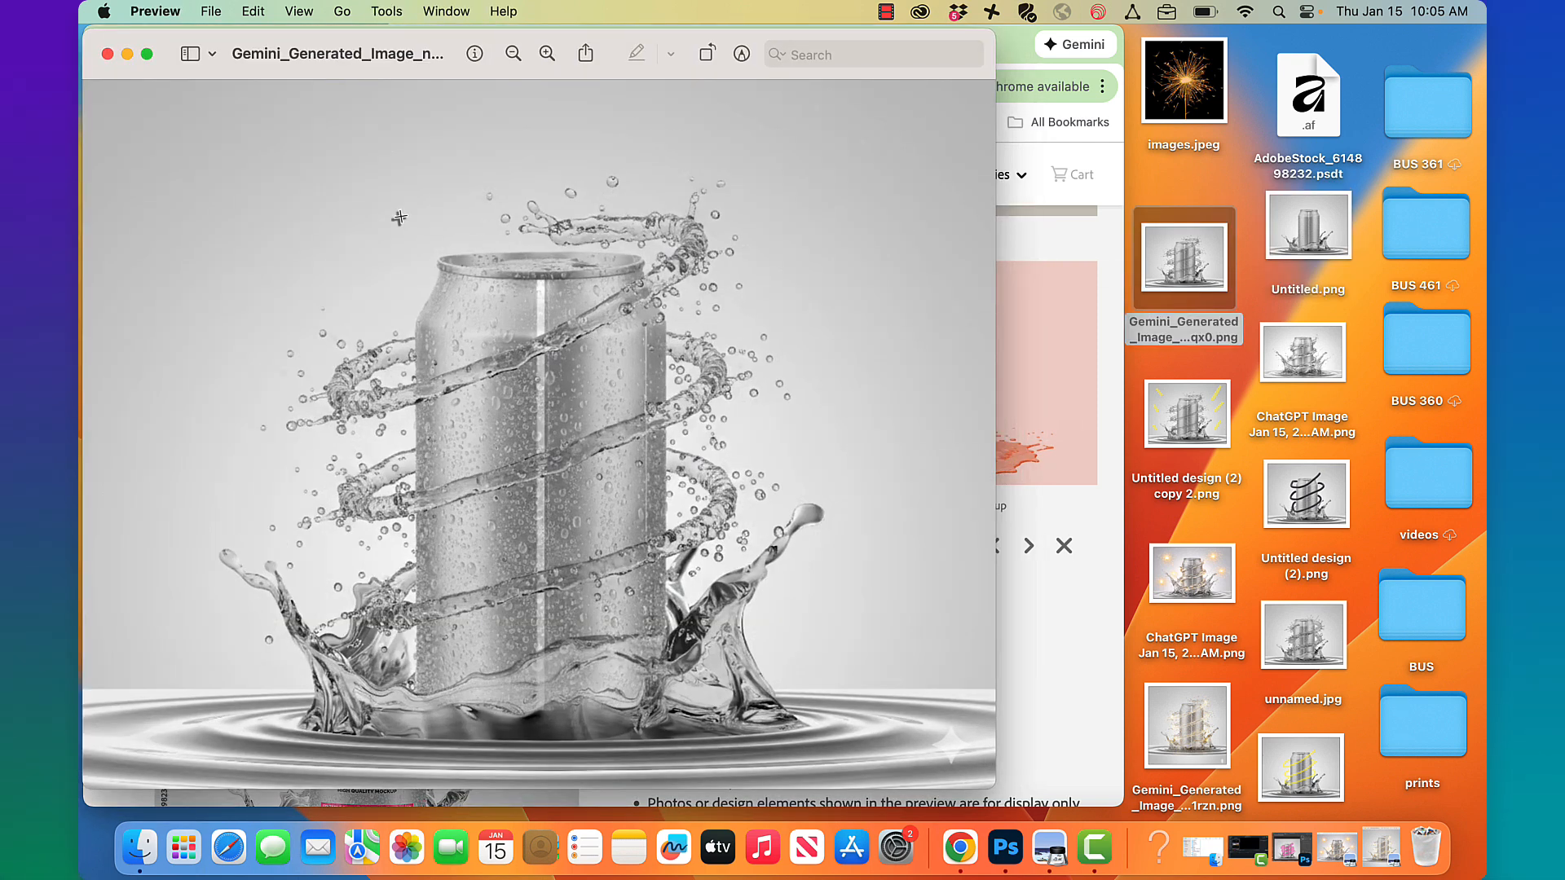
{"action": "left_click", "coordinate": [107, 53]}
- View the sparkler photo images.jpeg and the ChatGPT can image with sparklers from the desktop, closing each preview
{"action": "double_click", "coordinate": [1174, 84]}
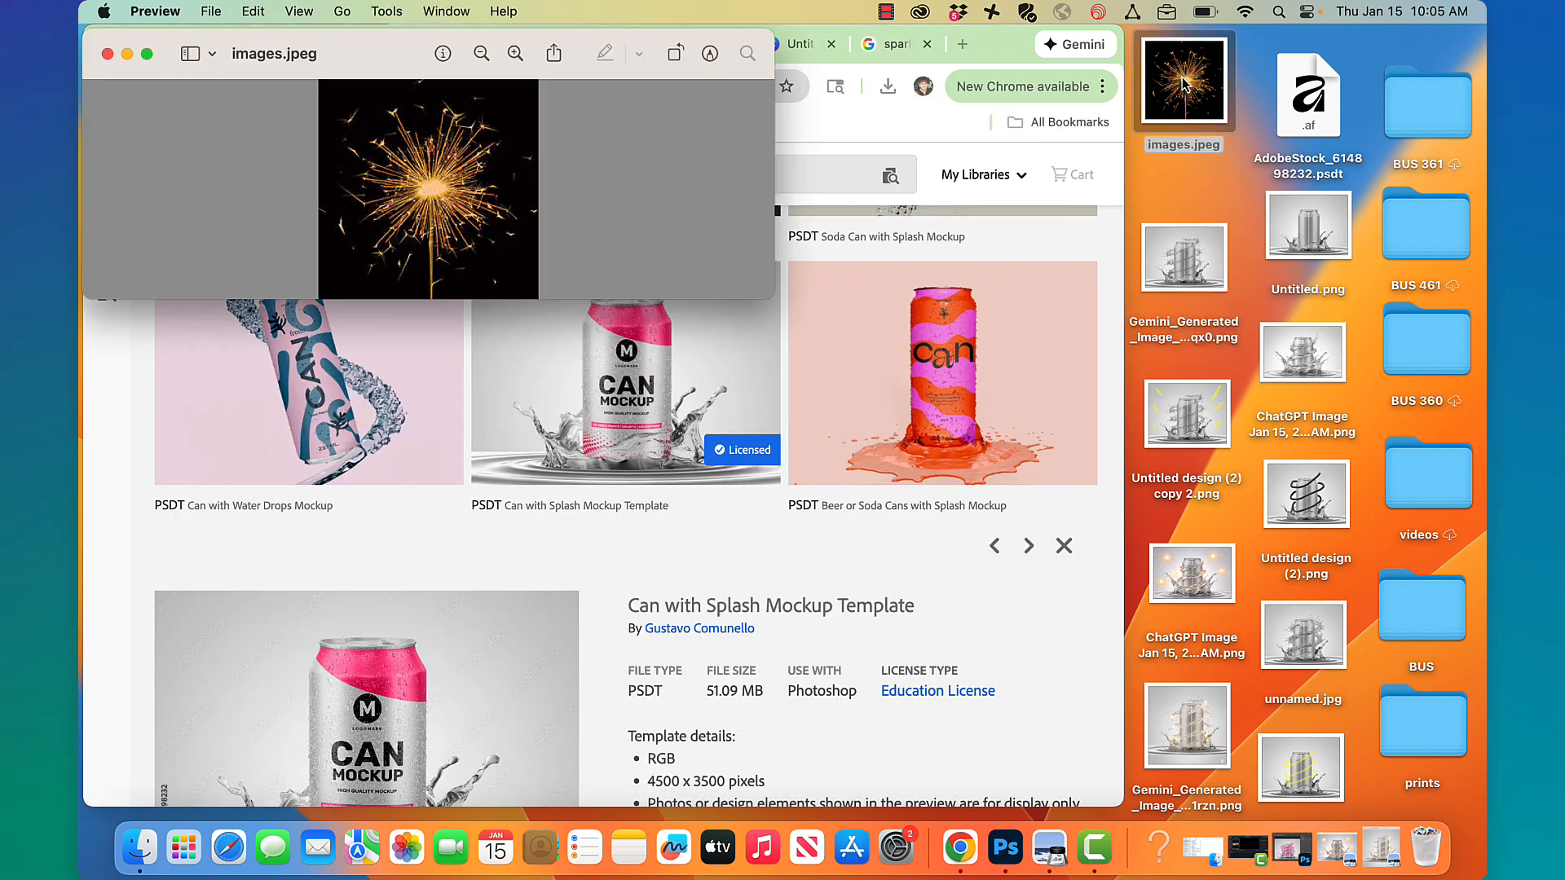
{"action": "left_click", "coordinate": [108, 54]}
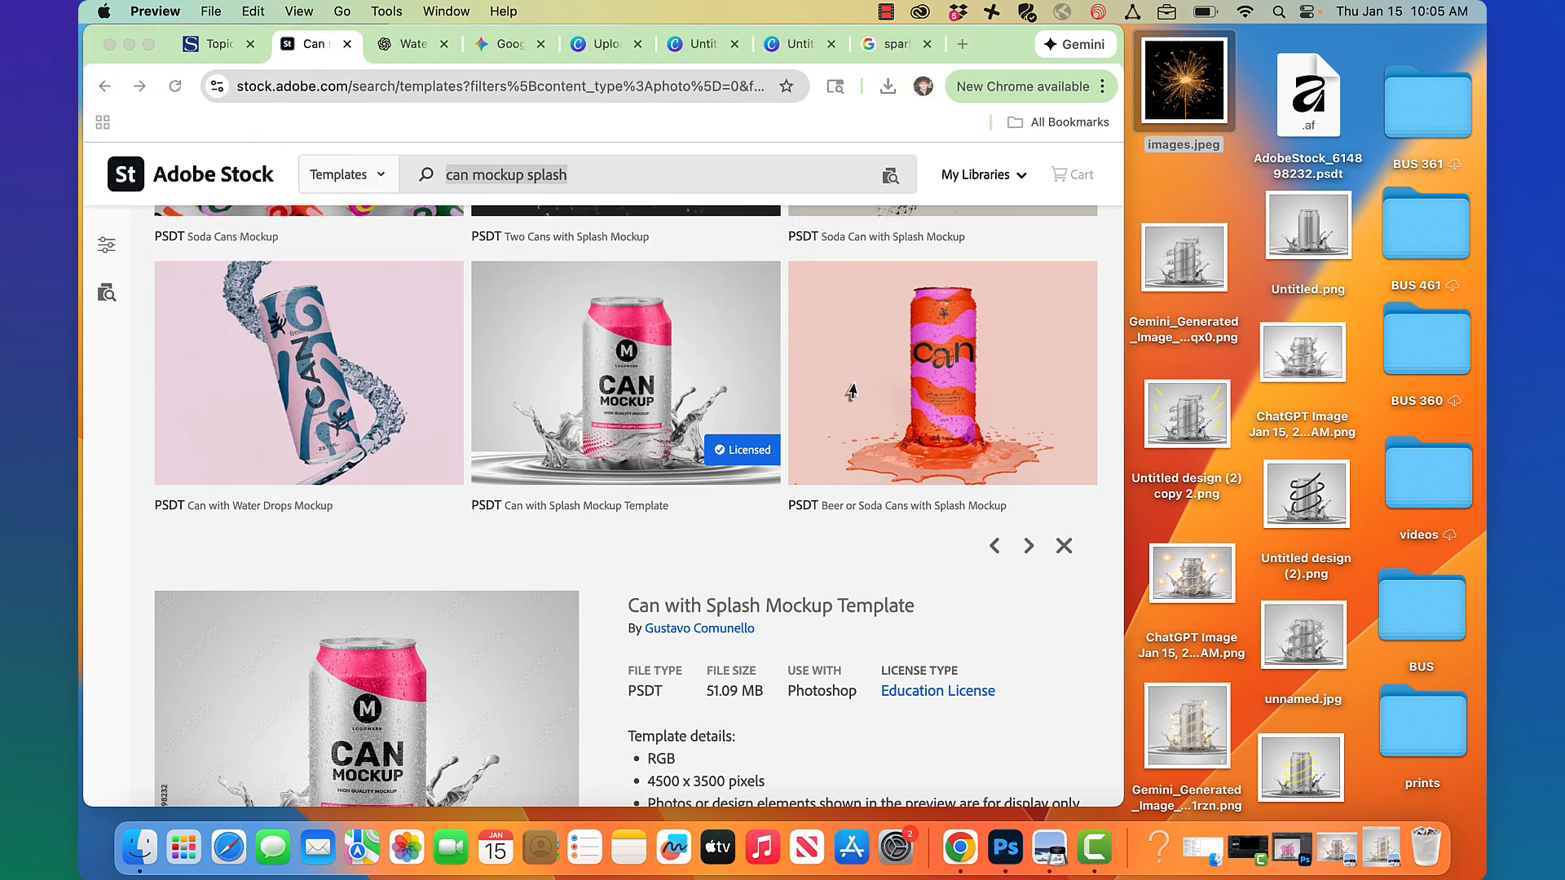
{"action": "left_click", "coordinate": [1204, 579]}
{"action": "double_click", "coordinate": [1205, 579]}
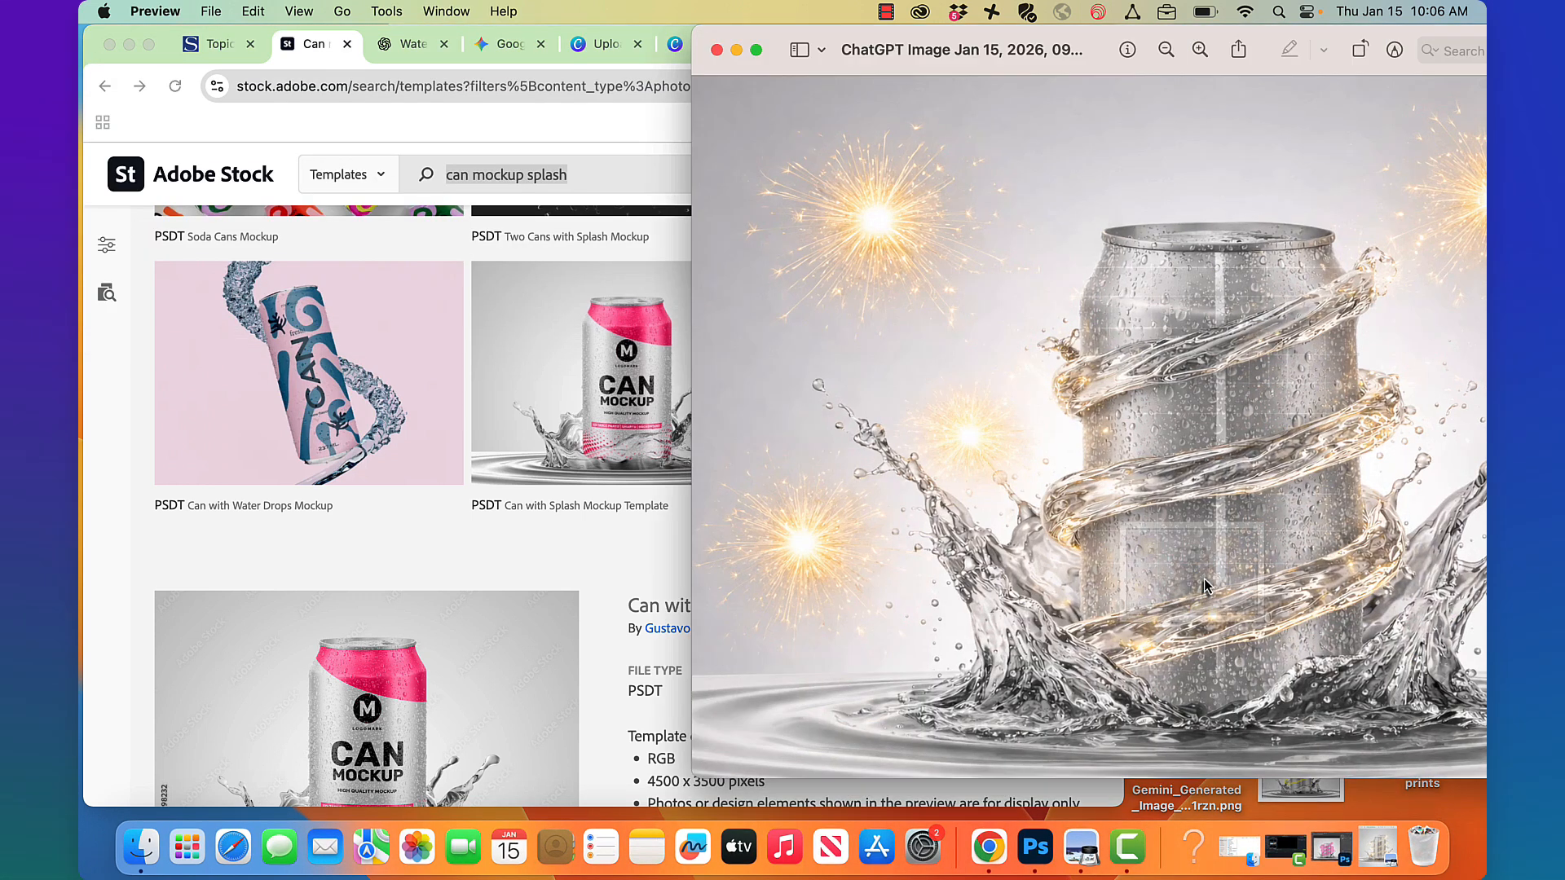
{"action": "left_click_drag", "start_coordinate": [935, 41], "coordinate": [632, 37]}
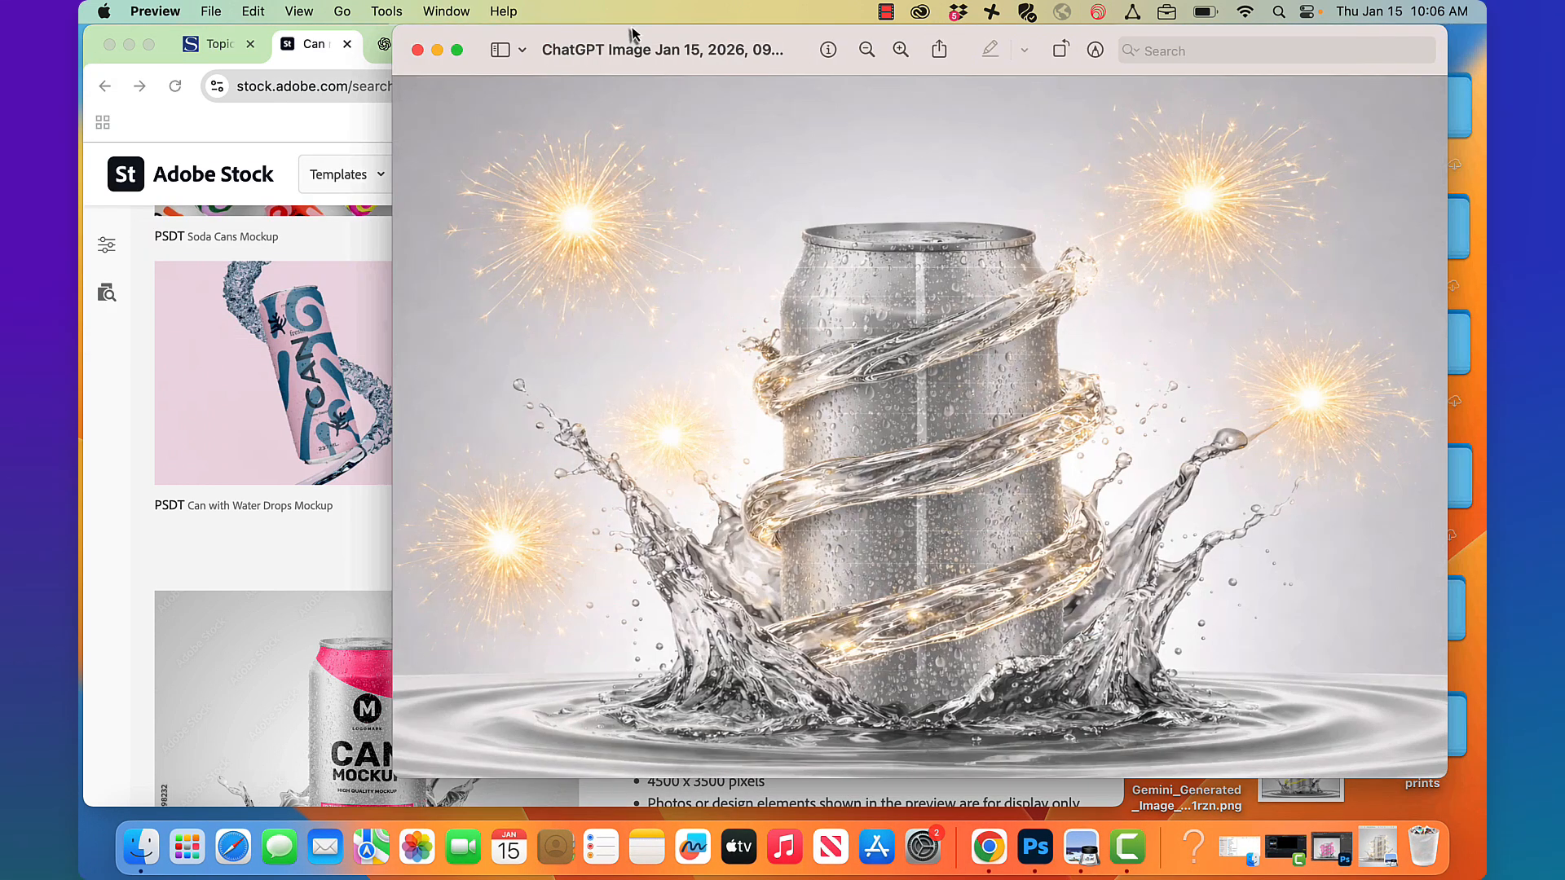
{"action": "left_click", "coordinate": [417, 51]}
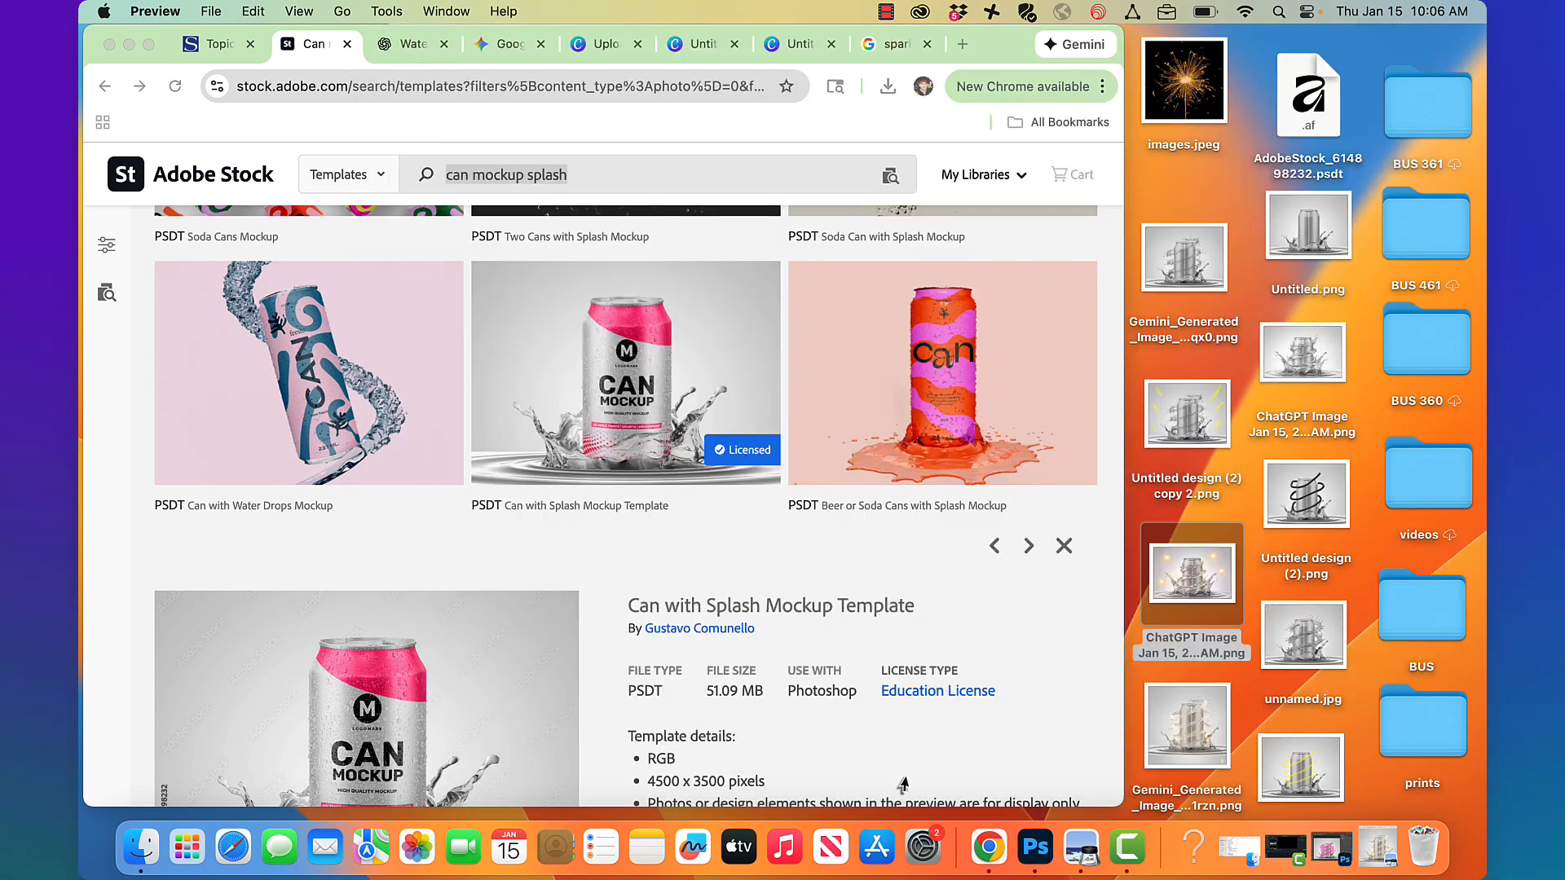
- Switch to Photoshop and add a curved Selection Brush stroke to the selection in the background above the can
{"action": "left_click", "coordinate": [1033, 850]}
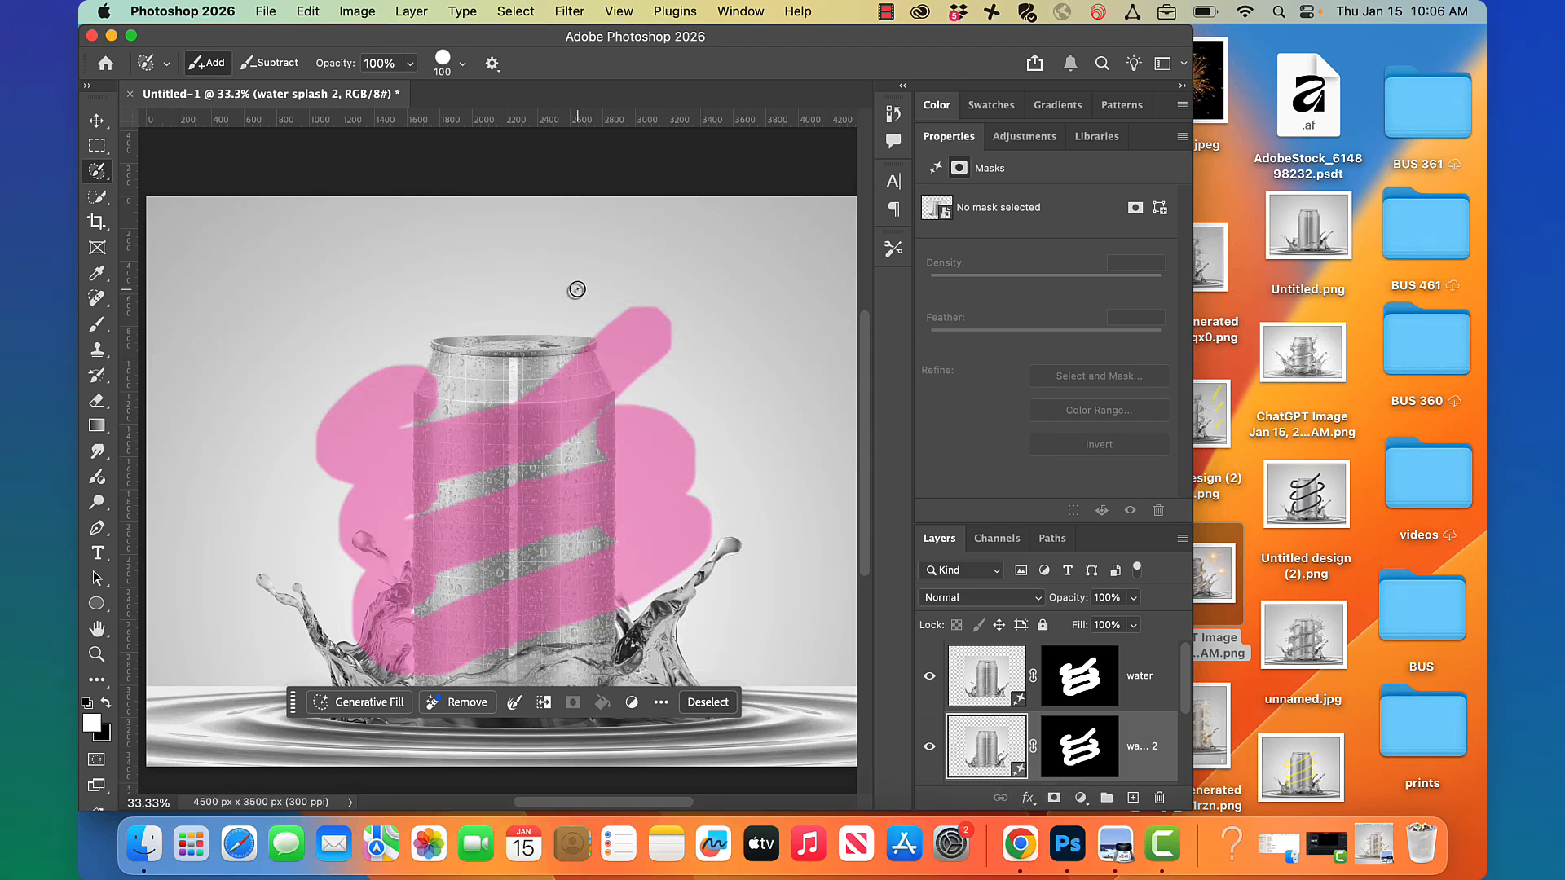
{"action": "left_click", "coordinate": [98, 170]}
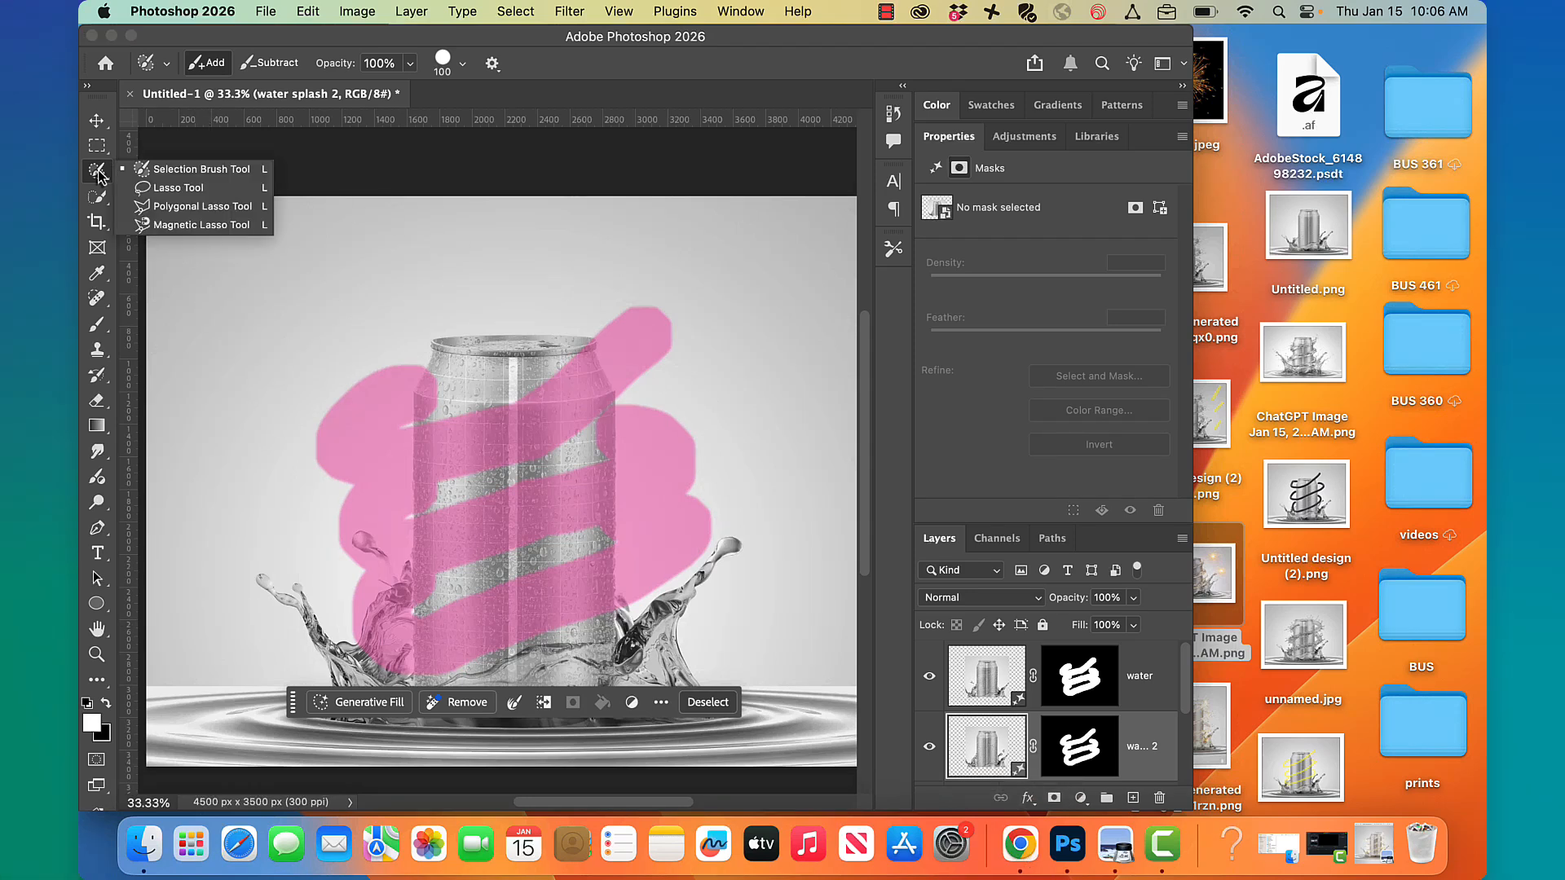
{"action": "left_click", "coordinate": [145, 169]}
{"action": "mouse_move", "coordinate": [262, 317]}
{"action": "left_mouse_down"}
{"action": "mouse_move", "coordinate": [324, 289]}
{"action": "mouse_move", "coordinate": [497, 277]}
{"action": "mouse_move", "coordinate": [245, 330]}
{"action": "mouse_move", "coordinate": [451, 304]}
{"action": "left_mouse_up"}
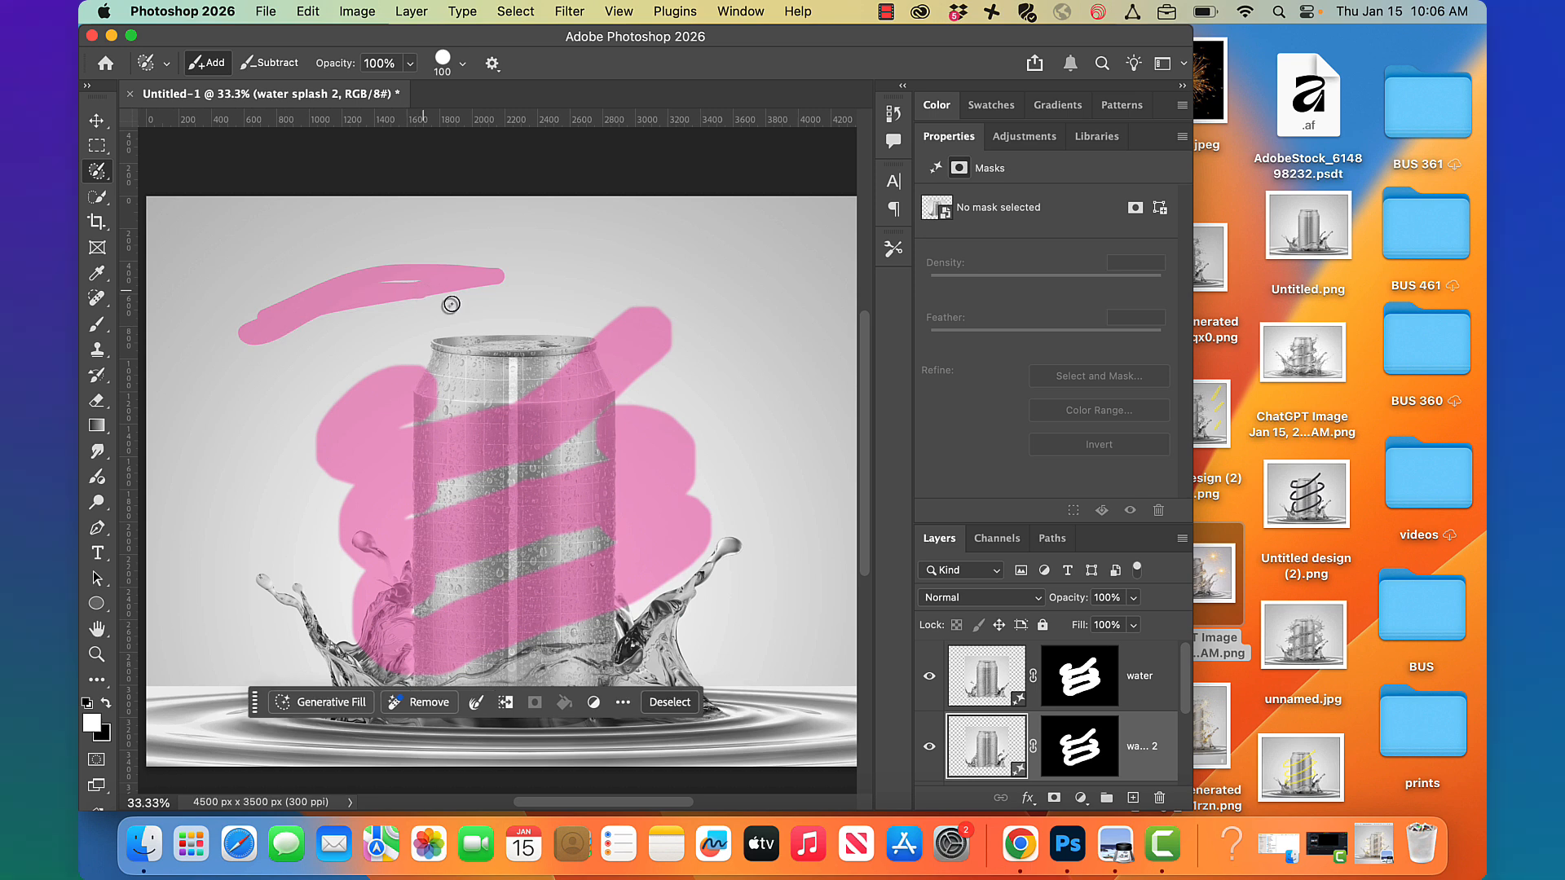
- Examine the AI models offered for Generative Fill, cancel the fill, and minimize the Photoshop window
{"action": "left_click", "coordinate": [331, 703]}
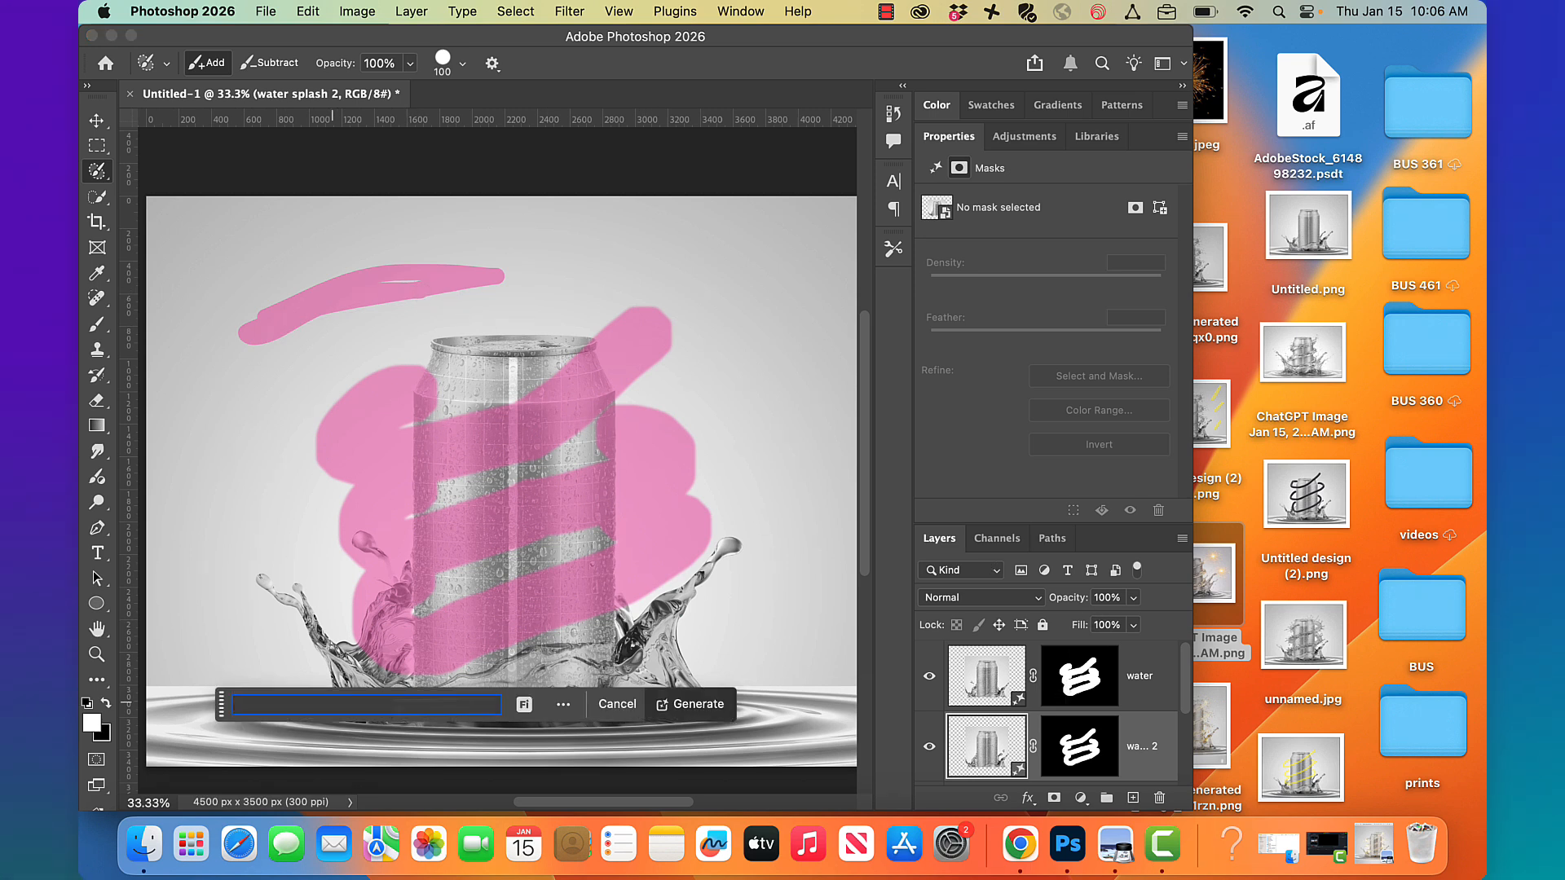
{"action": "left_click", "coordinate": [524, 705]}
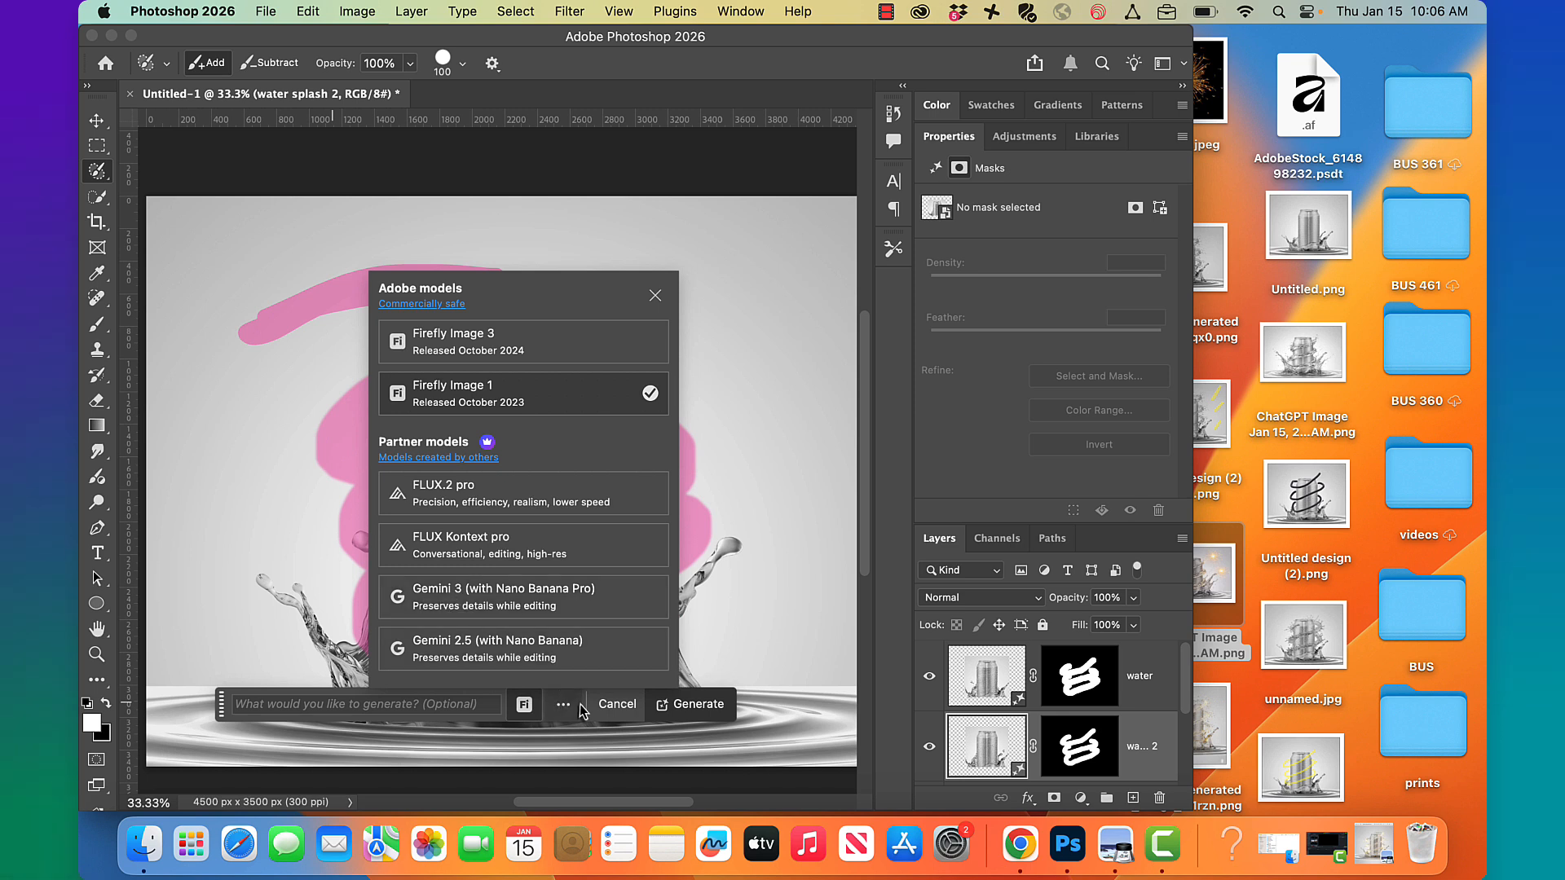
{"action": "left_click", "coordinate": [609, 713]}
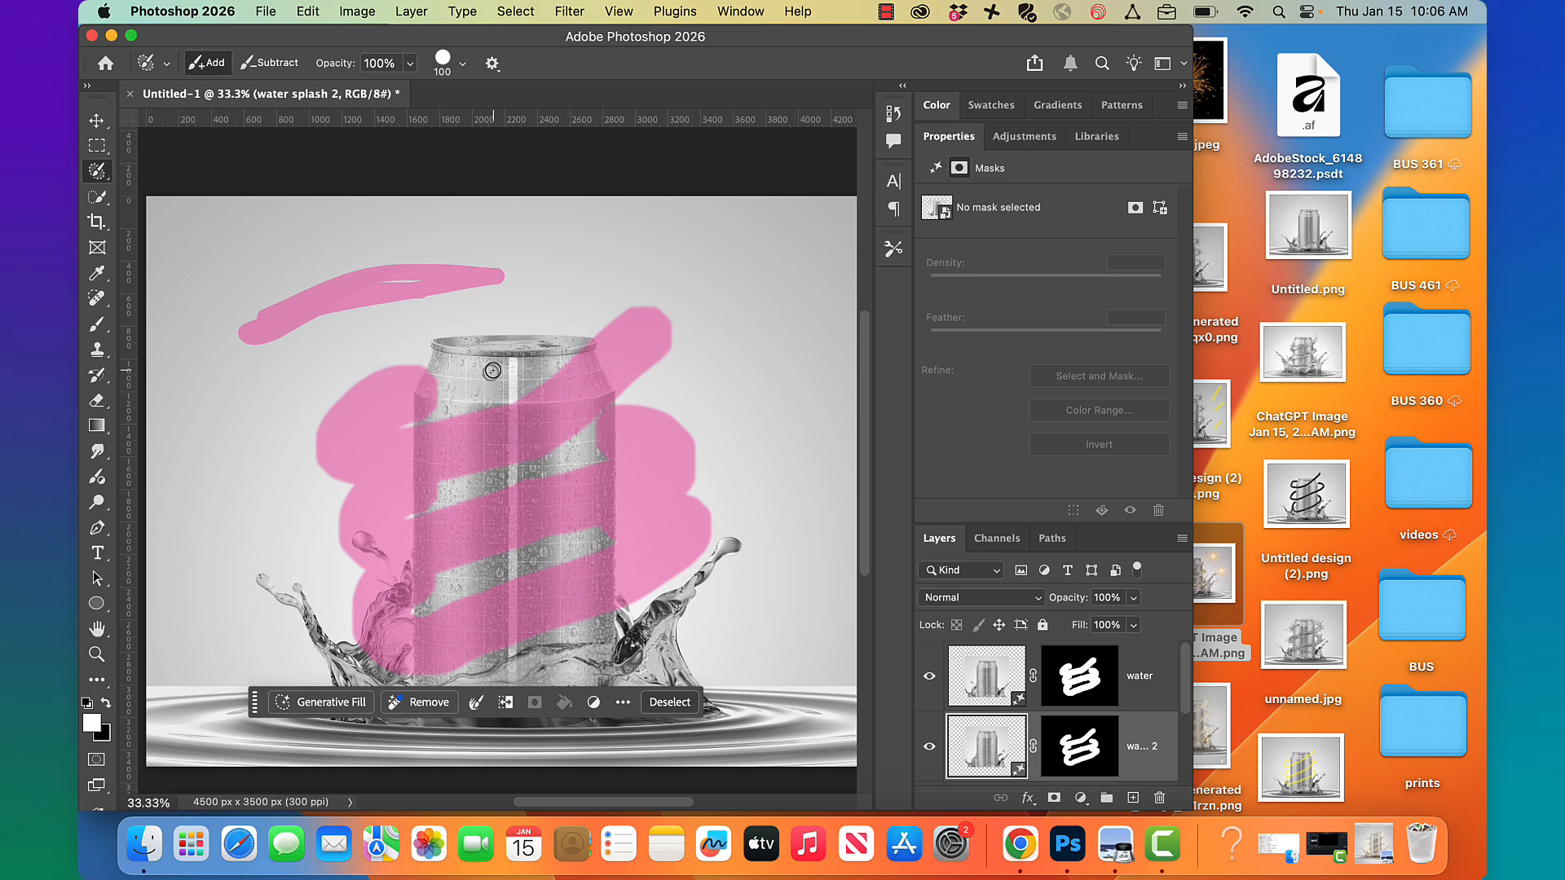
{"action": "left_click", "coordinate": [111, 36]}
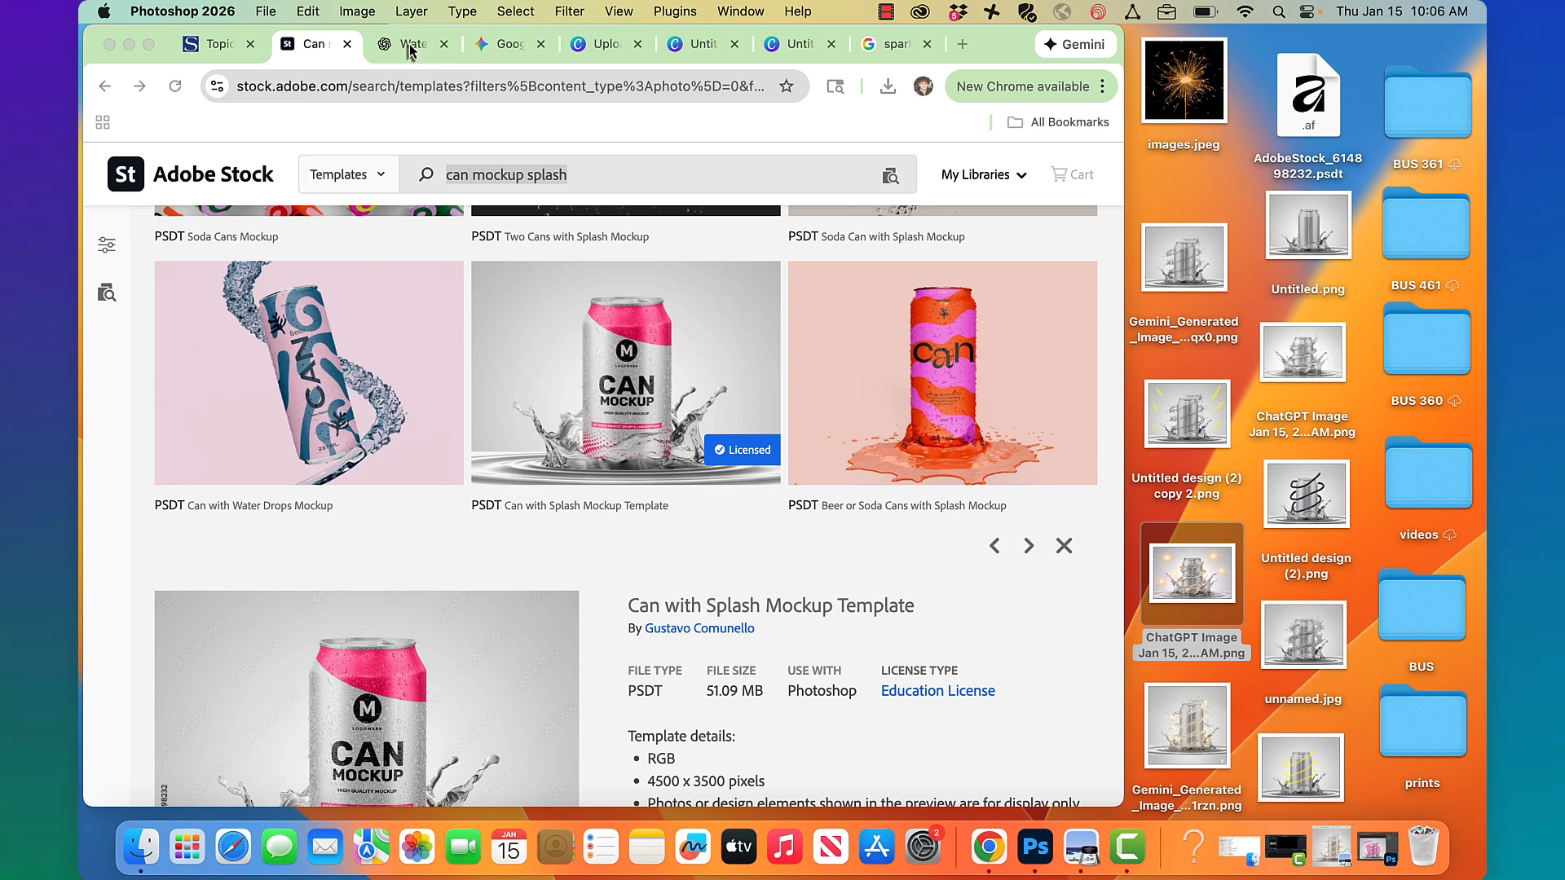
- View the source image Untitled.png, close it, and examine the splash can template's details on Adobe Stock
{"action": "left_click", "coordinate": [1326, 228]}
{"action": "double_click", "coordinate": [1327, 228]}
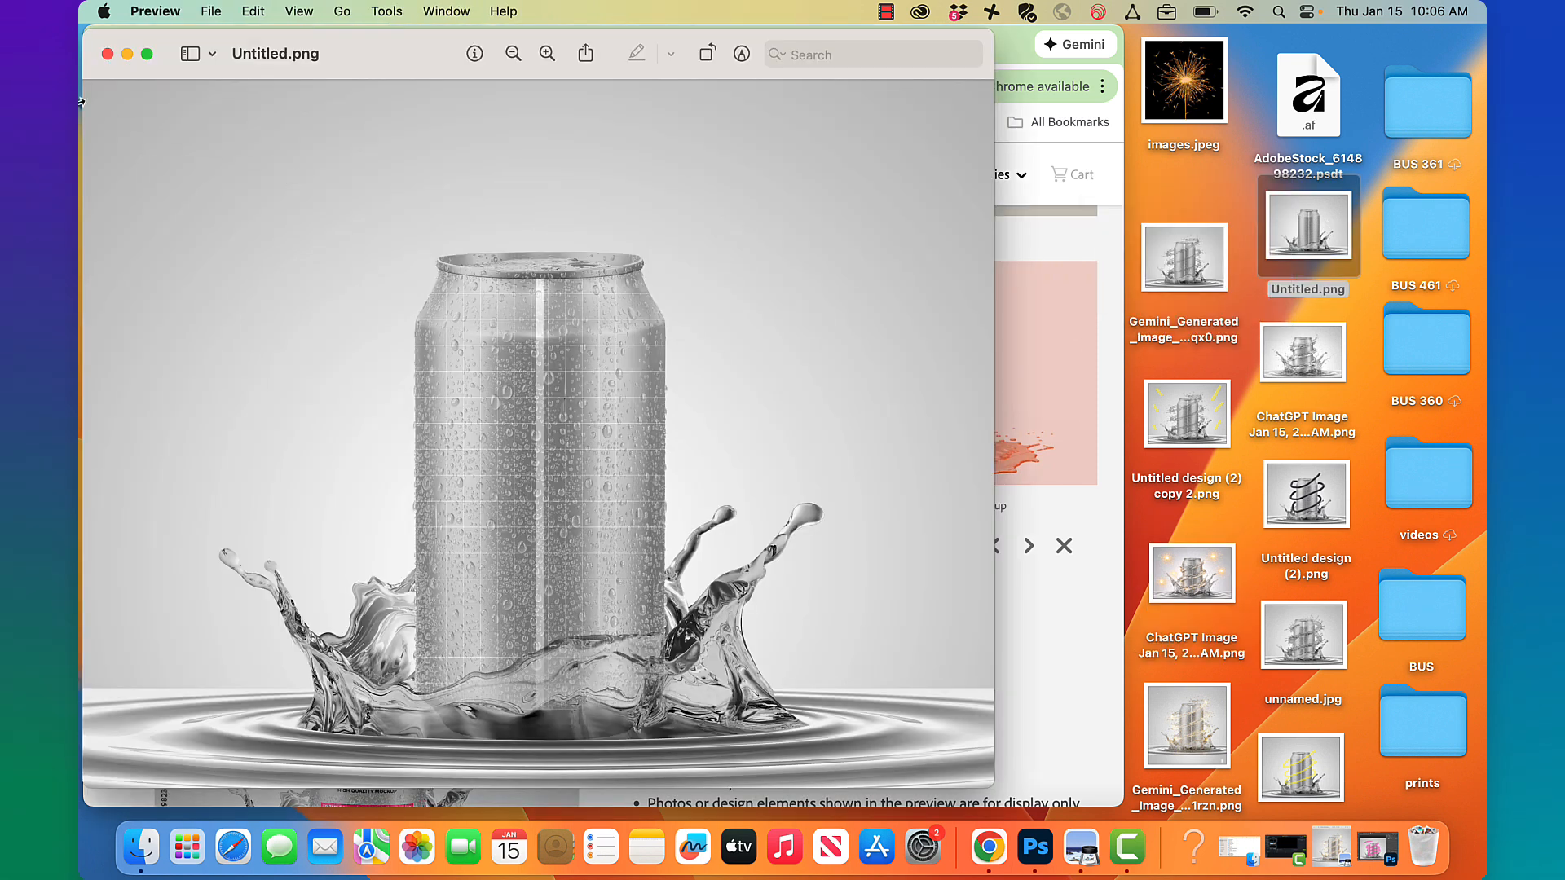
{"action": "left_click", "coordinate": [107, 54]}
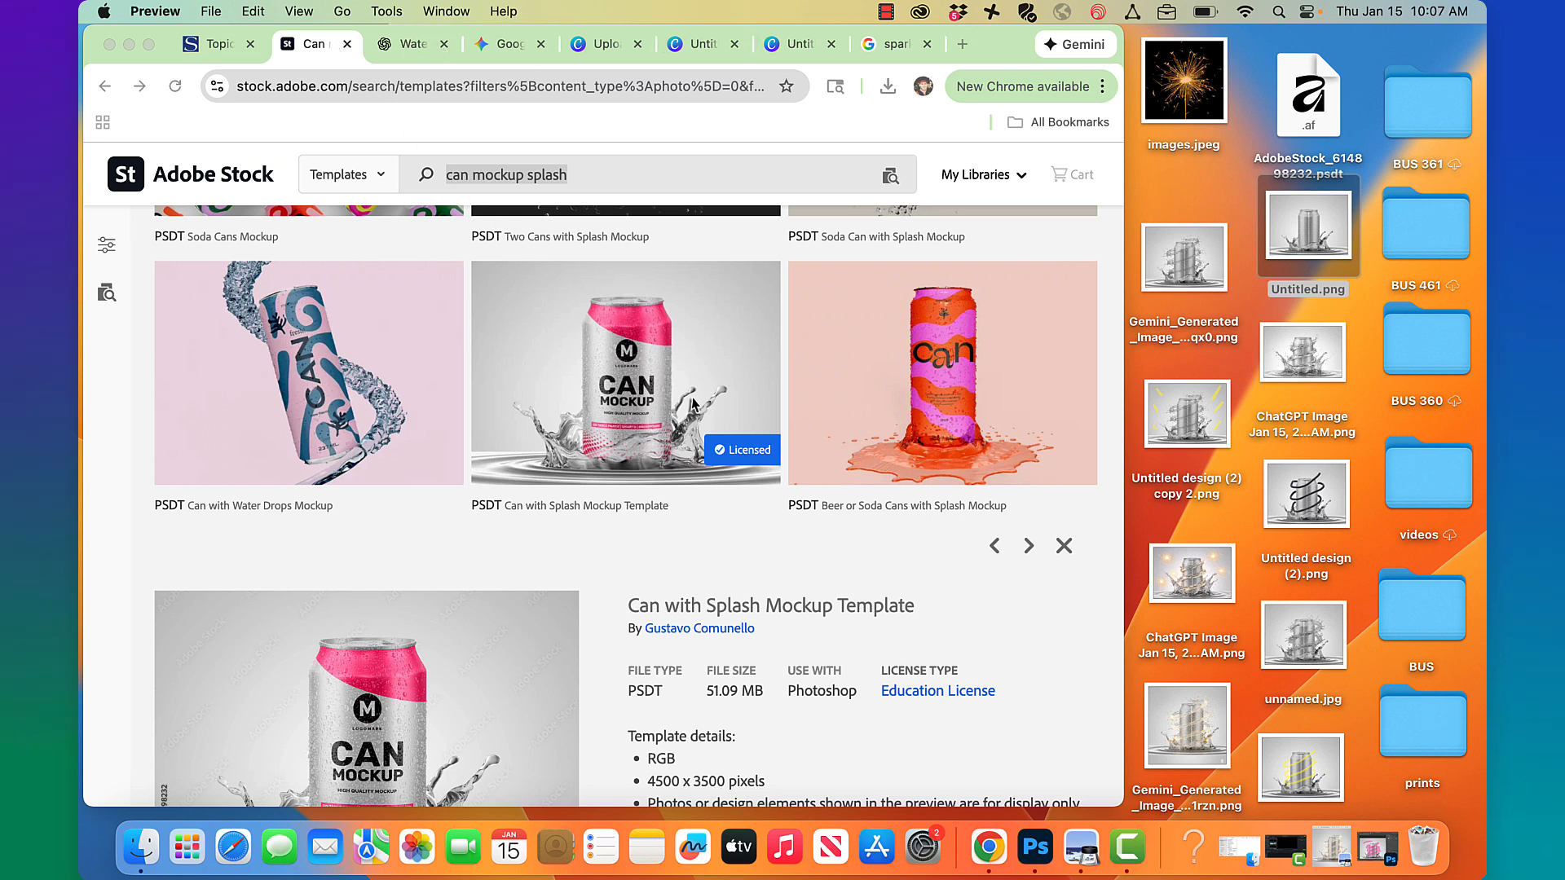
{"action": "scroll", "coordinate": [696, 639], "scroll_direction": "down", "scroll_amount": 4}
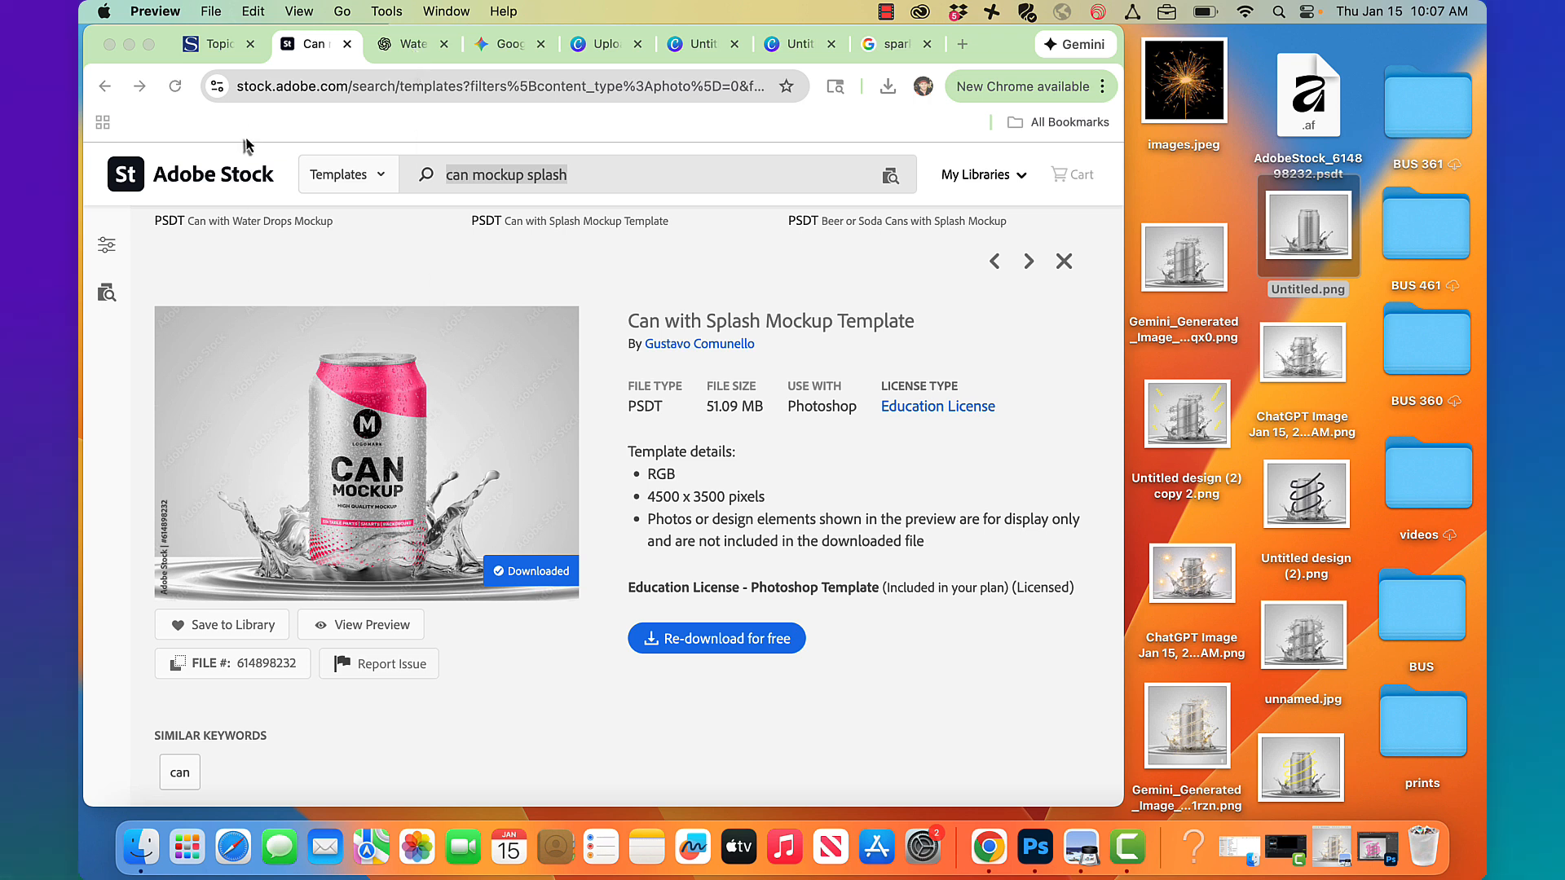
- Start a new ChatGPT chat, attach Untitled.png from the desktop, and submit the prompt "add a water coil"
{"action": "left_click", "coordinate": [412, 46]}
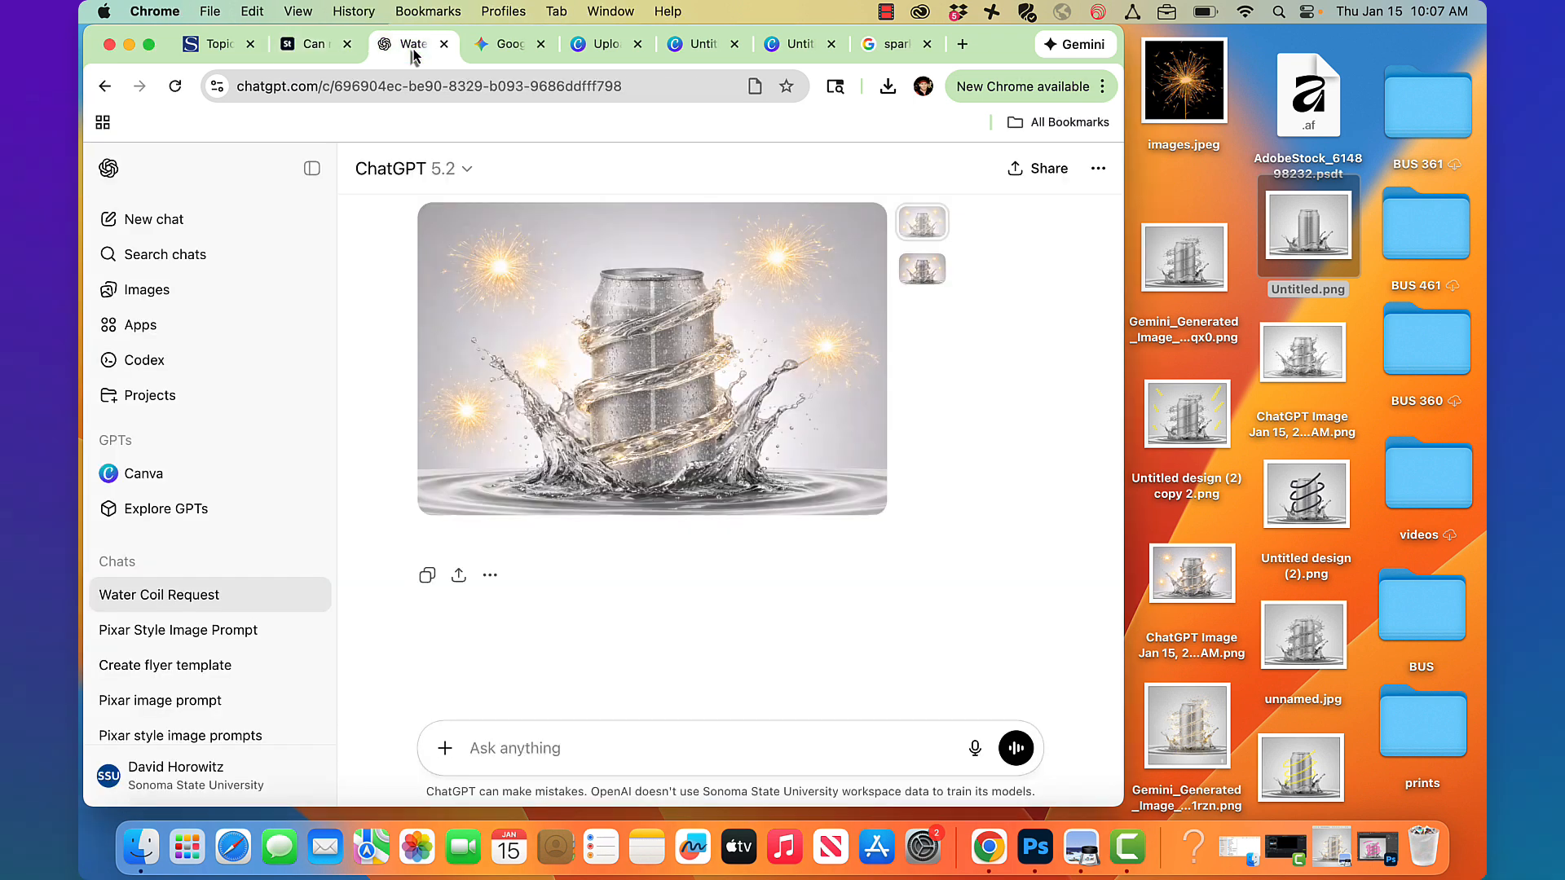
{"action": "left_click", "coordinate": [124, 231]}
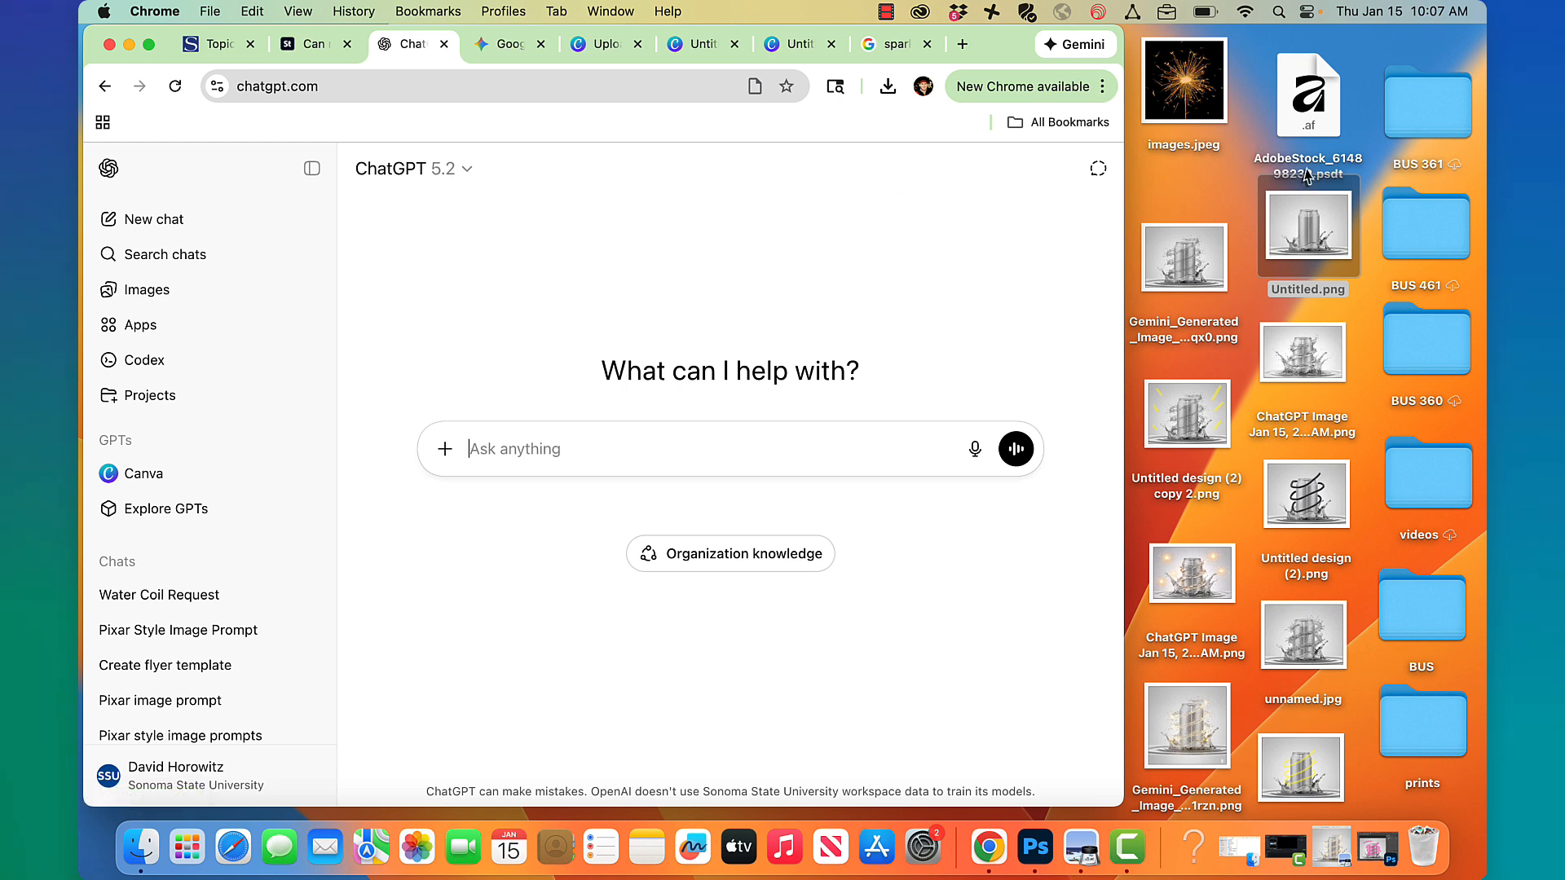
{"action": "left_click_drag", "start_coordinate": [1312, 245], "coordinate": [811, 429]}
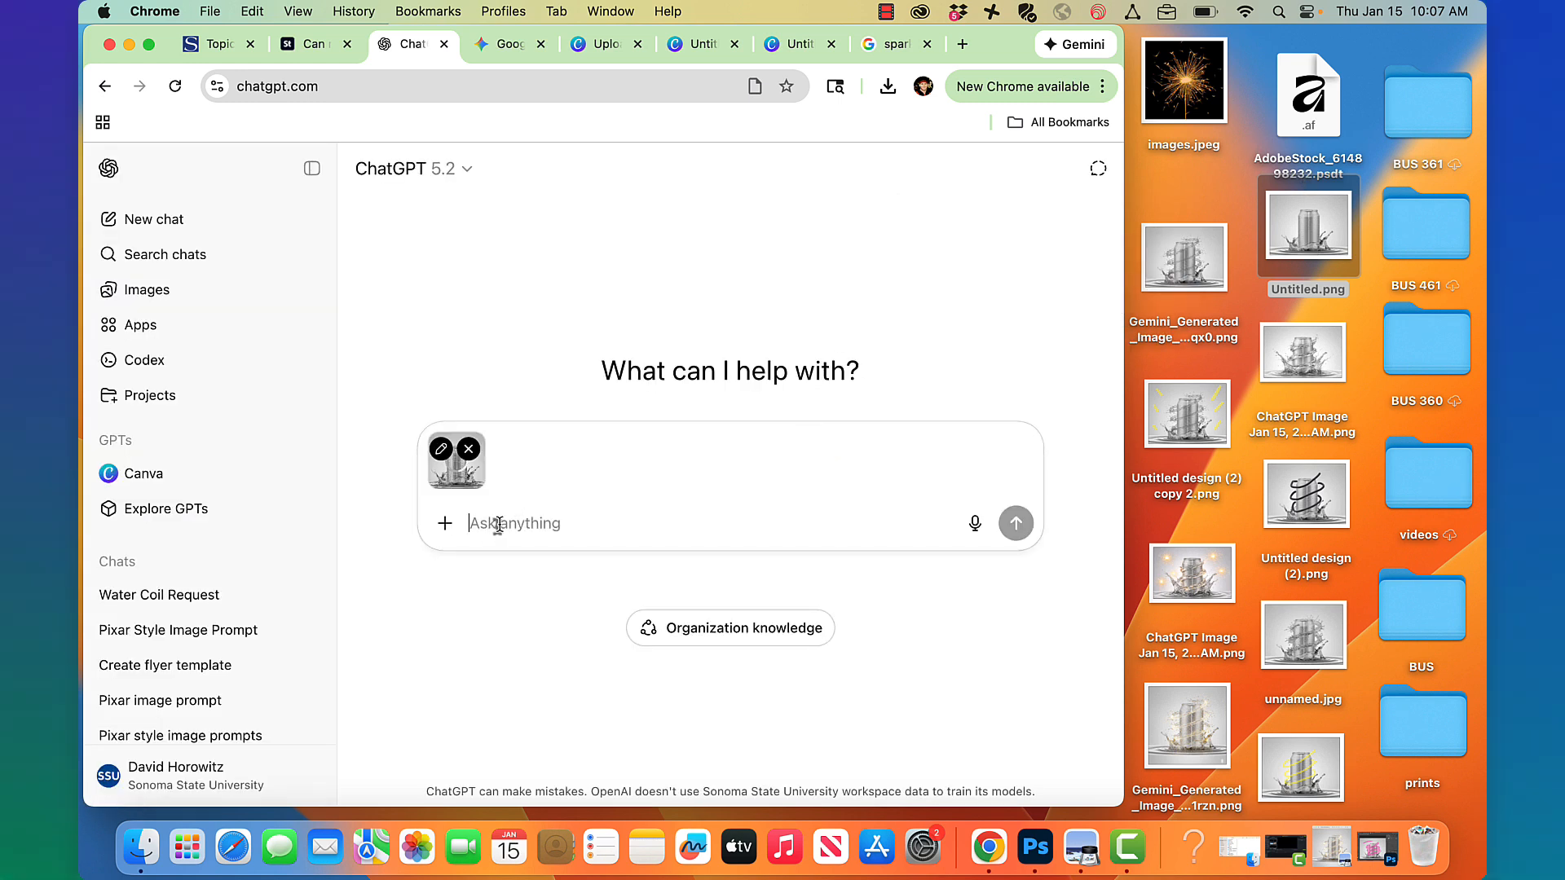
{"action": "type", "text": "add a"}
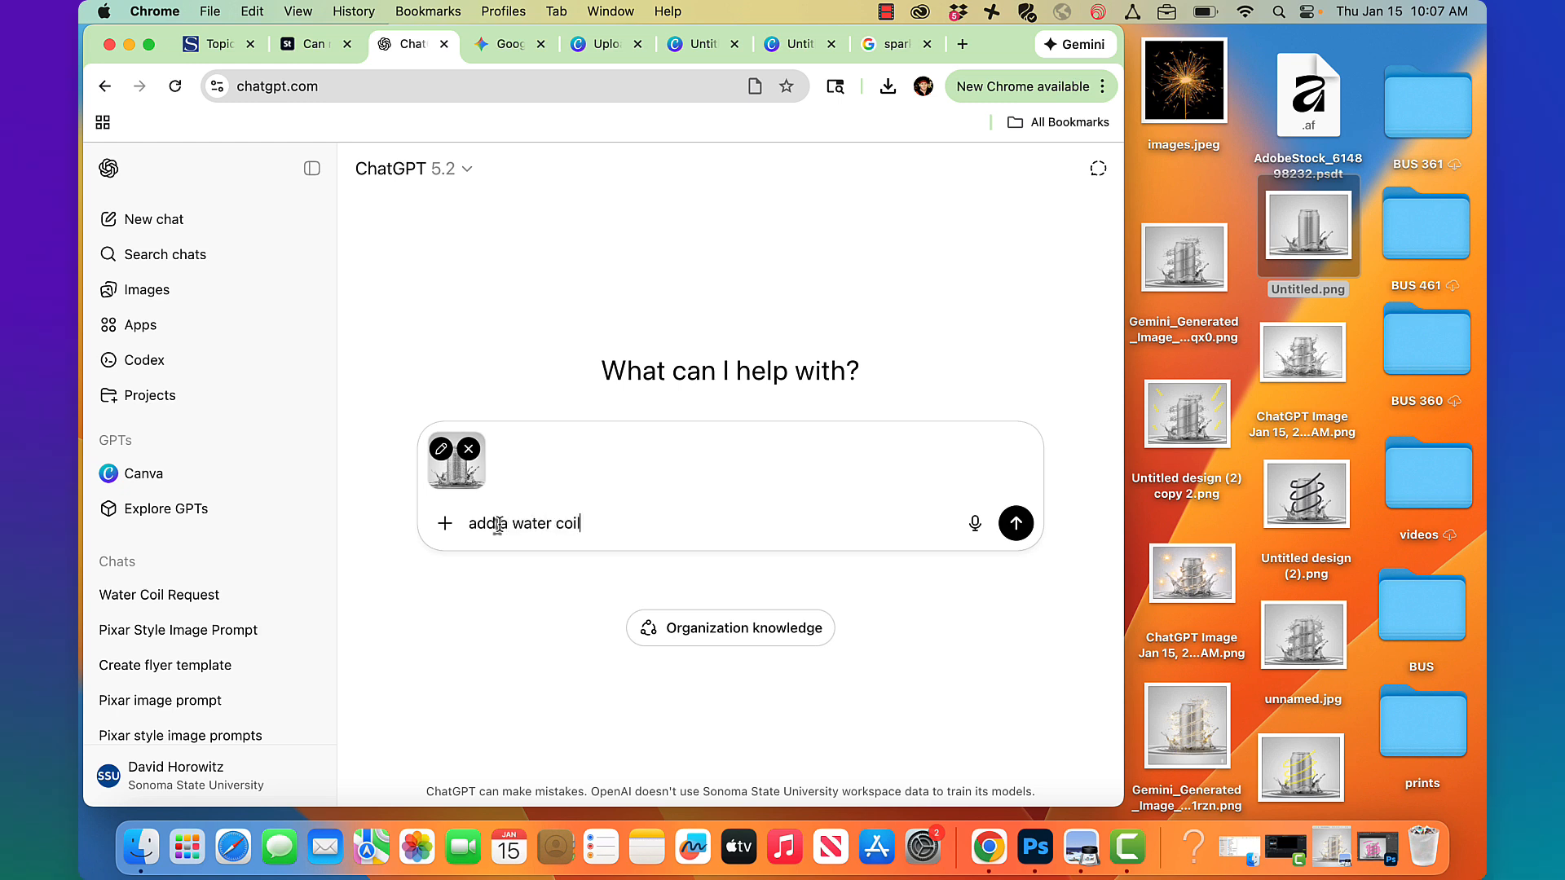
{"action": "type", "text": " water coil"}
{"action": "key", "text": "Return"}
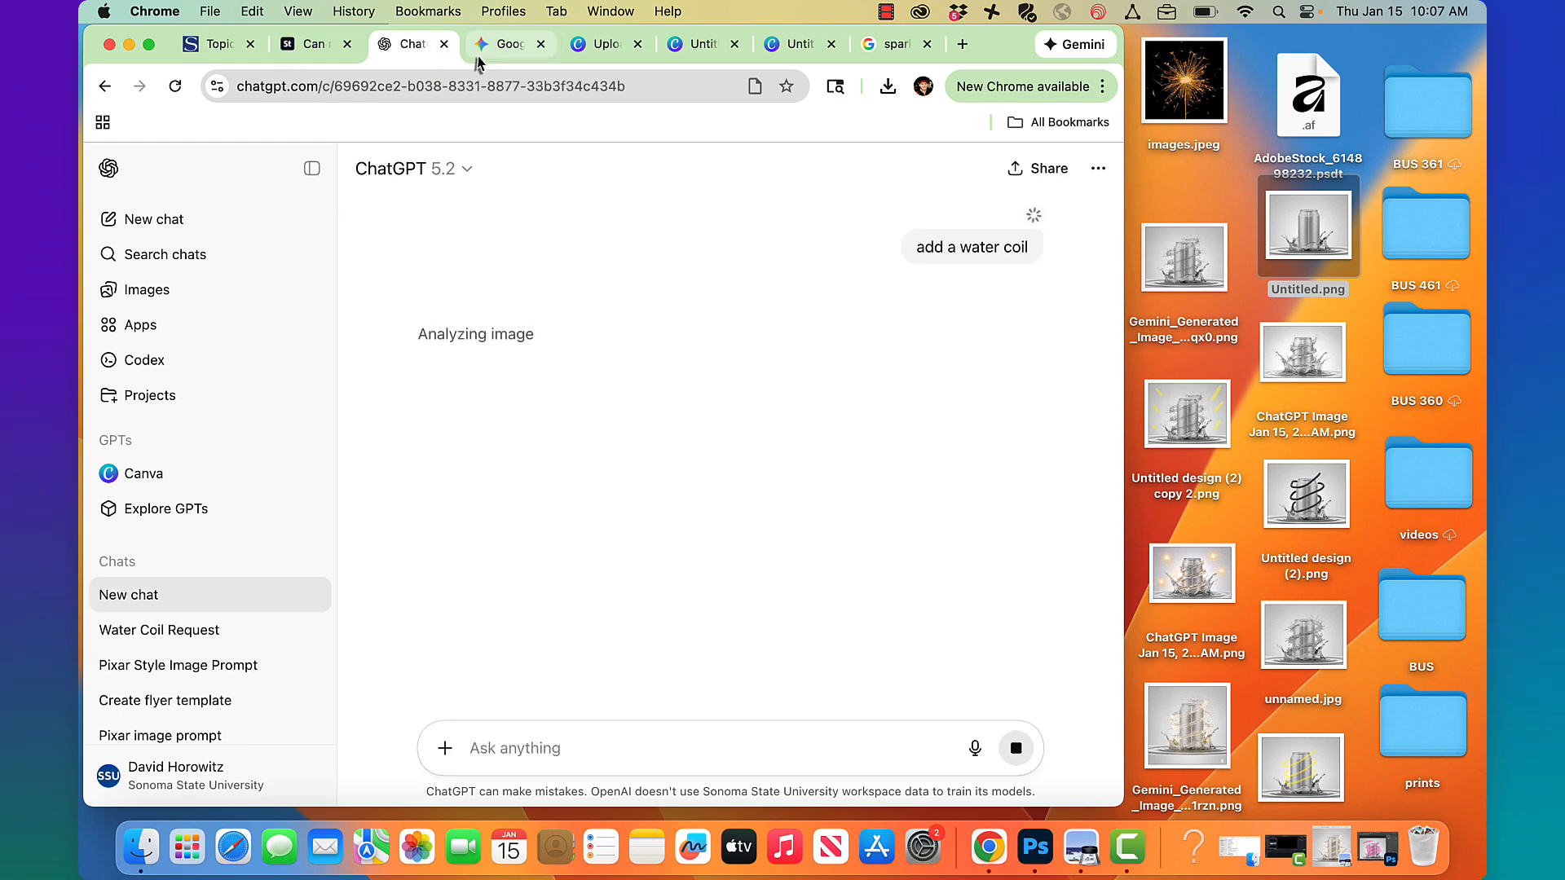
- Start a new Gemini chat, attach Untitled.png from the desktop, and submit the prompt "add a water coil"
{"action": "left_click", "coordinate": [511, 45]}
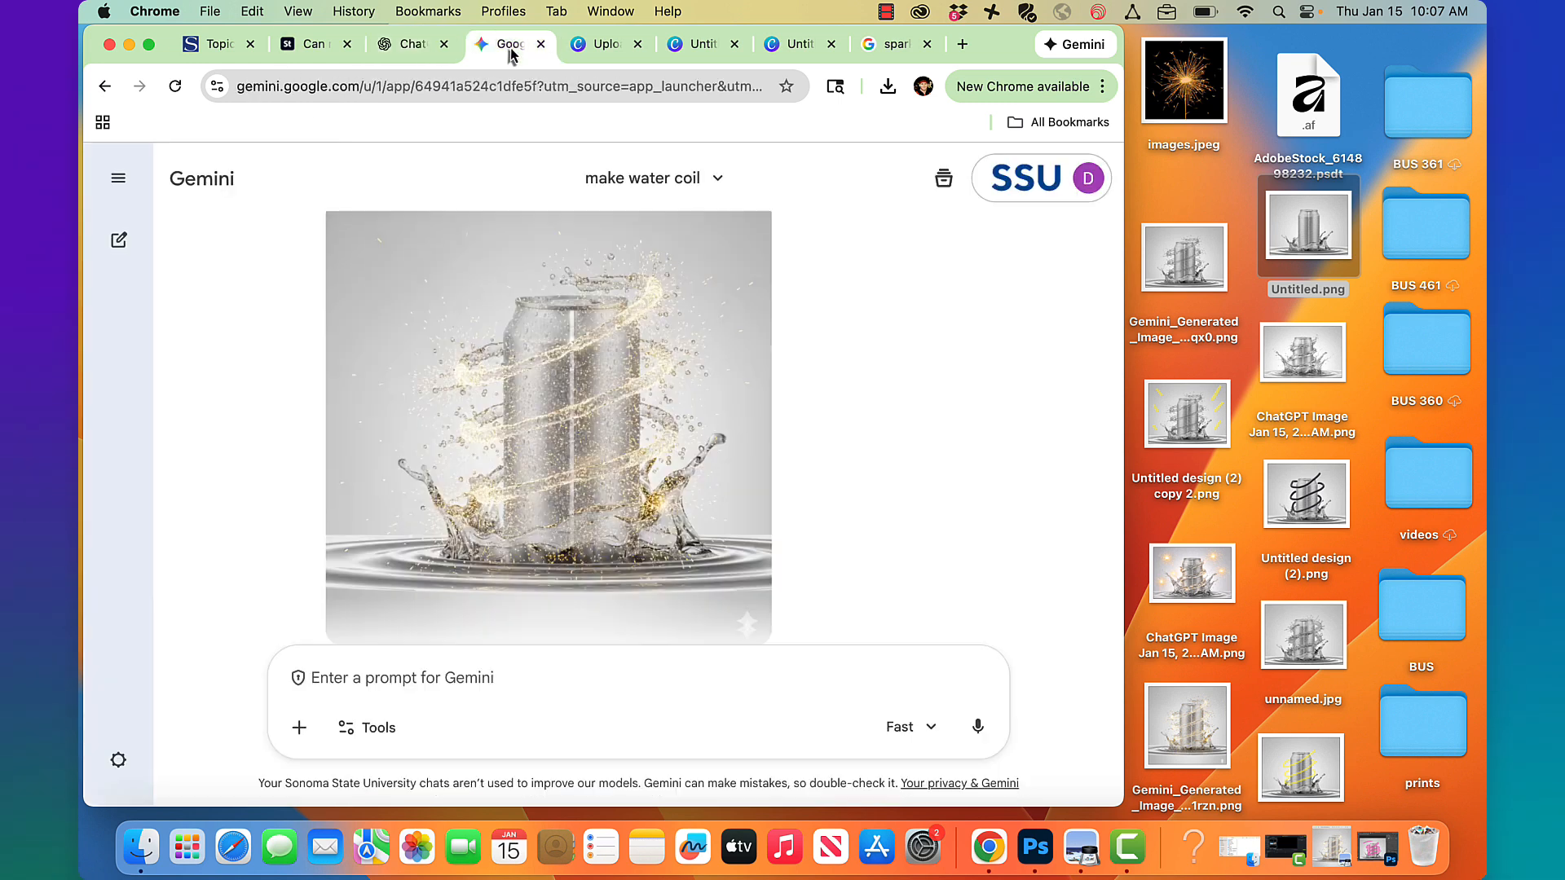
{"action": "left_click", "coordinate": [120, 240]}
{"action": "left_click_drag", "start_coordinate": [1308, 224], "coordinate": [748, 421]}
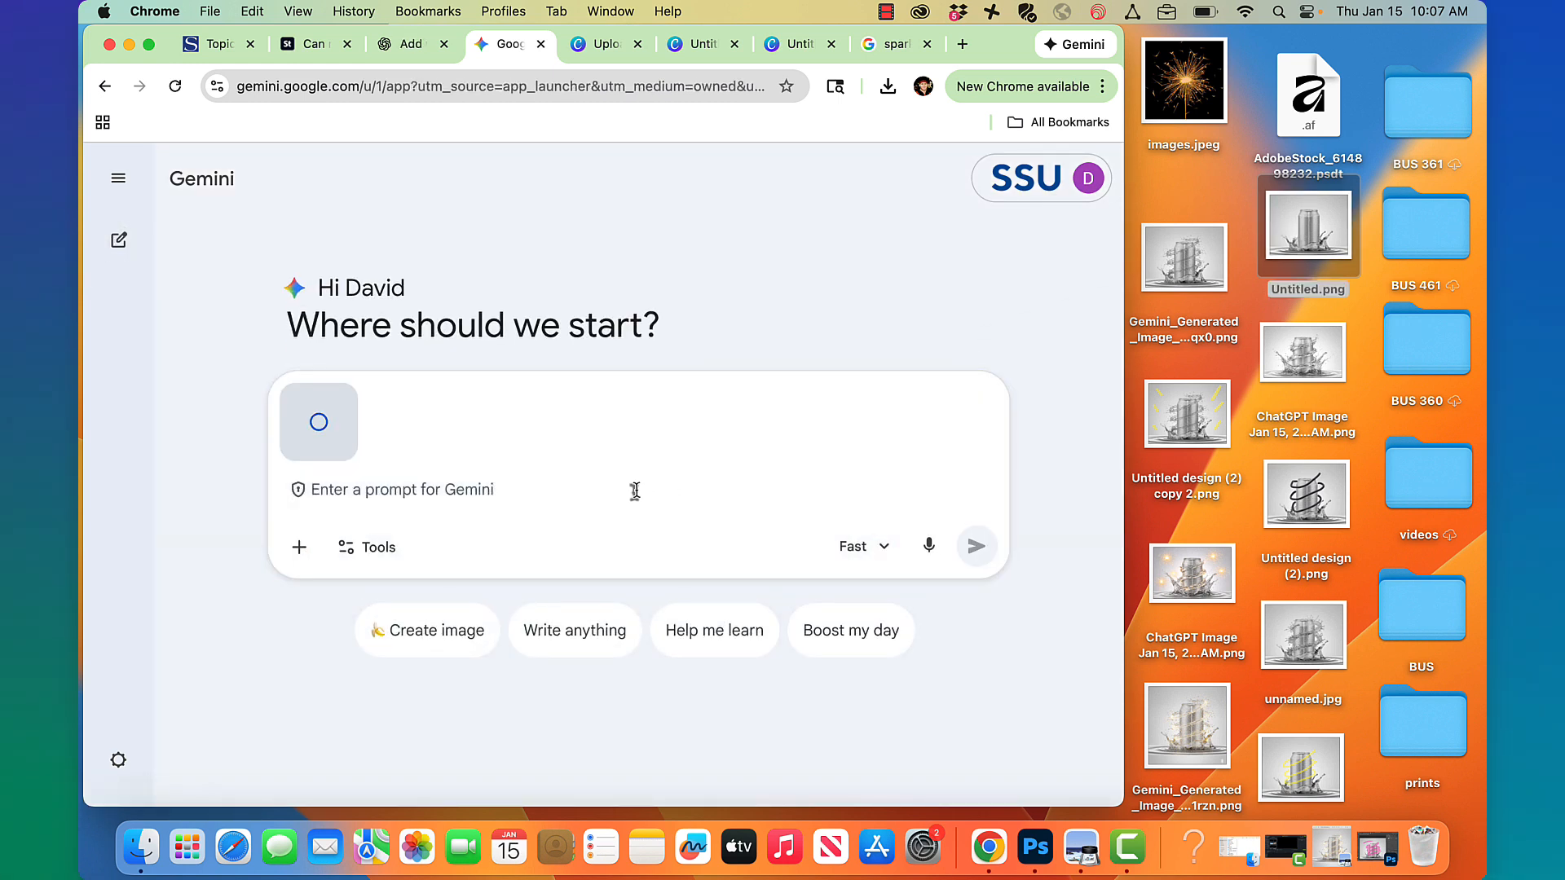
{"action": "type", "text": "ad"}
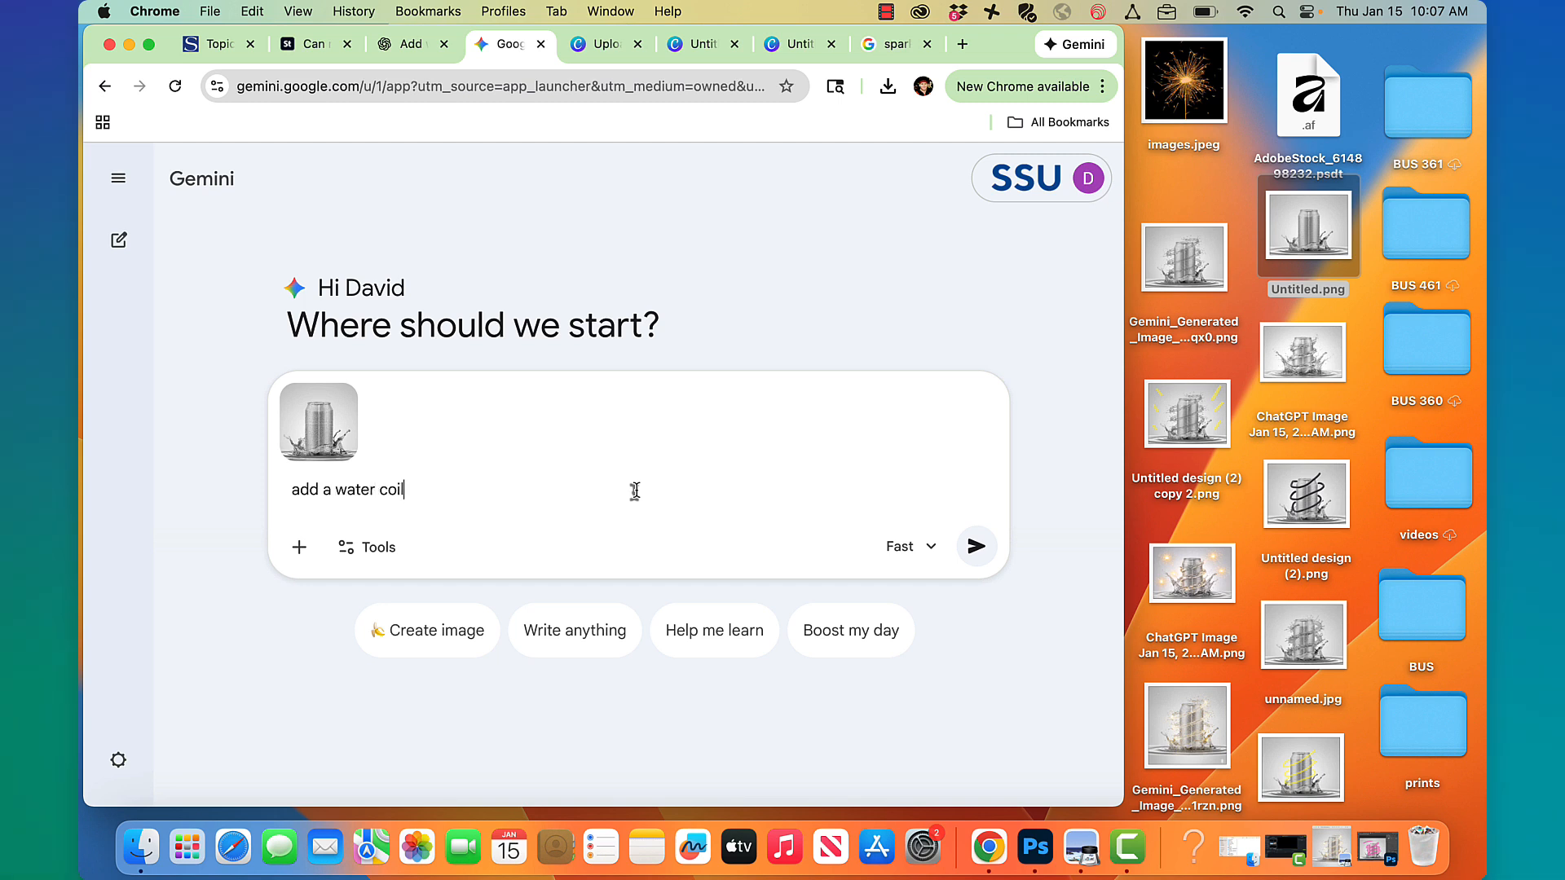
{"action": "type", "text": "d a water coil"}
{"action": "key", "text": "Return"}
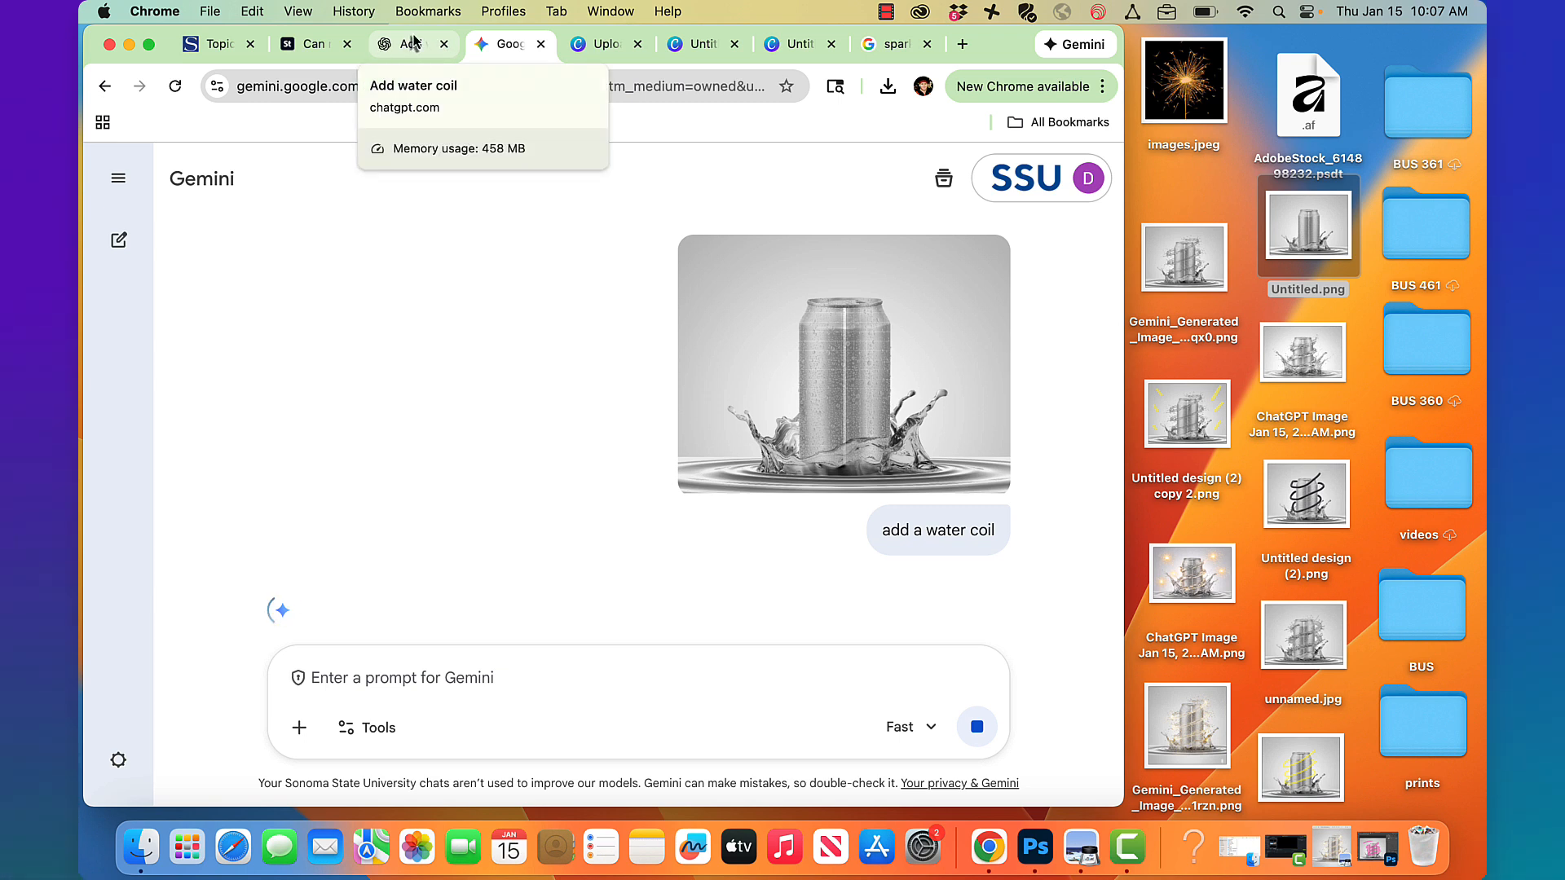
- Check the progress of the water coil image in ChatGPT and view the one generated in Gemini
{"action": "left_click", "coordinate": [415, 45]}
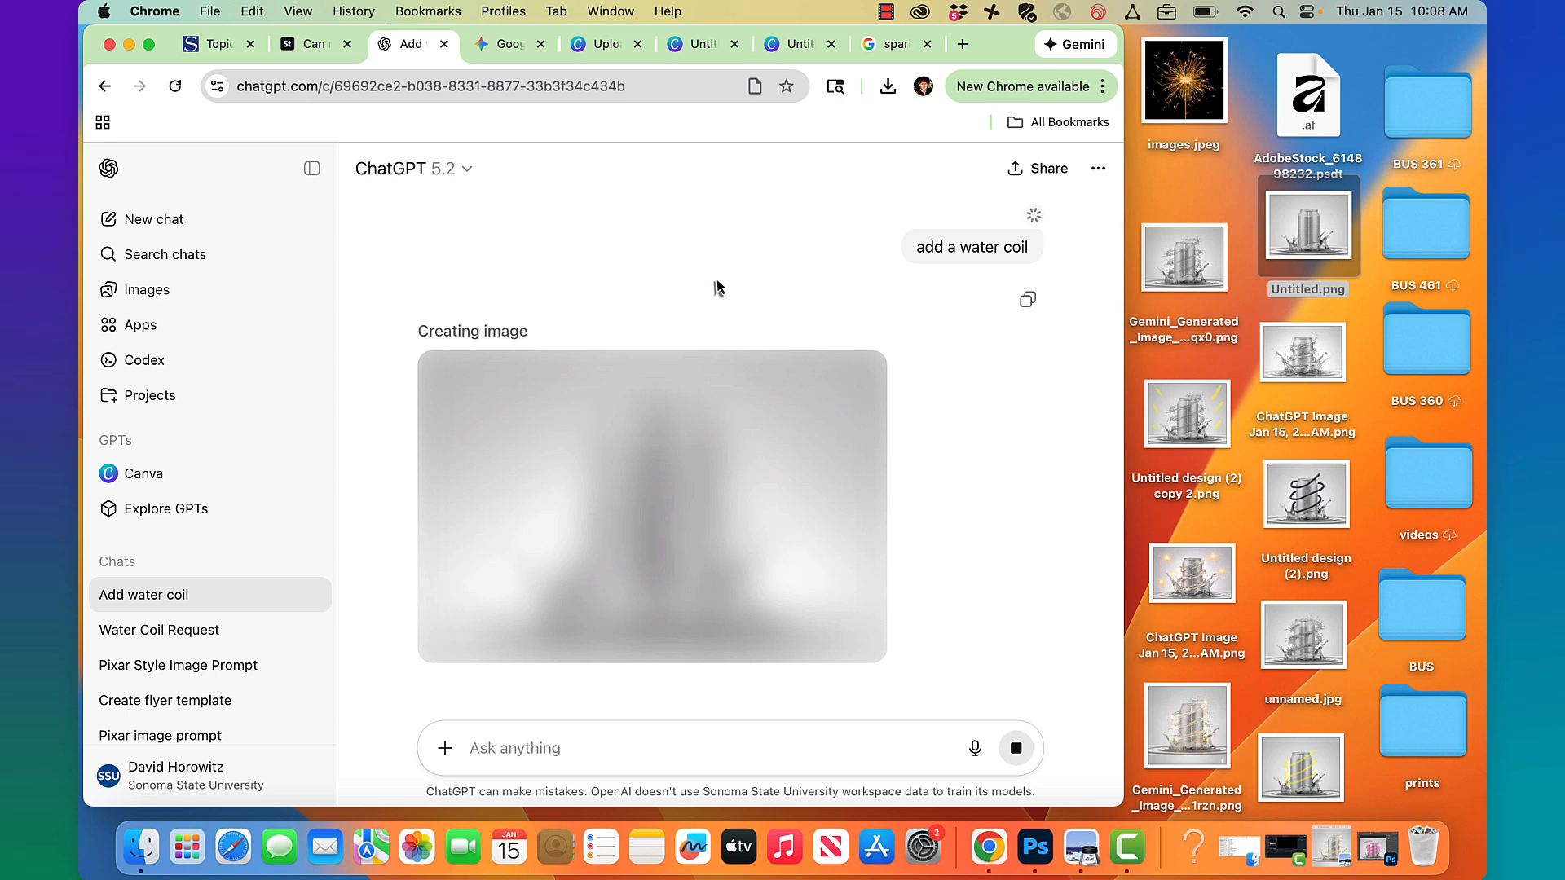
{"action": "left_click", "coordinate": [512, 55]}
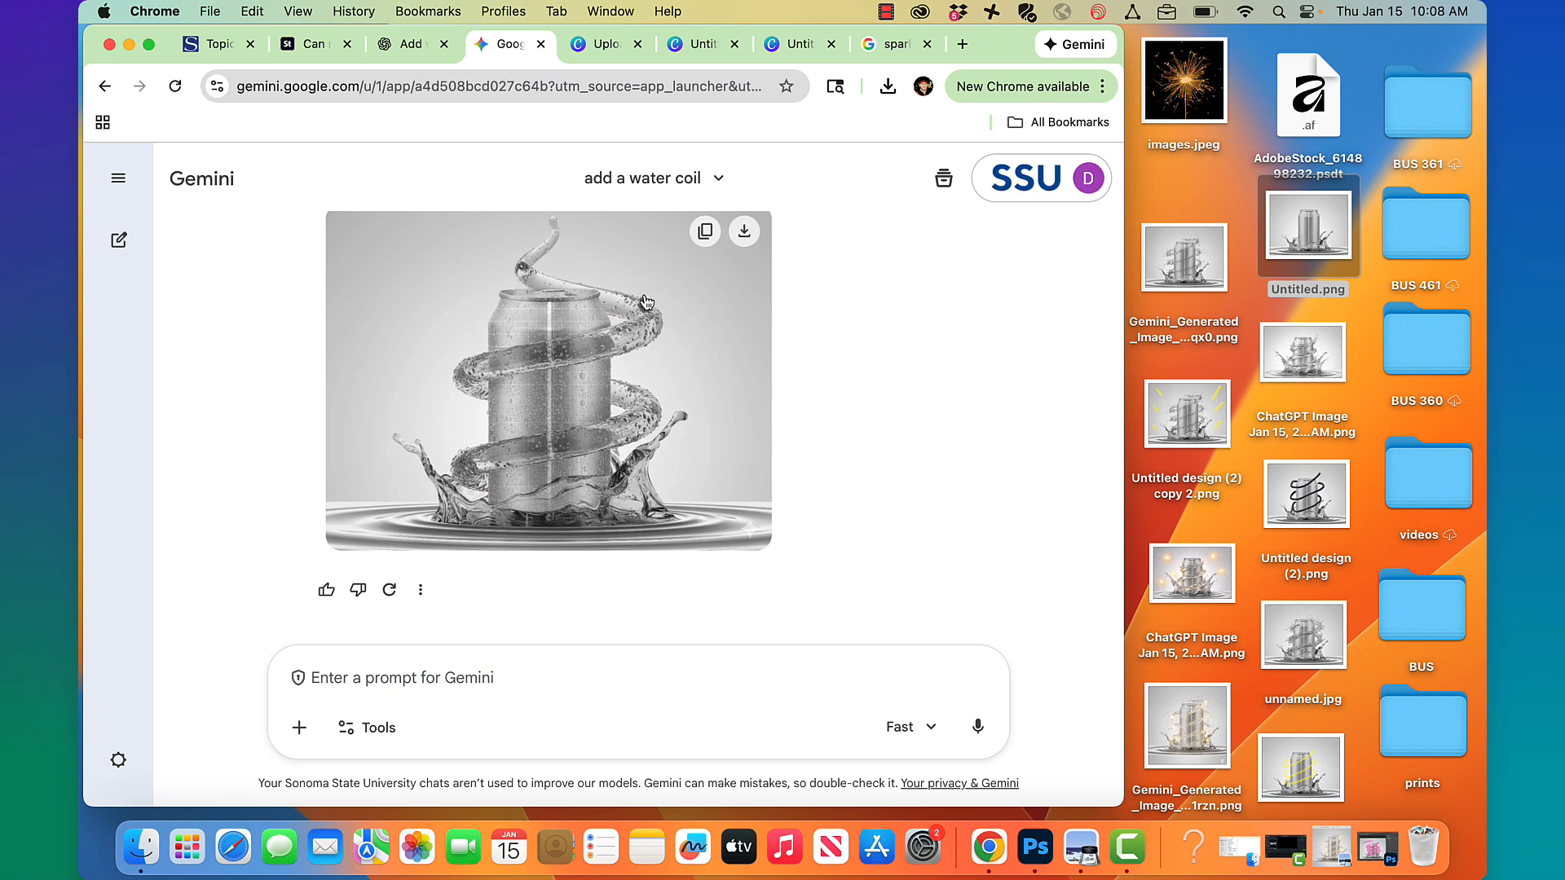
- View the water coil image generated in ChatGPT, then switch to the Canva uploads page
{"action": "left_click", "coordinate": [412, 46]}
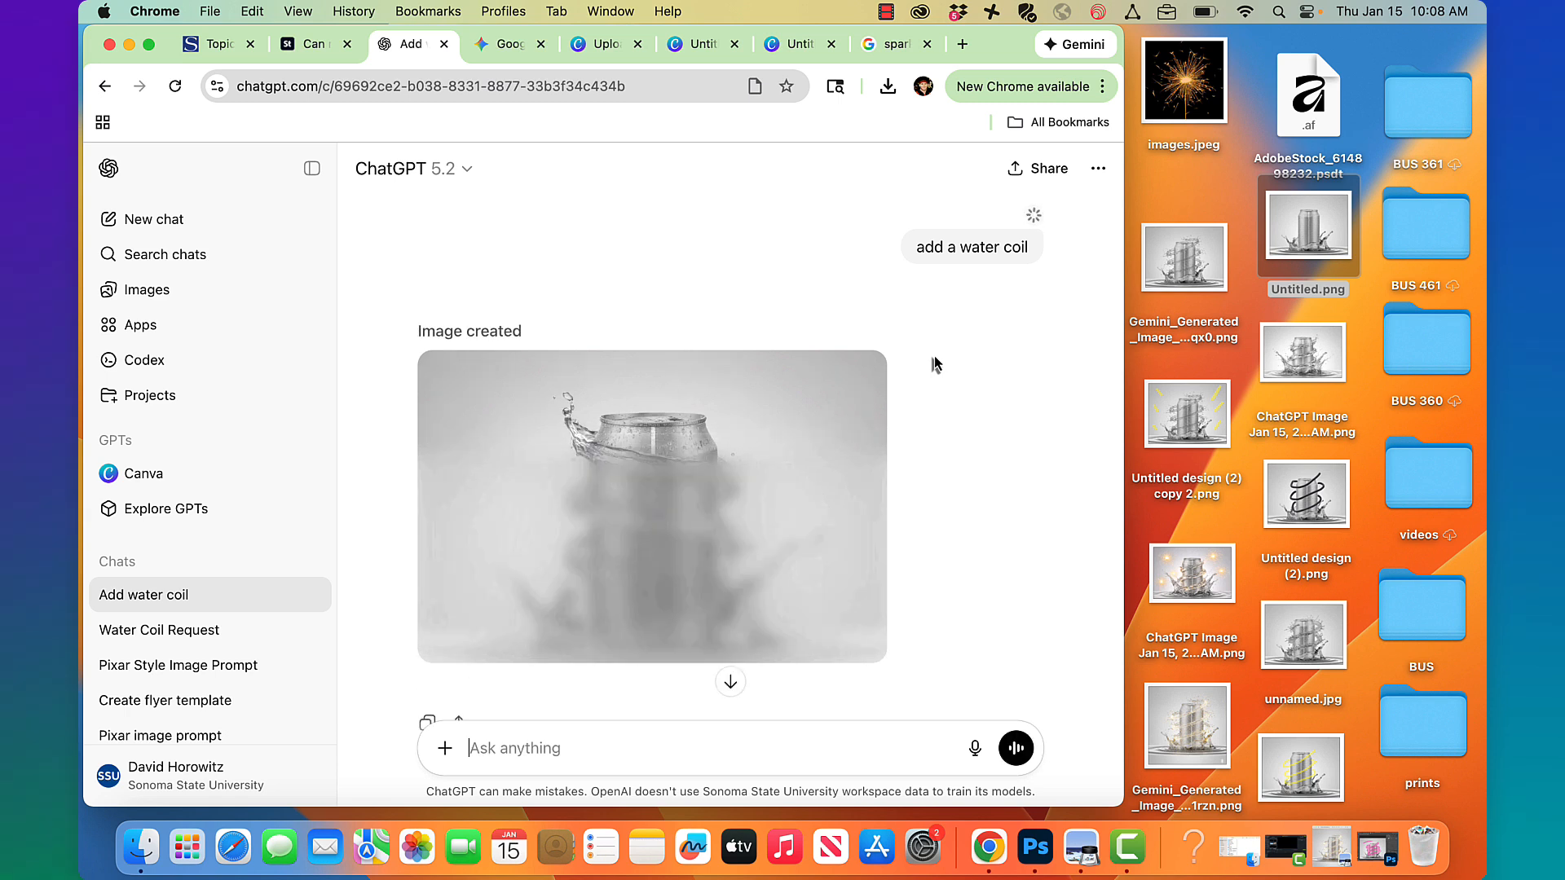
{"action": "scroll", "coordinate": [936, 364], "scroll_direction": "down", "scroll_amount": 3}
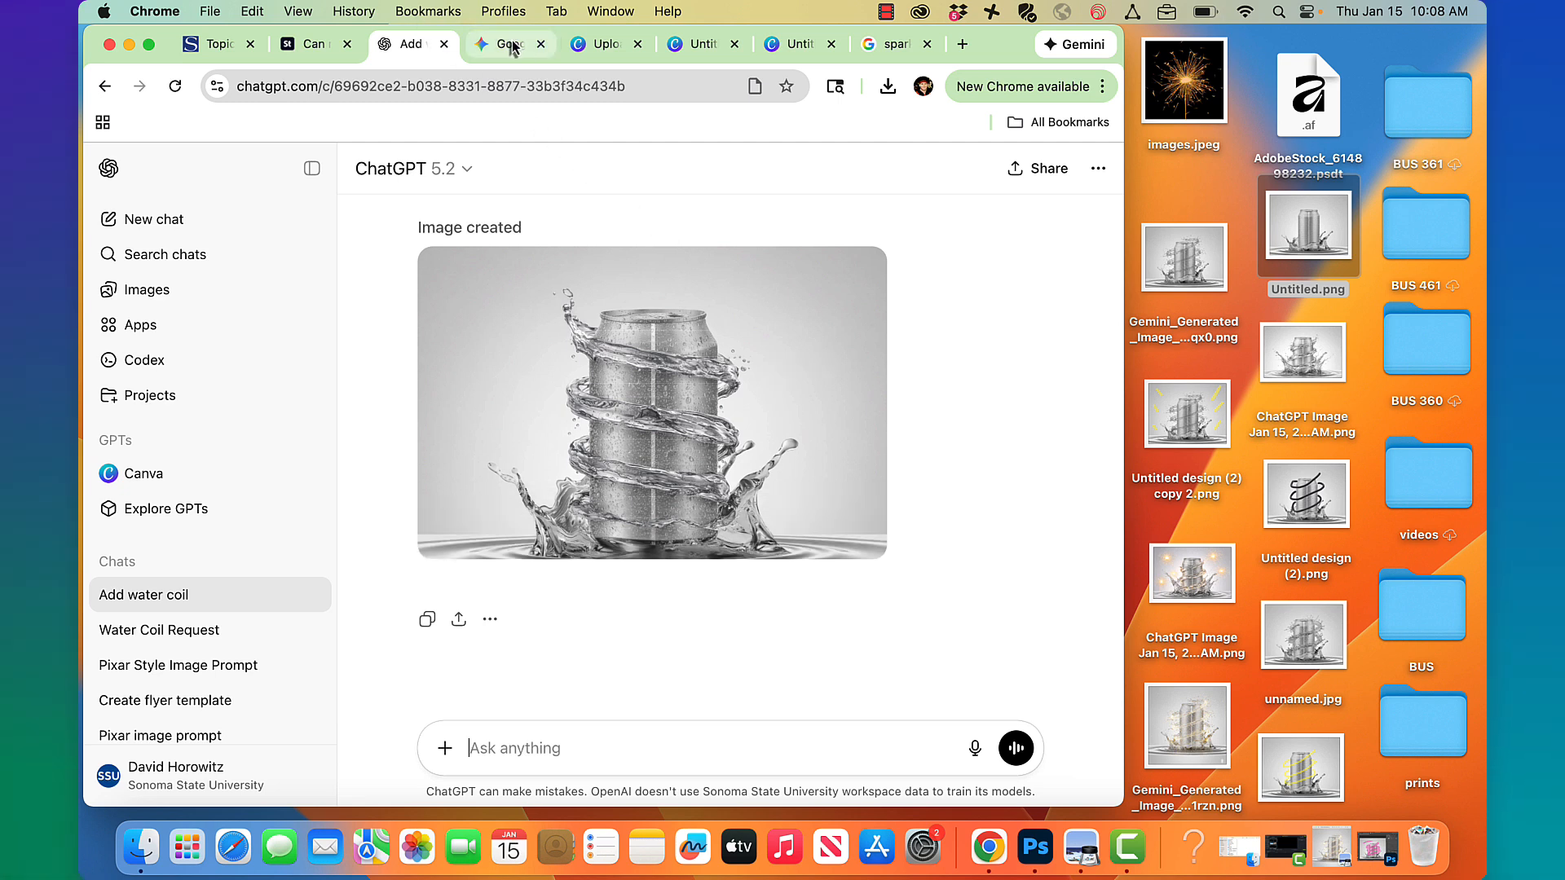
{"action": "left_click", "coordinate": [606, 49]}
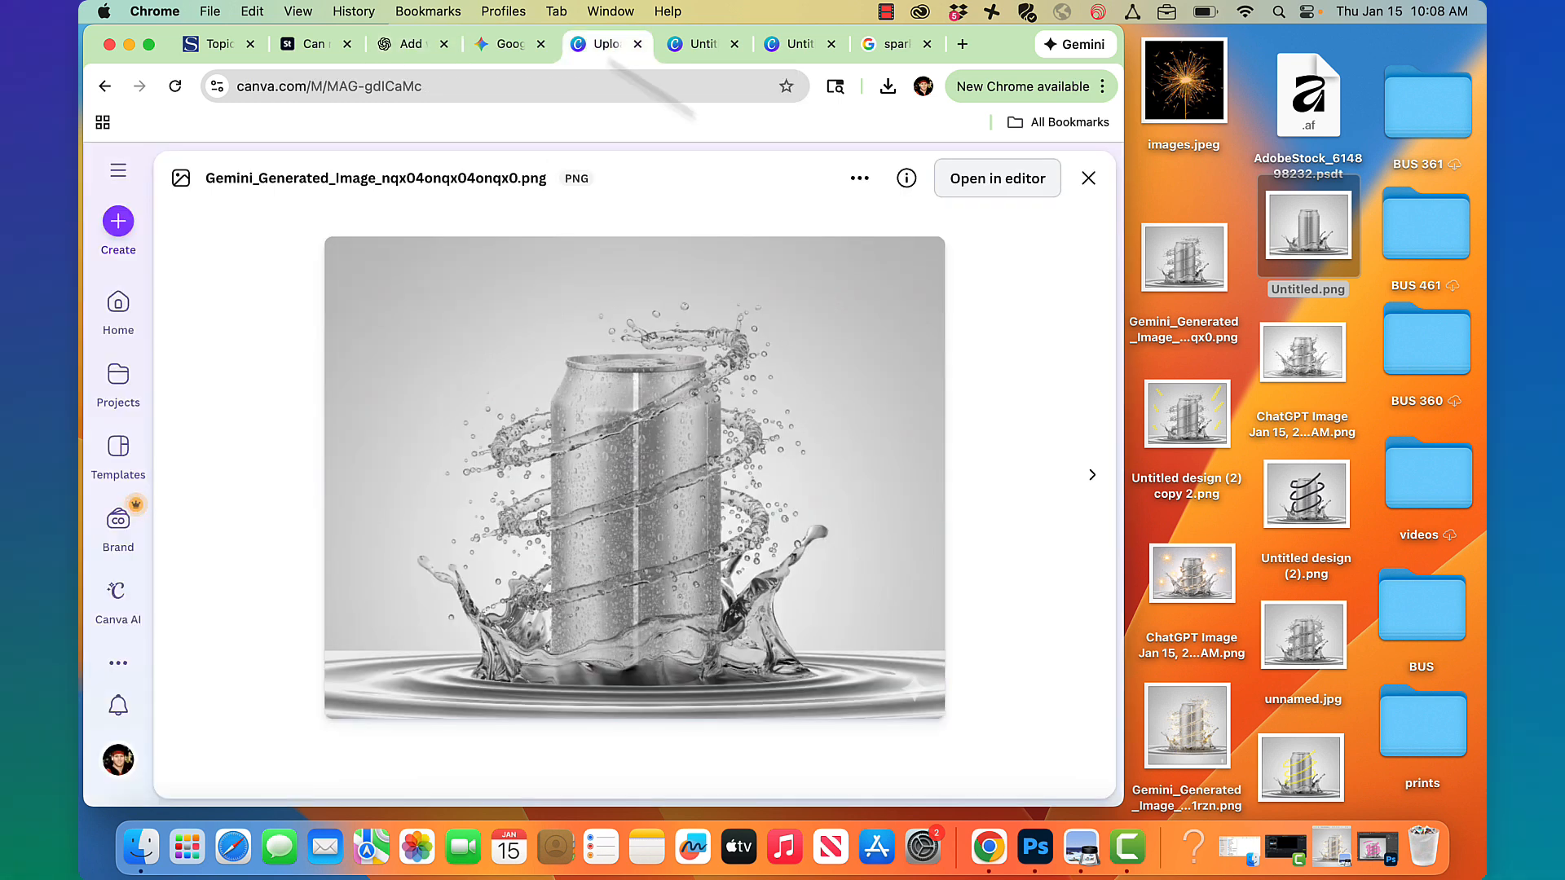
{"action": "left_click", "coordinate": [114, 229]}
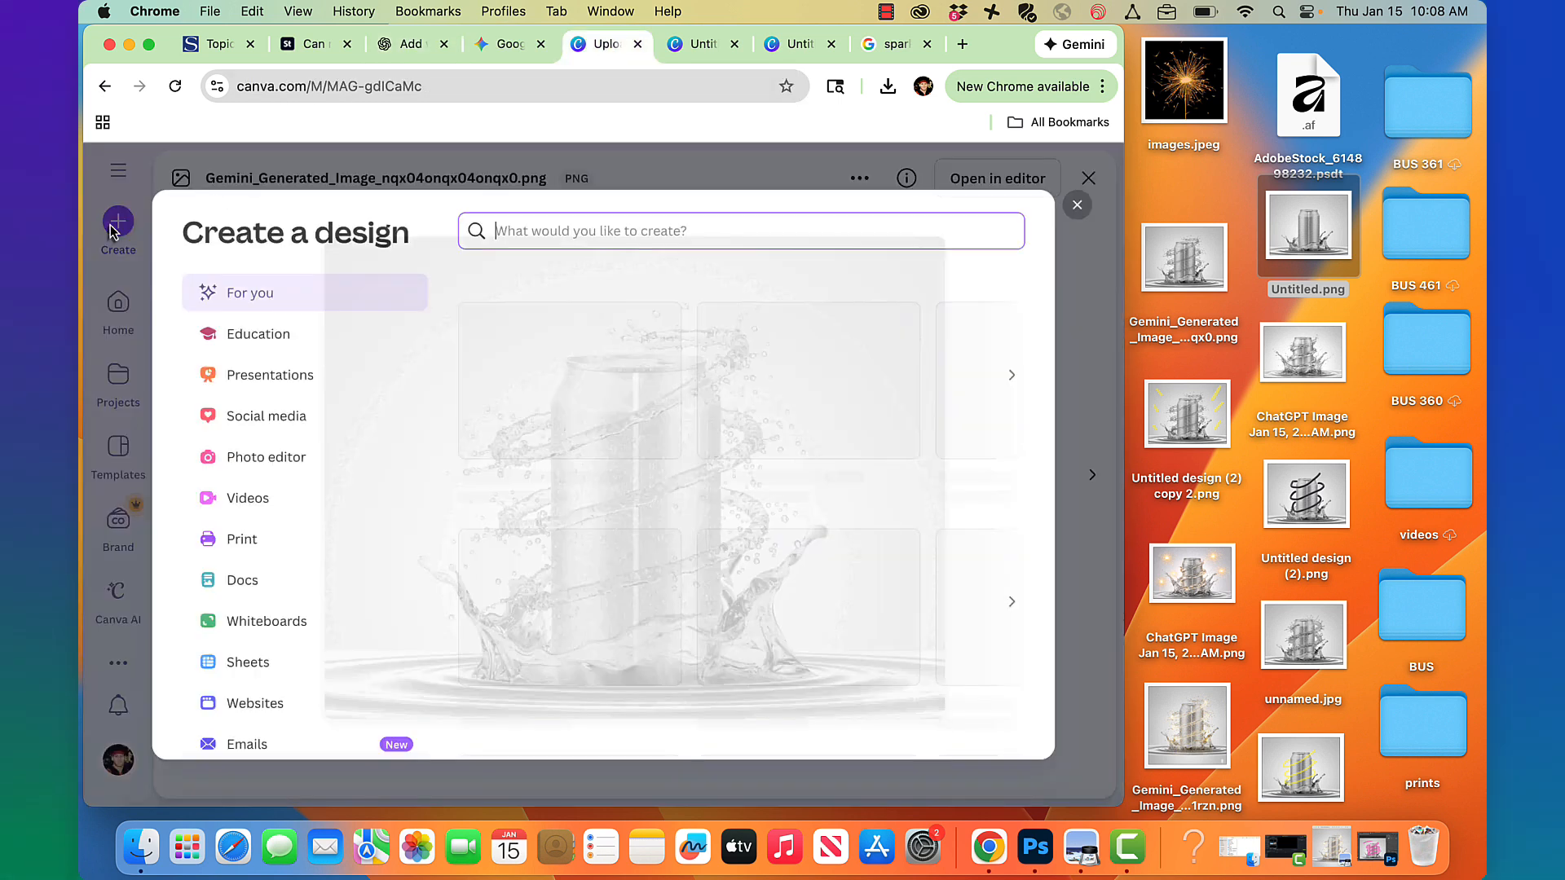
{"action": "left_click_drag", "start_coordinate": [1305, 230], "coordinate": [691, 461]}
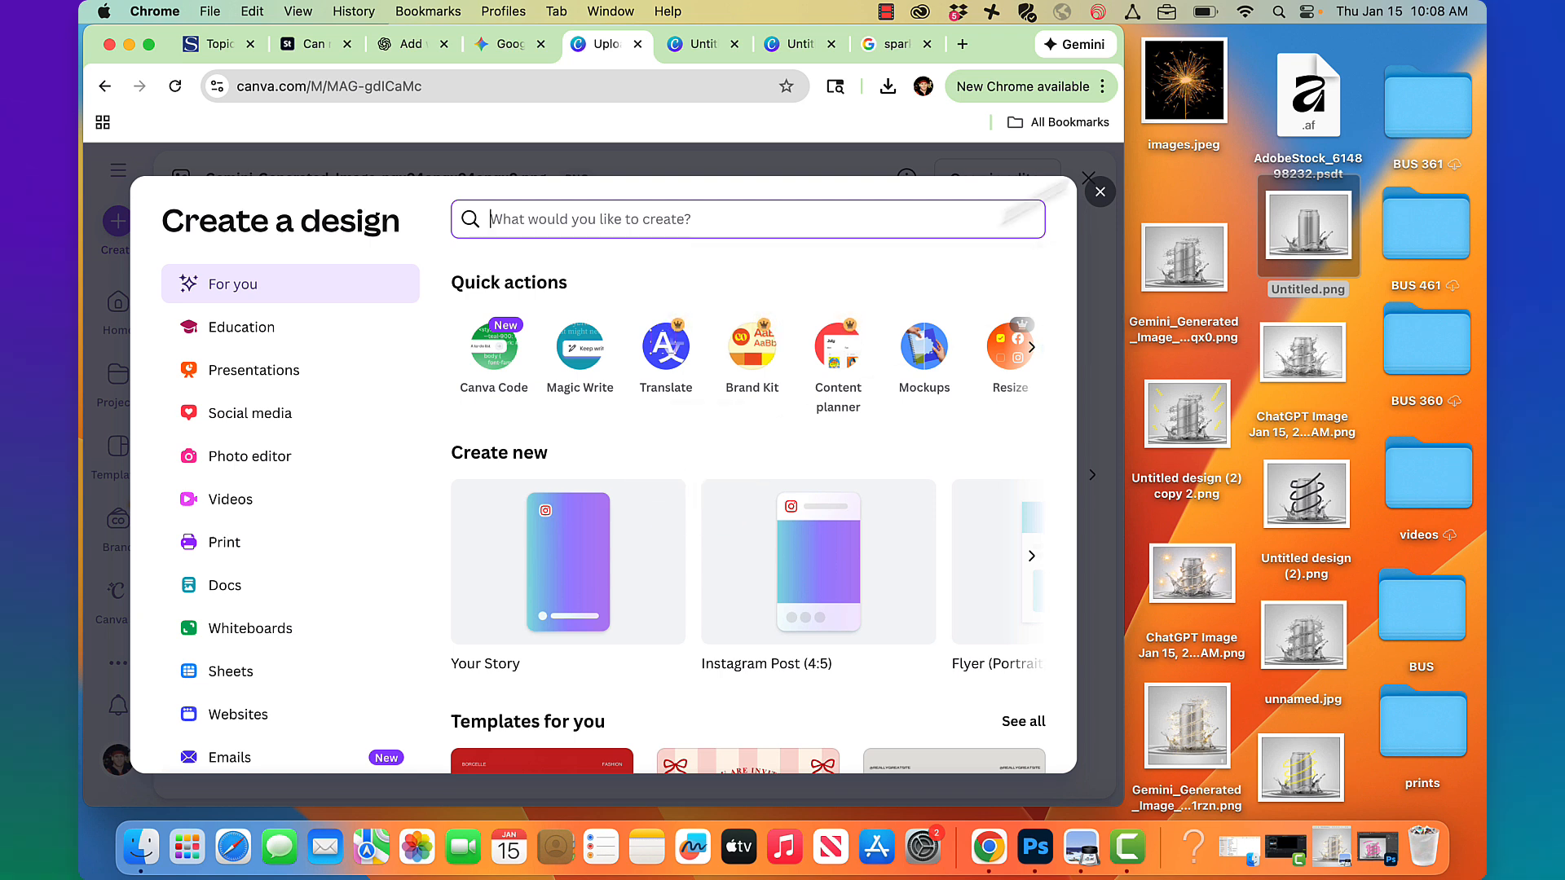
{"action": "left_click", "coordinate": [1100, 191]}
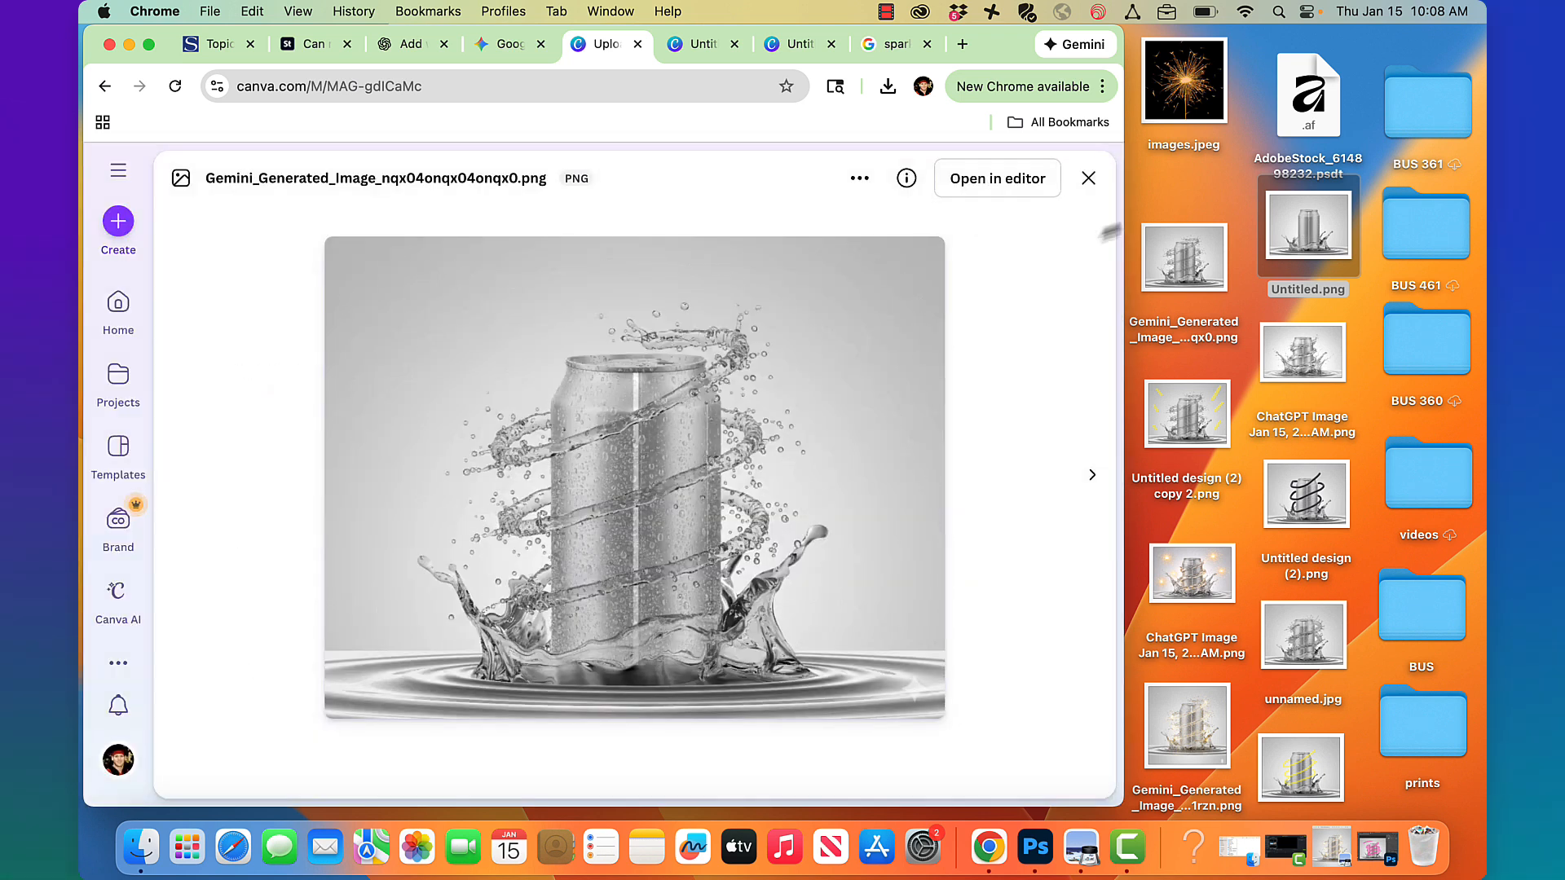
- Close the image preview, upload Untitled.png from the desktop to the Uploads folder, and open it in the design editor
{"action": "left_click", "coordinate": [1088, 178]}
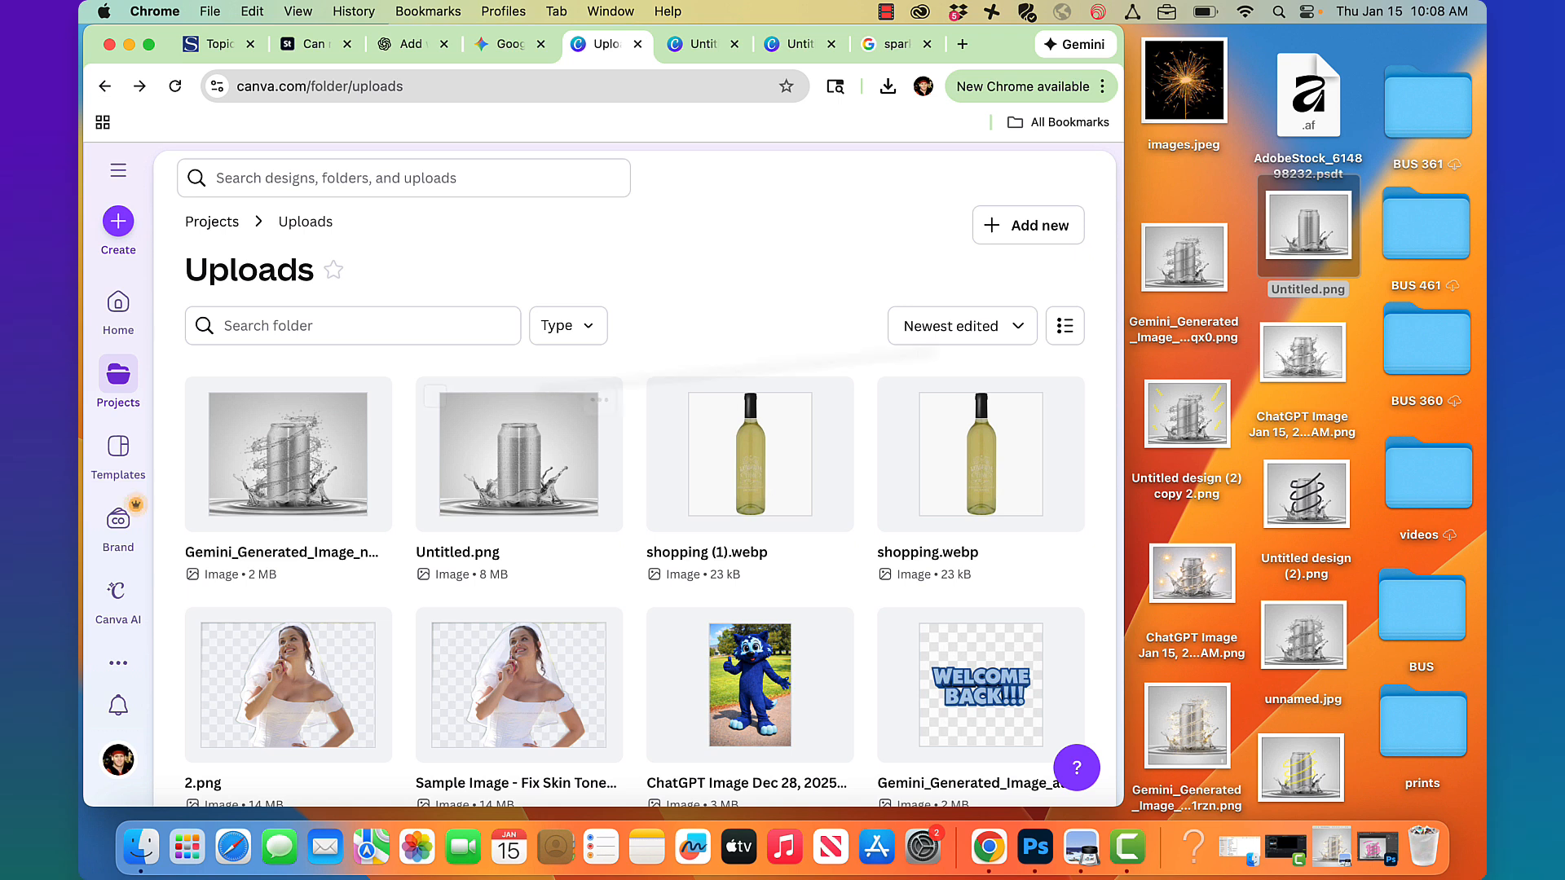
{"action": "left_click_drag", "start_coordinate": [1301, 237], "coordinate": [763, 312]}
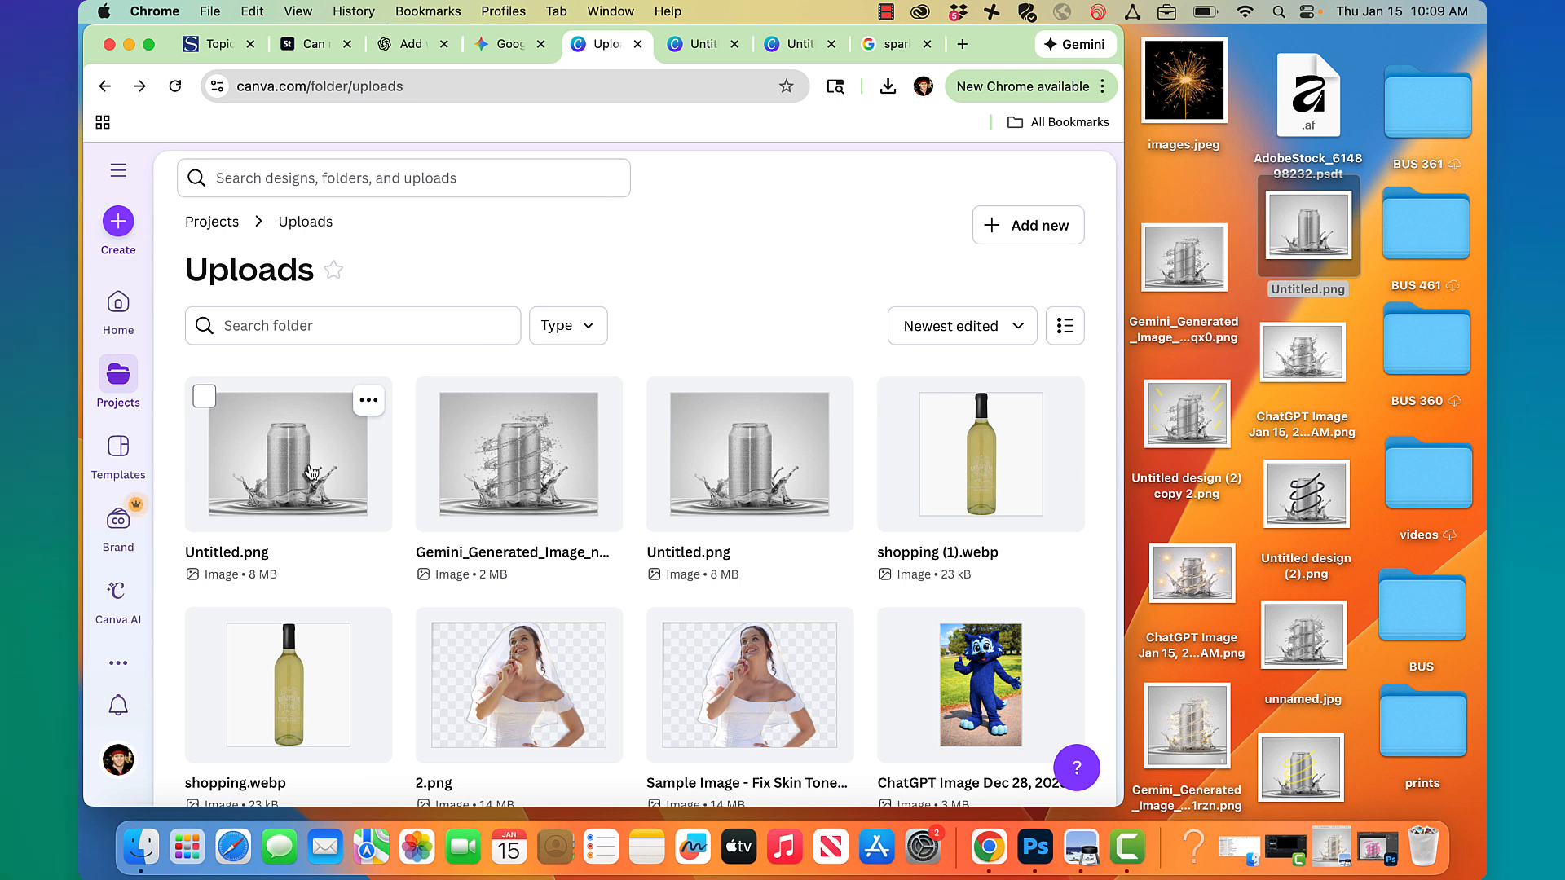
{"action": "left_click", "coordinate": [369, 400]}
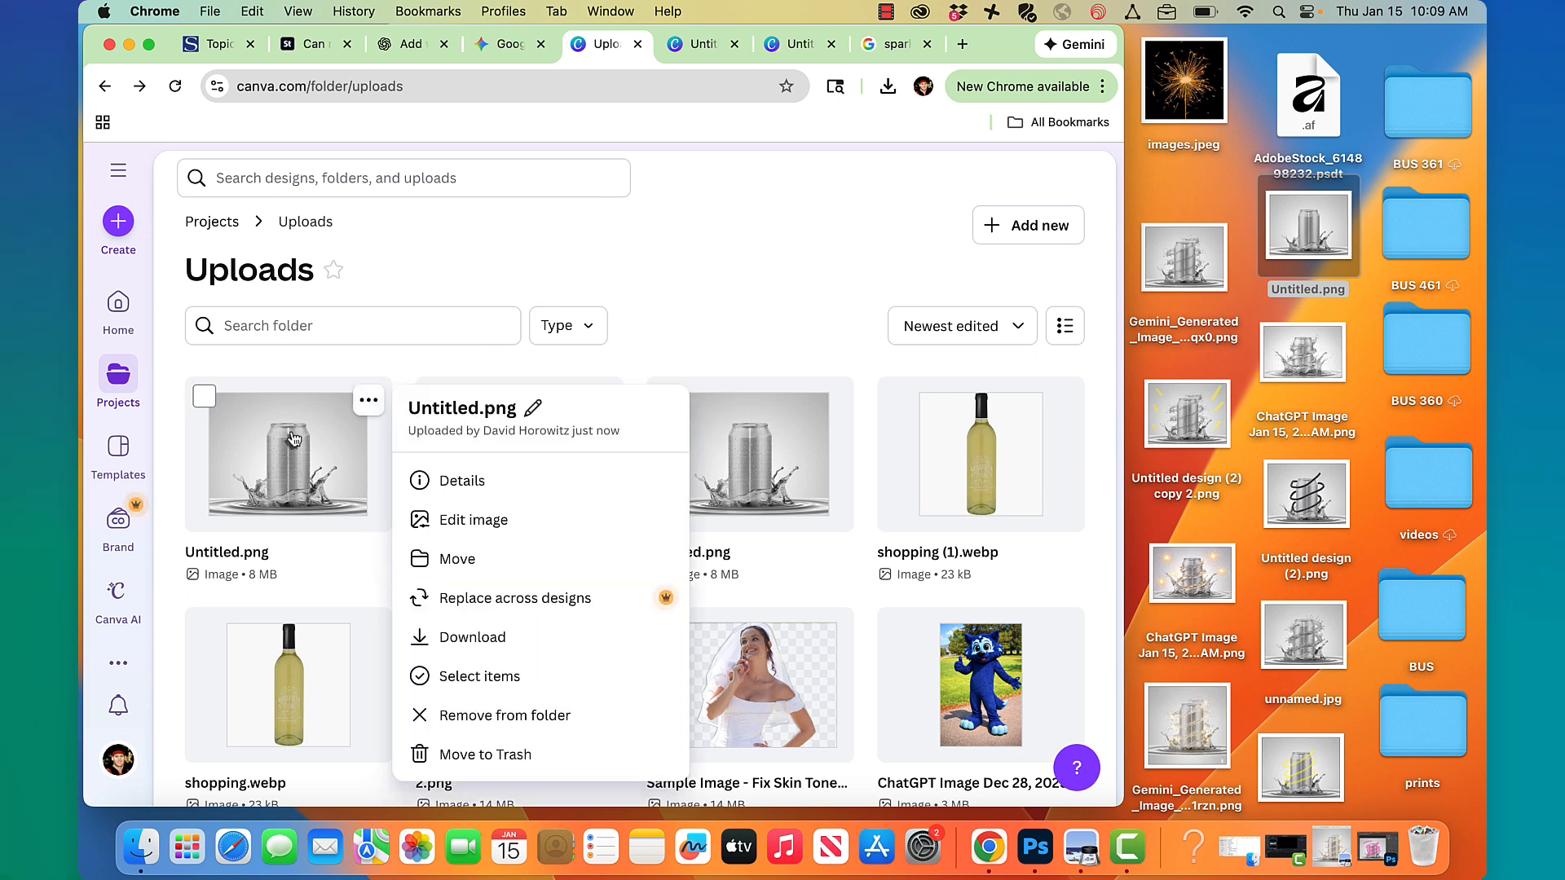
{"action": "left_click", "coordinate": [291, 442]}
{"action": "left_click", "coordinate": [1016, 189]}
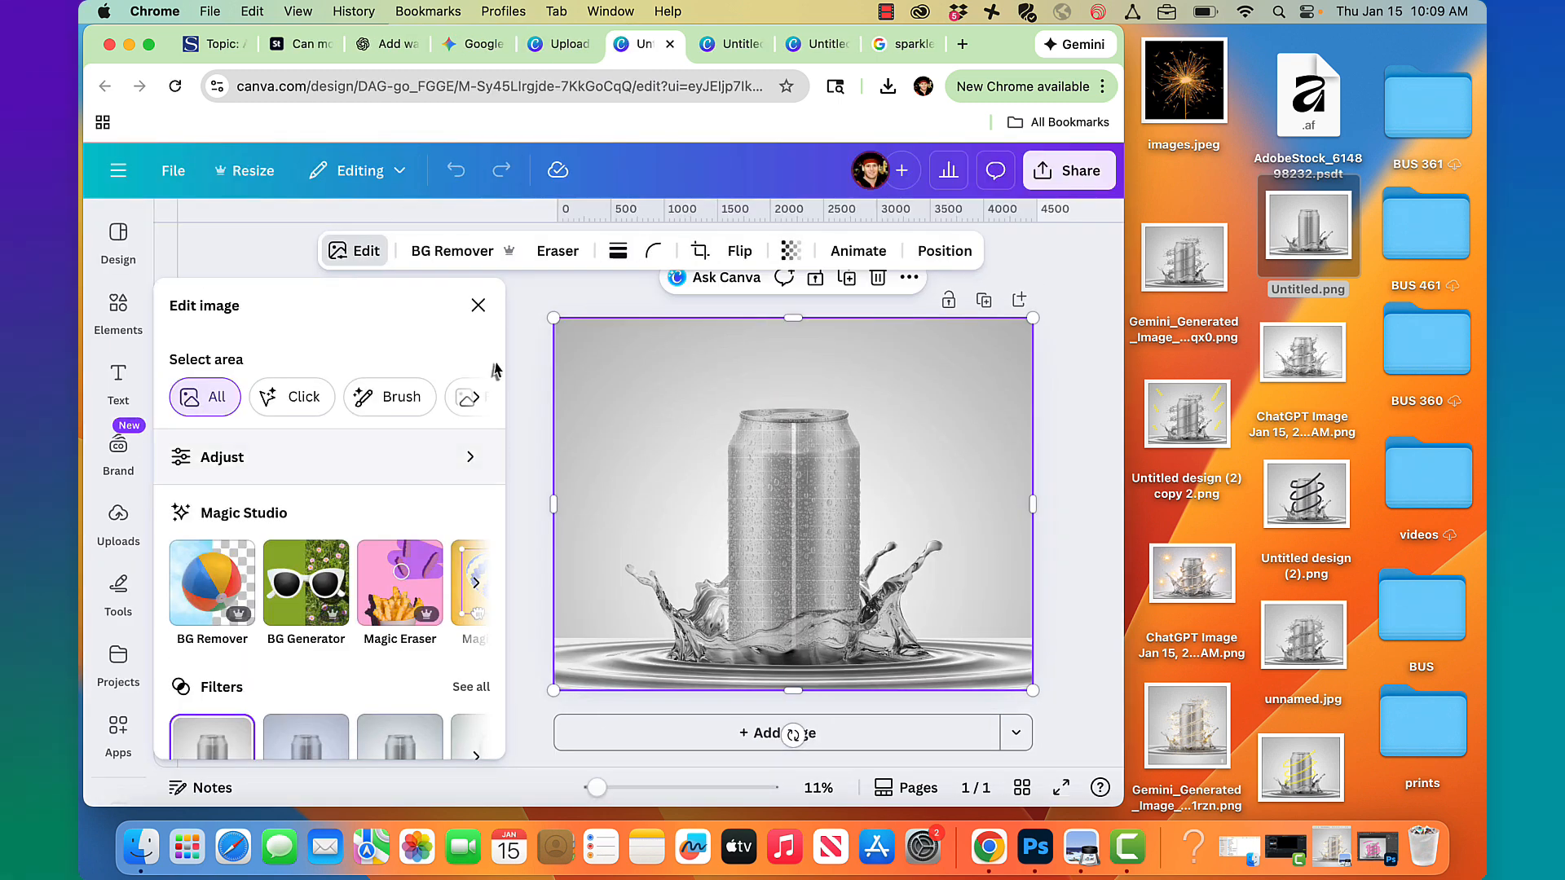
{"action": "left_click", "coordinate": [477, 306]}
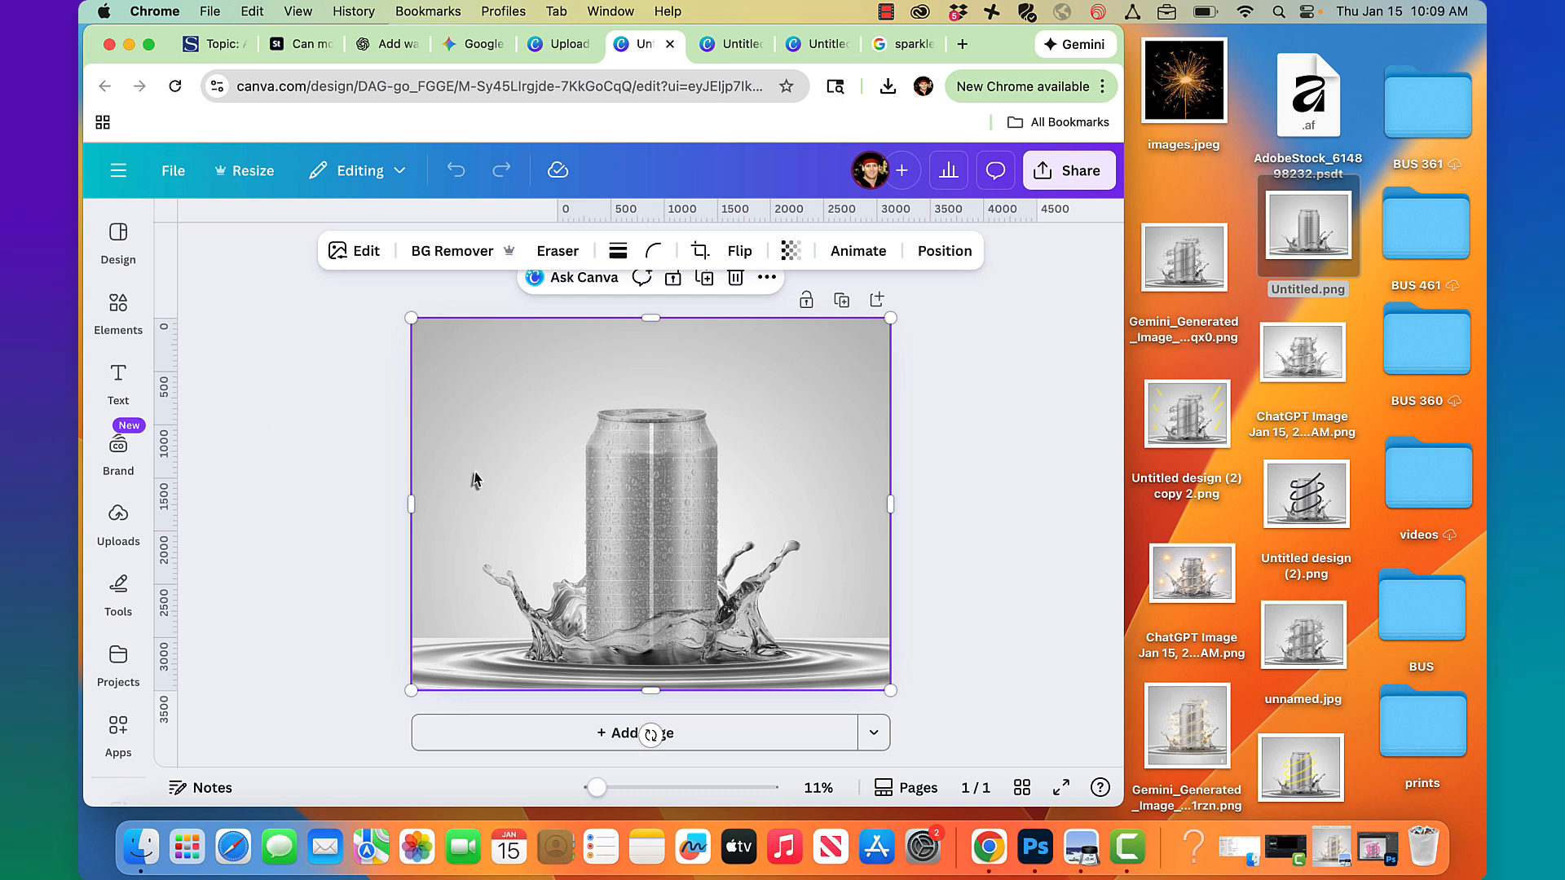
- Draw a coil around the can with three yellow highlighter strokes, the uppermost ending above the can's rim
{"action": "left_click", "coordinate": [116, 597]}
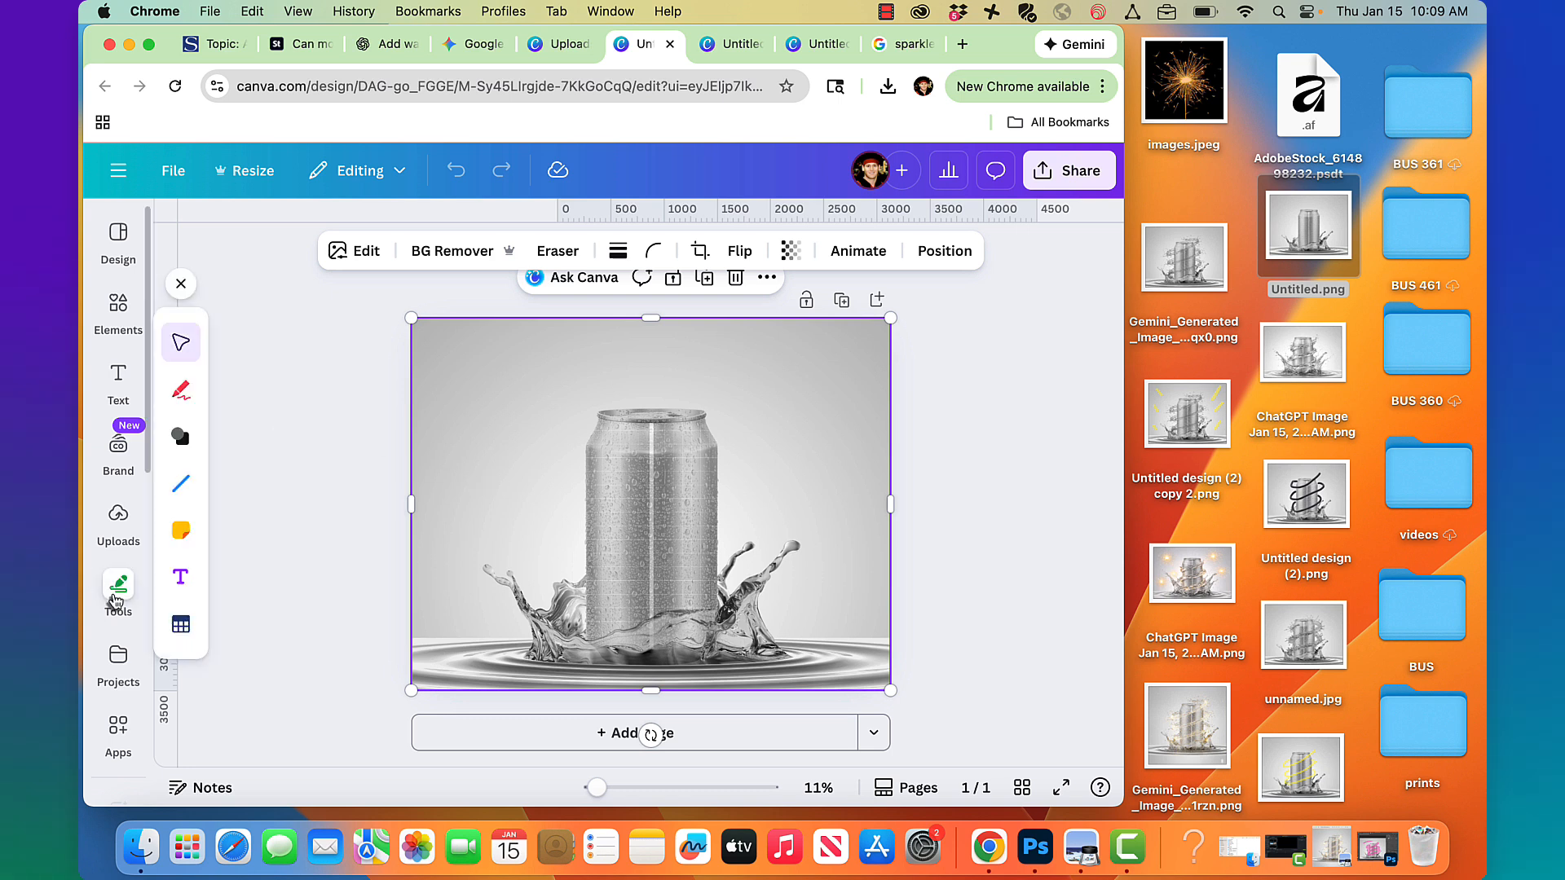
{"action": "left_click", "coordinate": [181, 390]}
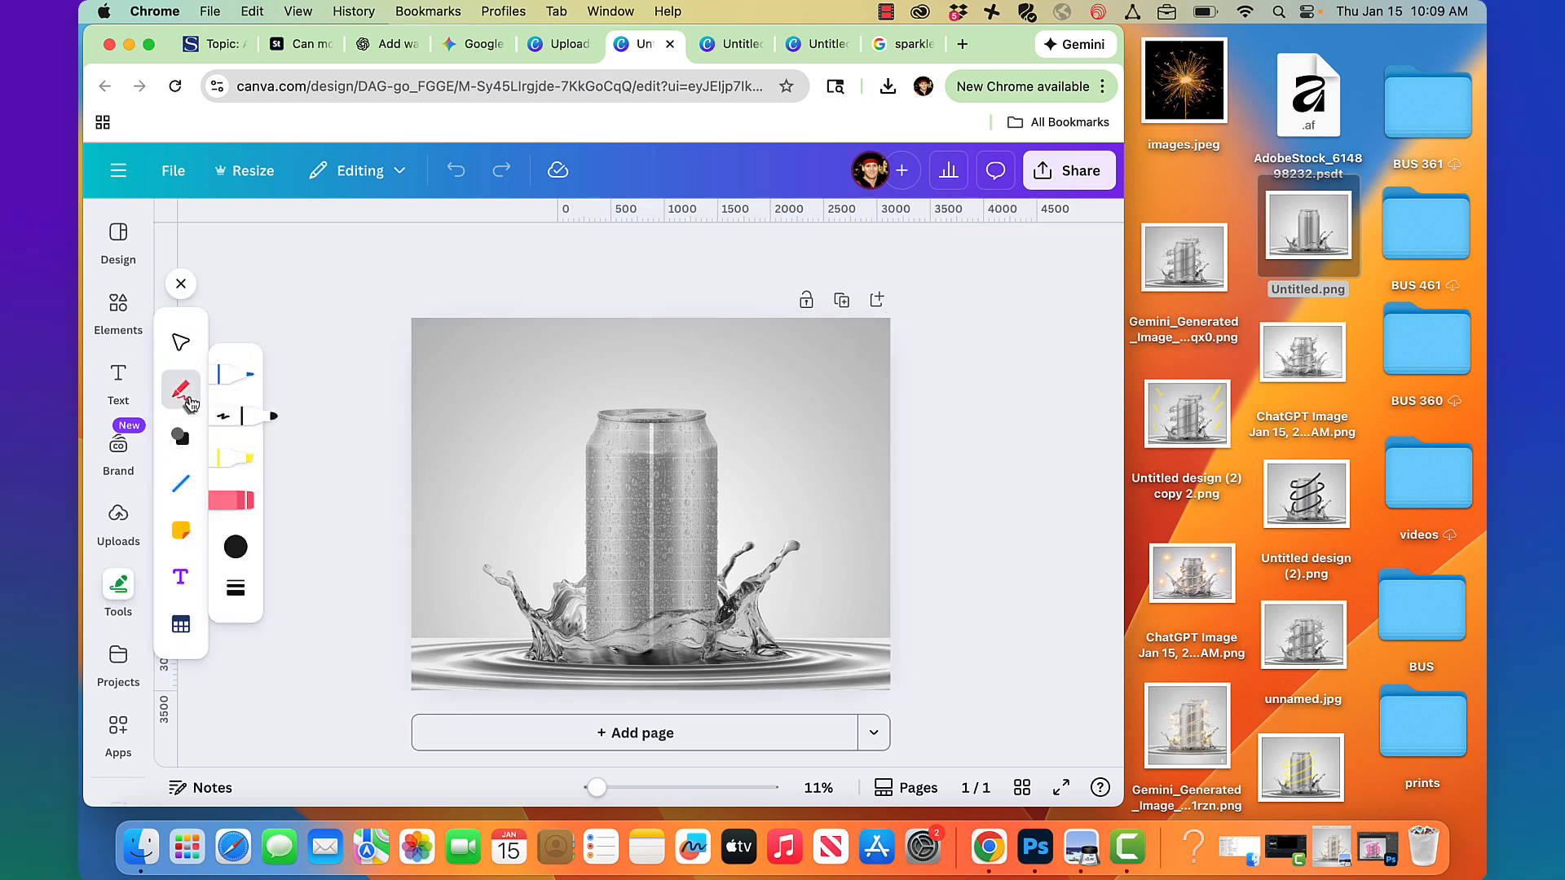
{"action": "left_click", "coordinate": [234, 463]}
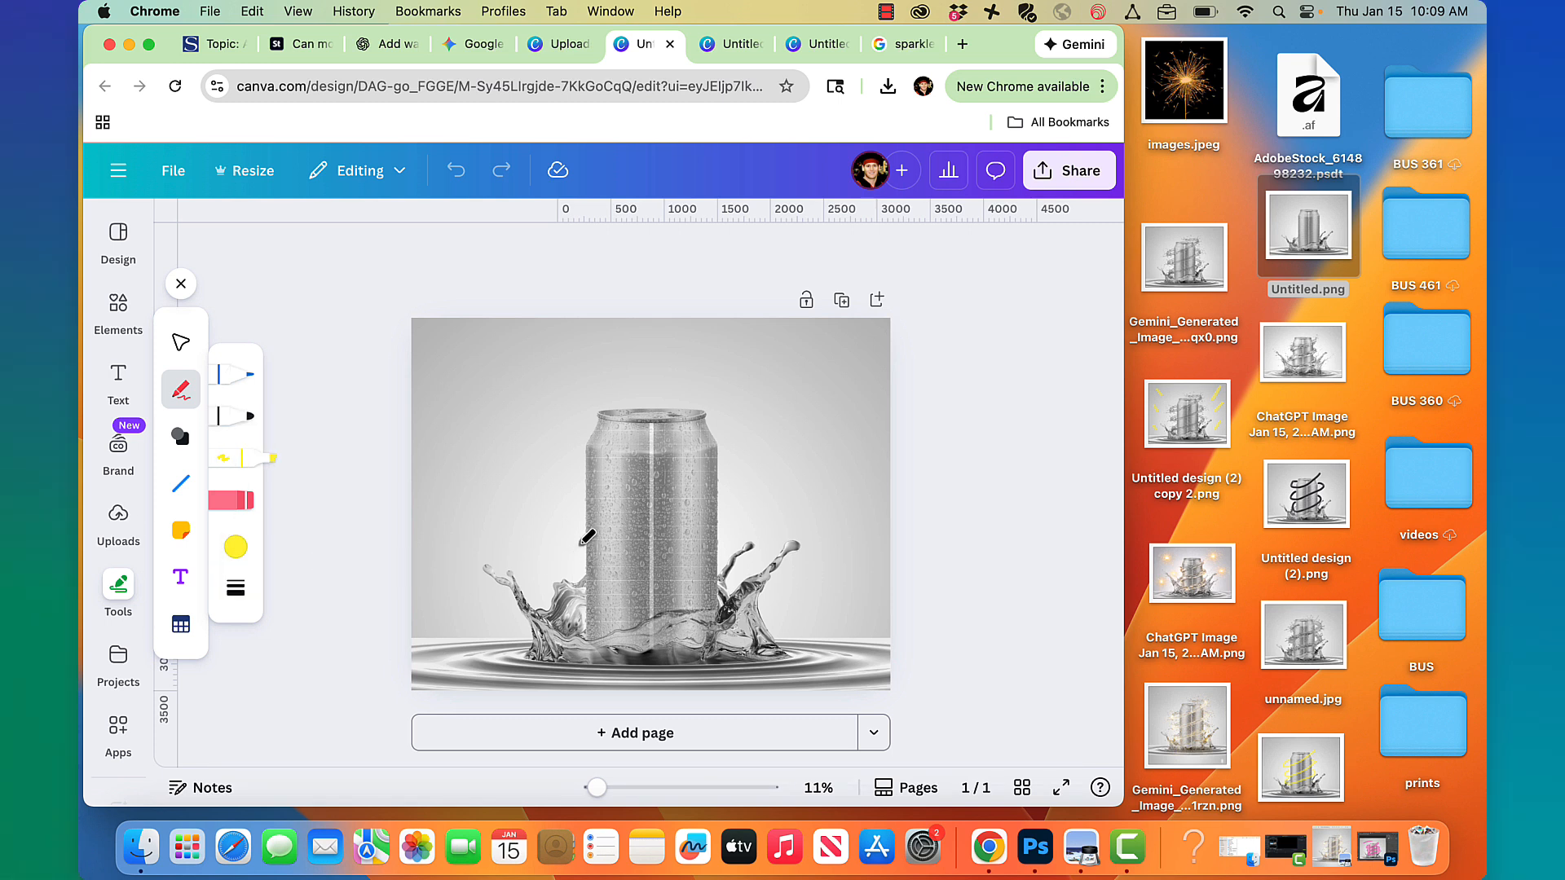
{"action": "mouse_move", "coordinate": [576, 545]}
{"action": "left_mouse_down"}
{"action": "mouse_move", "coordinate": [560, 572]}
{"action": "mouse_move", "coordinate": [591, 583]}
{"action": "mouse_move", "coordinate": [699, 560]}
{"action": "mouse_move", "coordinate": [743, 534]}
{"action": "mouse_move", "coordinate": [717, 509]}
{"action": "left_mouse_up"}
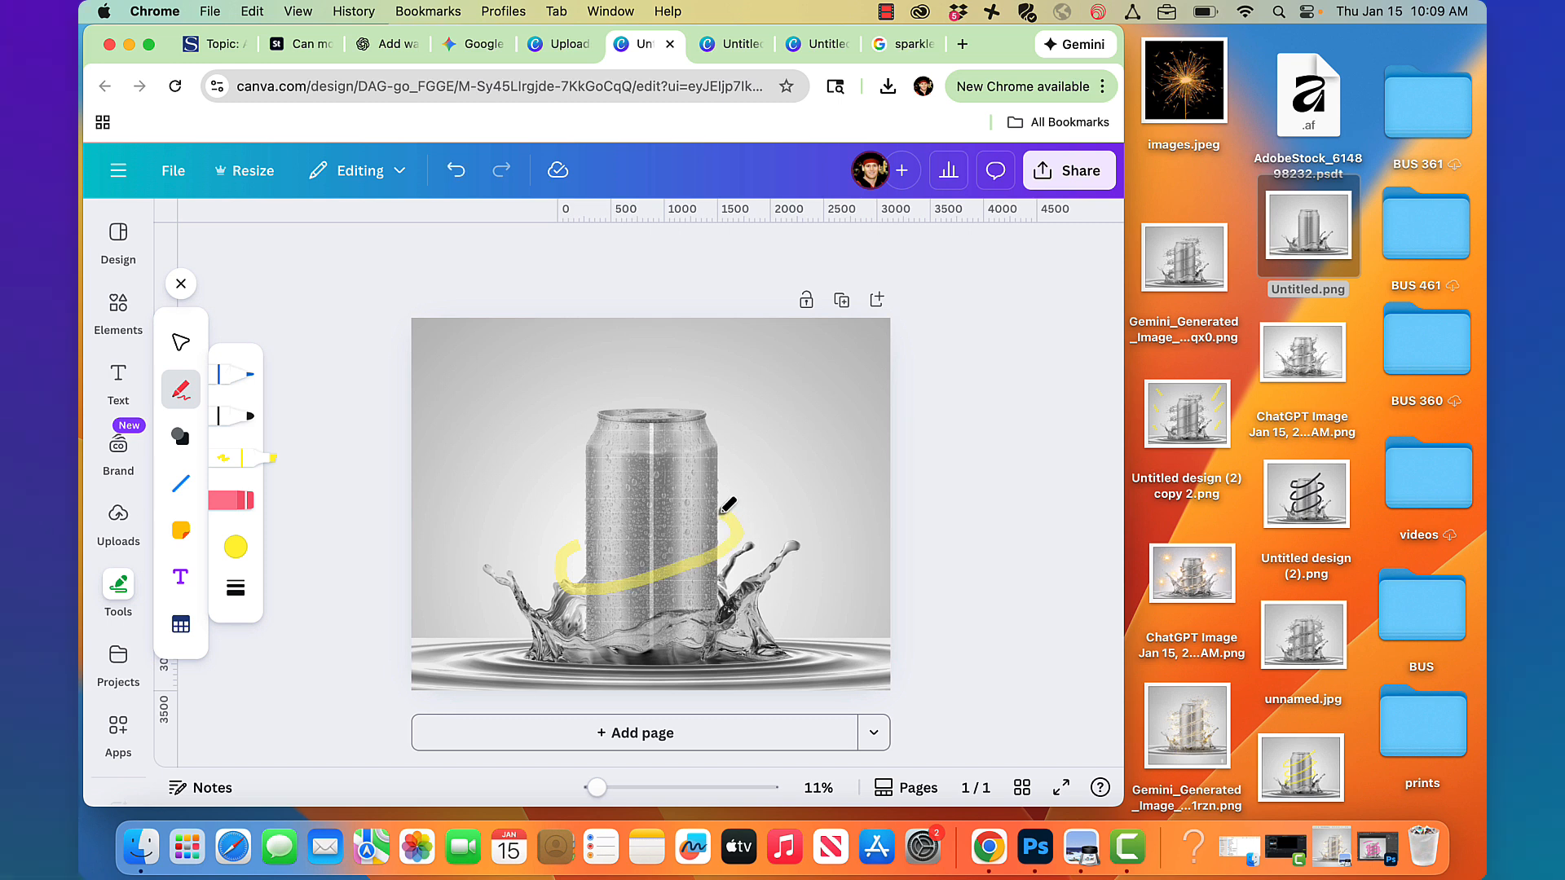
{"action": "mouse_move", "coordinate": [569, 502]}
{"action": "left_mouse_down"}
{"action": "mouse_move", "coordinate": [682, 493]}
{"action": "mouse_move", "coordinate": [746, 465]}
{"action": "mouse_move", "coordinate": [725, 450]}
{"action": "left_mouse_up"}
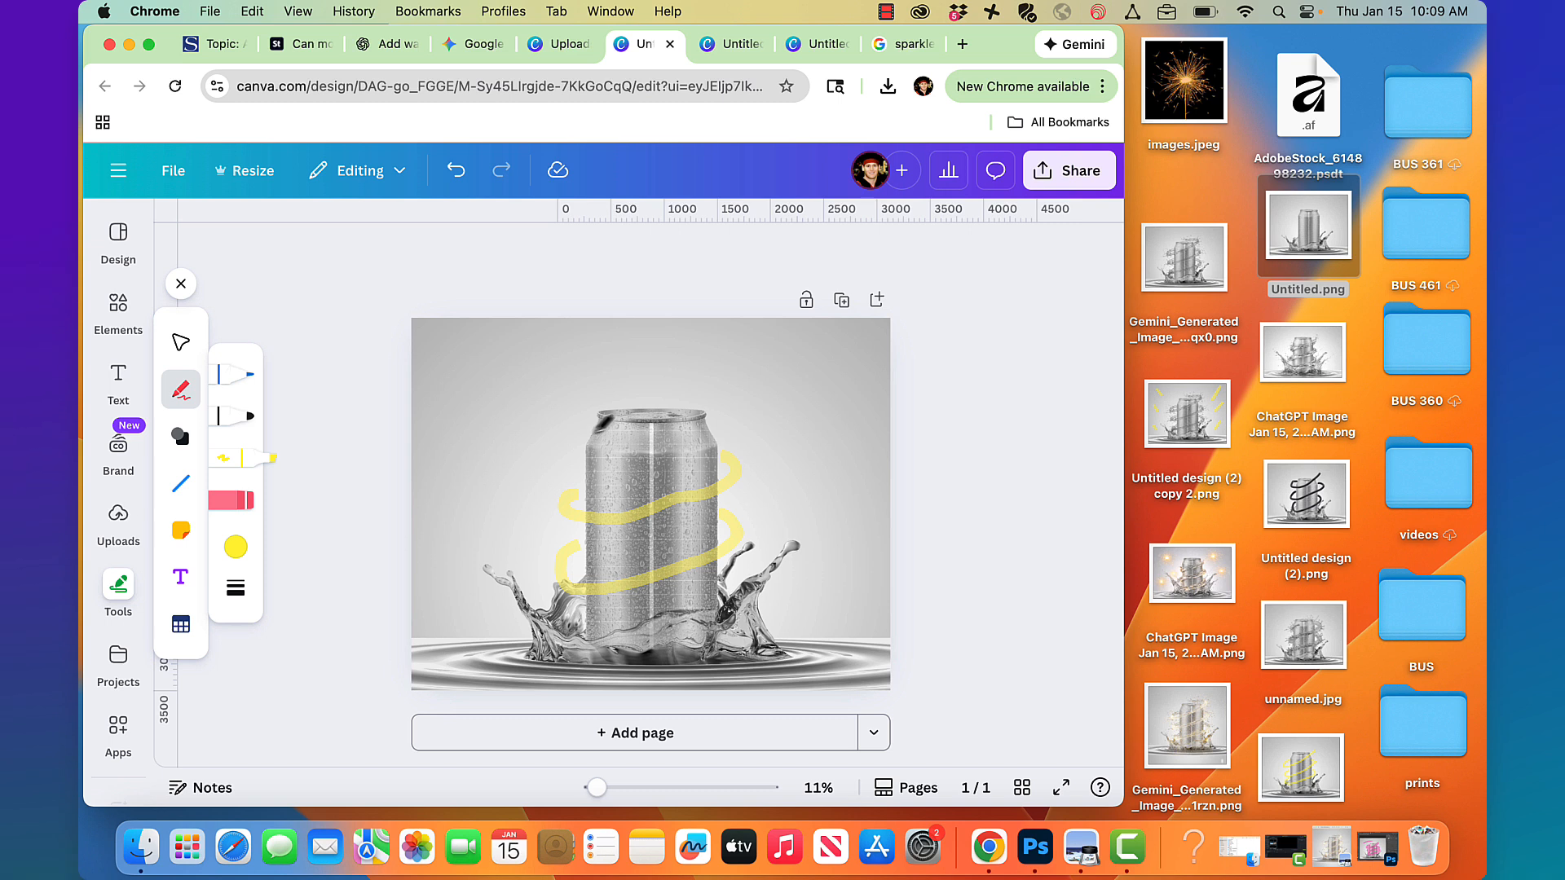
{"action": "mouse_move", "coordinate": [574, 432]}
{"action": "left_mouse_down"}
{"action": "mouse_move", "coordinate": [680, 444]}
{"action": "mouse_move", "coordinate": [754, 380]}
{"action": "left_mouse_up"}
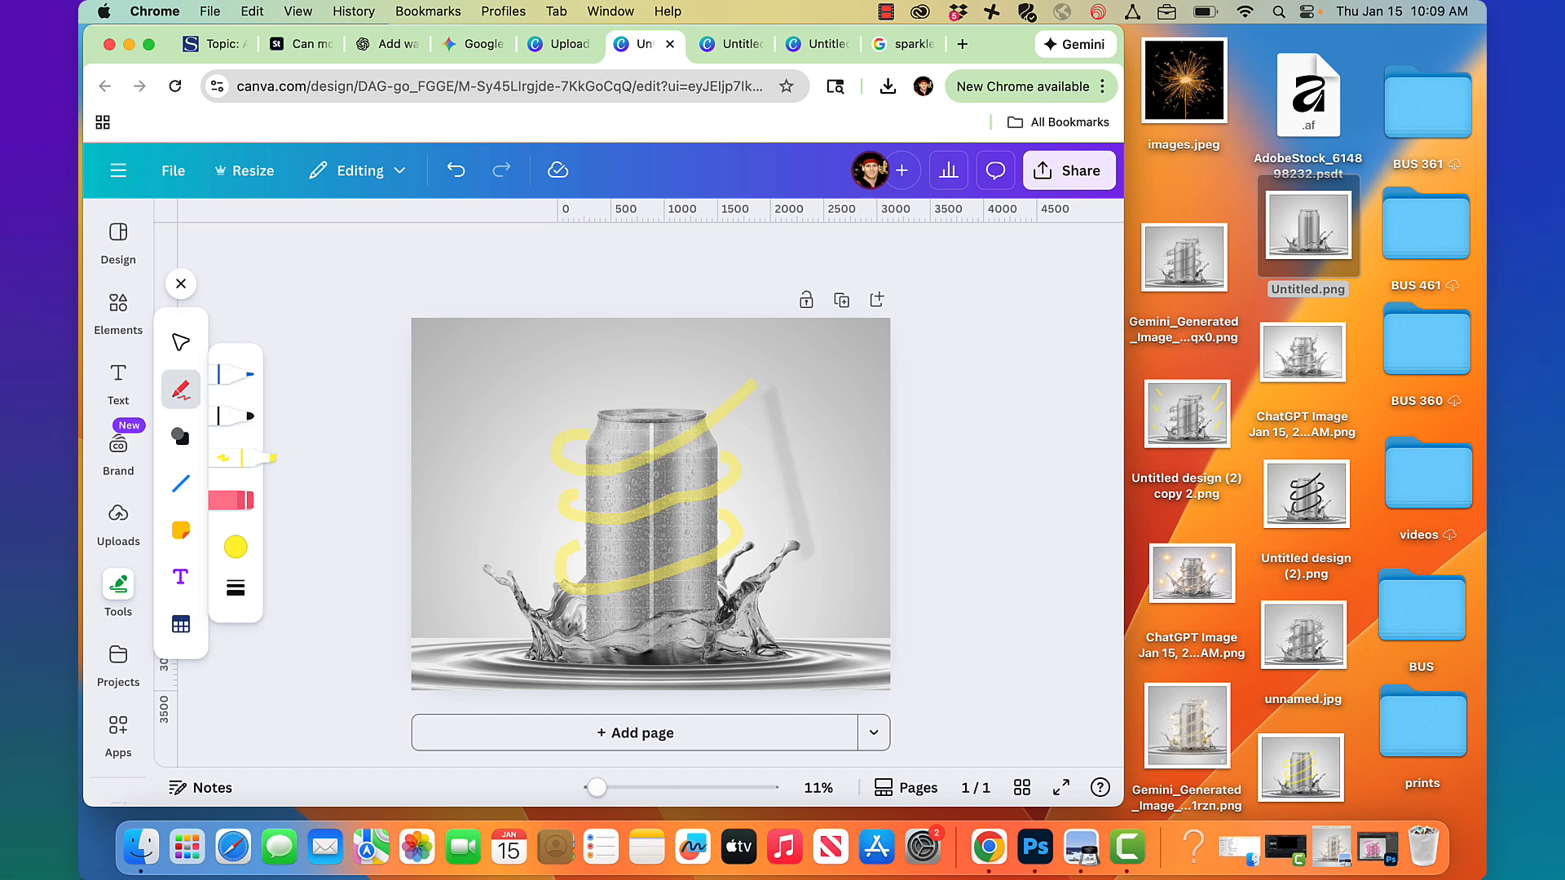
- Download the marked-up design as a PNG and move it to the desktop, keeping both it and the existing Untitled design (2).png
{"action": "left_click", "coordinate": [1077, 171]}
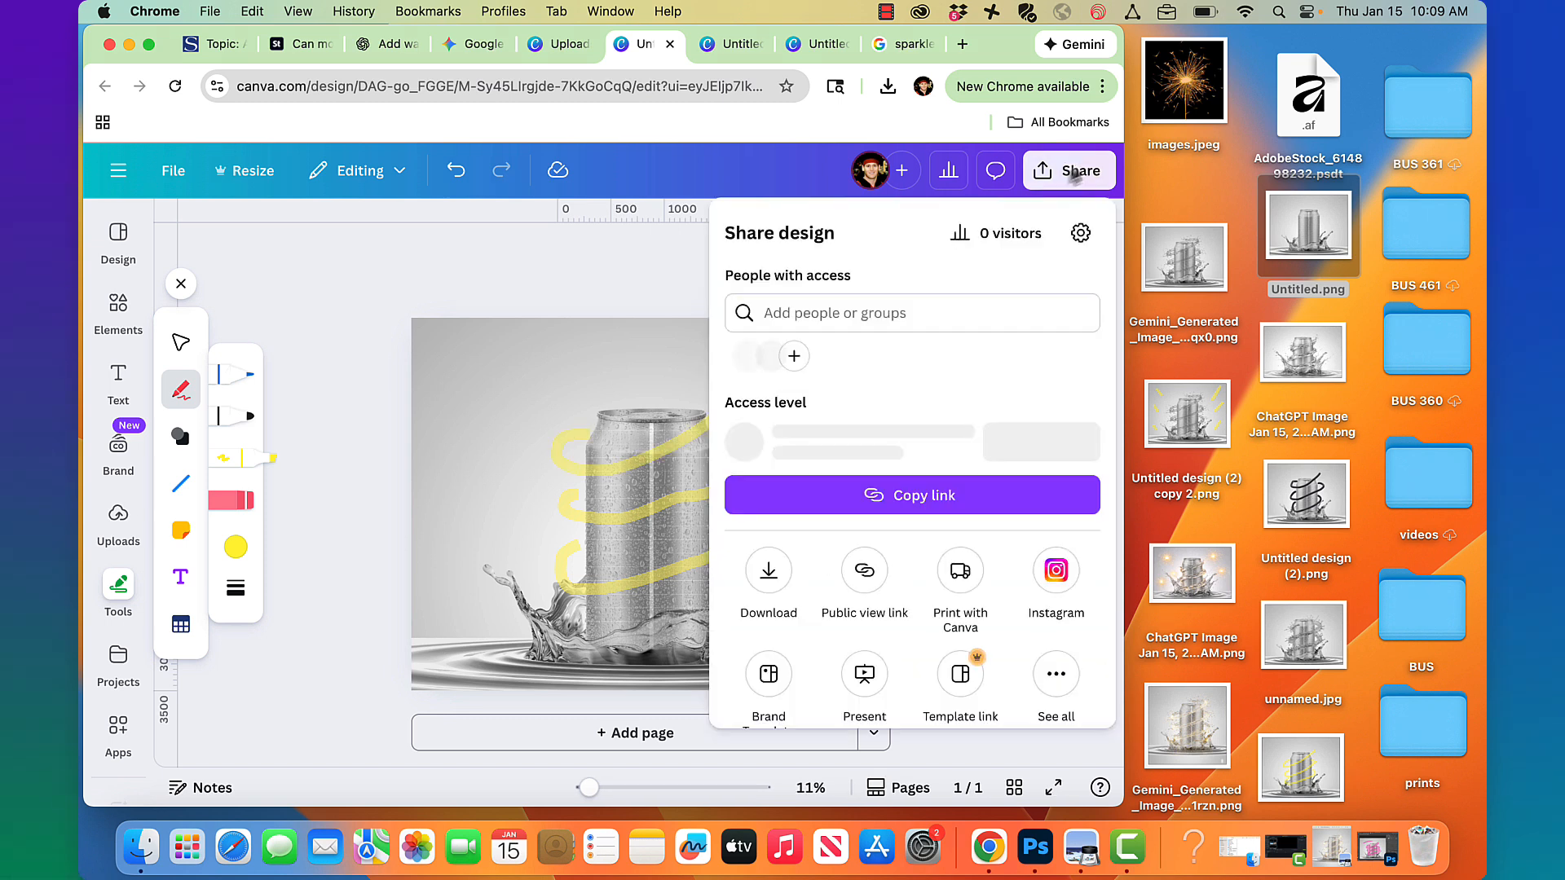
{"action": "left_click", "coordinate": [766, 573]}
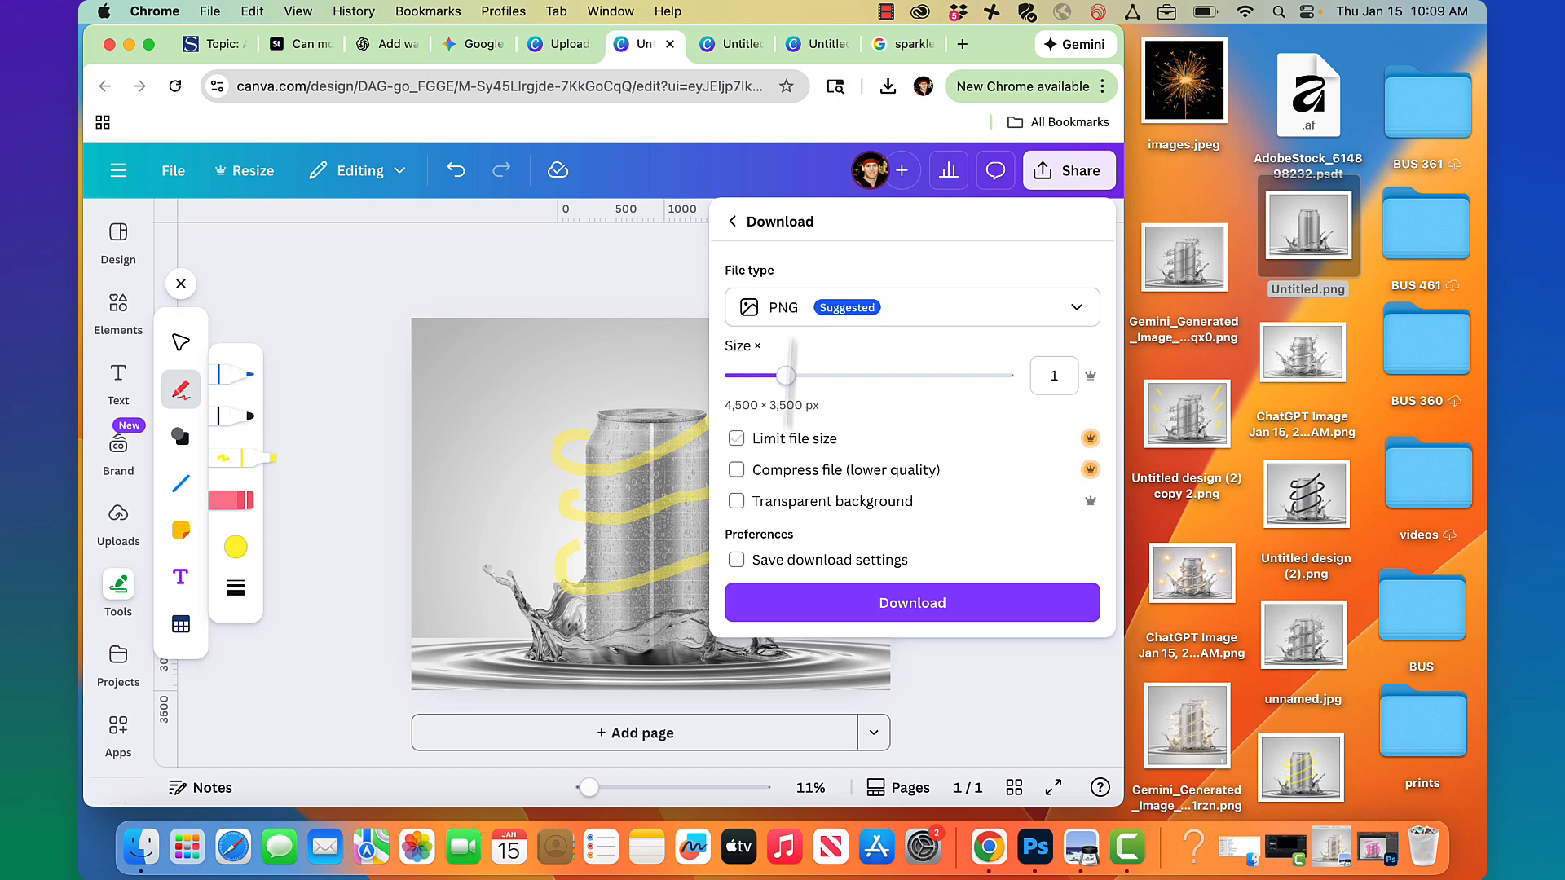
{"action": "left_click", "coordinate": [874, 604]}
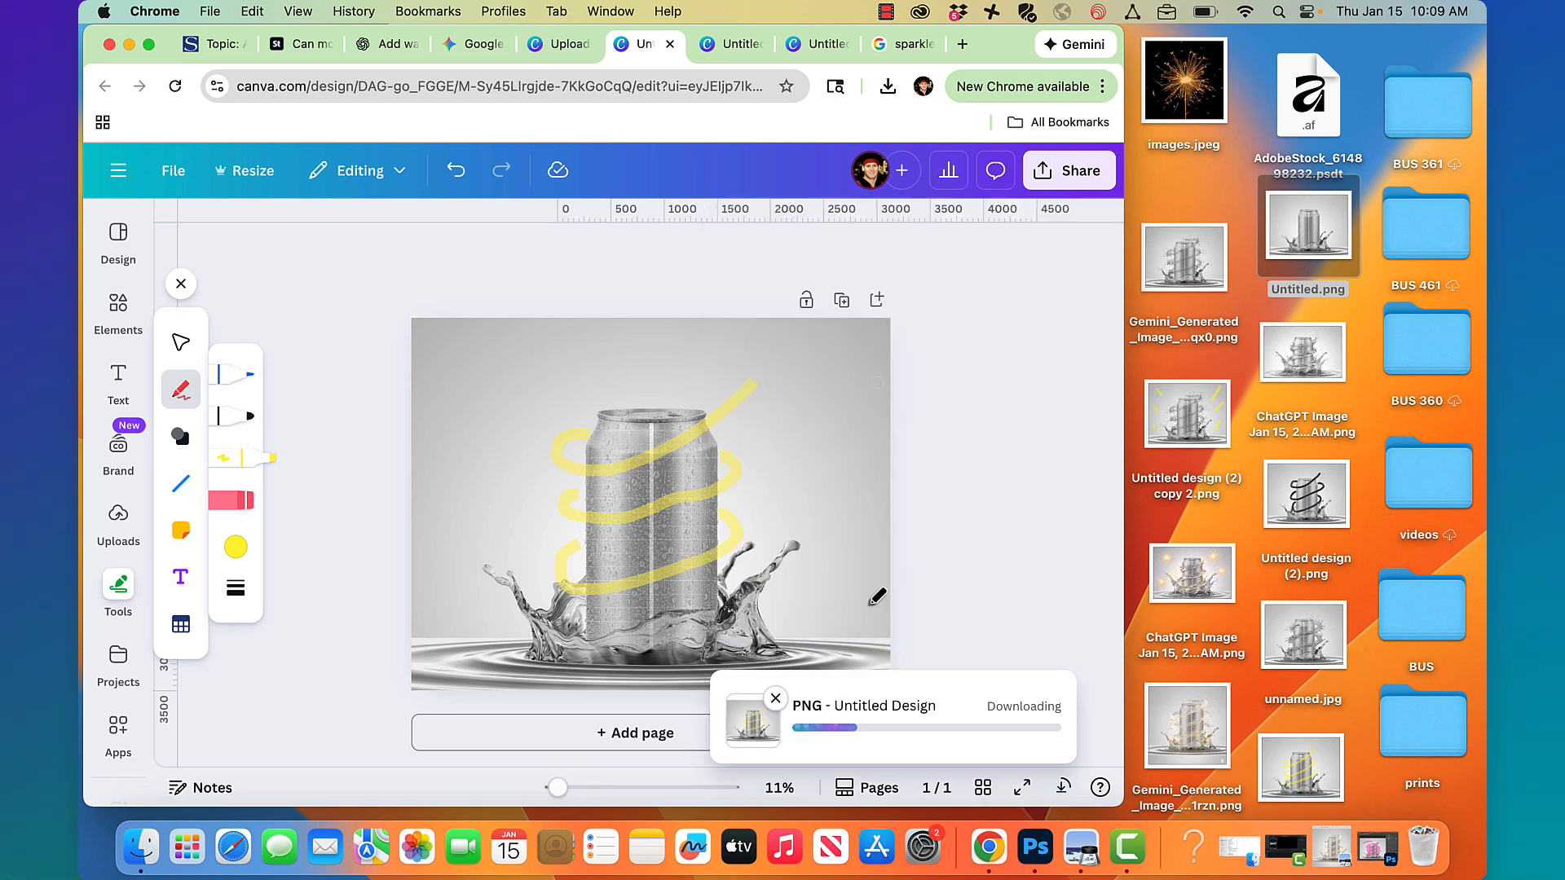
{"action": "left_click_drag", "start_coordinate": [1122, 334], "coordinate": [1032, 336]}
{"action": "left_click", "coordinate": [804, 85]}
{"action": "left_click_drag", "start_coordinate": [664, 139], "coordinate": [1088, 208]}
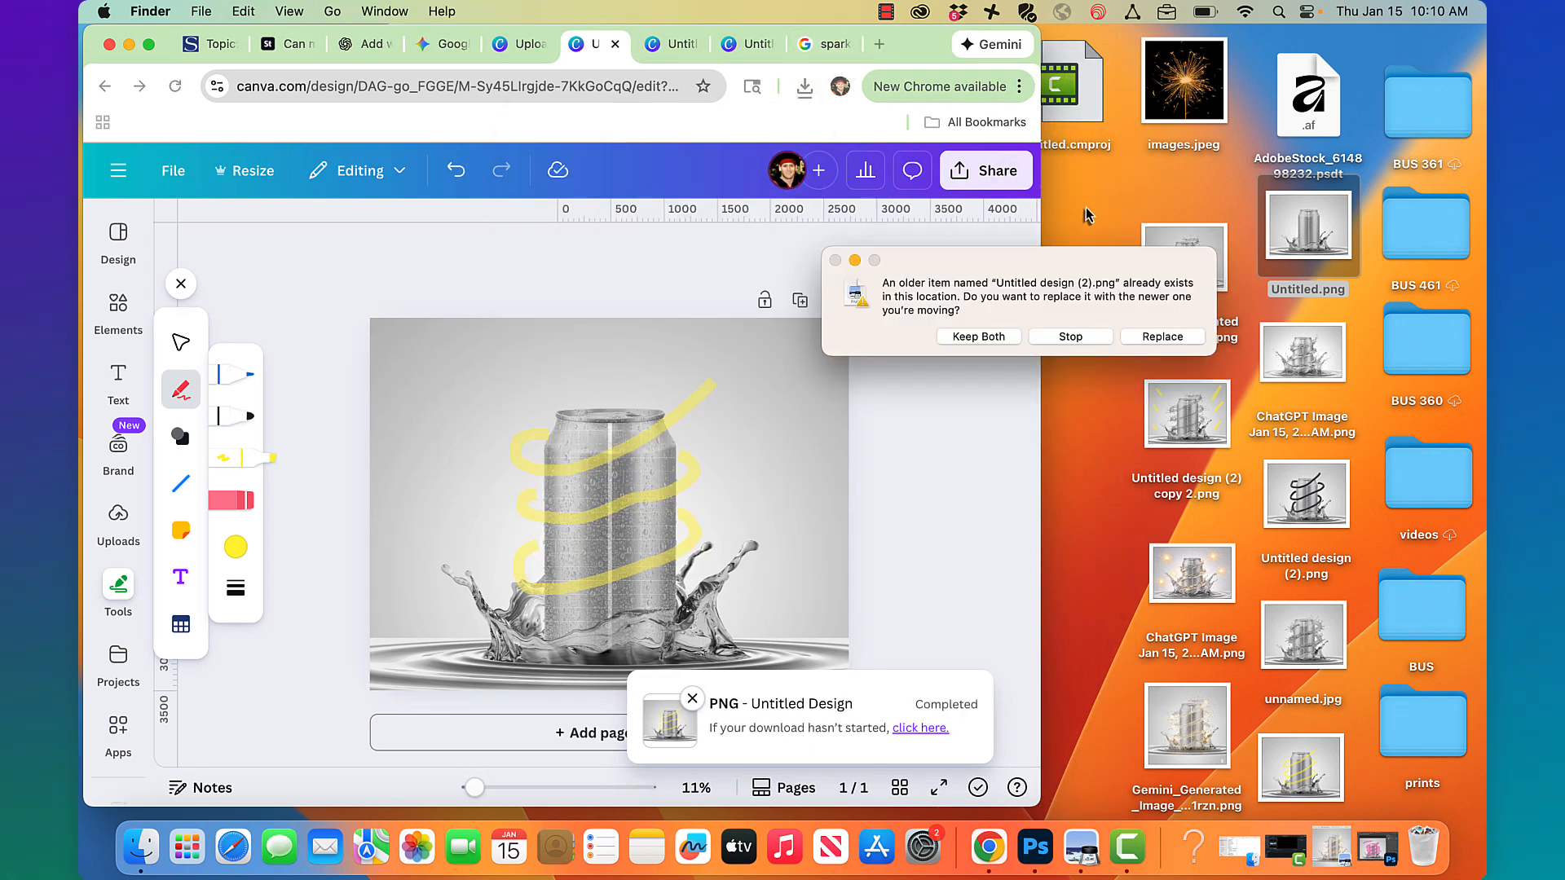
{"action": "left_click", "coordinate": [977, 337]}
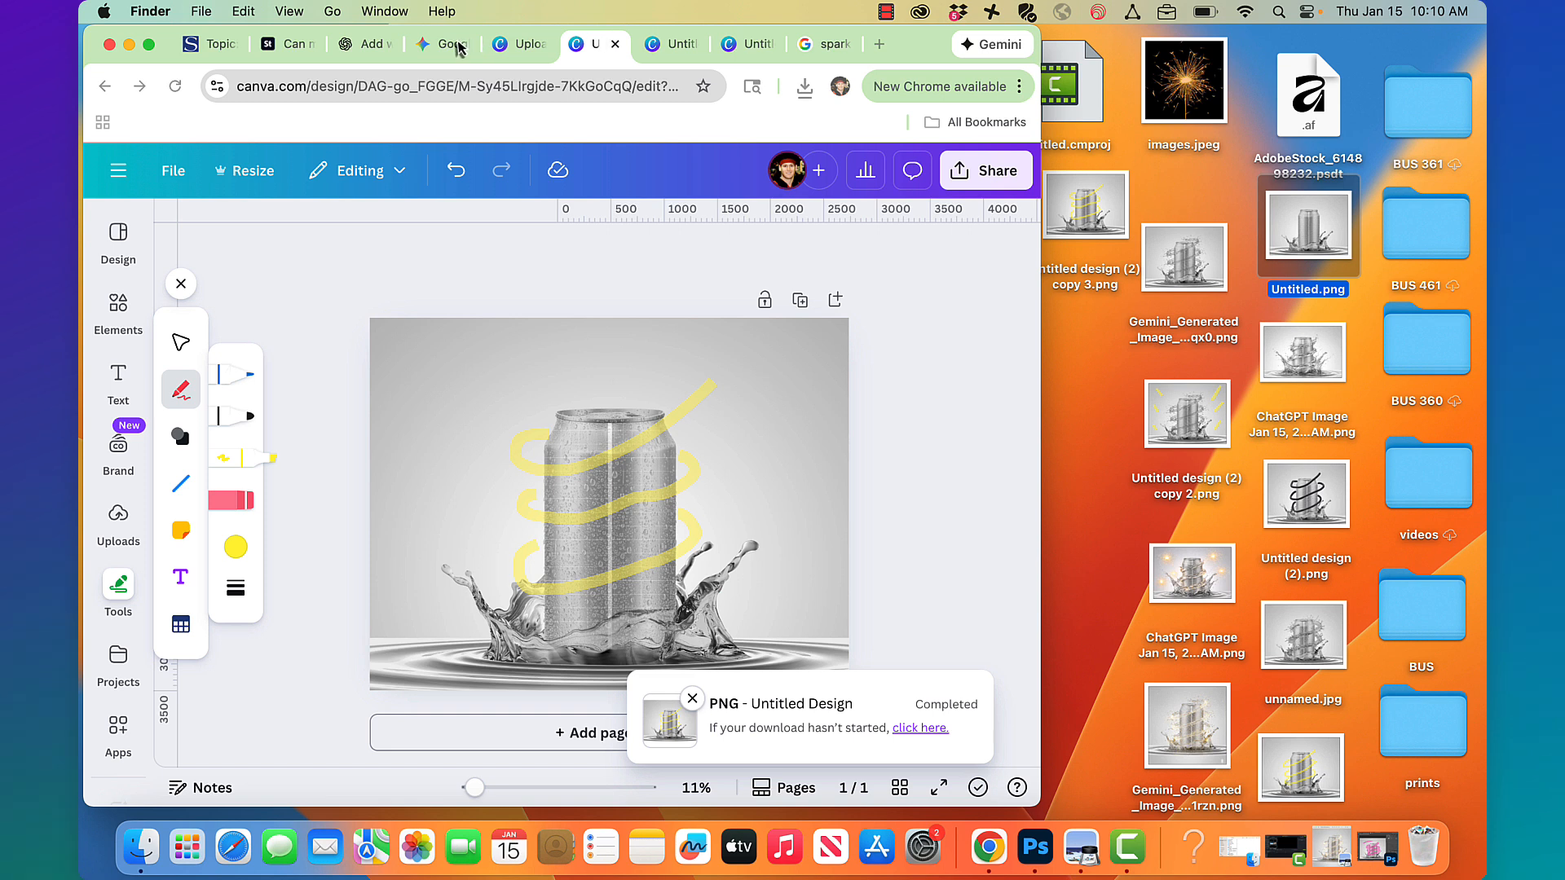
- Attach Untitled design (2) copy 3.png to the Gemini chat and submit the prompt "replace the yellow with a water coil splash"
{"action": "left_click", "coordinate": [457, 48]}
{"action": "left_click_drag", "start_coordinate": [1084, 204], "coordinate": [628, 633]}
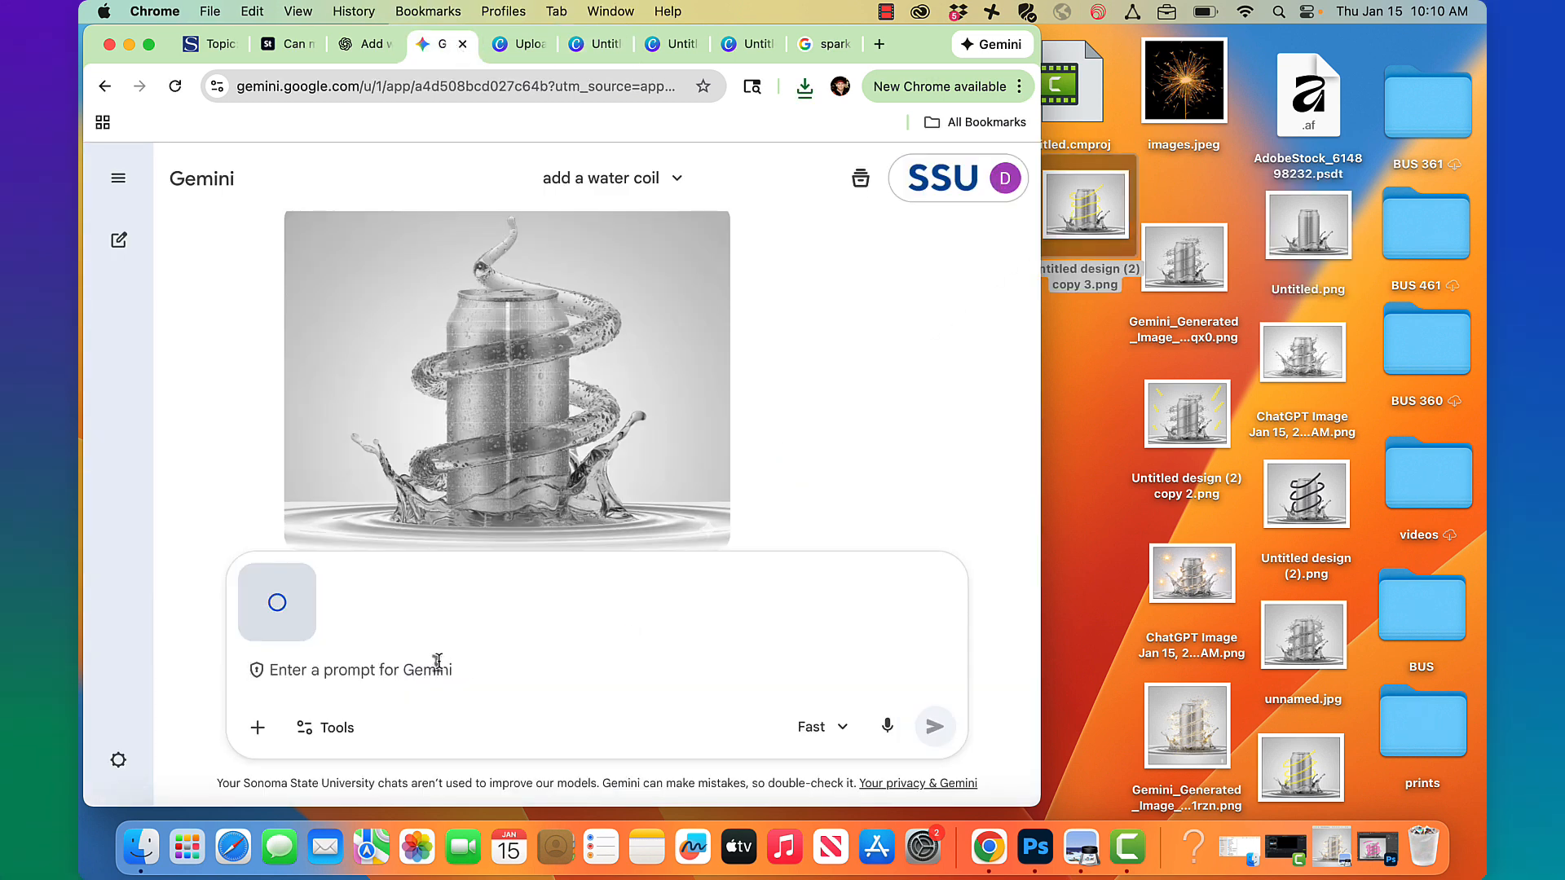
{"action": "type", "text": "reo"}
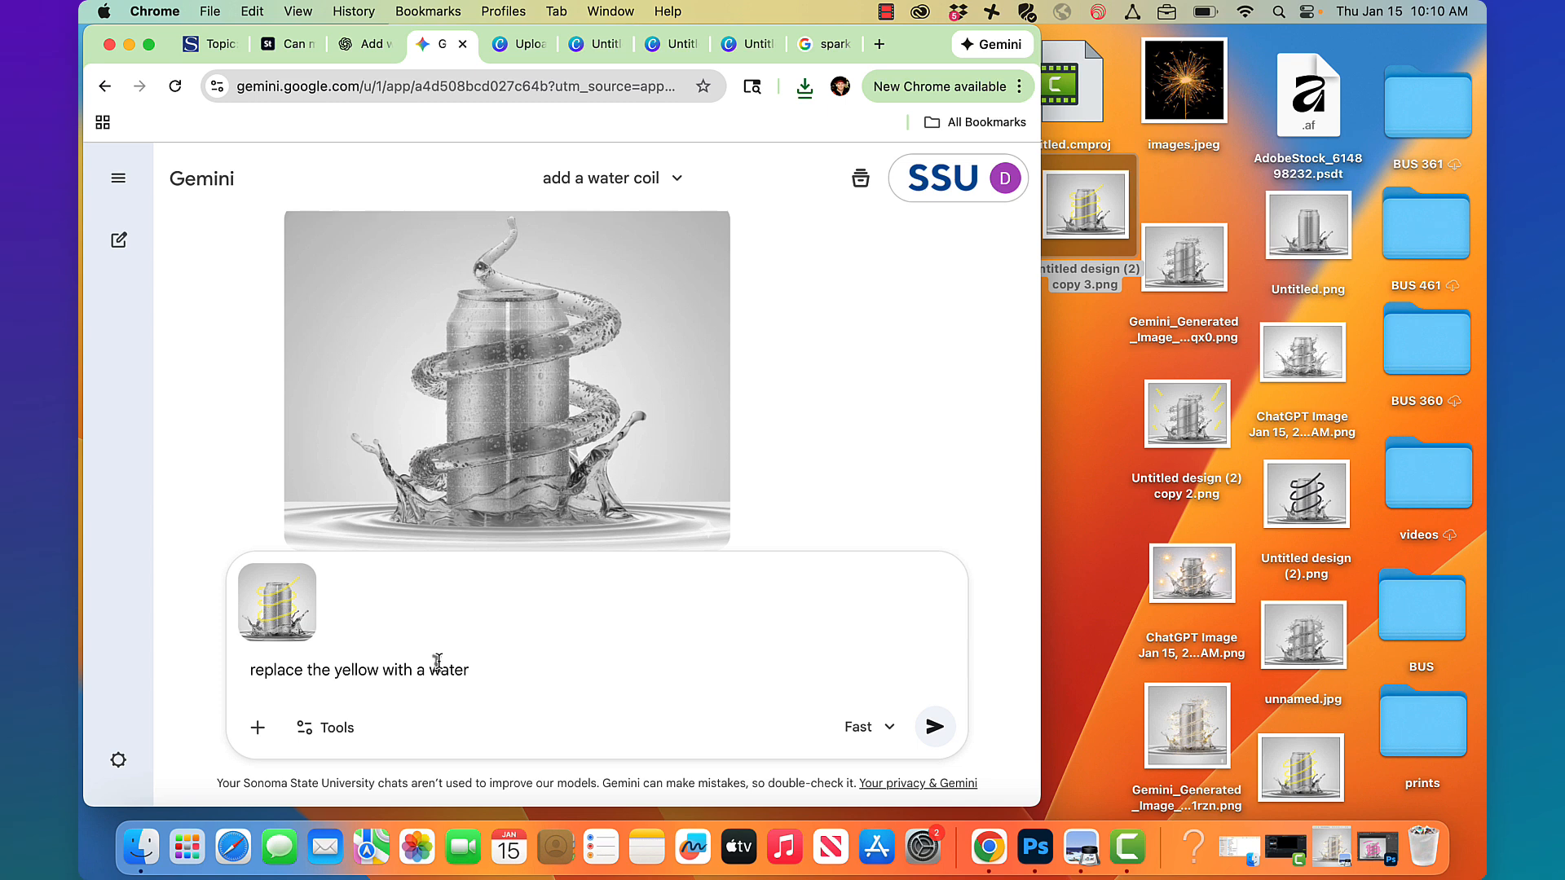
{"action": "key", "text": "BackSpace"}
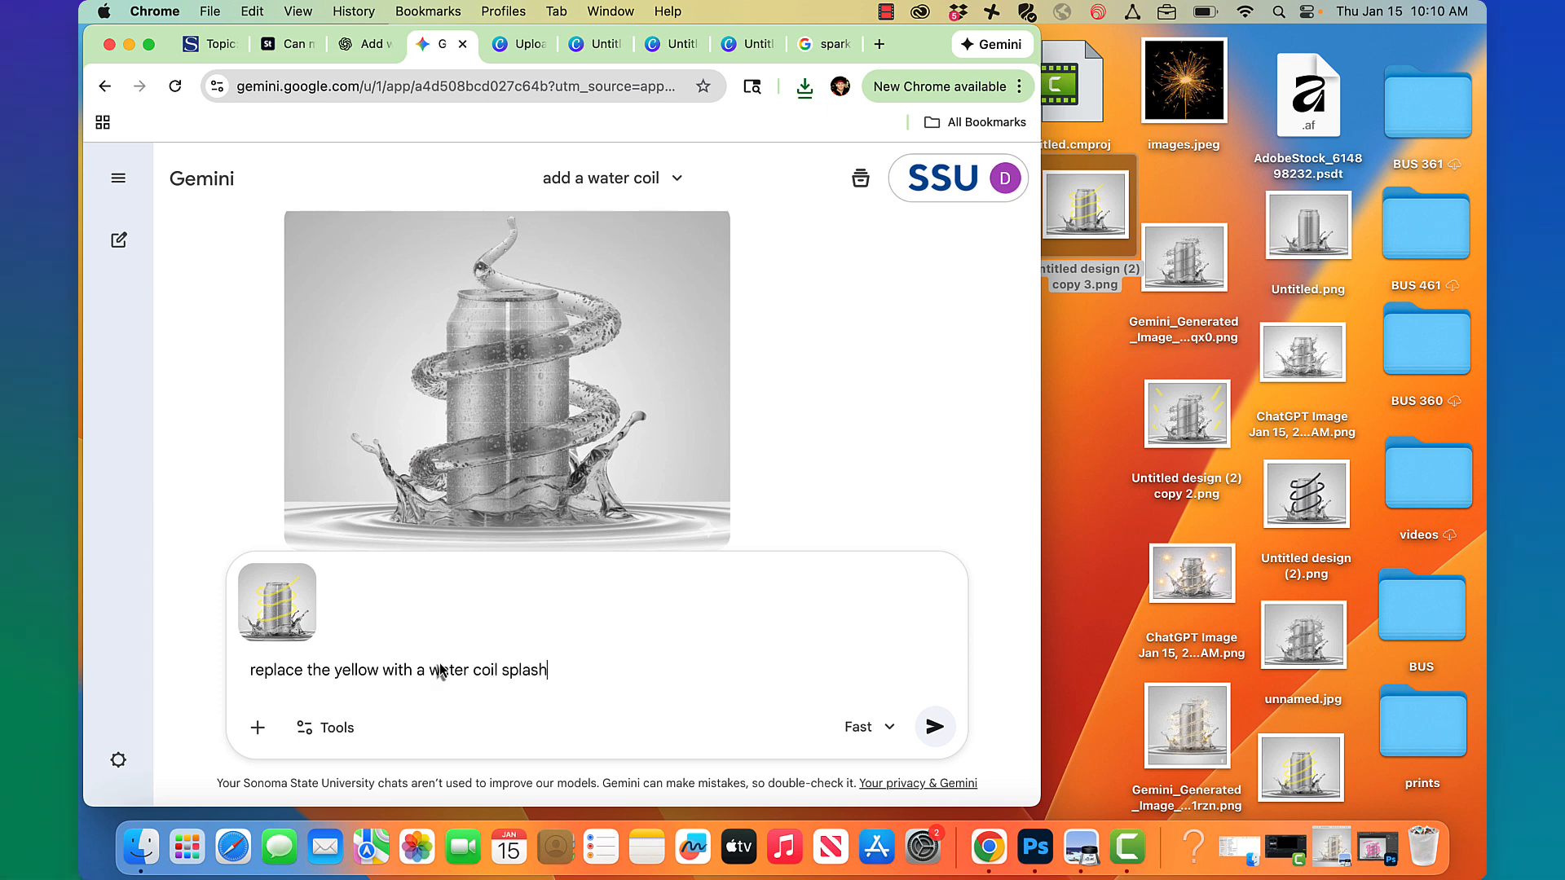
{"action": "key", "text": "Return"}
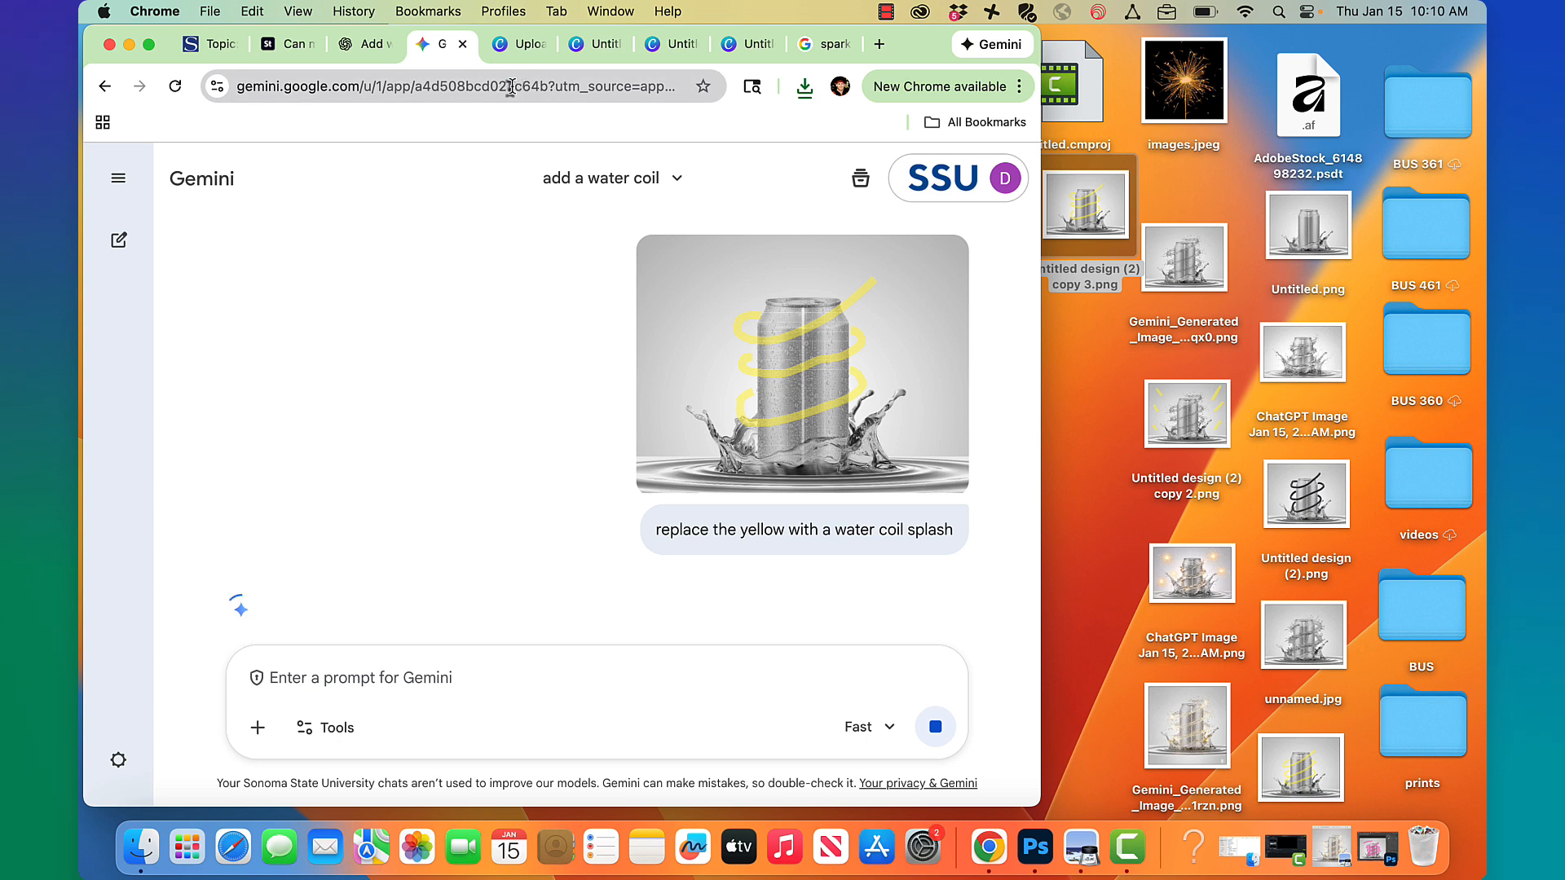
- Attach Untitled design (2) copy 3.png to the ChatGPT chat and submit the prompt "replace the yellow with a water coil splash"
{"action": "left_click", "coordinate": [374, 49]}
{"action": "left_click_drag", "start_coordinate": [1001, 353], "coordinate": [711, 724]}
{"action": "type", "text": "replace the yellow with a water coil splash"}
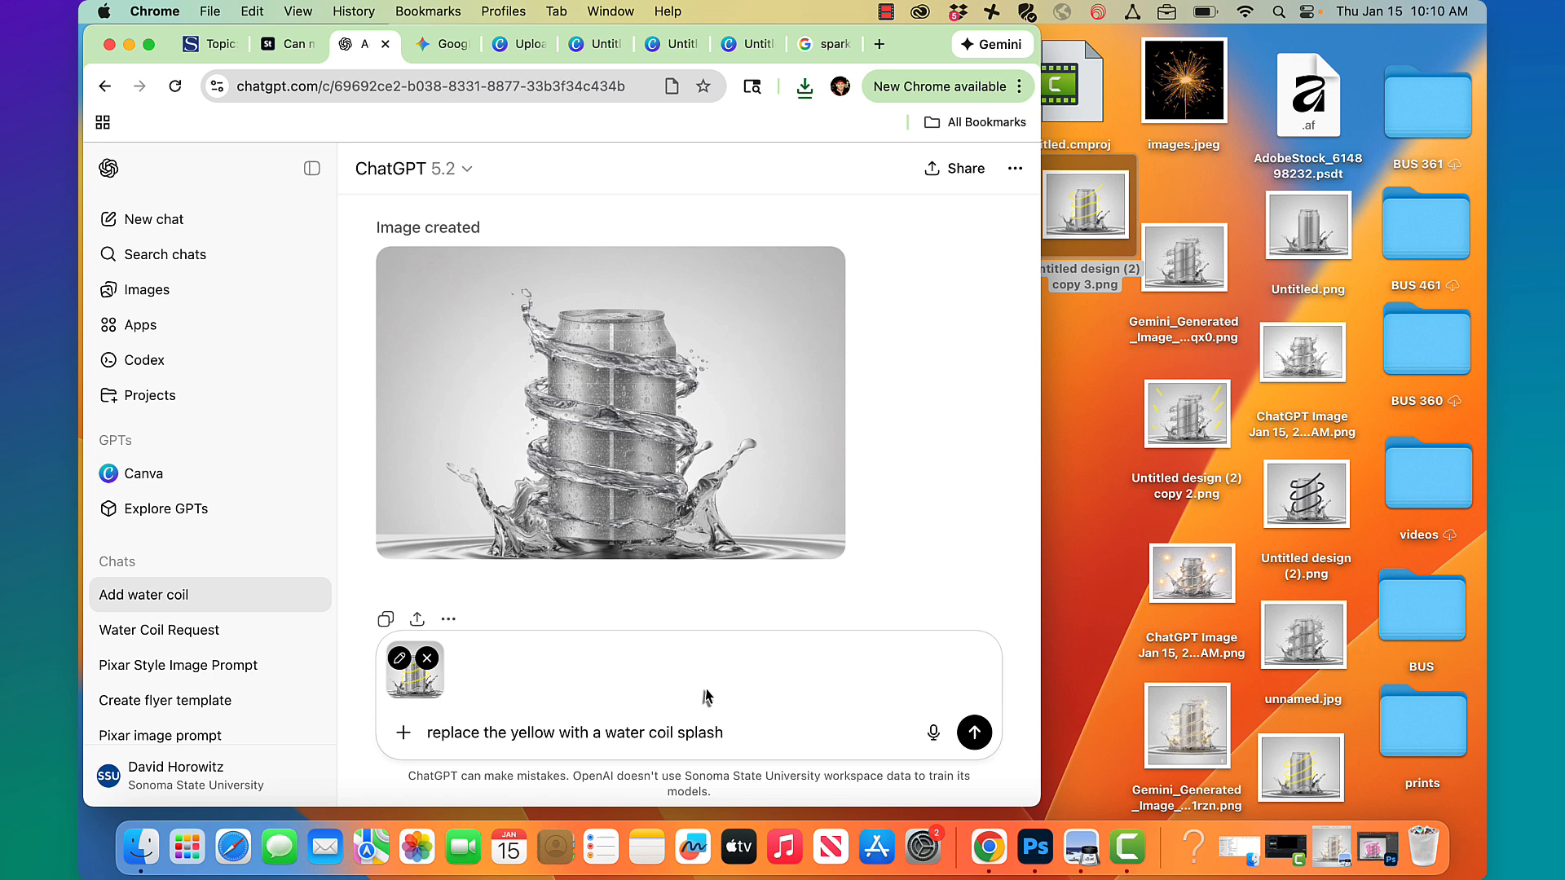
{"action": "key", "text": "Return"}
- Examine the new water coil image in Gemini and view the available Gemini 3 model modes
{"action": "left_click", "coordinate": [452, 55]}
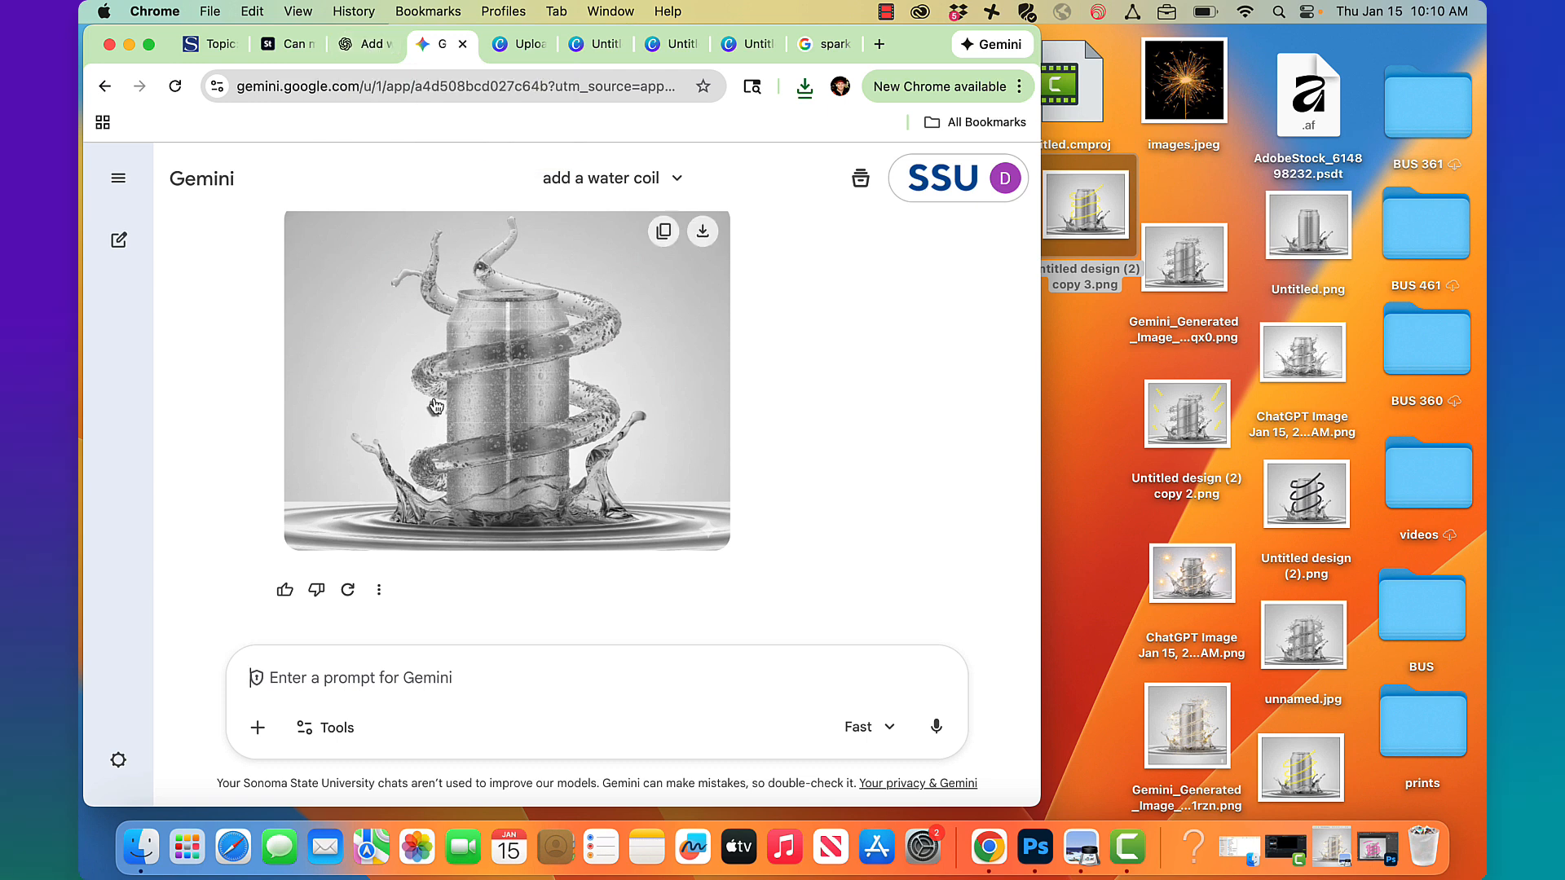
{"action": "left_click", "coordinate": [886, 728]}
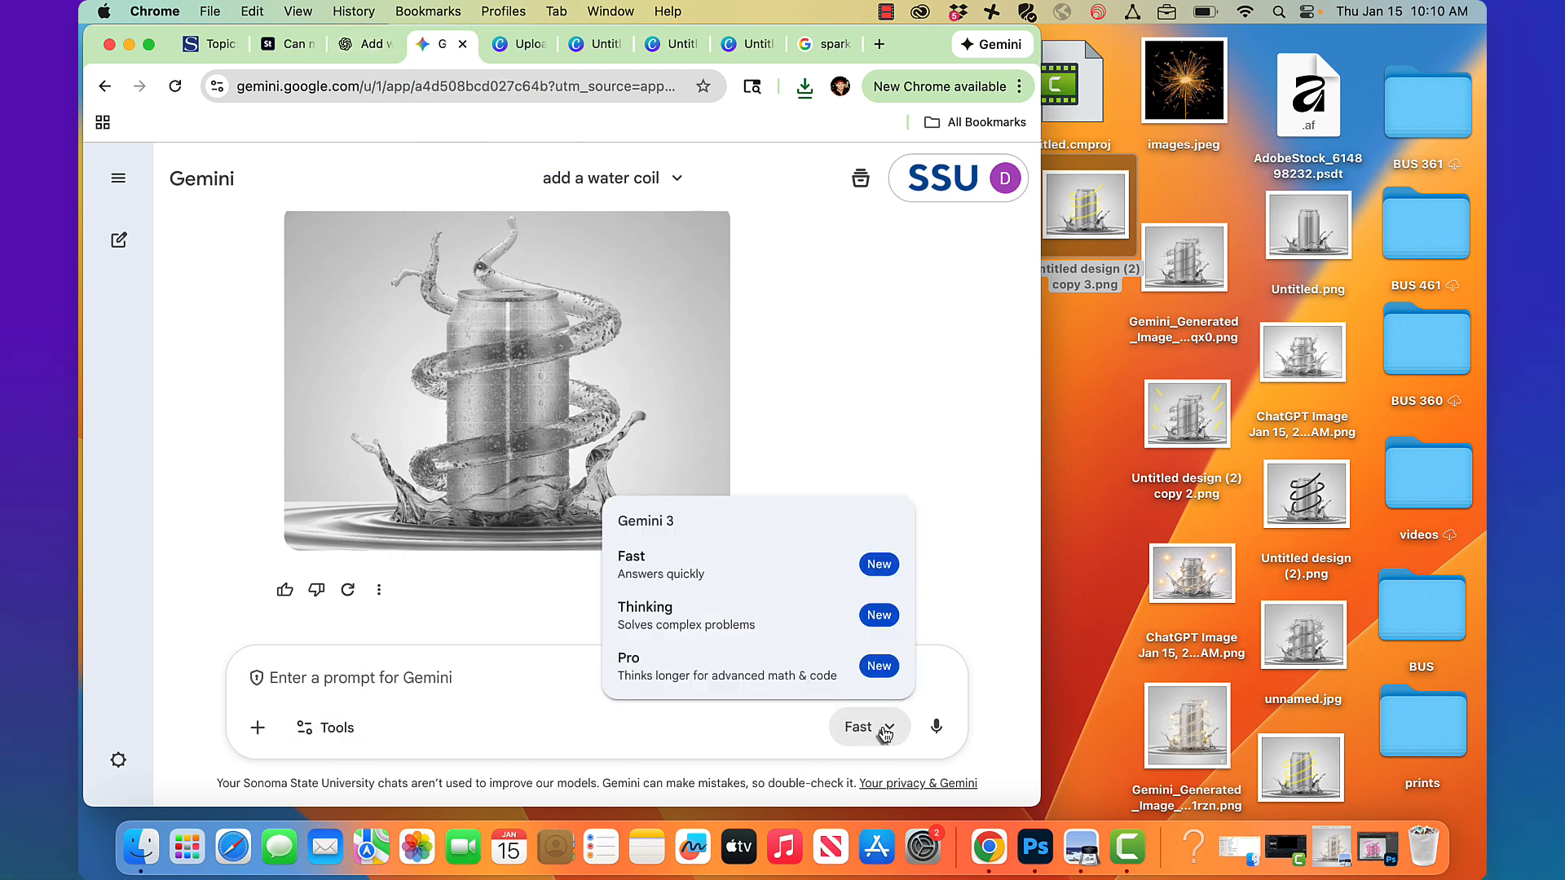
{"action": "left_click", "coordinate": [922, 448]}
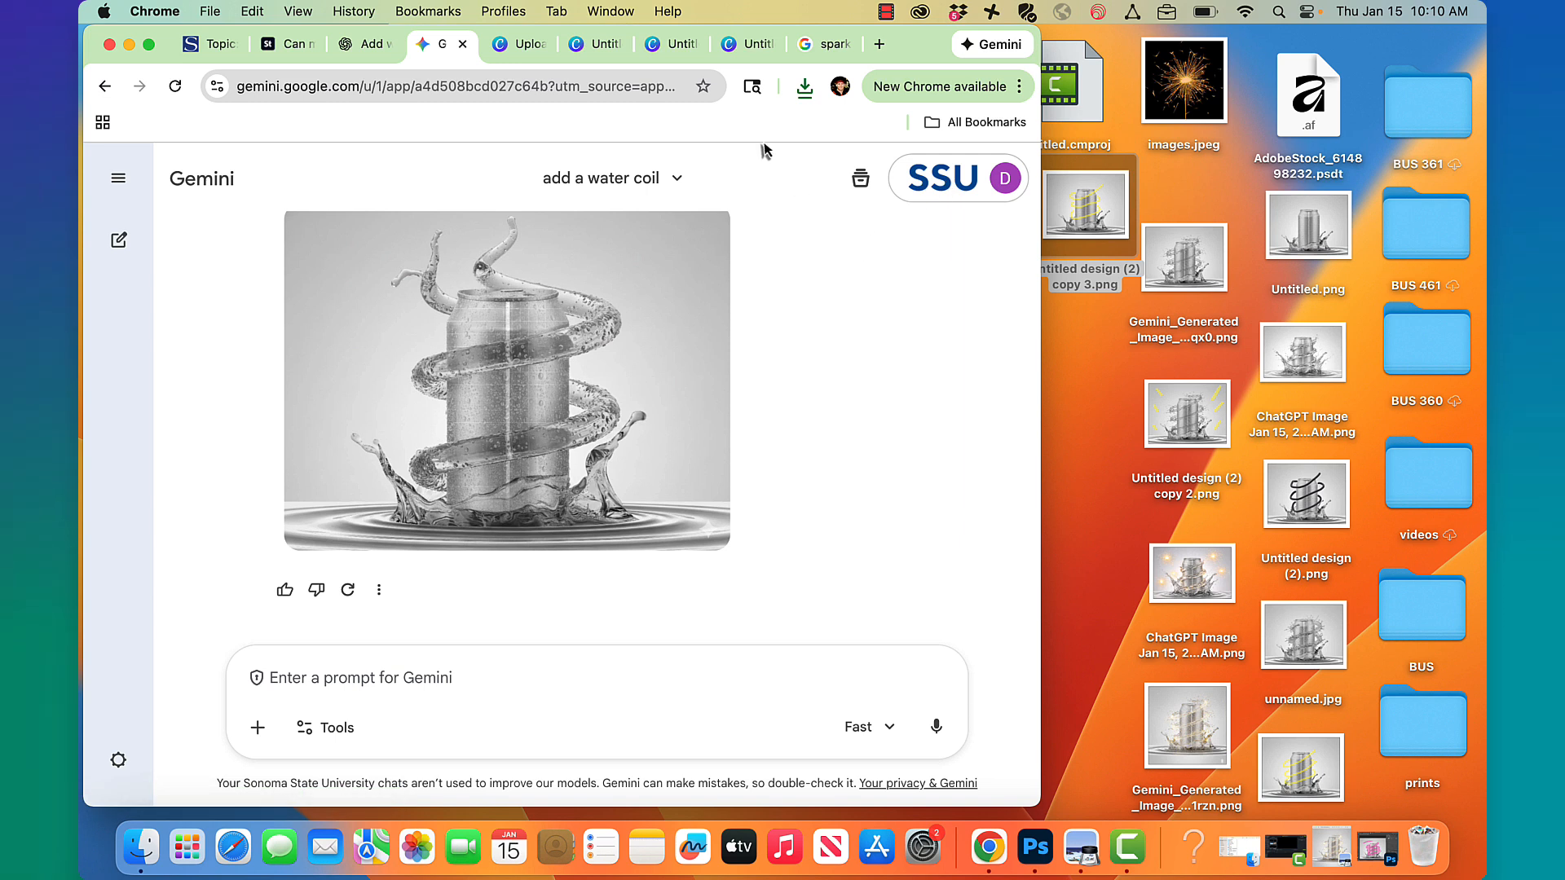
- Compare ChatGPT's first water coil image with the one generated from the yellow-marked design
{"action": "left_click", "coordinate": [371, 49]}
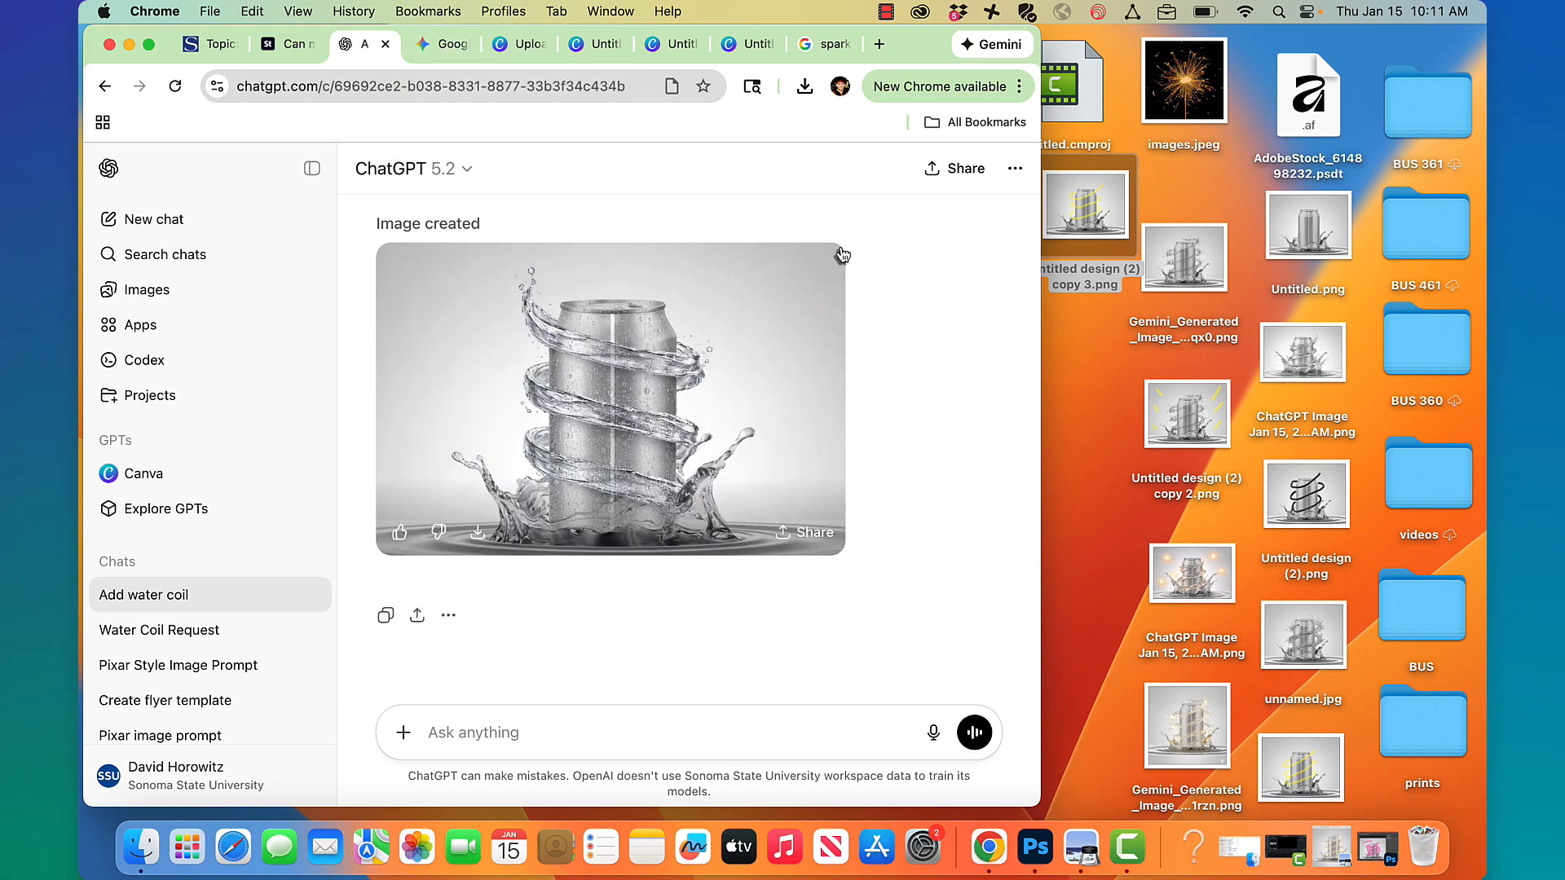
{"action": "scroll", "coordinate": [624, 453], "scroll_direction": "up", "scroll_amount": 10}
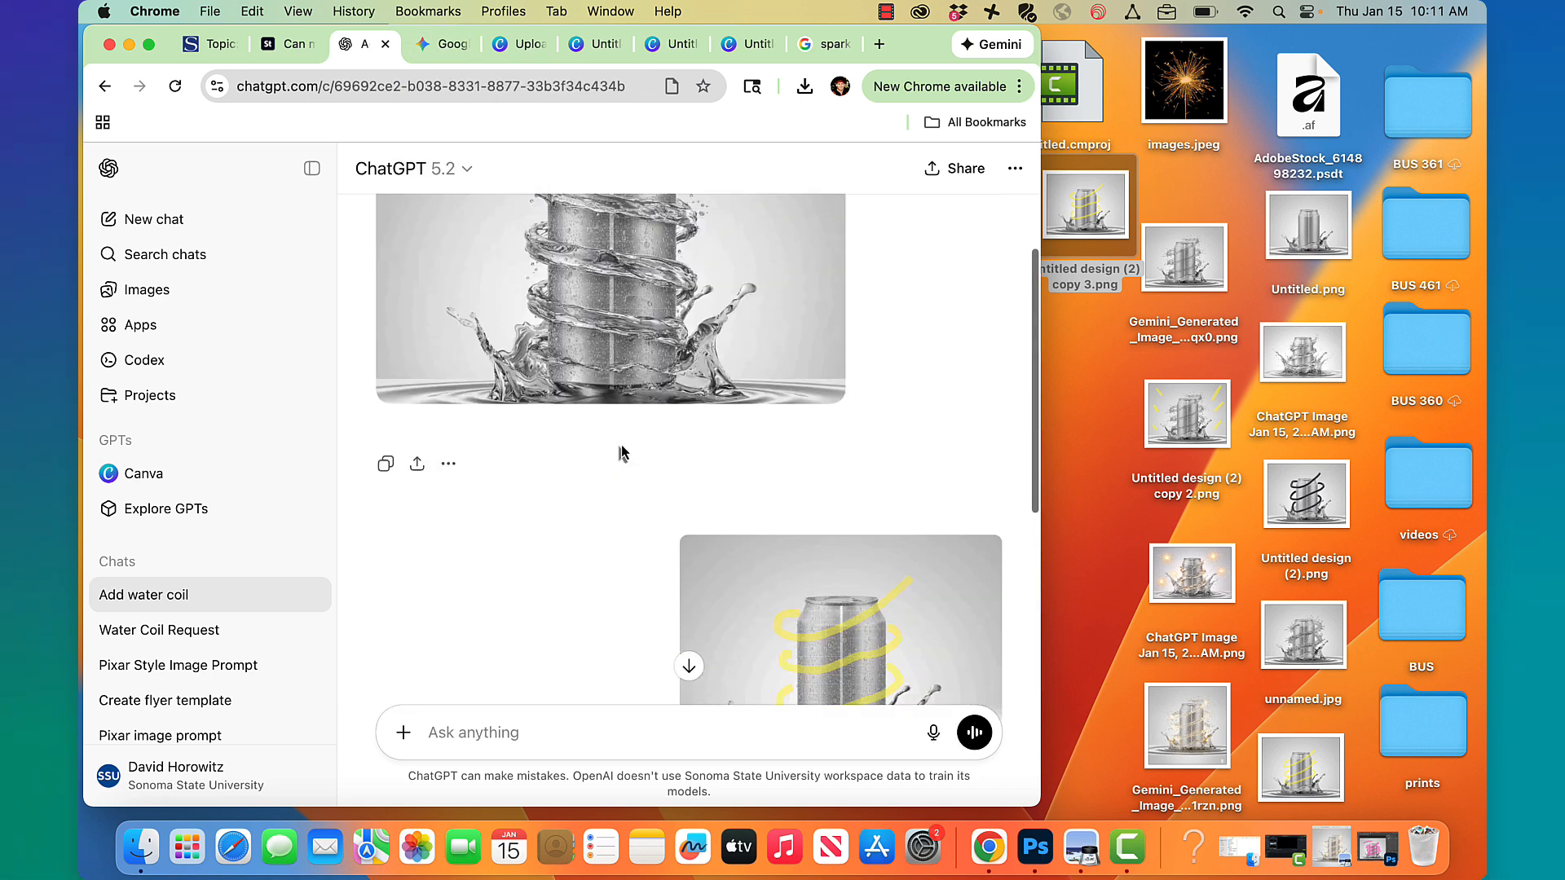
{"action": "scroll", "coordinate": [621, 454], "scroll_direction": "up", "scroll_amount": 3}
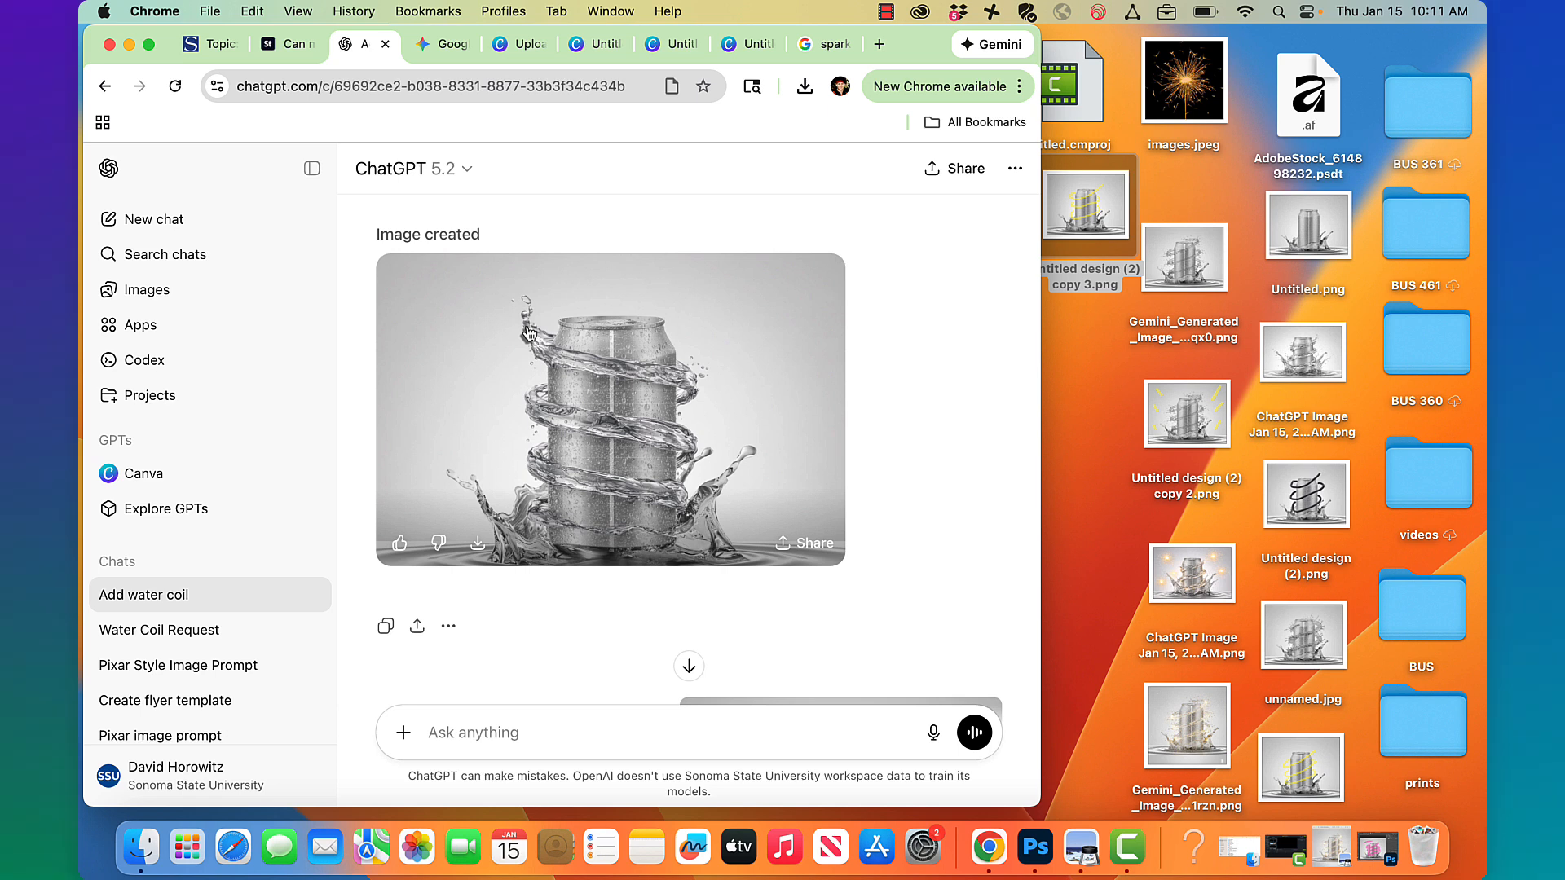
{"action": "scroll", "coordinate": [552, 490], "scroll_direction": "up", "scroll_amount": 5}
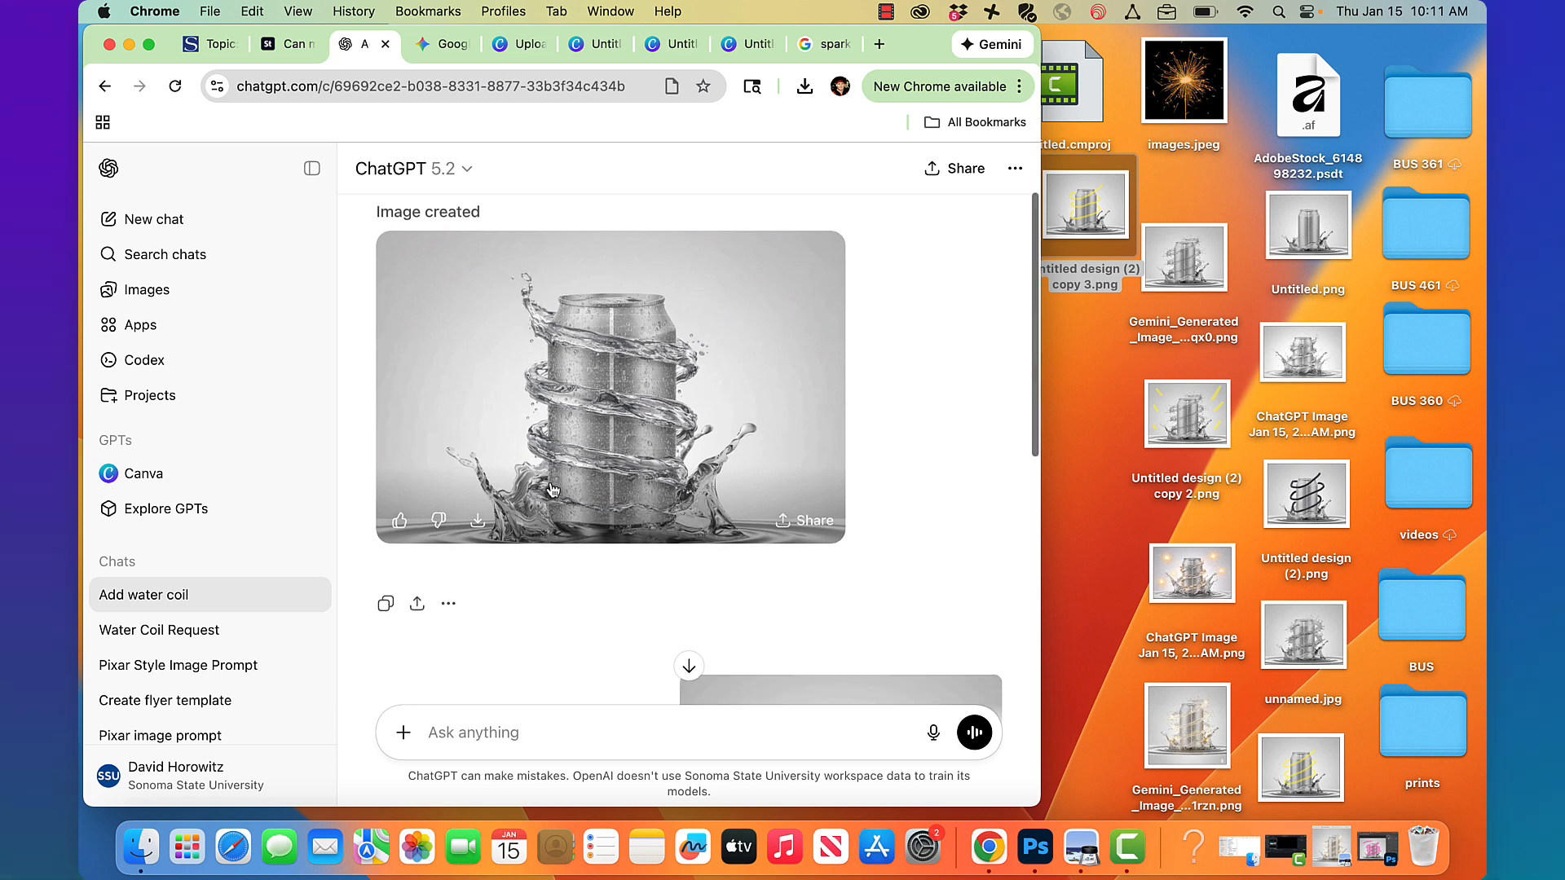
{"action": "scroll", "coordinate": [552, 490], "scroll_direction": "down", "scroll_amount": 3}
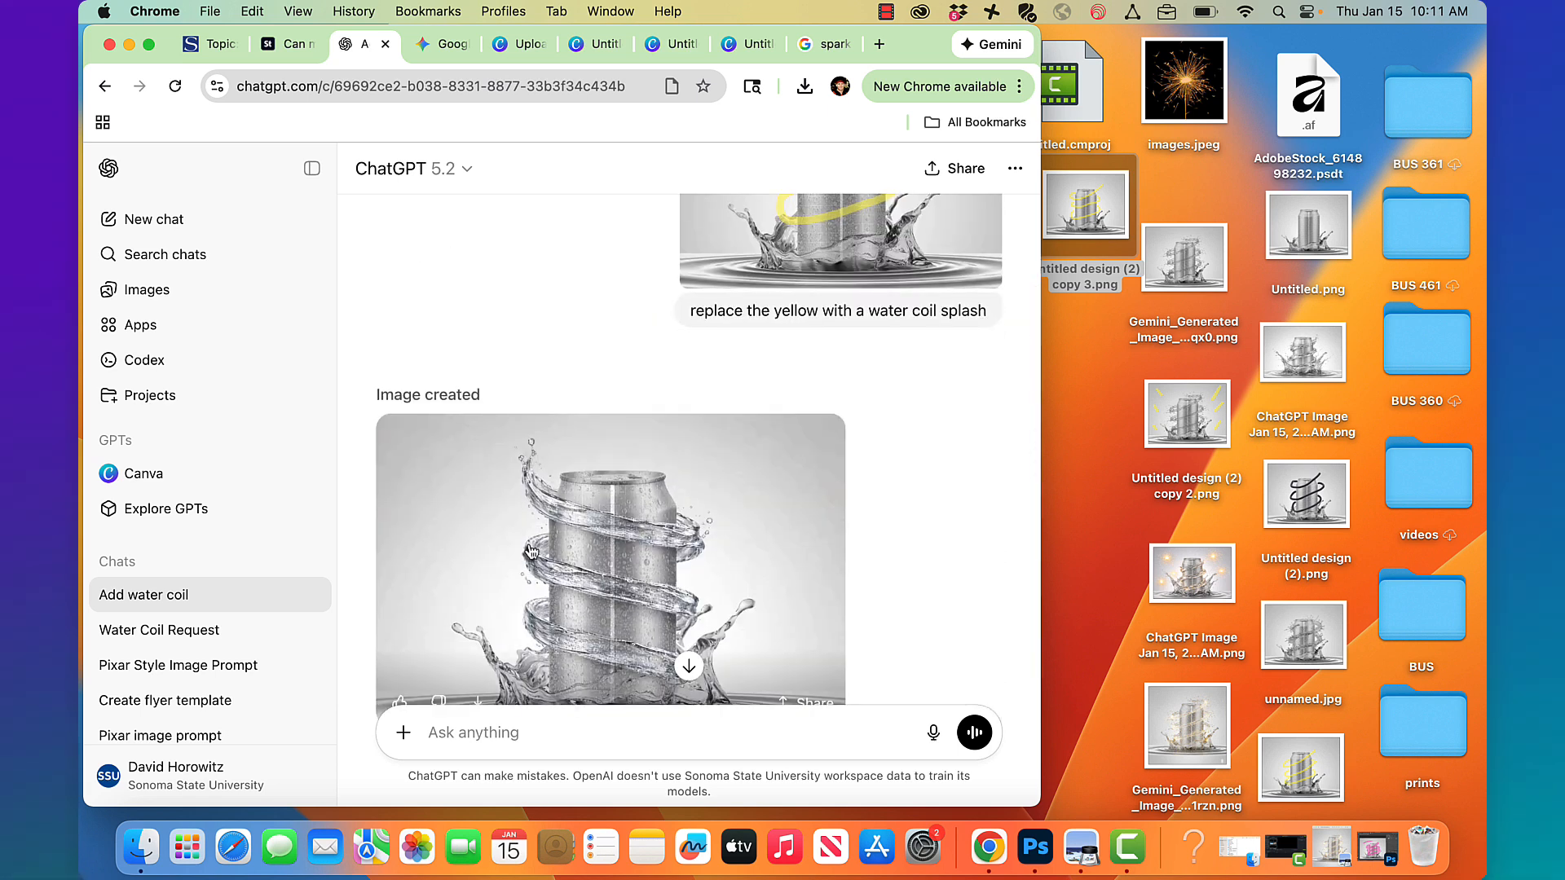
- Compare the yellow-marked source image with ChatGPT's generated water coil image
{"action": "scroll", "coordinate": [531, 556], "scroll_direction": "down", "scroll_amount": 2}
{"action": "scroll", "coordinate": [531, 556], "scroll_direction": "up", "scroll_amount": 8}
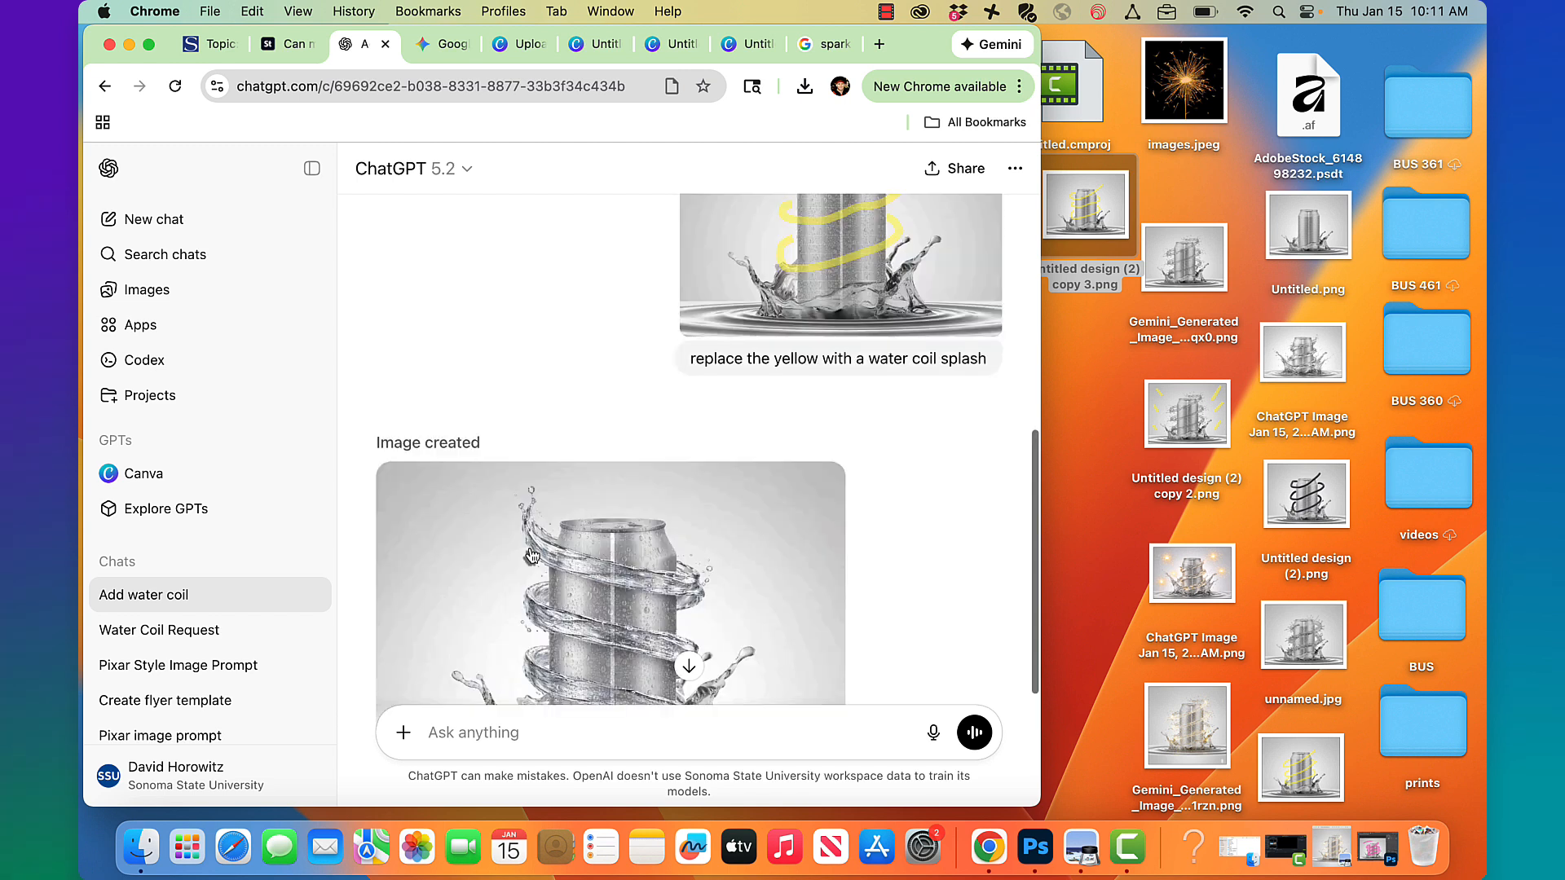
{"action": "scroll", "coordinate": [531, 556], "scroll_direction": "up", "scroll_amount": 2}
{"action": "scroll", "coordinate": [529, 554], "scroll_direction": "down", "scroll_amount": 5}
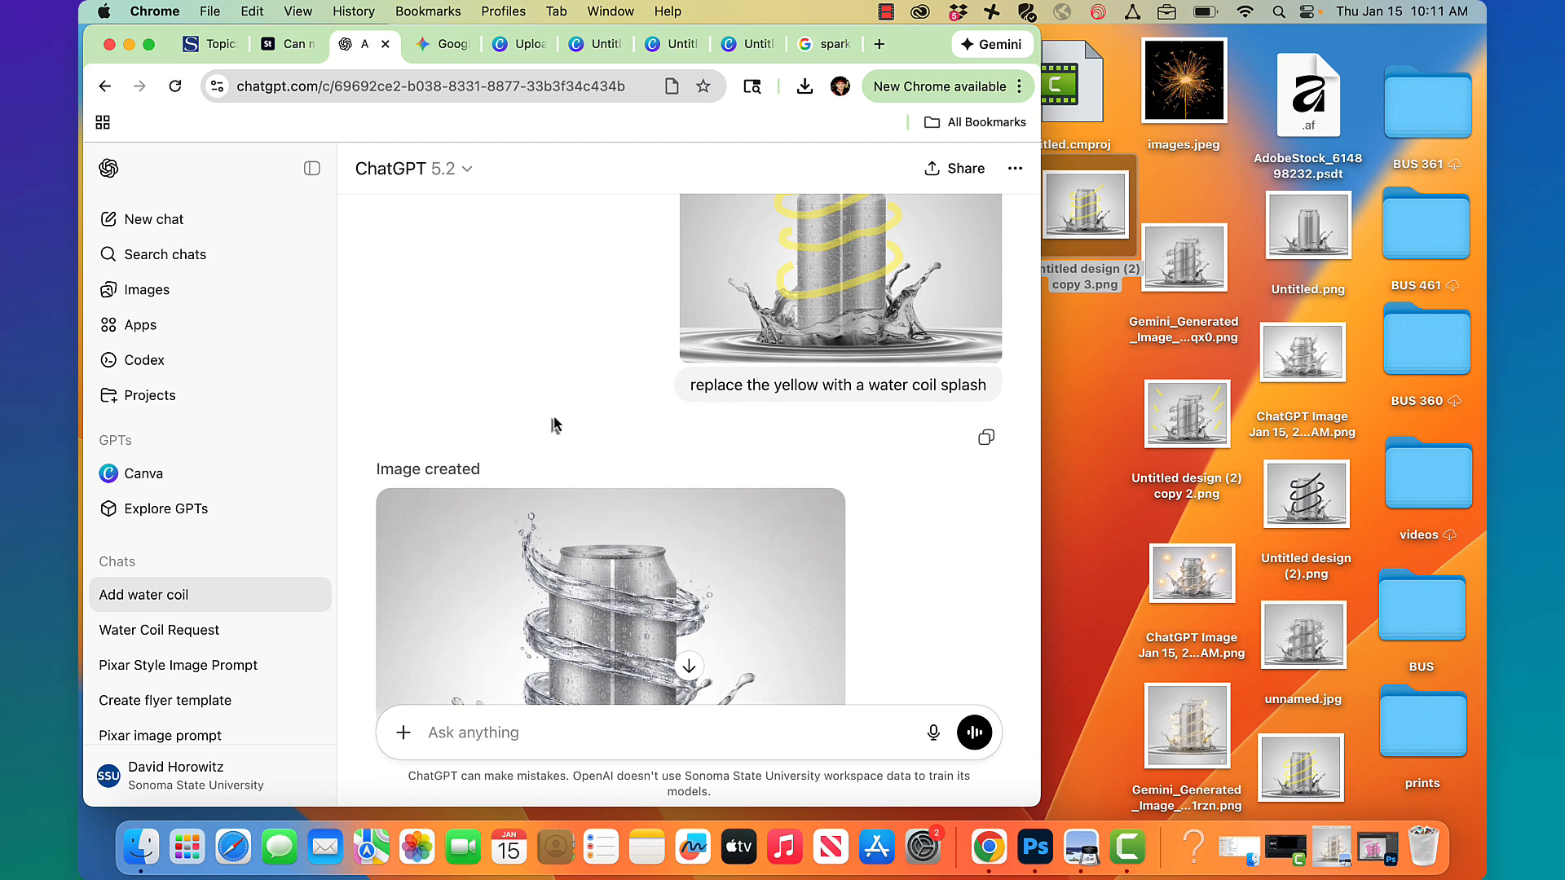
{"action": "scroll", "coordinate": [555, 424], "scroll_direction": "down", "scroll_amount": 5}
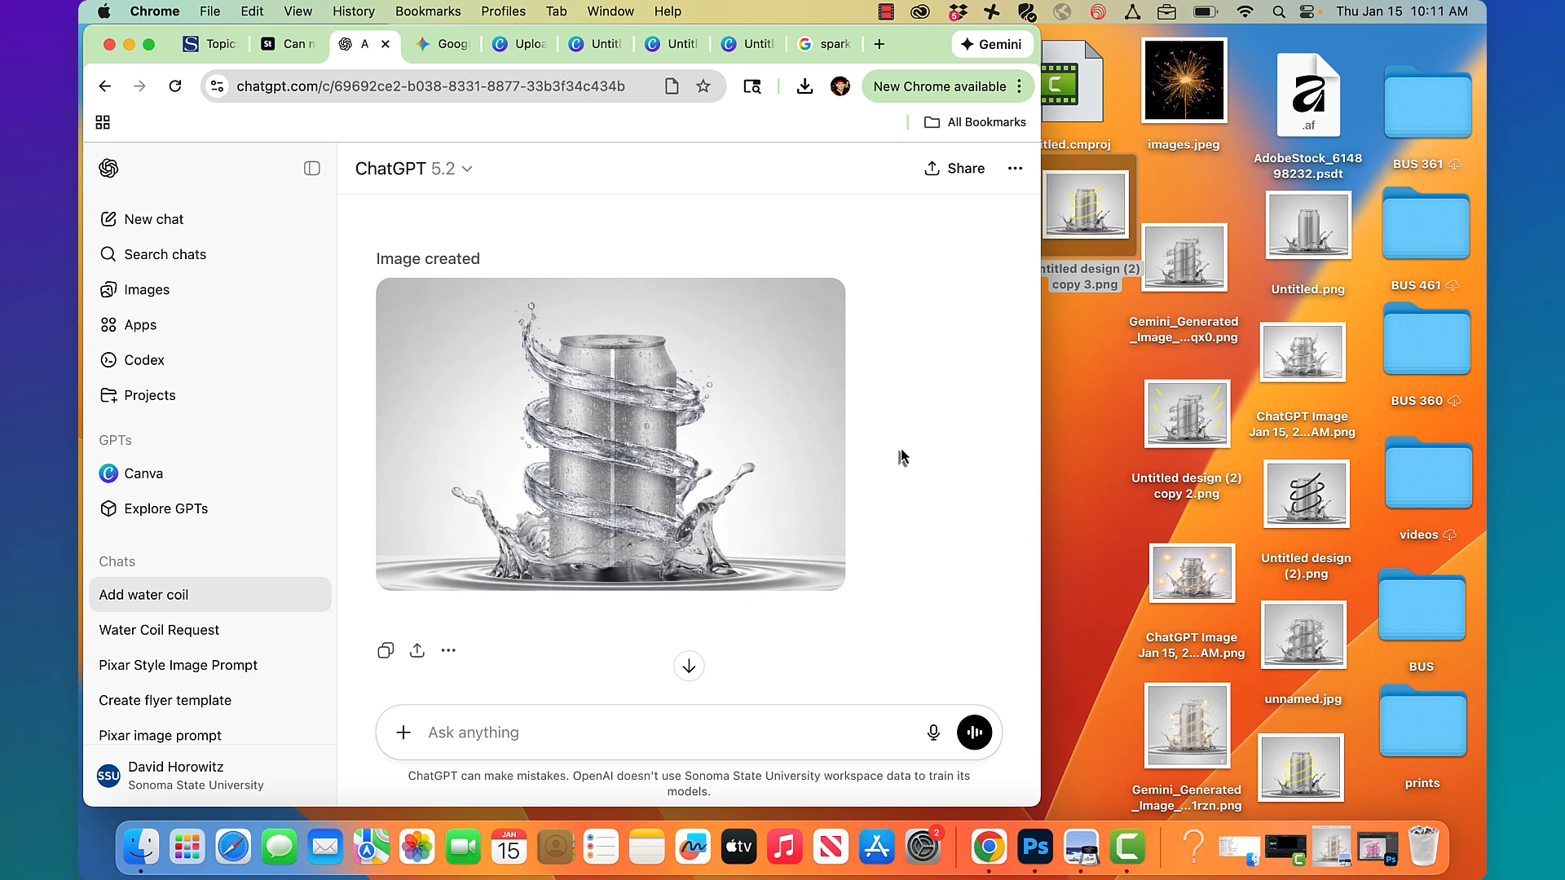
{"action": "mouse_move", "coordinate": [708, 416]}
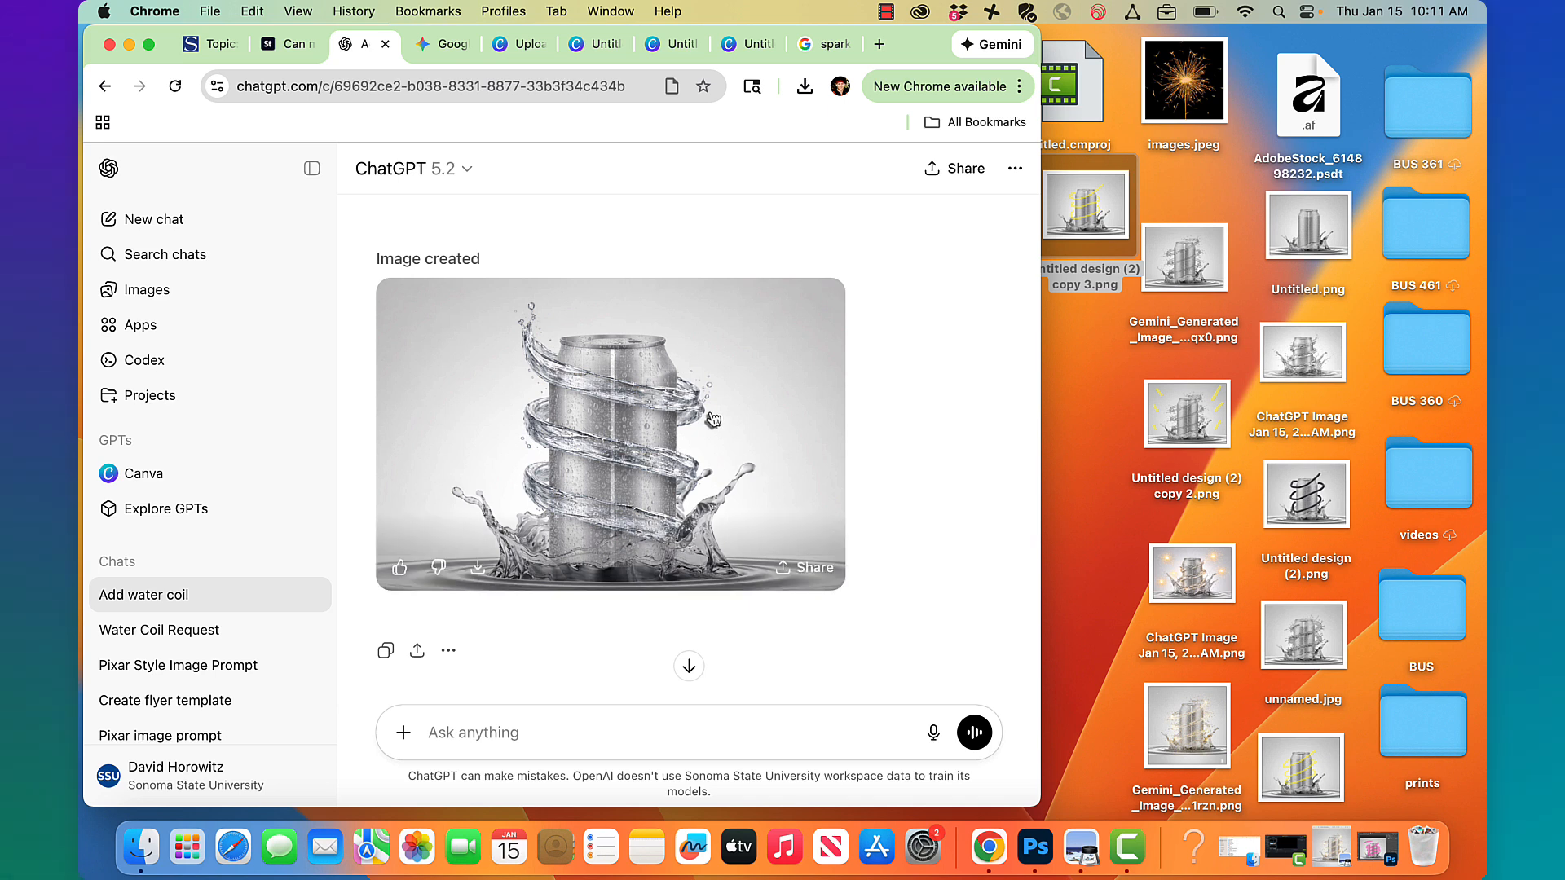
- Open ChatGPT's generated water coil image for area editing and brush six selection patches, three on each side of the can
{"action": "left_click", "coordinate": [758, 418]}
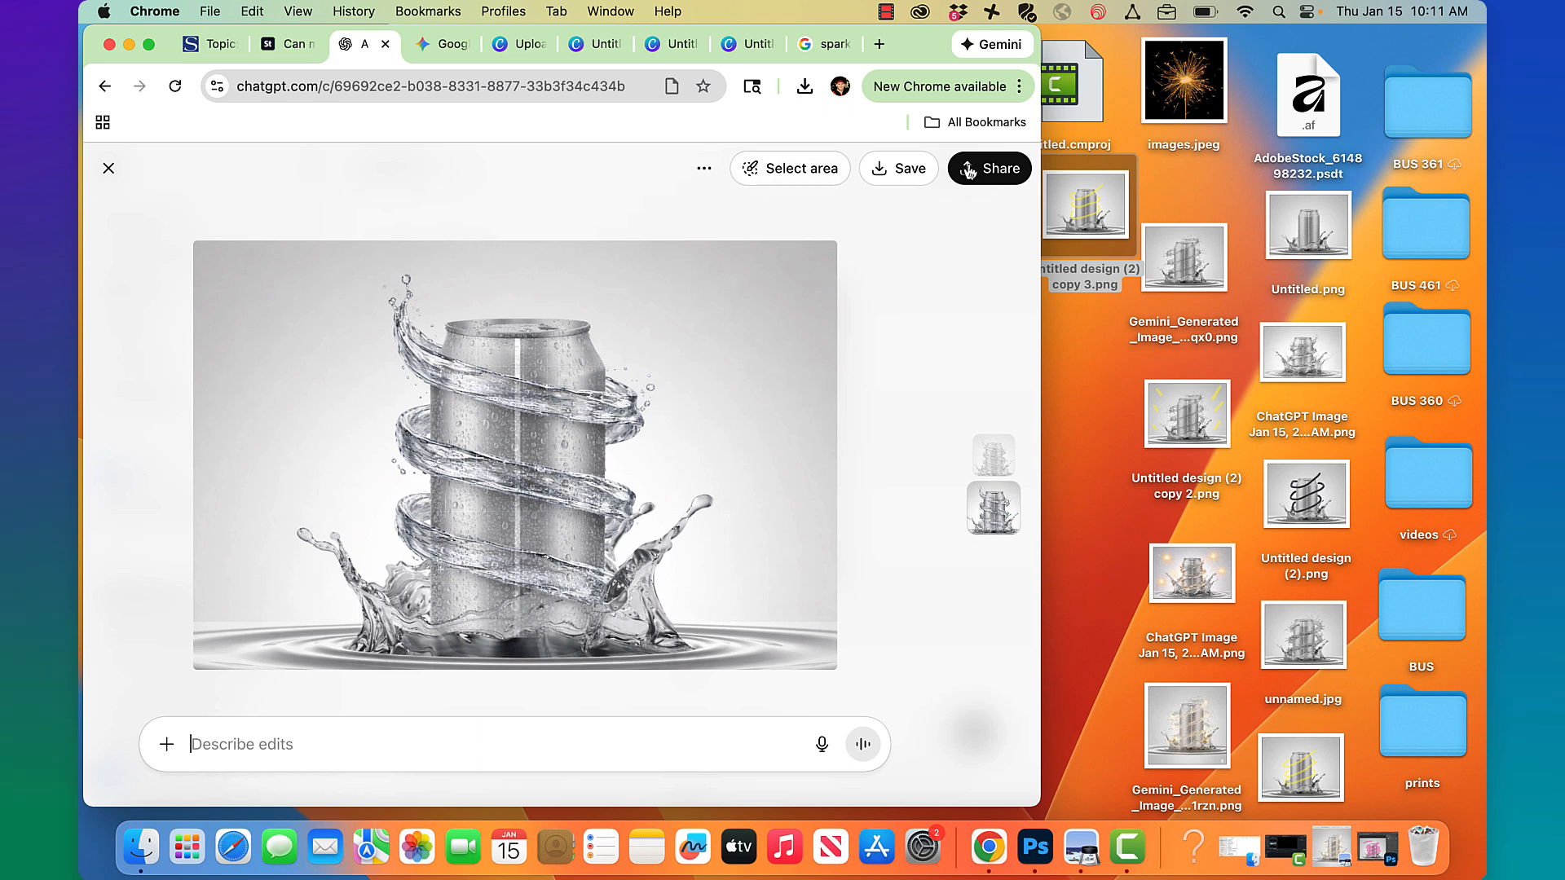
{"action": "left_click", "coordinate": [812, 181]}
{"action": "left_click_drag", "start_coordinate": [701, 354], "coordinate": [752, 308]}
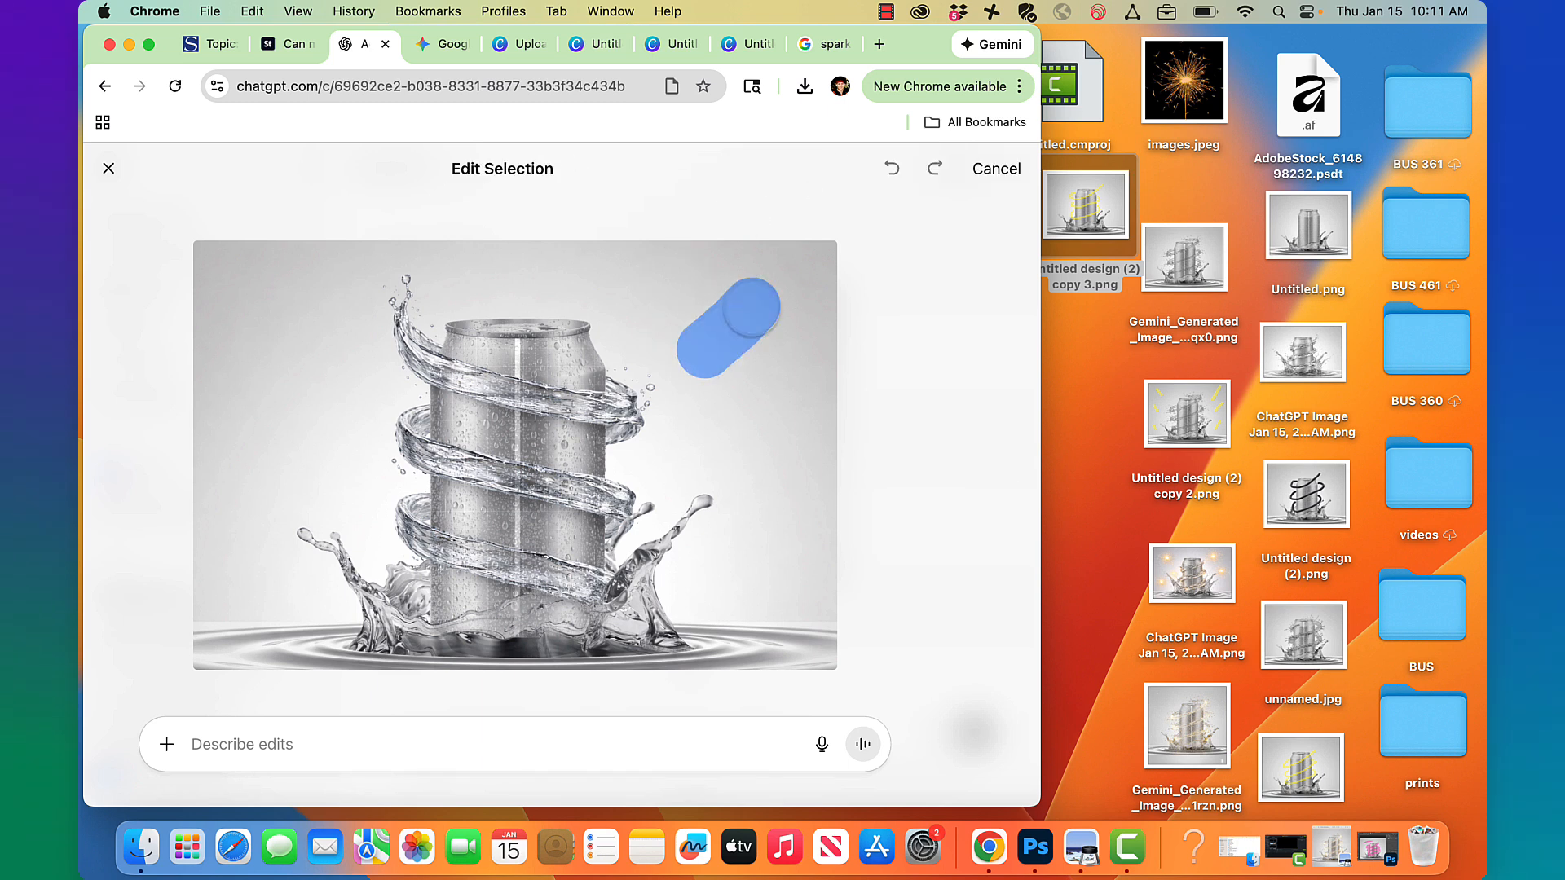
{"action": "left_click_drag", "start_coordinate": [281, 363], "coordinate": [244, 322]}
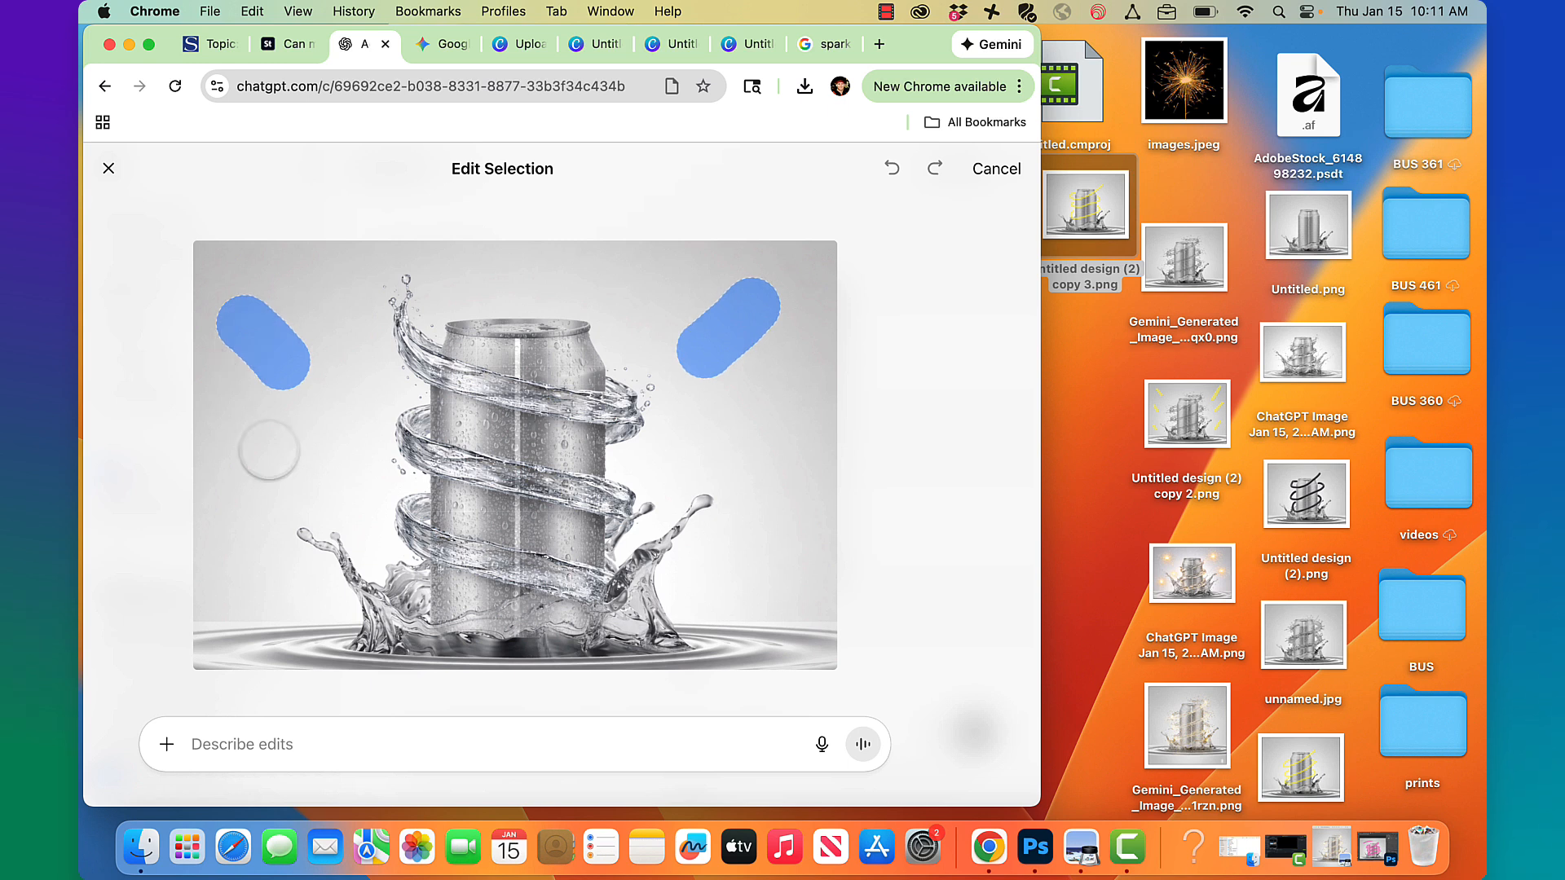
{"action": "left_click_drag", "start_coordinate": [269, 449], "coordinate": [265, 476]}
{"action": "left_click_drag", "start_coordinate": [269, 589], "coordinate": [242, 571]}
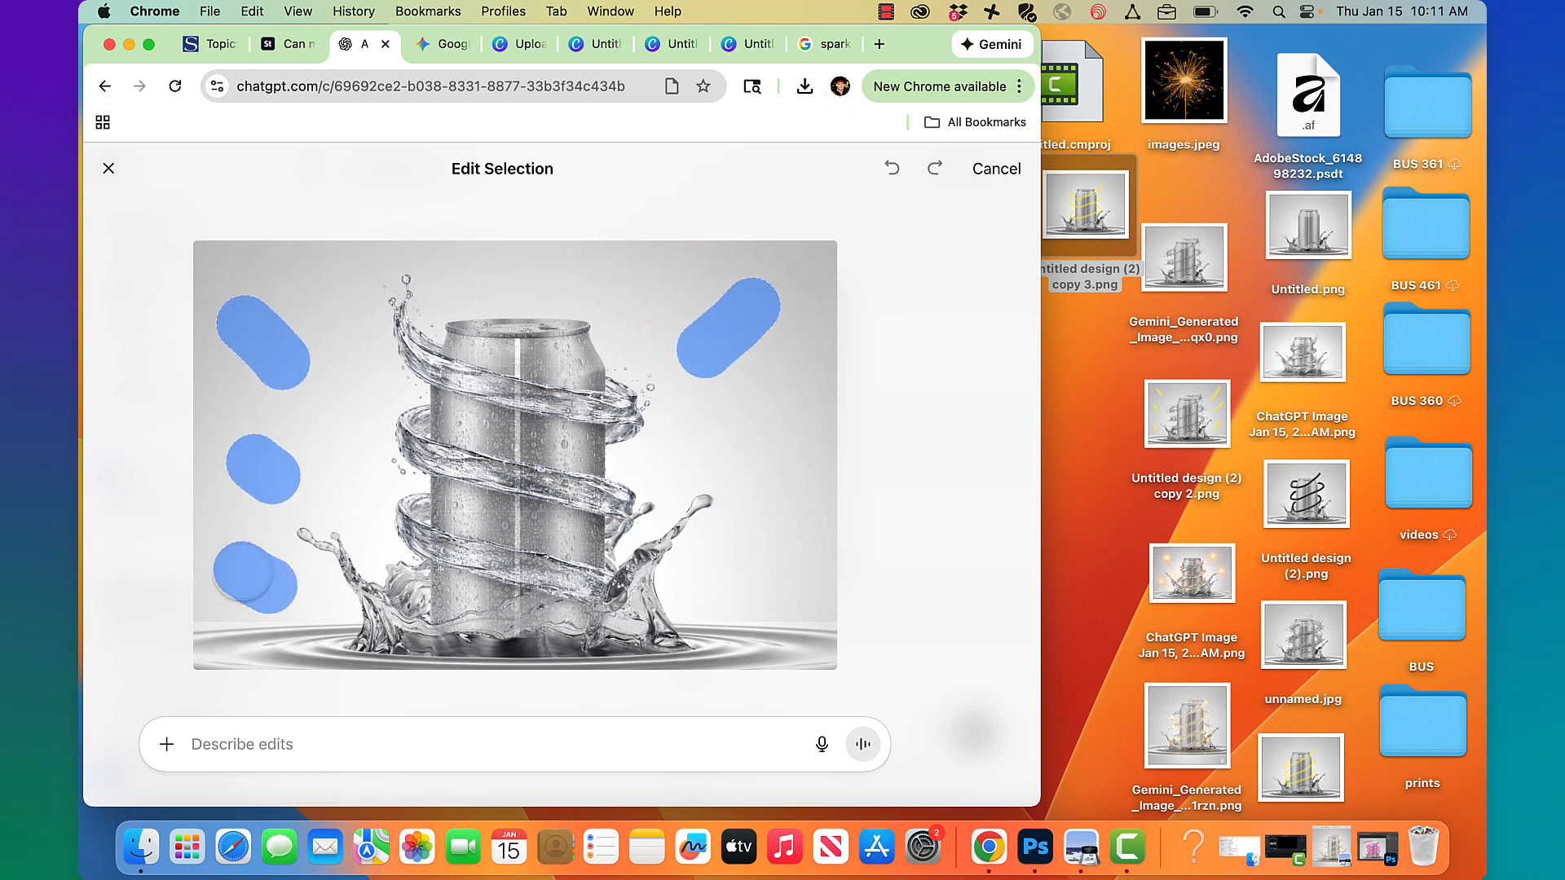
{"action": "left_click_drag", "start_coordinate": [727, 577], "coordinate": [772, 539]}
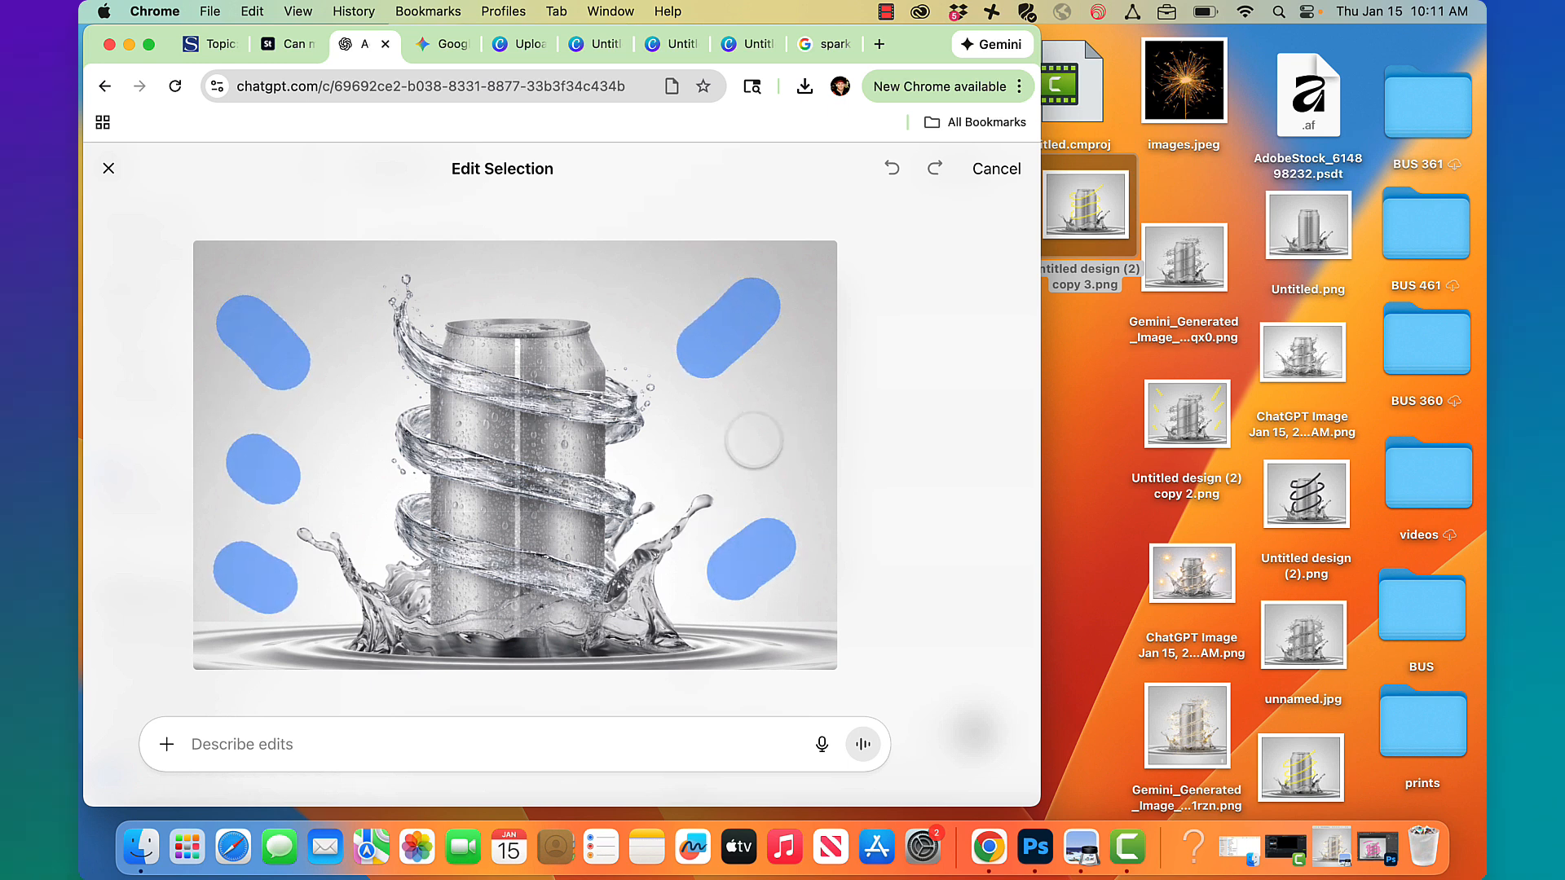
{"action": "left_click_drag", "start_coordinate": [754, 440], "coordinate": [795, 414]}
- Attach images.jpeg from the Desktop to the selection edit and submit the prompt "add sparkler light effect and composite"
{"action": "mouse_move", "coordinate": [1202, 78]}
{"action": "left_mouse_down"}
{"action": "mouse_move", "coordinate": [693, 425]}
{"action": "mouse_move", "coordinate": [457, 736]}
{"action": "mouse_move", "coordinate": [412, 742]}
{"action": "left_mouse_up"}
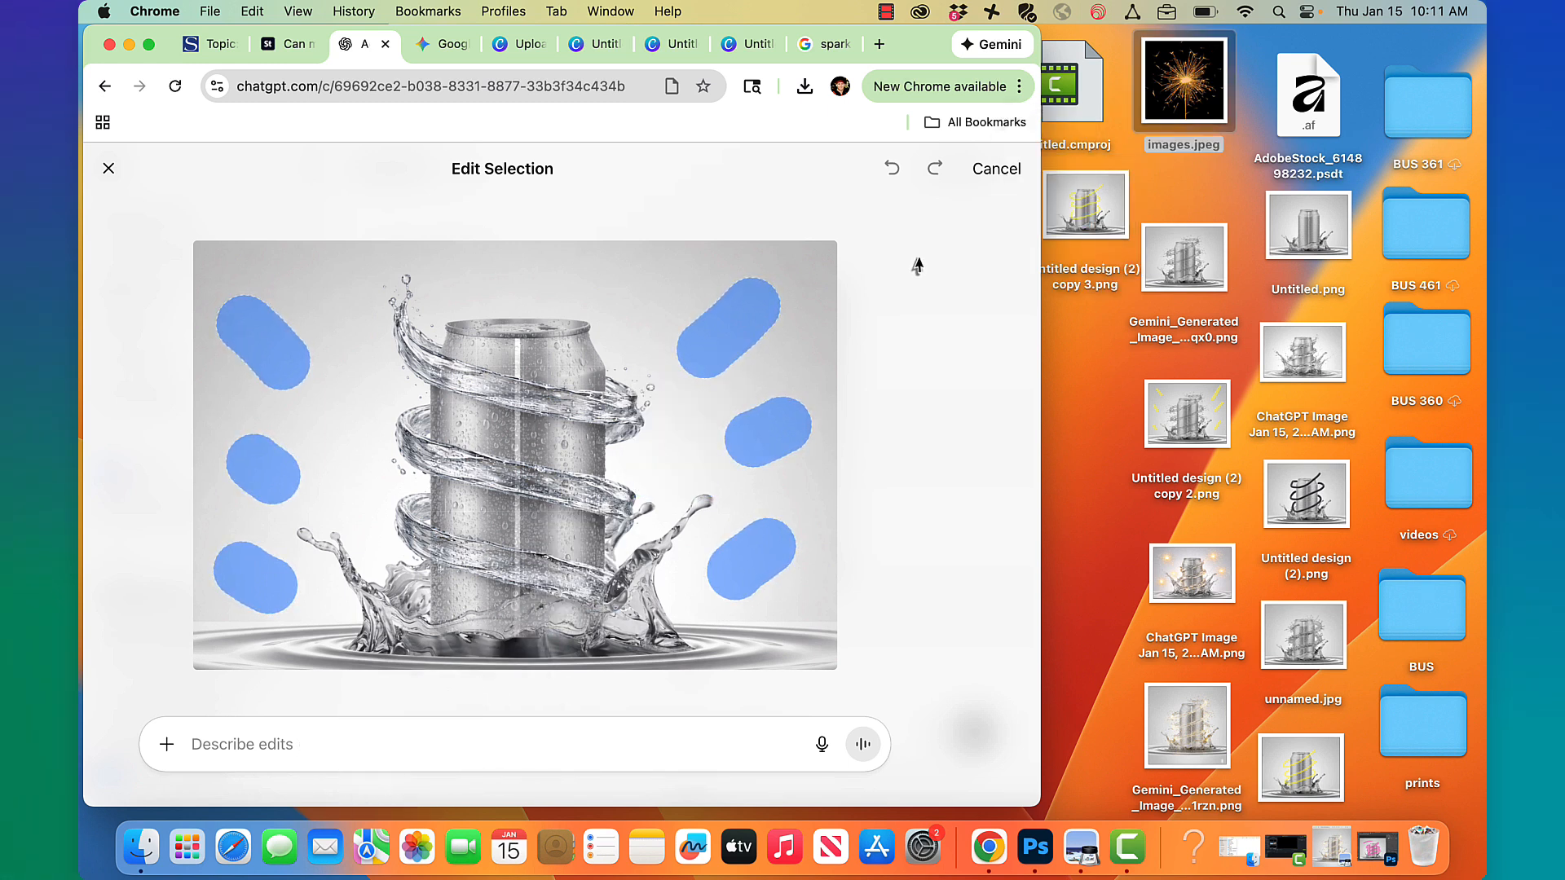
{"action": "left_click_drag", "start_coordinate": [1184, 85], "coordinate": [489, 782]}
{"action": "left_click", "coordinate": [165, 746]}
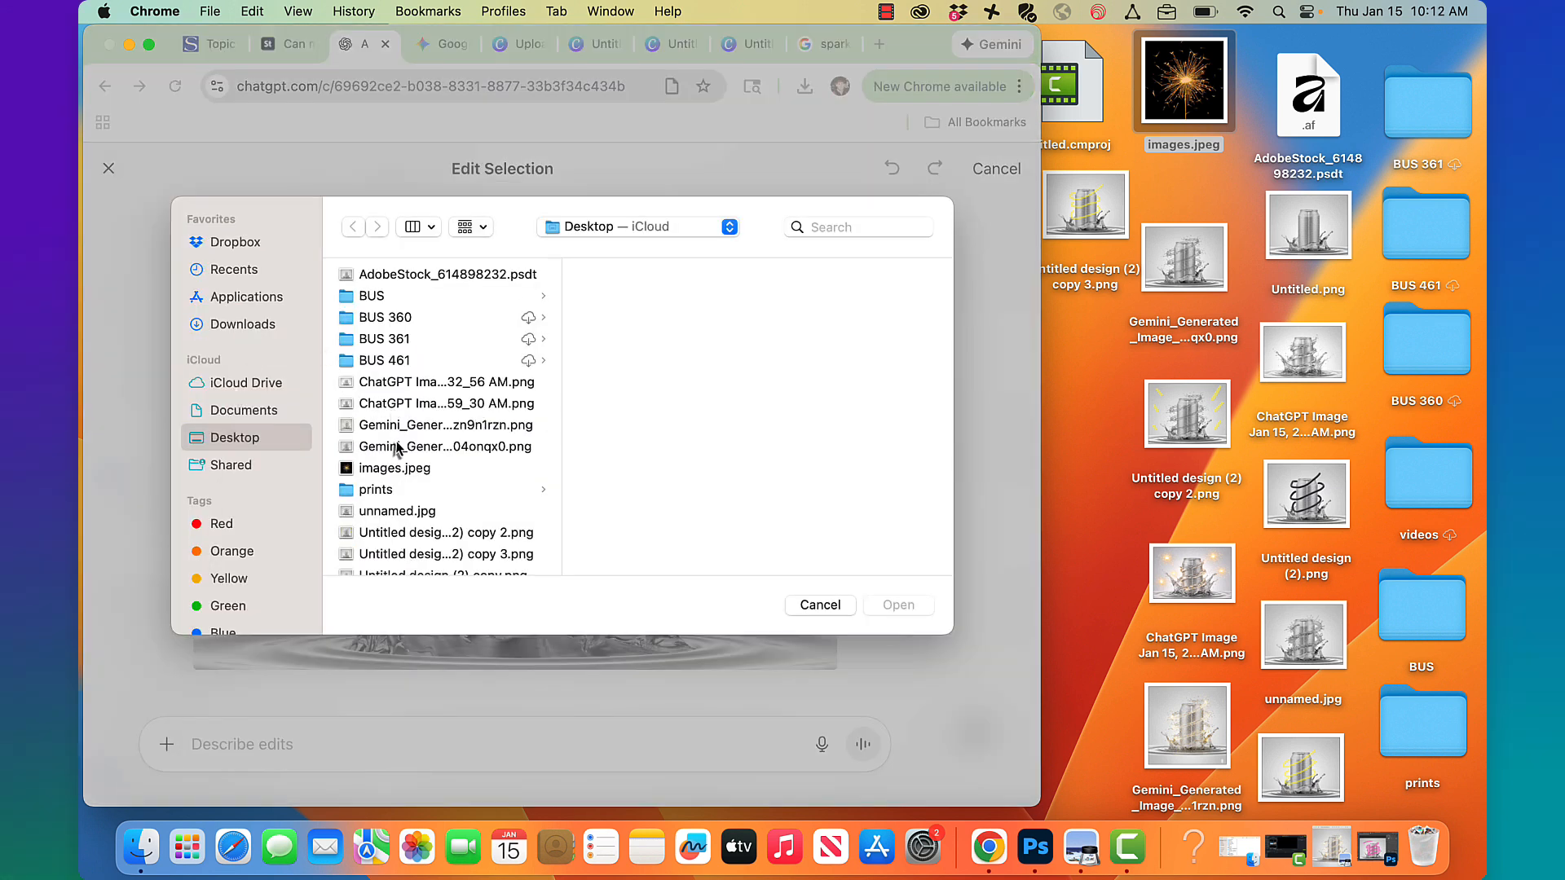
{"action": "left_click", "coordinate": [395, 468]}
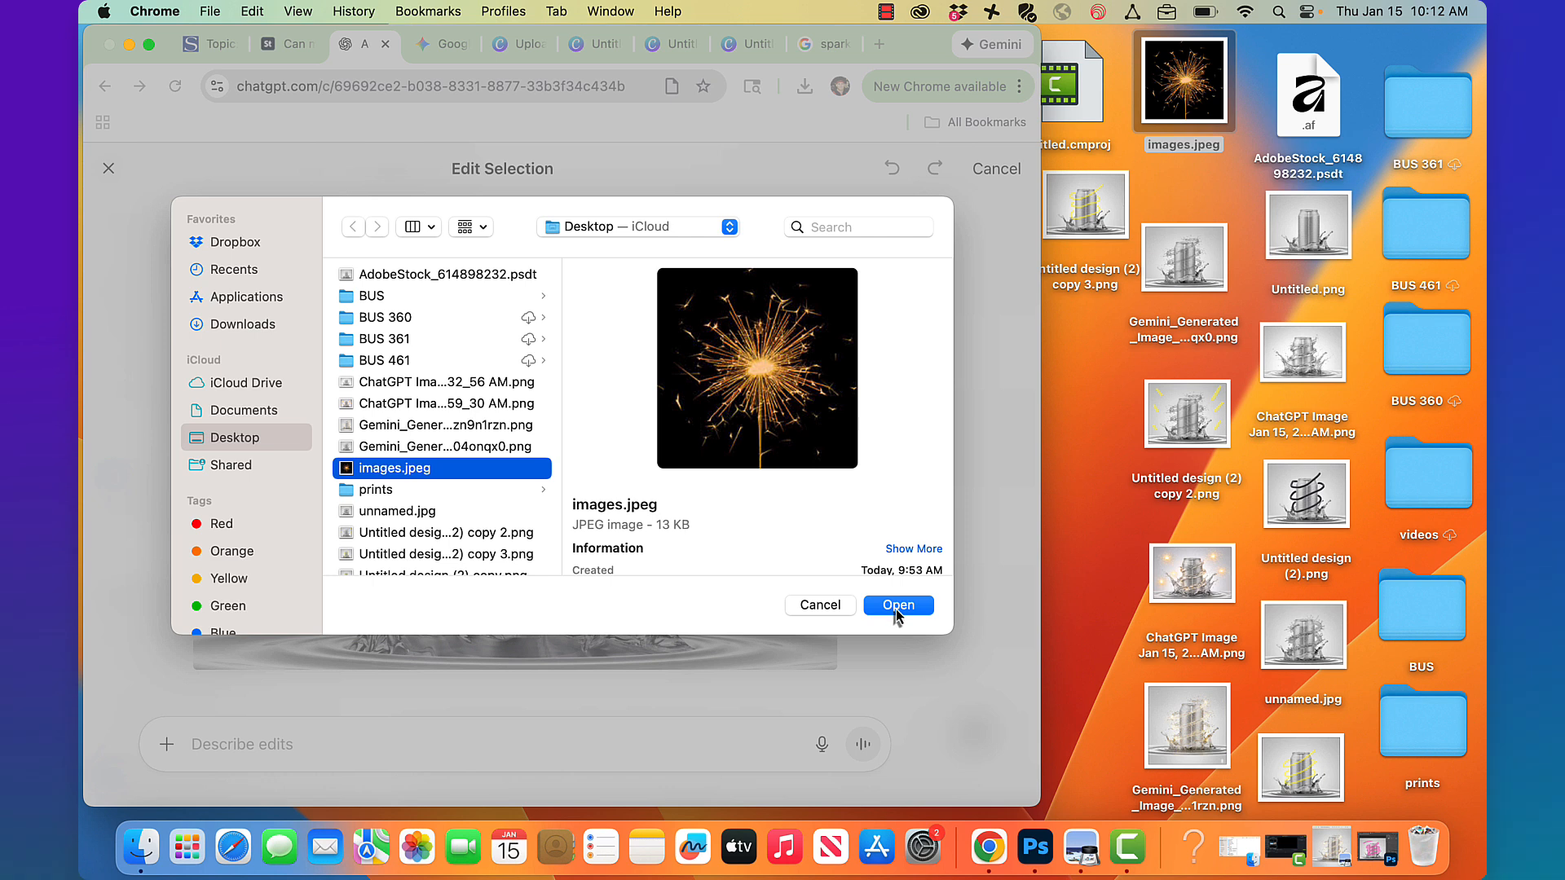
{"action": "left_click", "coordinate": [897, 604]}
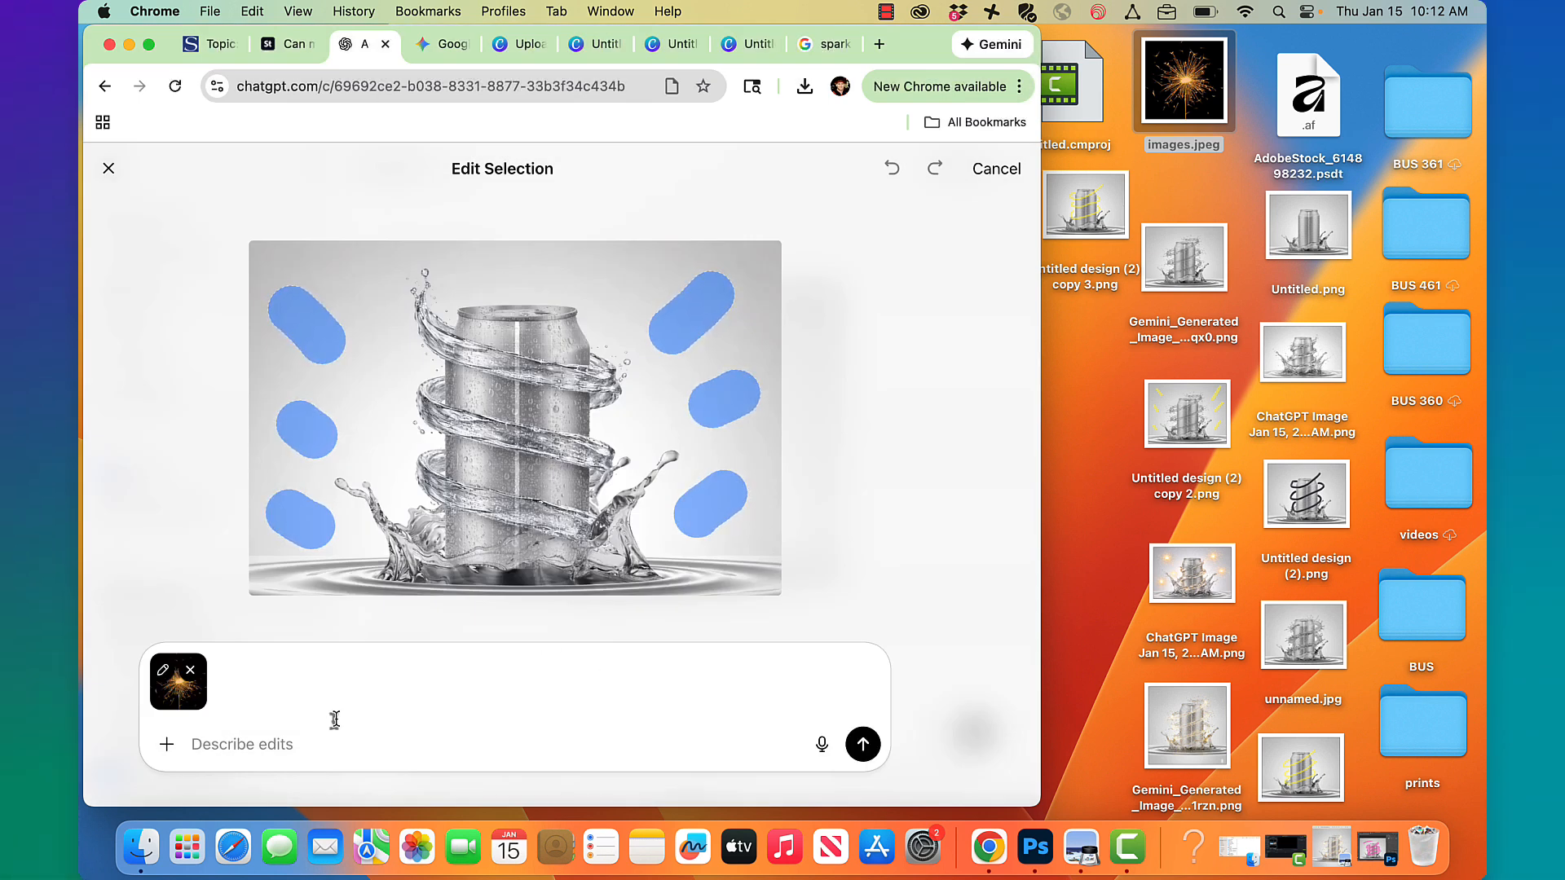
{"action": "type", "text": "a"}
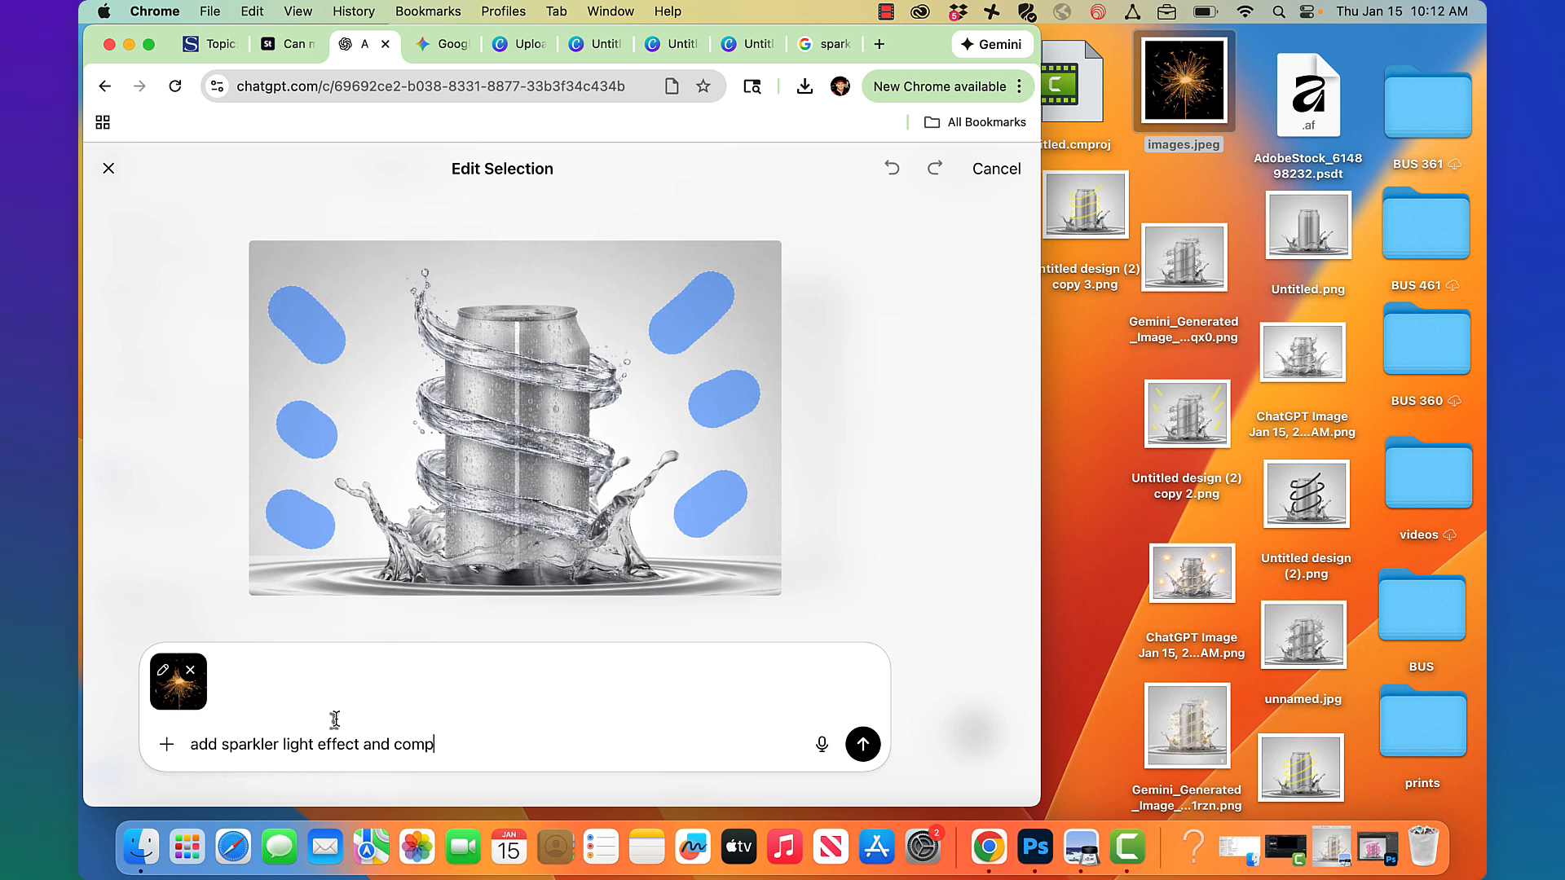
{"action": "key", "text": "Return"}
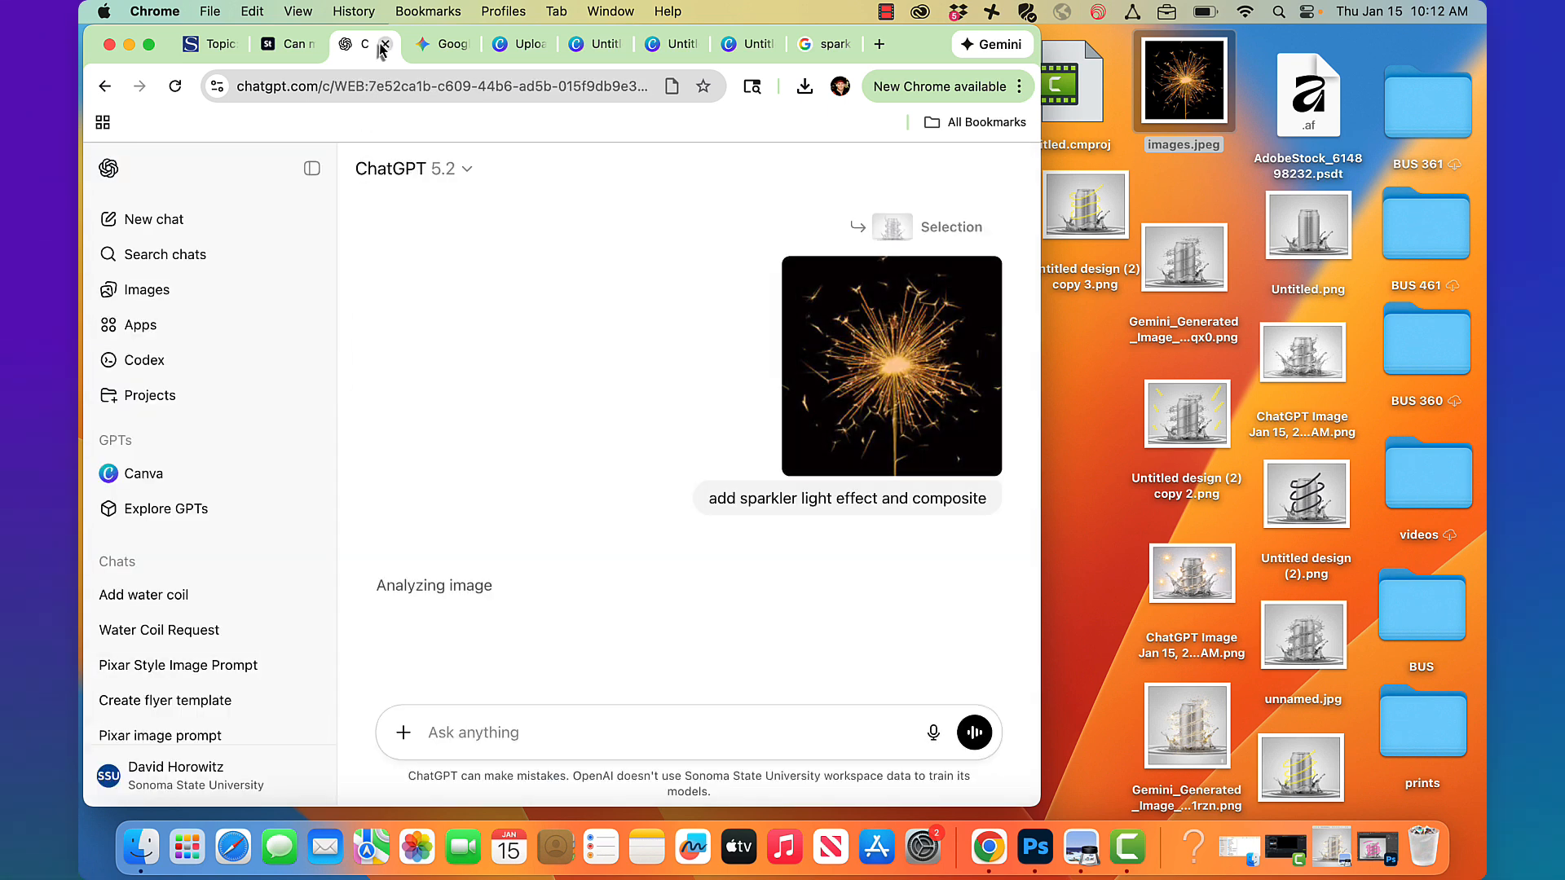
- Switch to the Canva uploads and open Gemini_Generated_Image_nqx04onqx04onqx0.png in the editor
{"action": "left_click", "coordinate": [447, 46]}
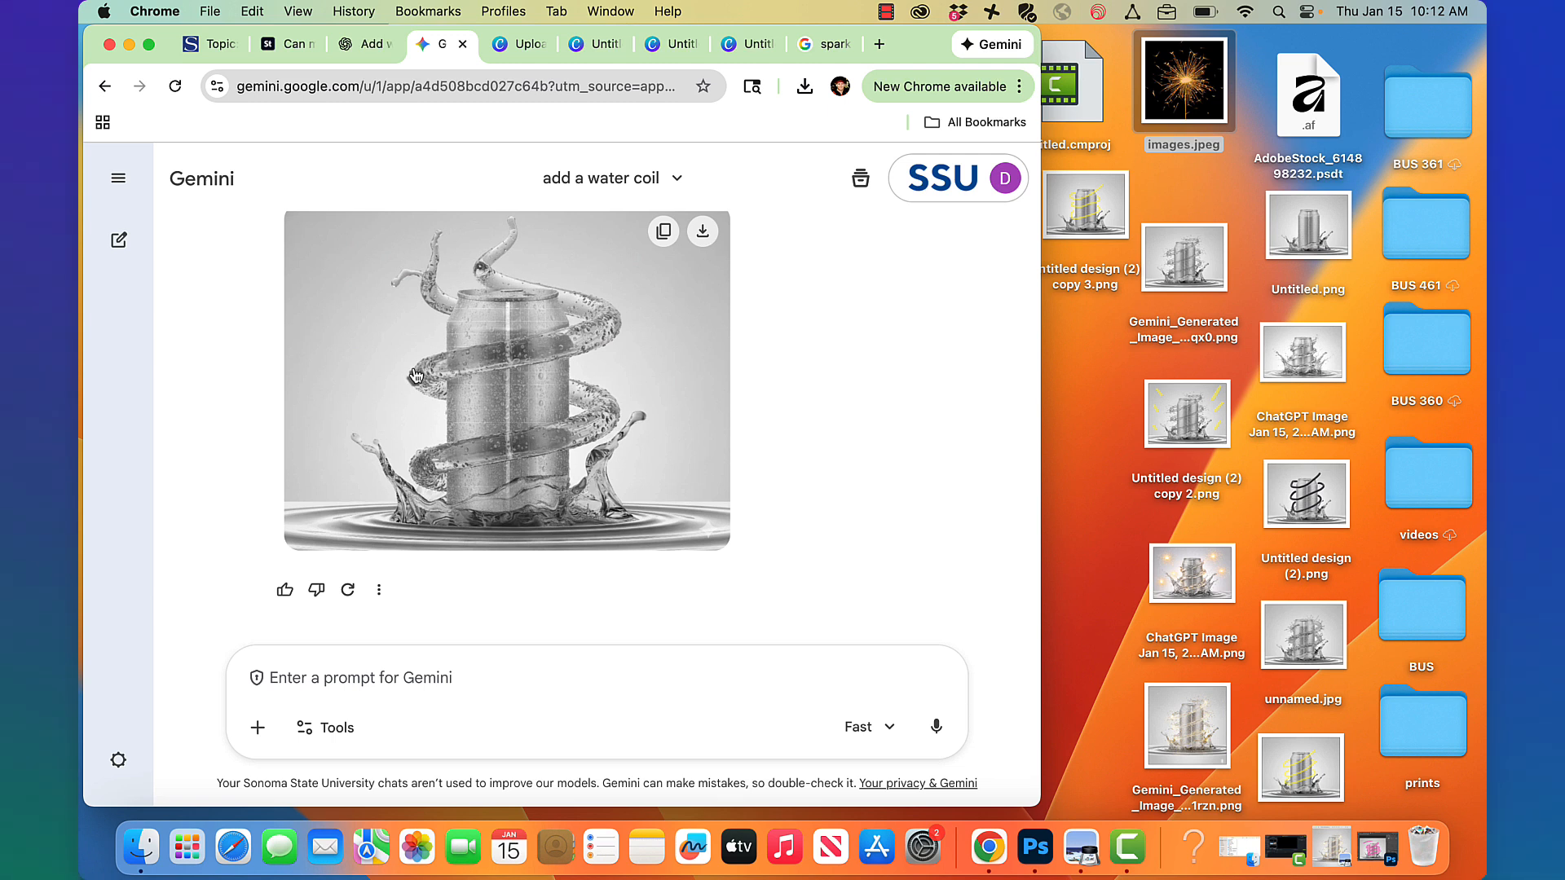
{"action": "left_click", "coordinate": [519, 45]}
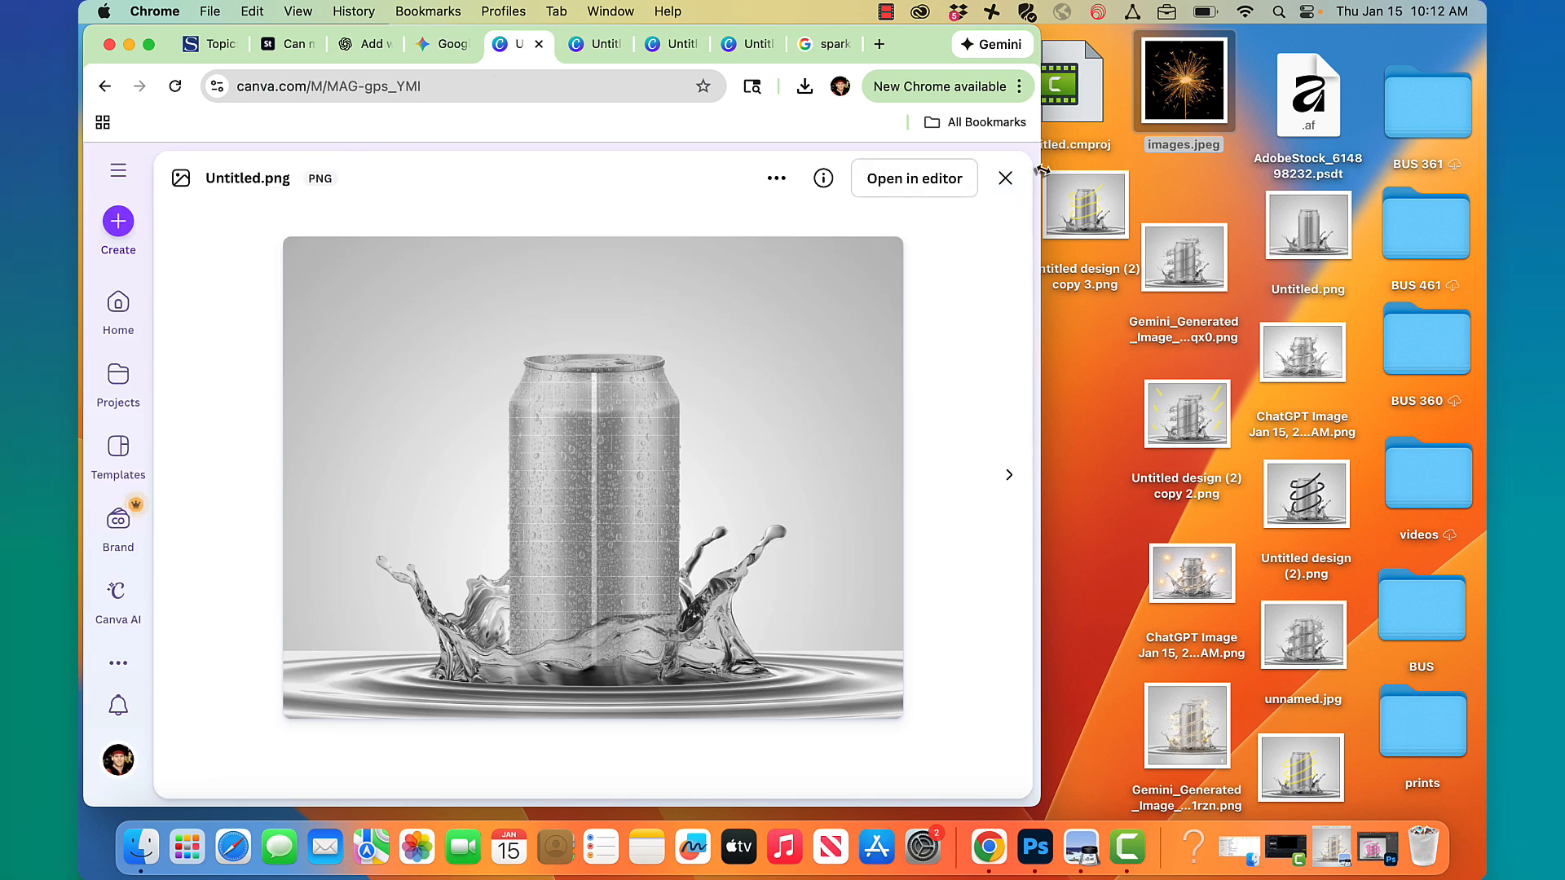
{"action": "left_click", "coordinate": [1008, 179]}
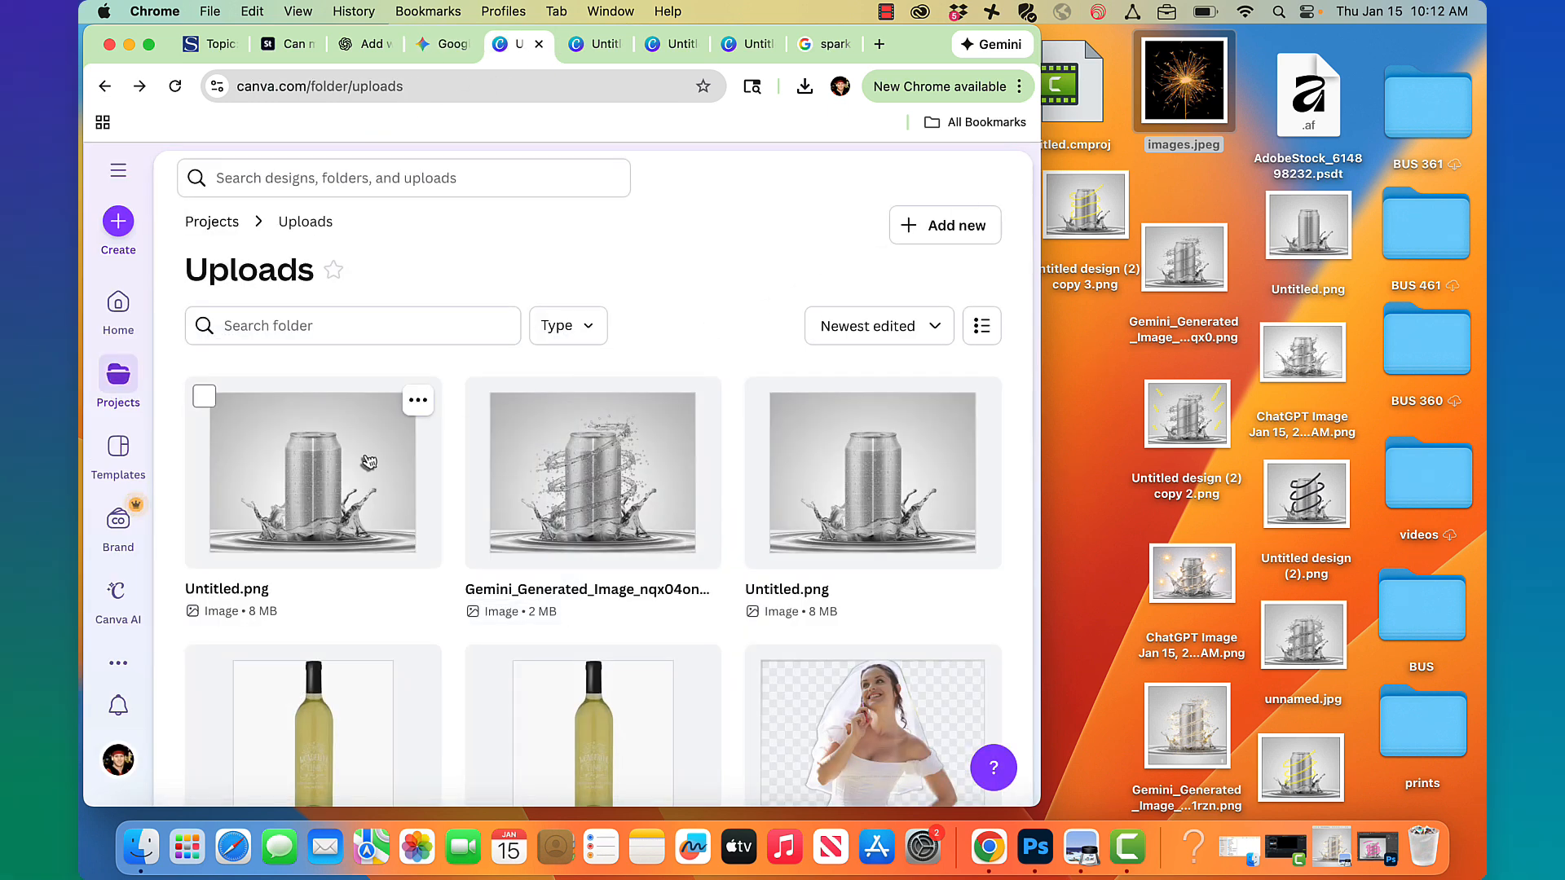
{"action": "left_click", "coordinate": [618, 496]}
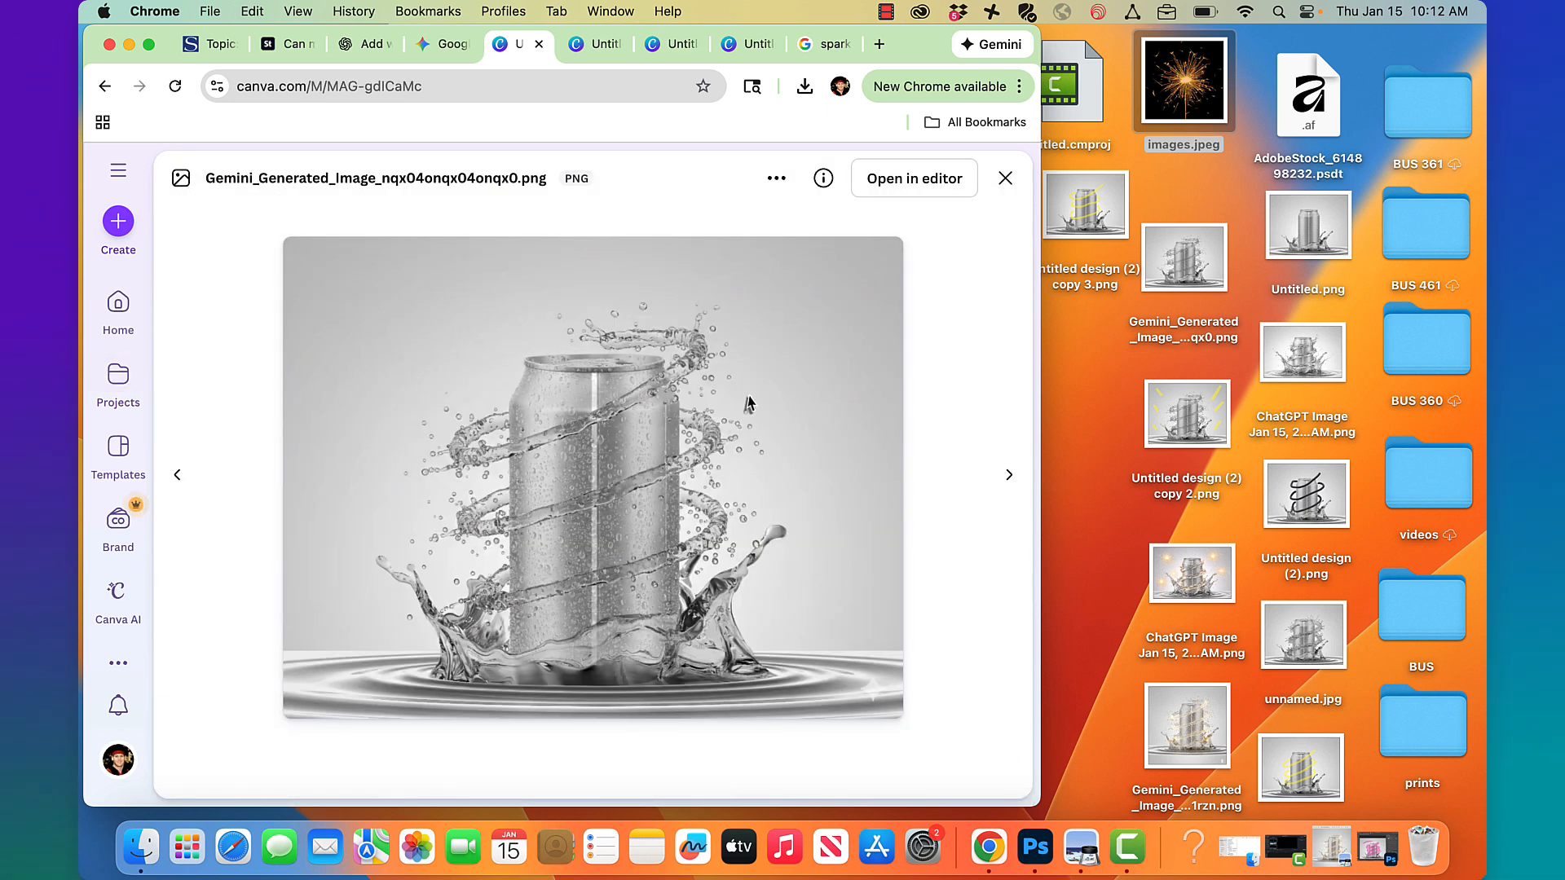
{"action": "left_click", "coordinate": [936, 177]}
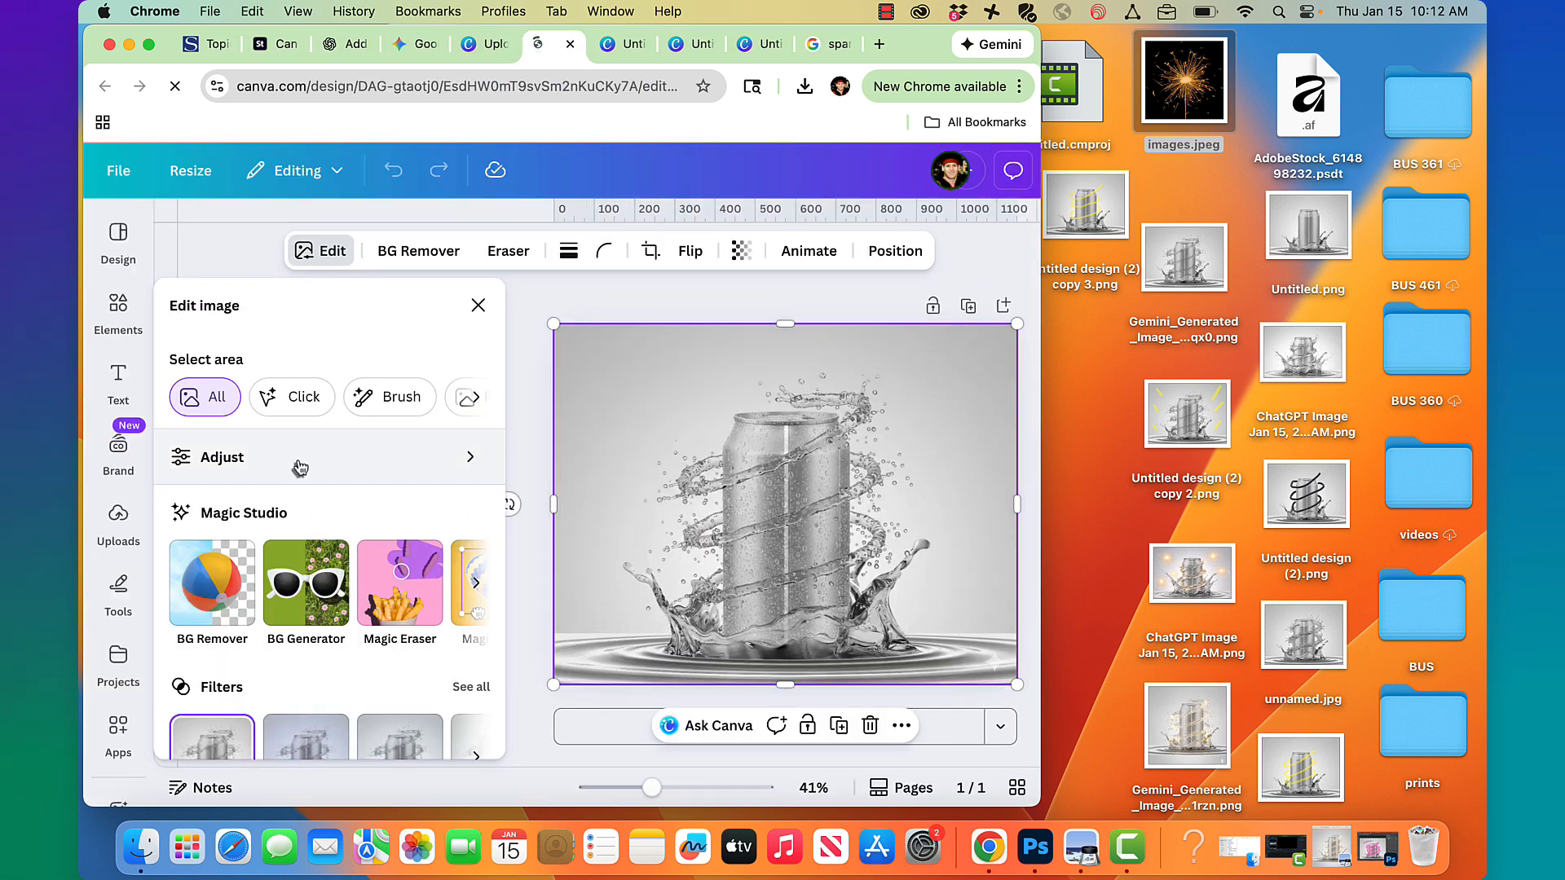
- Draw six slanted yellow highlighter strokes on the background, three on each side of the can
{"action": "left_click", "coordinate": [120, 584]}
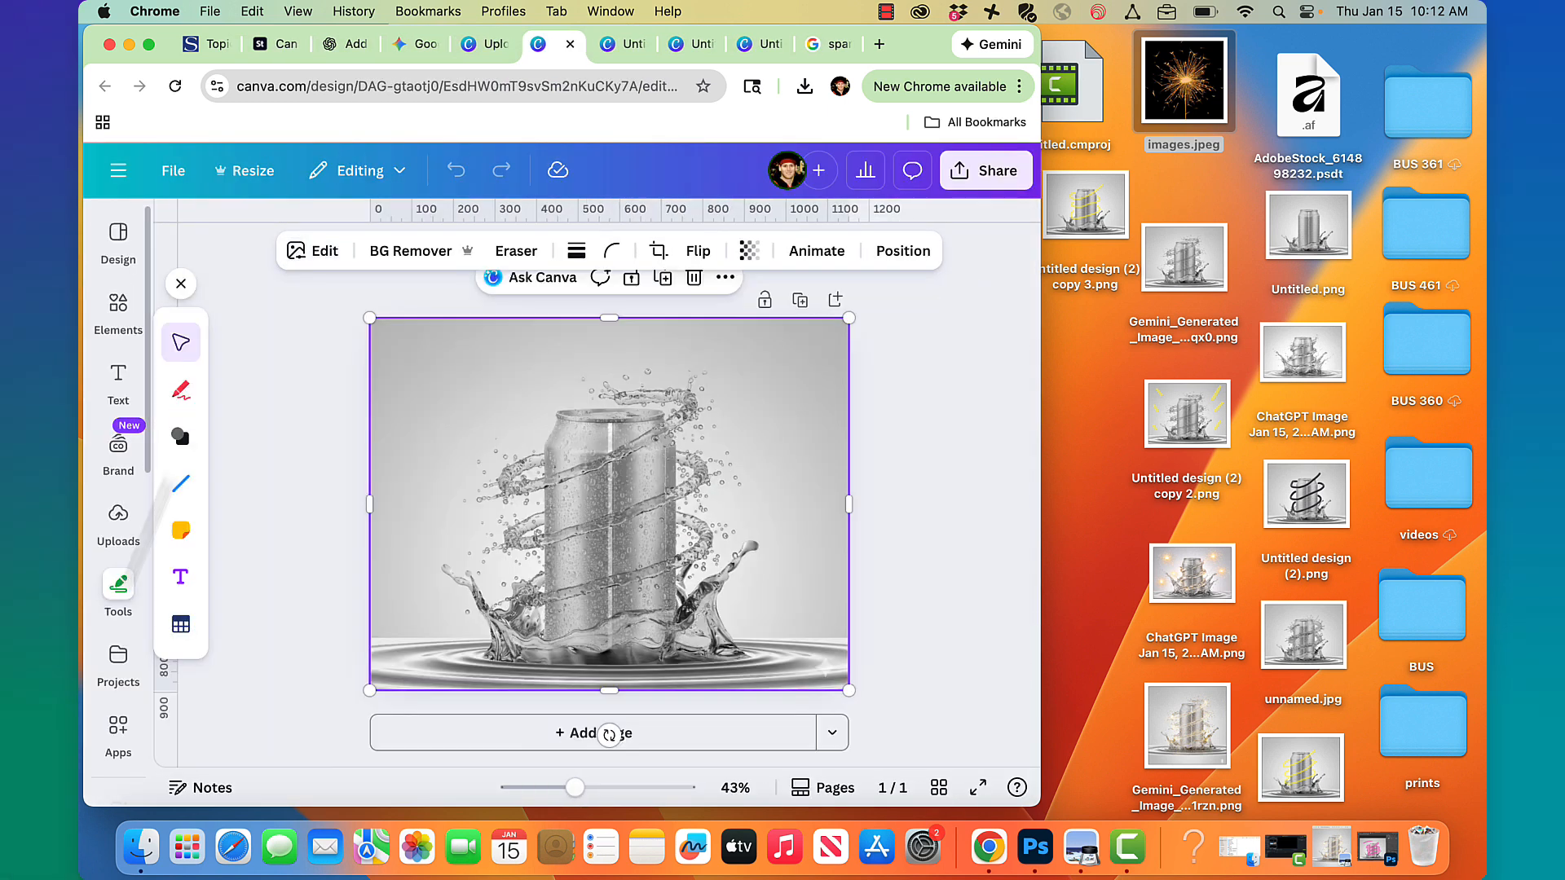
{"action": "left_click", "coordinate": [180, 391]}
{"action": "left_click", "coordinate": [232, 459]}
{"action": "left_click_drag", "start_coordinate": [467, 417], "coordinate": [410, 353]}
{"action": "left_click_drag", "start_coordinate": [437, 507], "coordinate": [408, 470]}
{"action": "left_click_drag", "start_coordinate": [430, 623], "coordinate": [396, 590]}
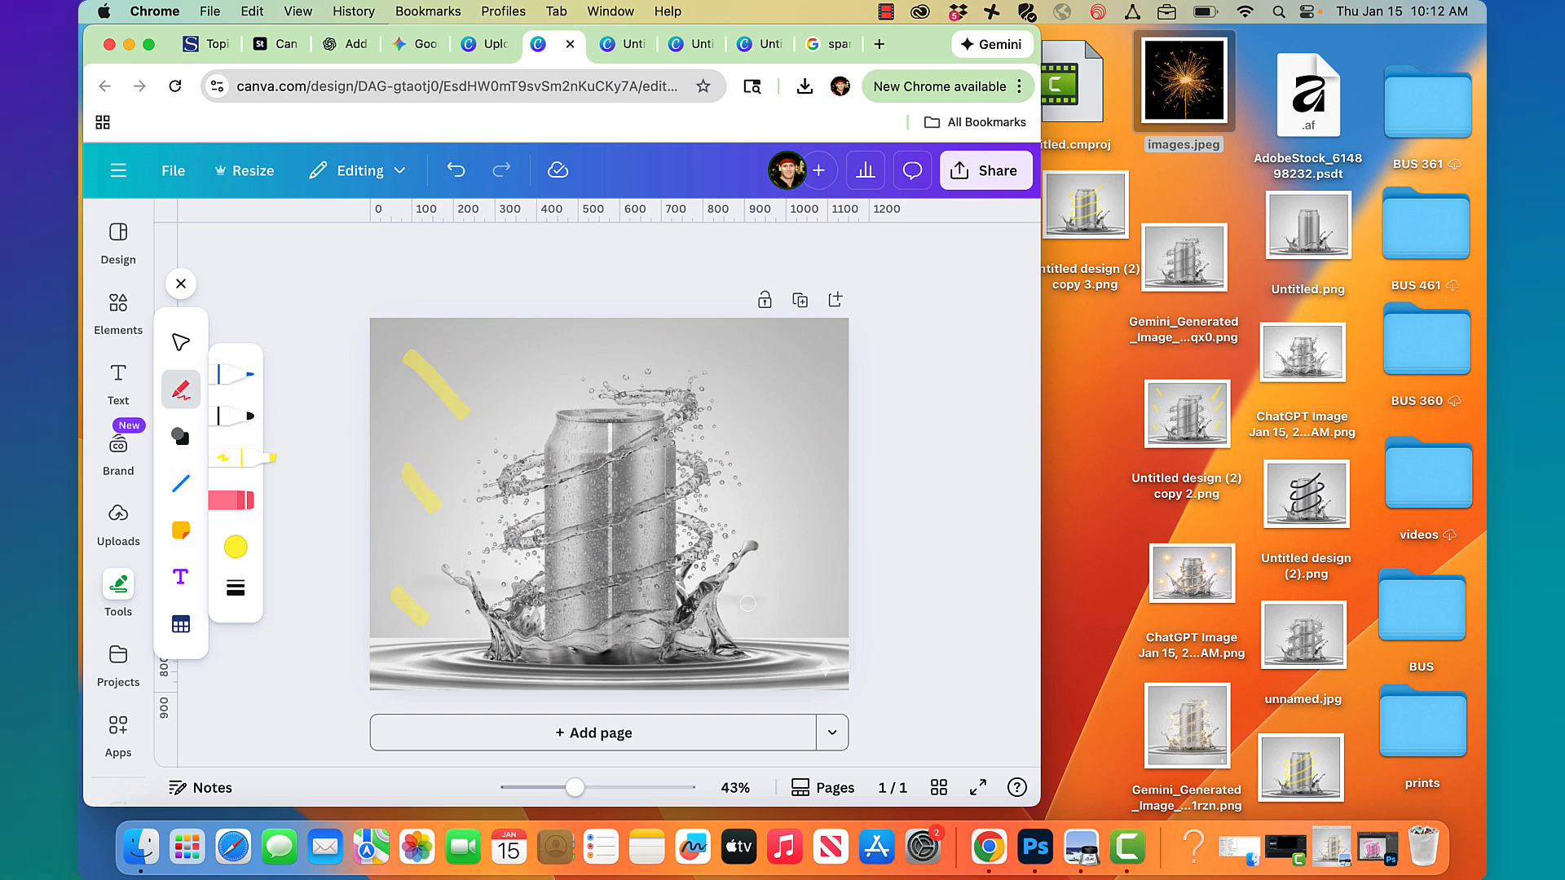
{"action": "left_click_drag", "start_coordinate": [767, 618], "coordinate": [810, 559]}
{"action": "mouse_move", "coordinate": [763, 495]}
{"action": "left_mouse_down"}
{"action": "mouse_move", "coordinate": [804, 442]}
{"action": "mouse_move", "coordinate": [787, 346]}
{"action": "left_mouse_up"}
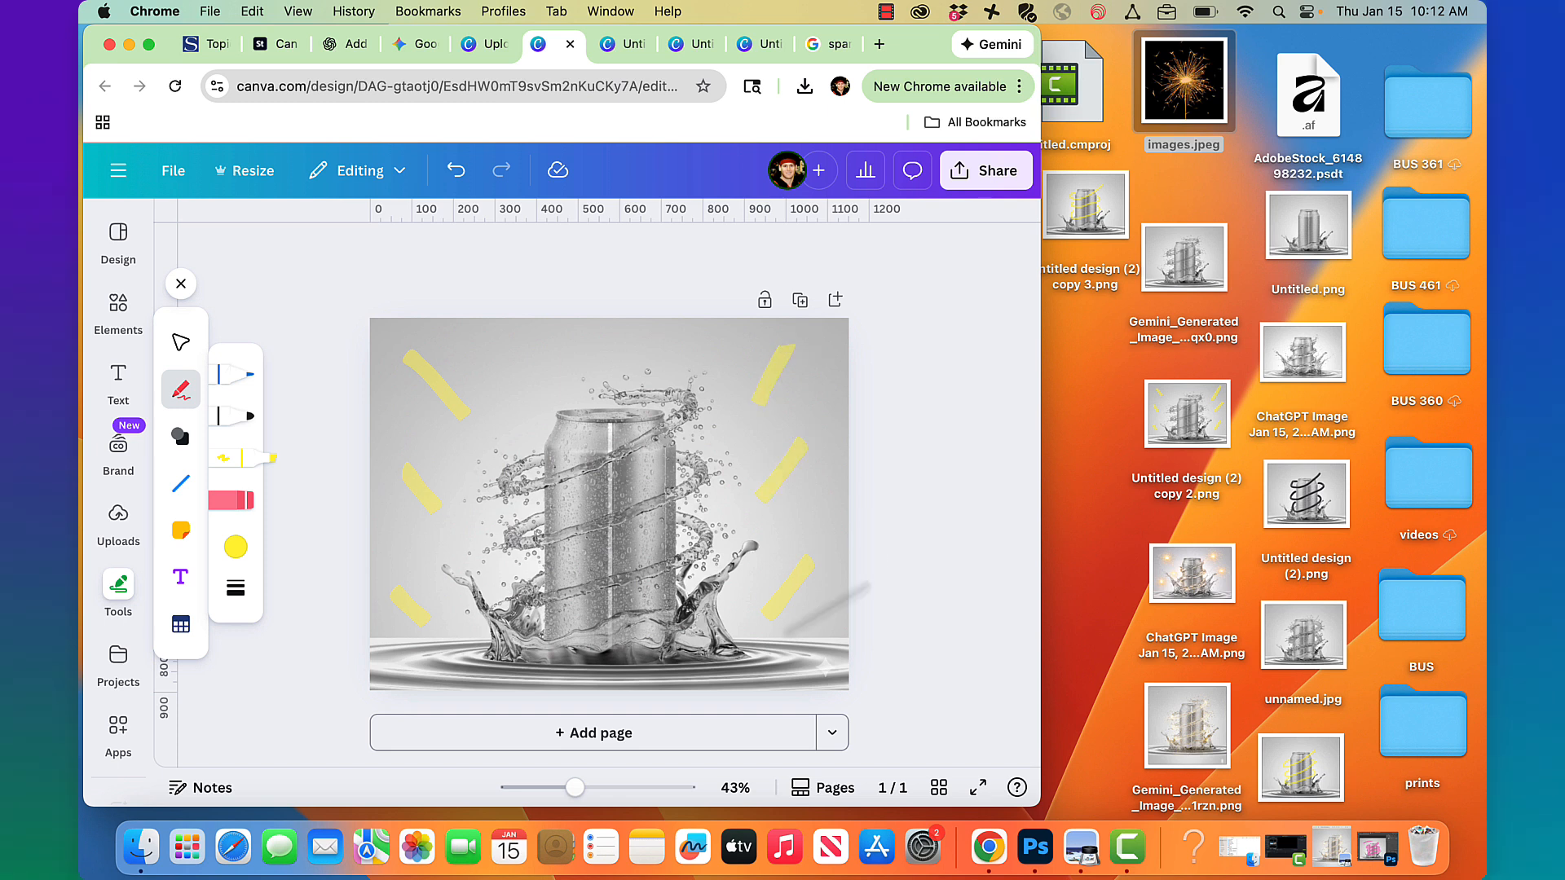
- Download the yellow-marked design as a PNG at size 1 and place the file on the desktop
{"action": "left_click", "coordinate": [987, 171]}
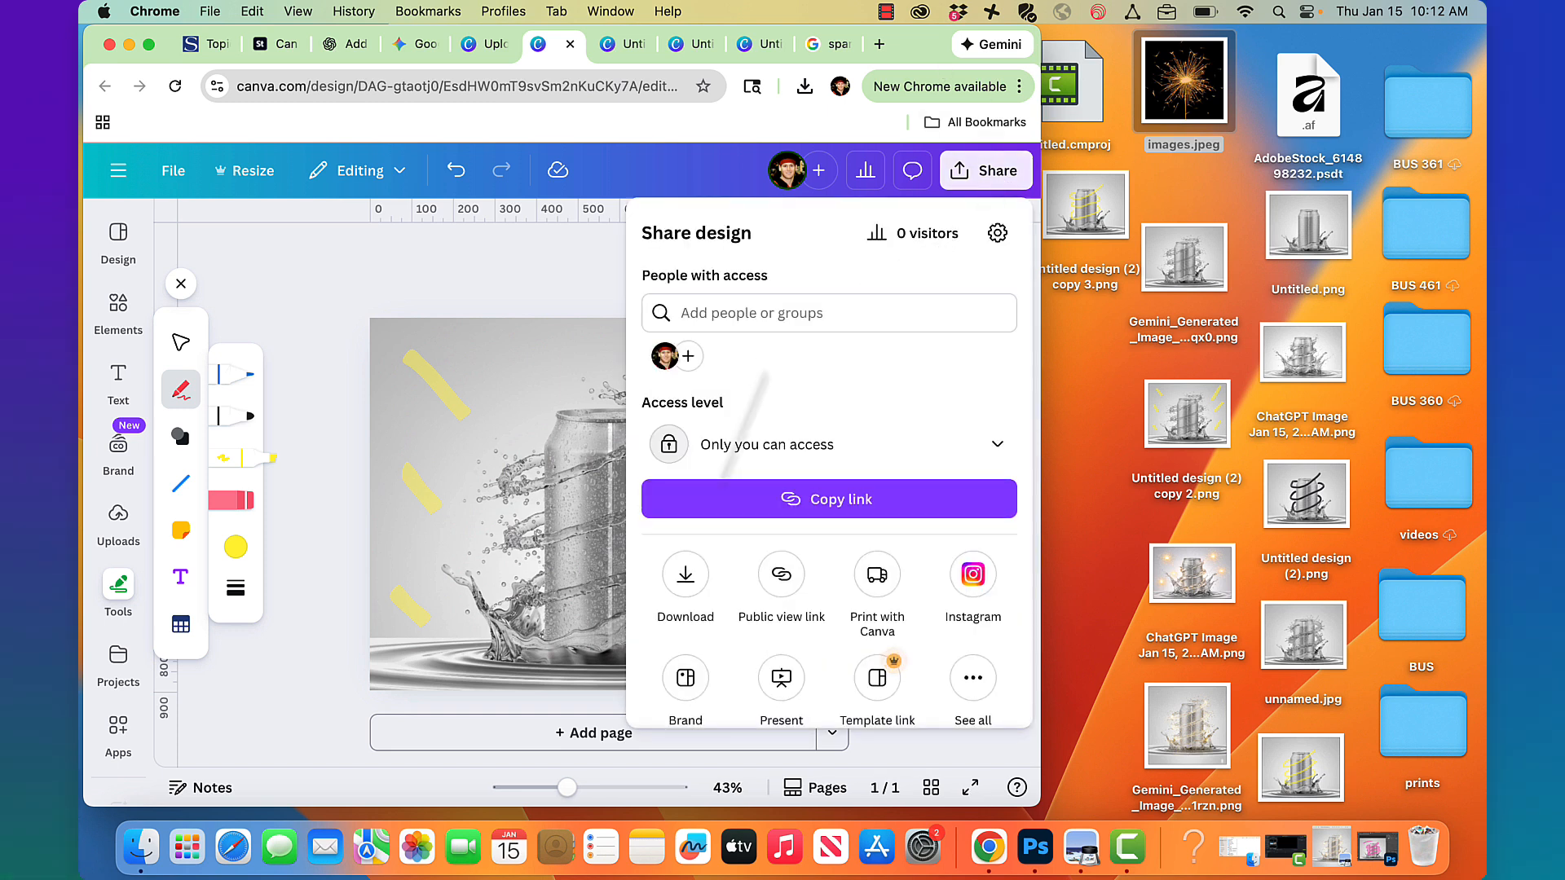
{"action": "left_click", "coordinate": [685, 571]}
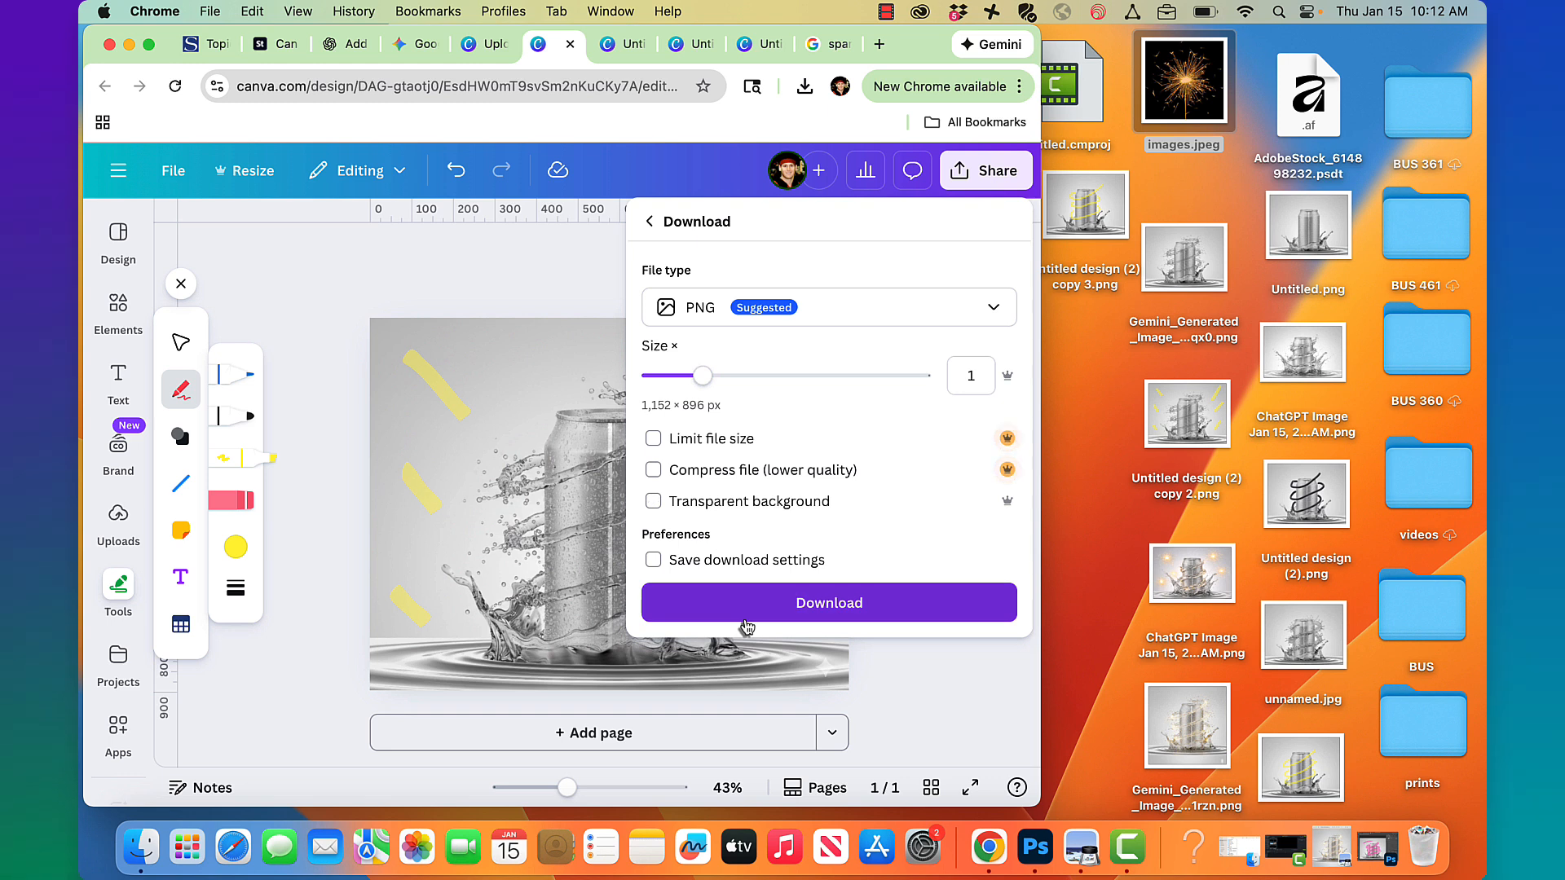
{"action": "left_click", "coordinate": [766, 613]}
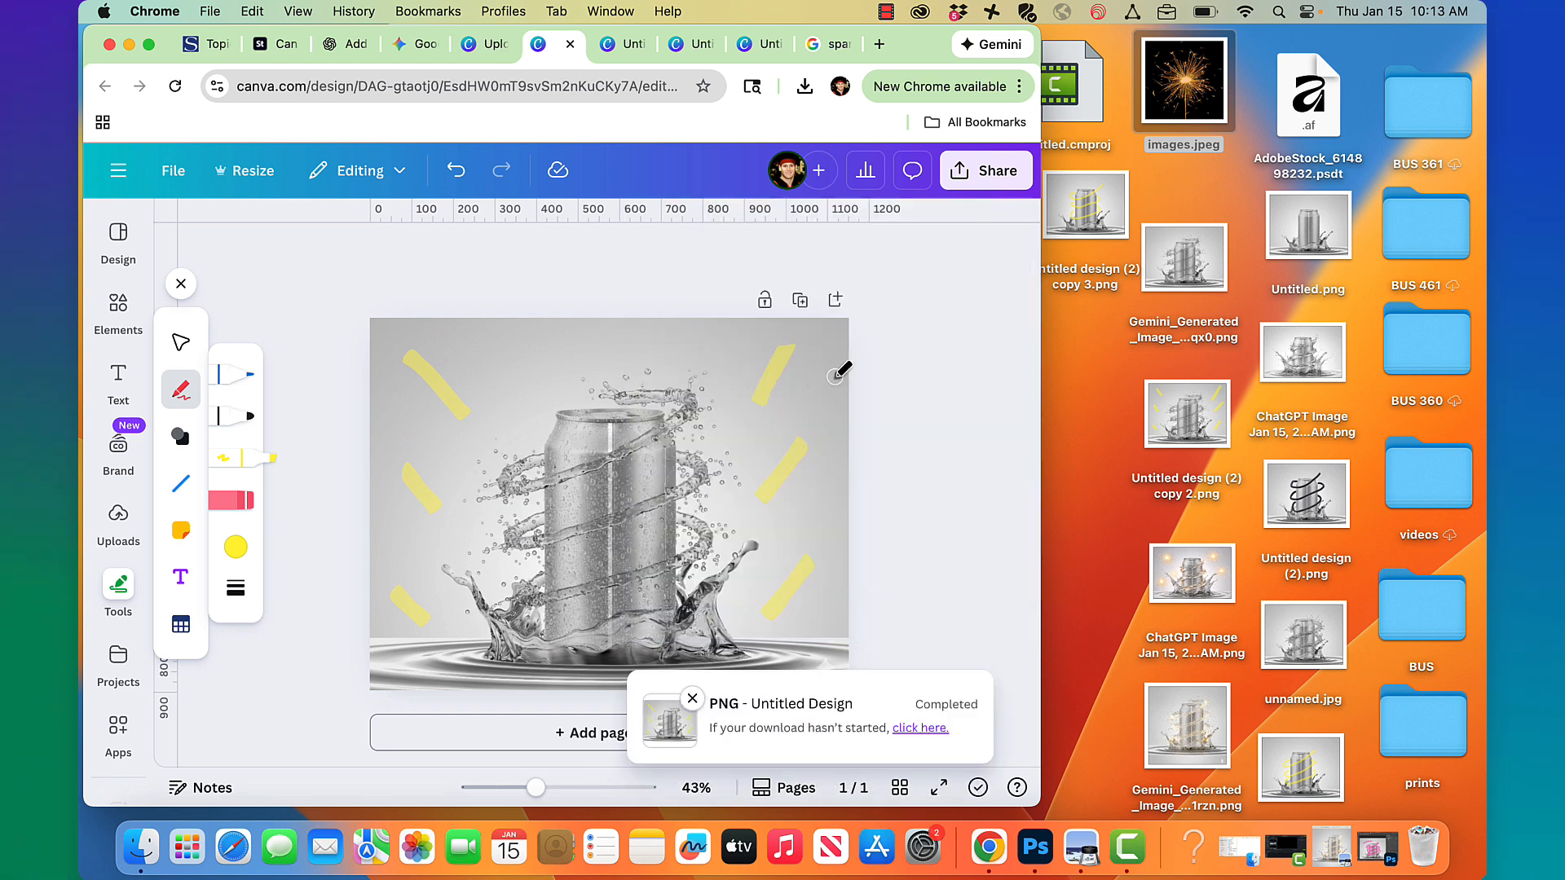
{"action": "left_click_drag", "start_coordinate": [549, 154], "coordinate": [1096, 398]}
{"action": "left_click", "coordinate": [999, 339]}
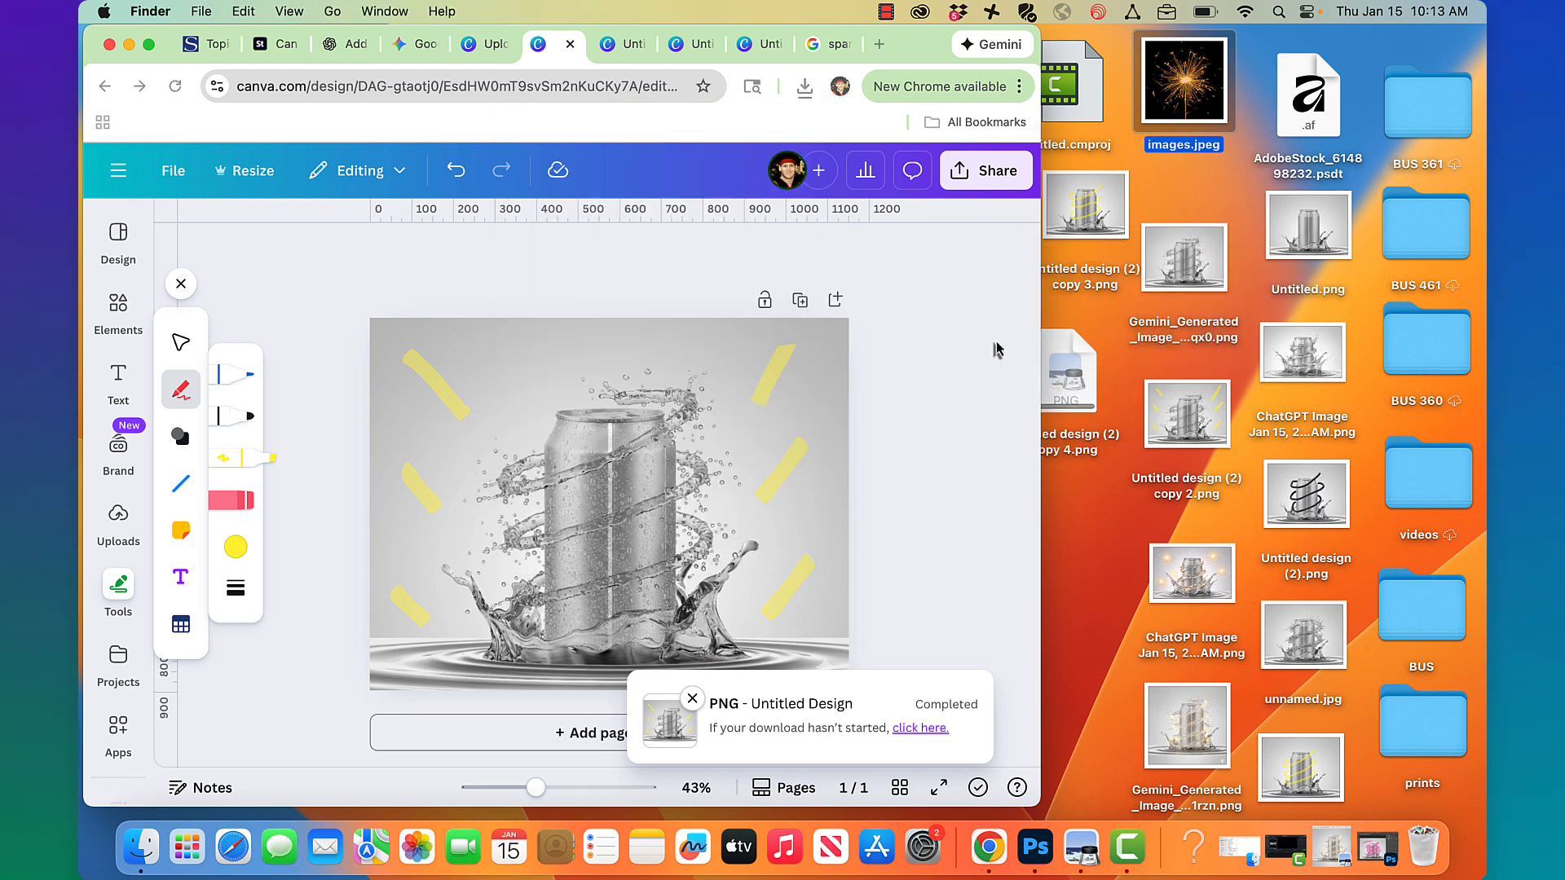
- Attach Untitled design (2) copy 4.png and images.jpeg to the Gemini chat and submit "add the second image light effect where the yellow is painted"
{"action": "left_click", "coordinate": [417, 50]}
{"action": "left_click_drag", "start_coordinate": [1096, 391], "coordinate": [634, 754]}
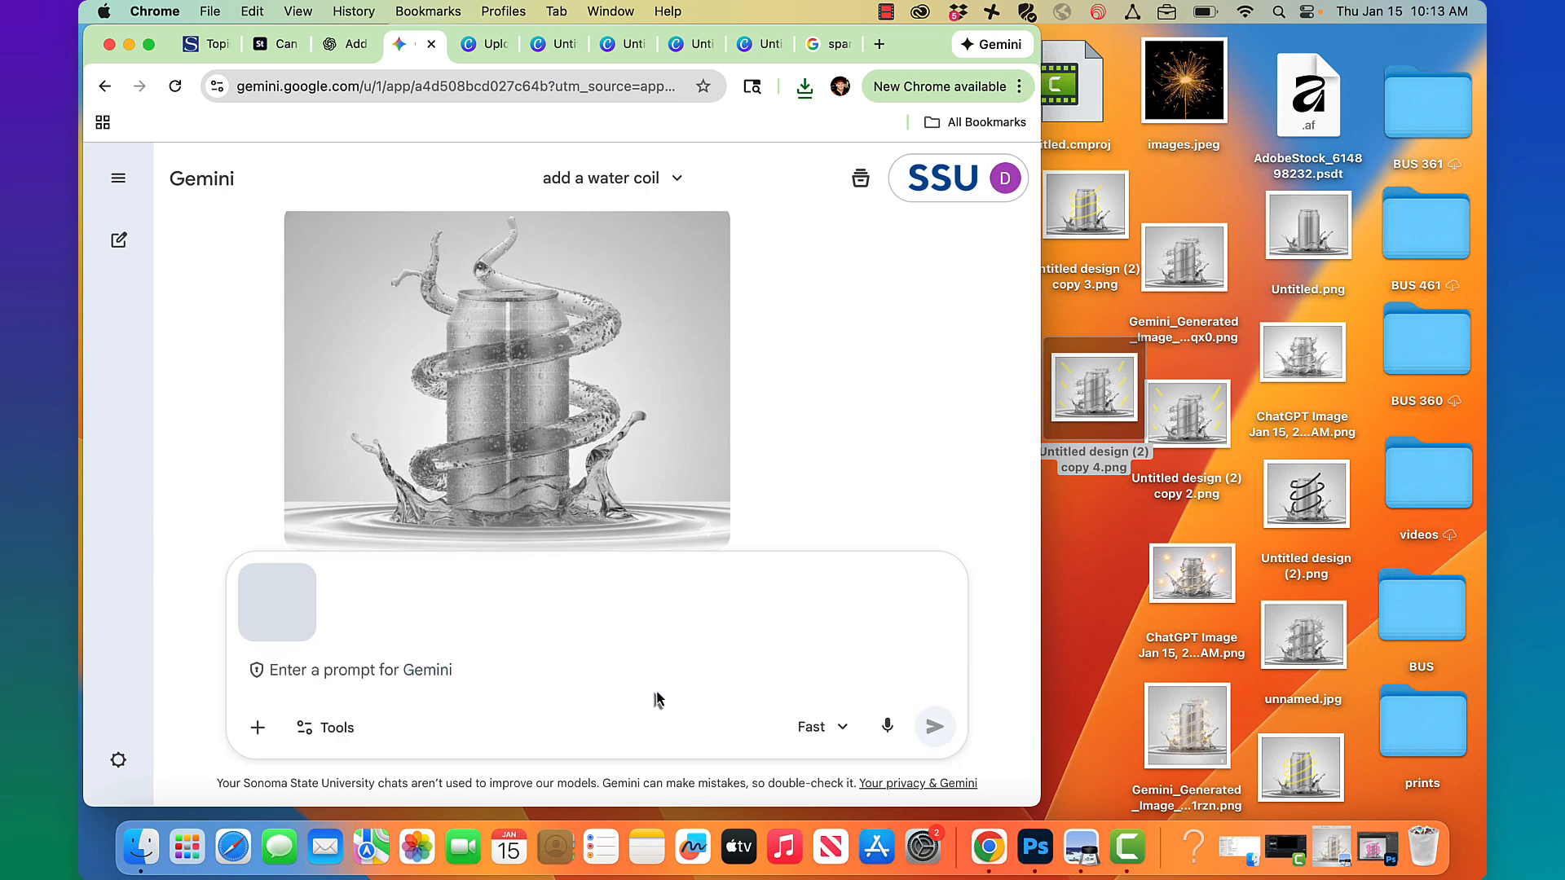
{"action": "left_click_drag", "start_coordinate": [1205, 101], "coordinate": [620, 611]}
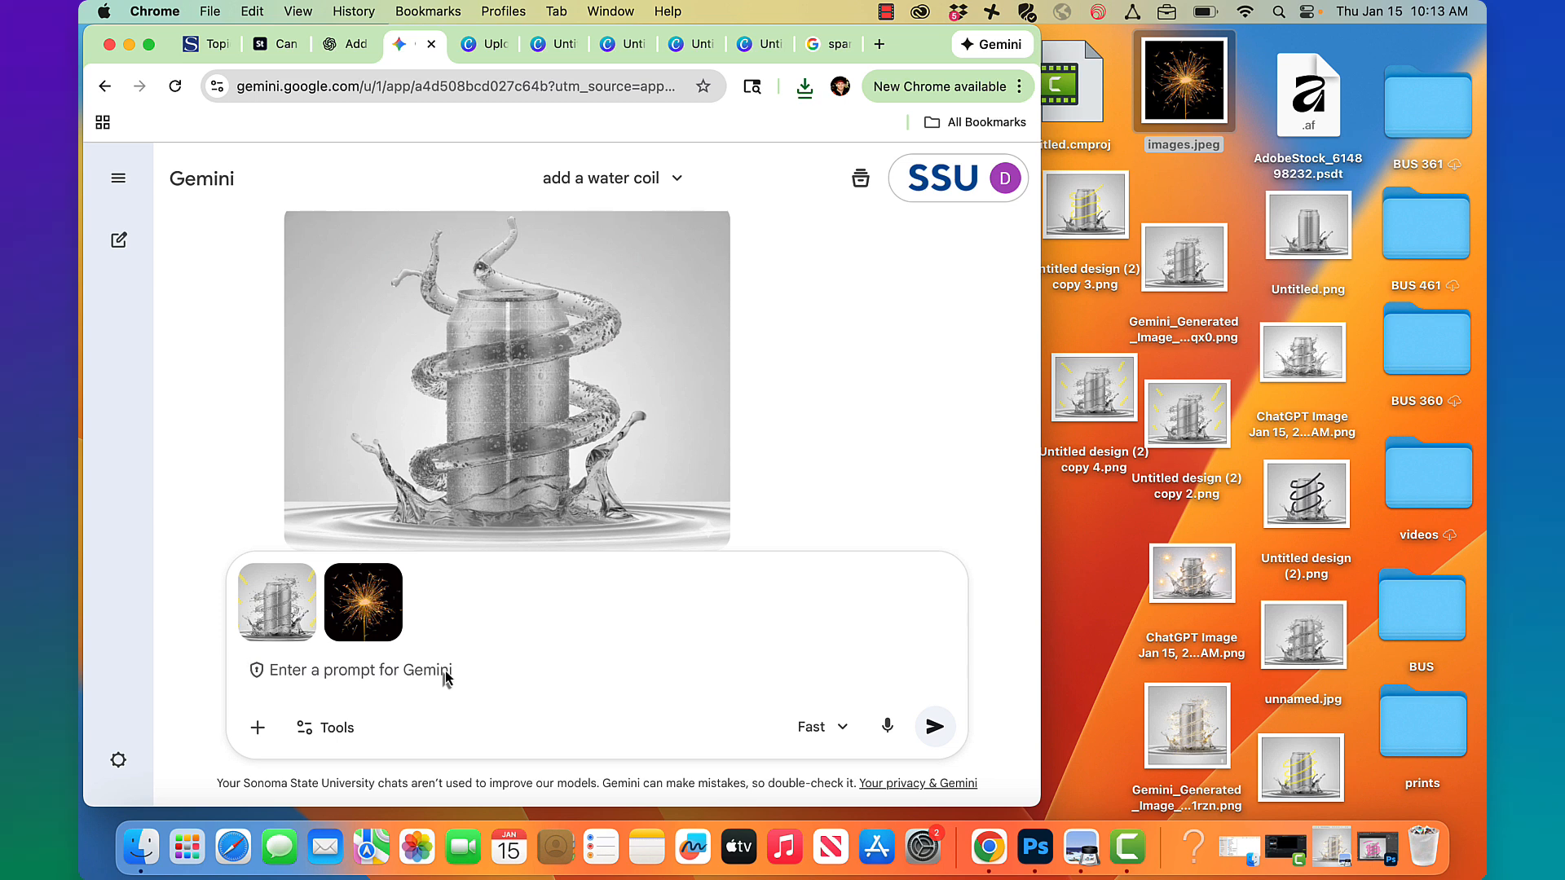
{"action": "type", "text": "add the second image light"}
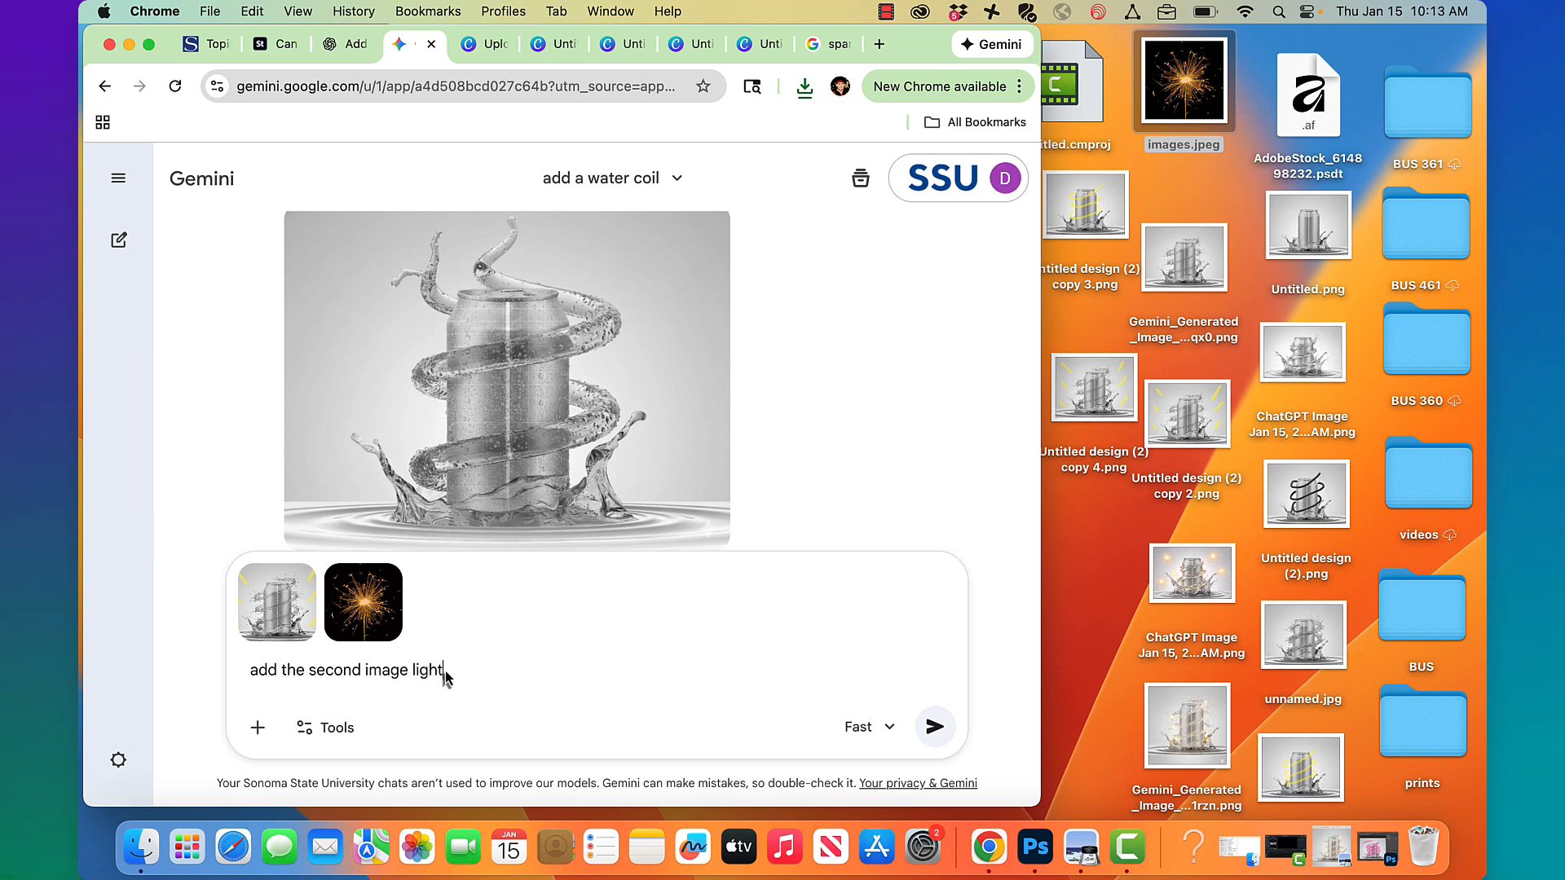
{"action": "type", "text": "effect where the yello"}
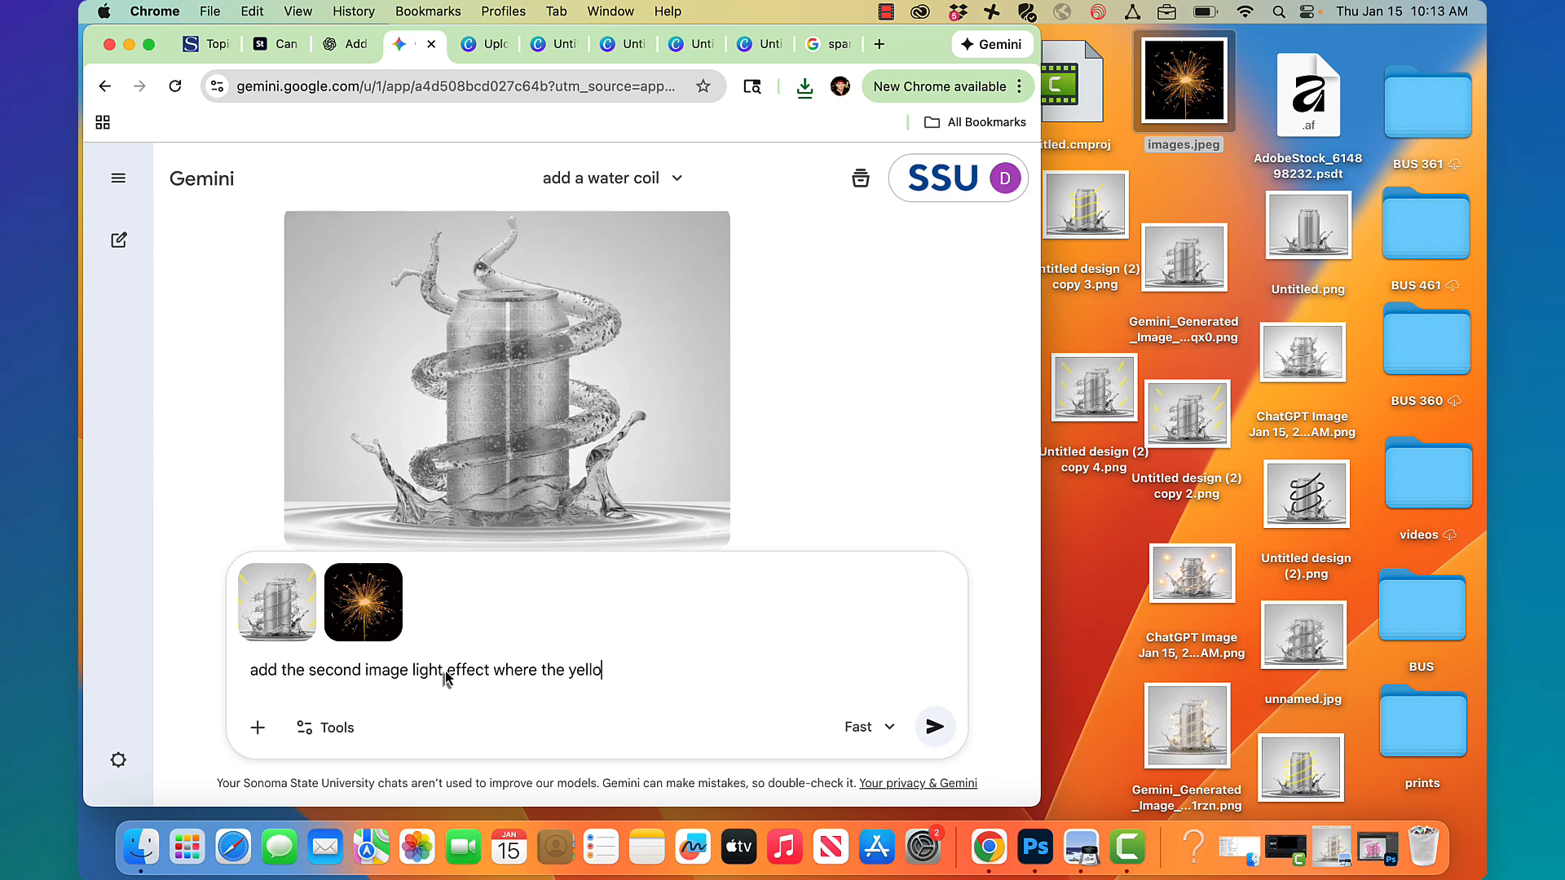
{"action": "type", "text": "w is painted"}
{"action": "key", "text": "Return"}
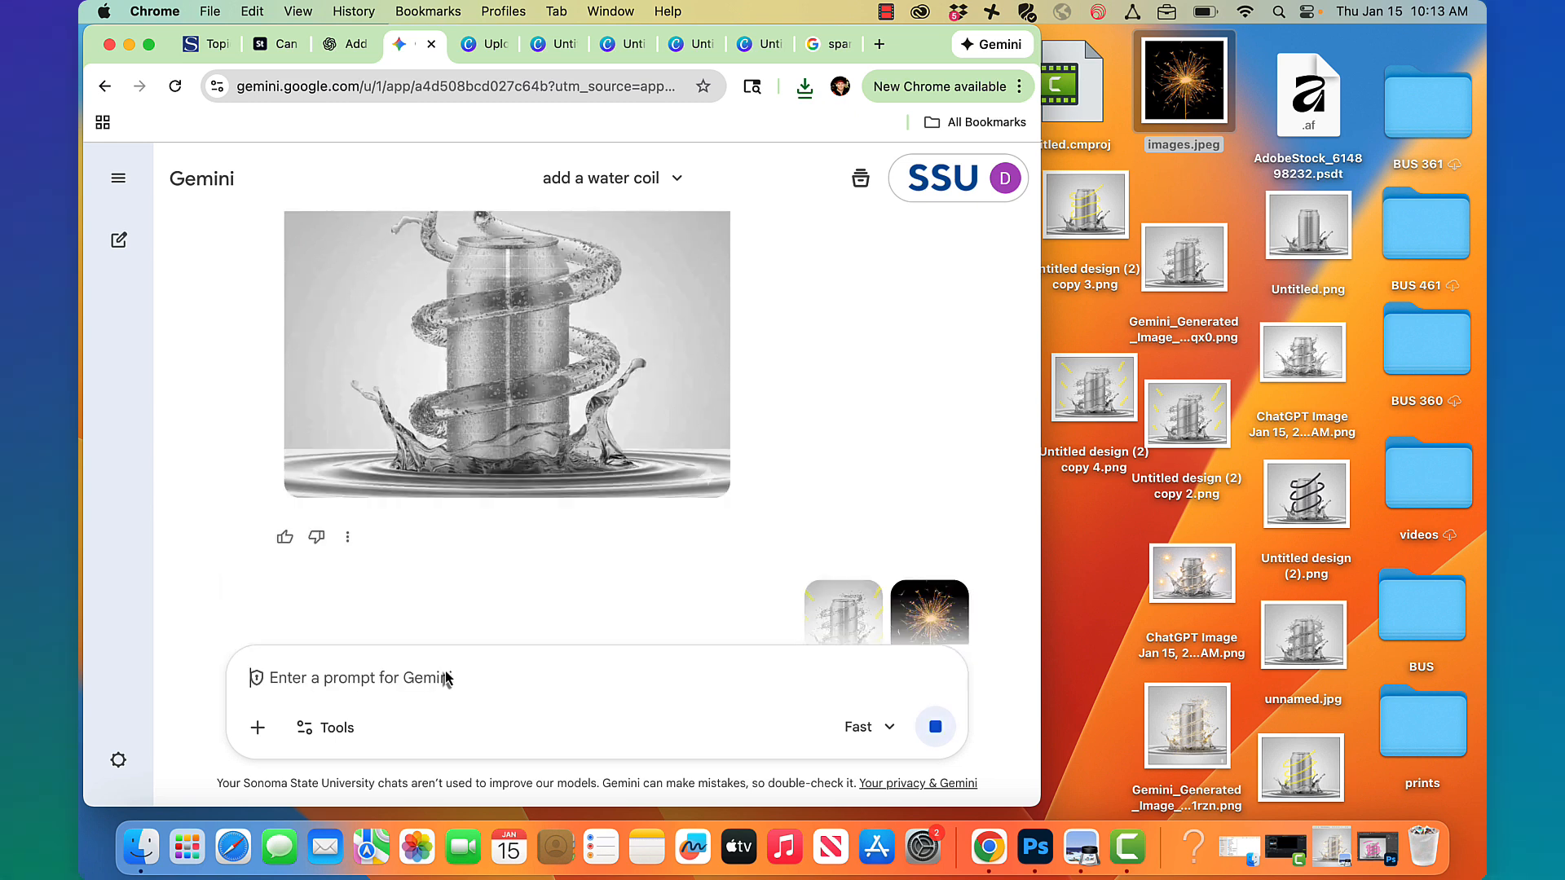
- Check ChatGPT's sparkler image generation and view Gemini's sparkler result
{"action": "left_click", "coordinate": [357, 51]}
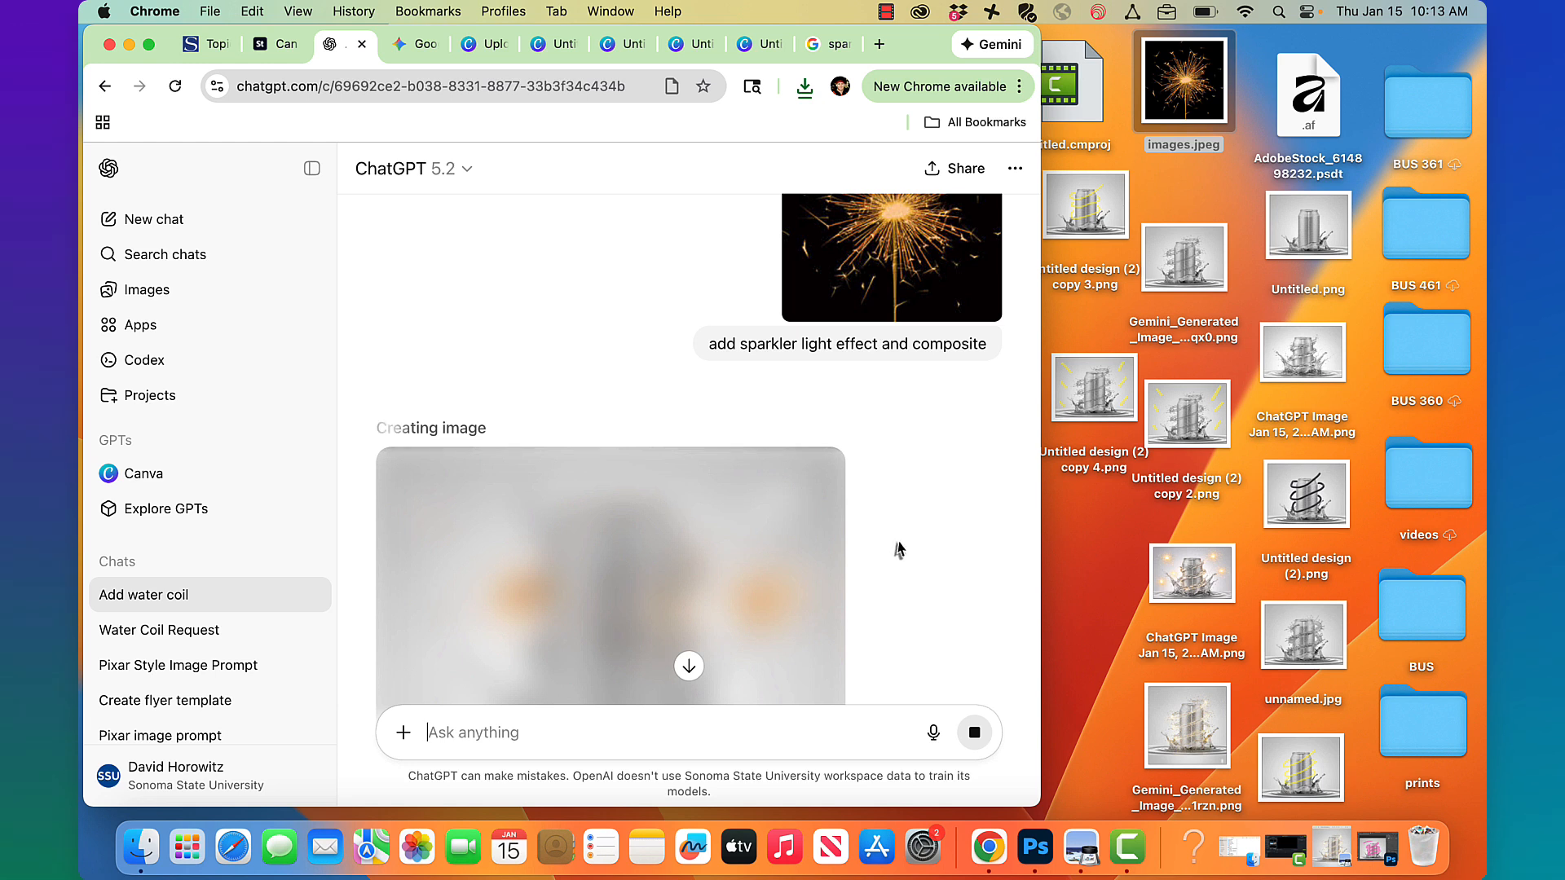
{"action": "scroll", "coordinate": [898, 542], "scroll_direction": "down", "scroll_amount": 3}
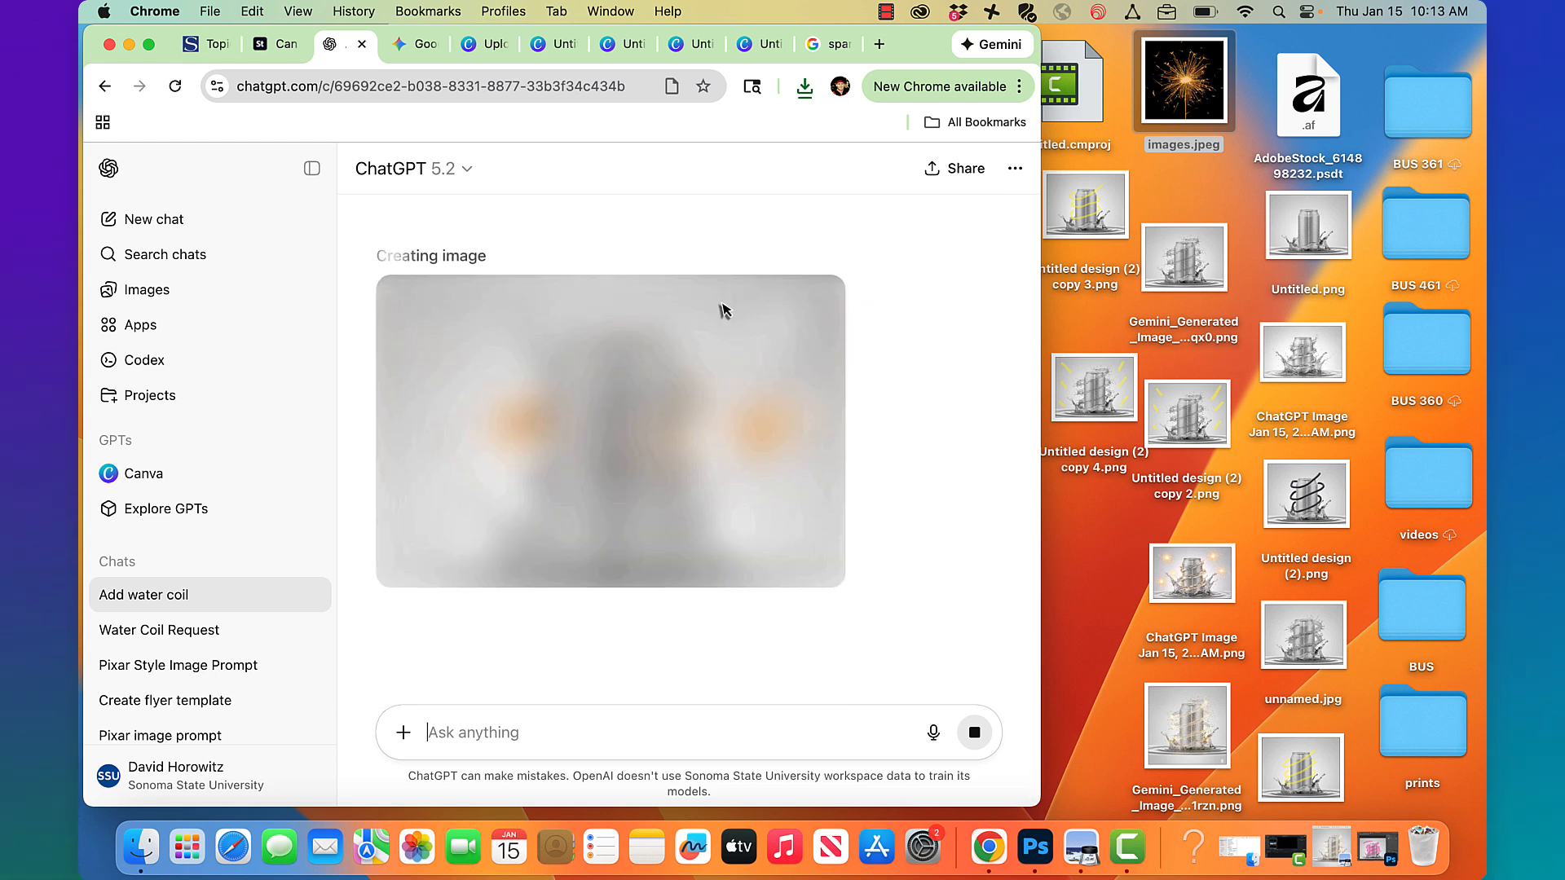
{"action": "left_click", "coordinate": [425, 46]}
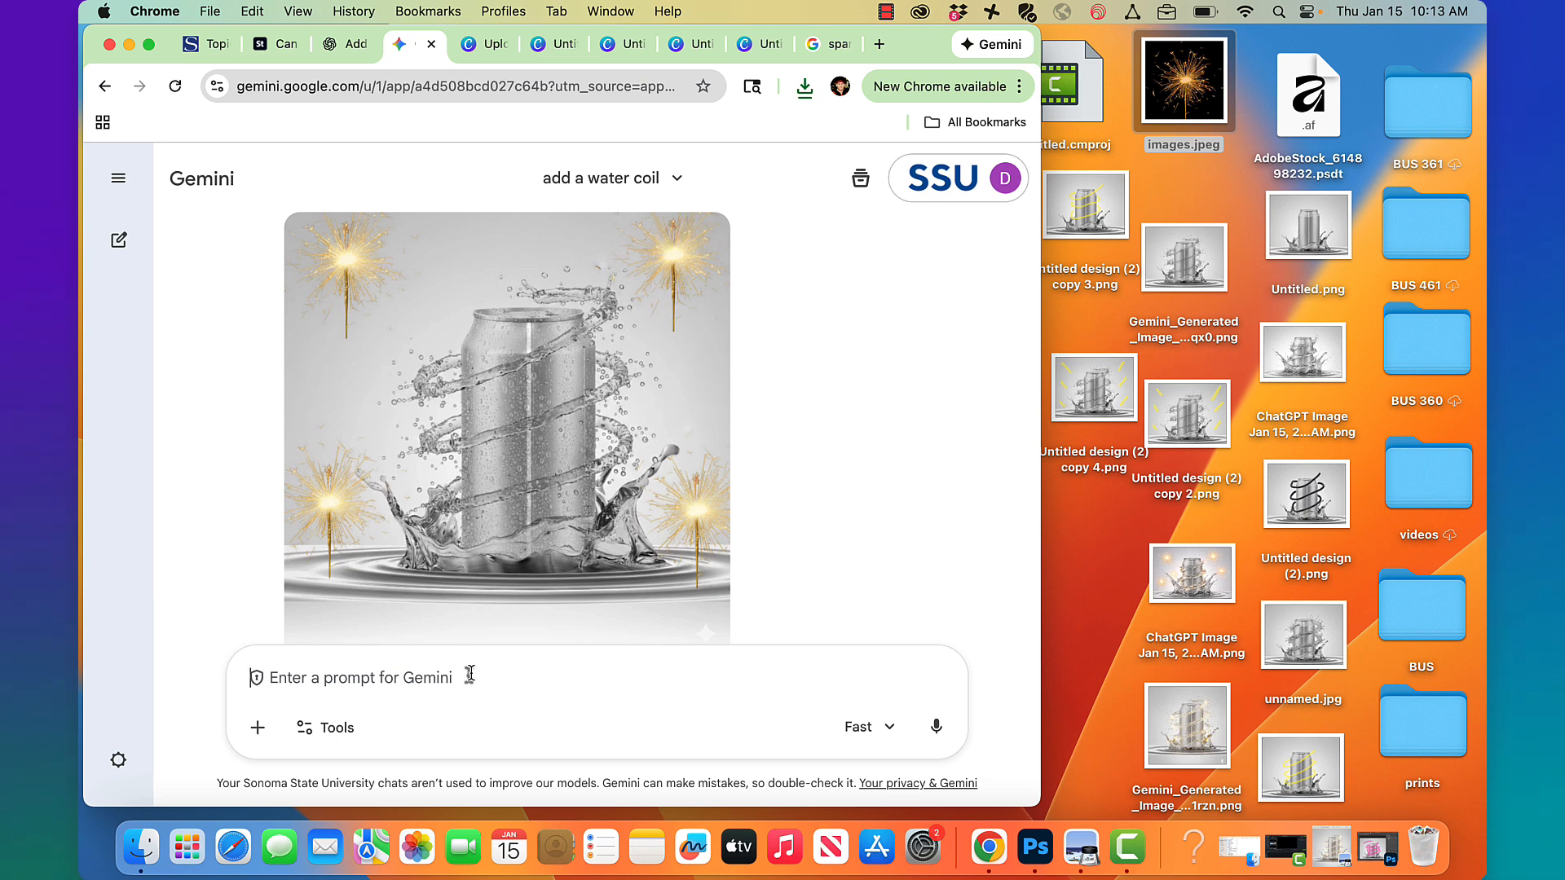
- Submit "remove the black part of the sparkler and composite the yellow light effect into the water" in Gemini's "add a water coil" chat
{"action": "type", "text": "remove the black part o"}
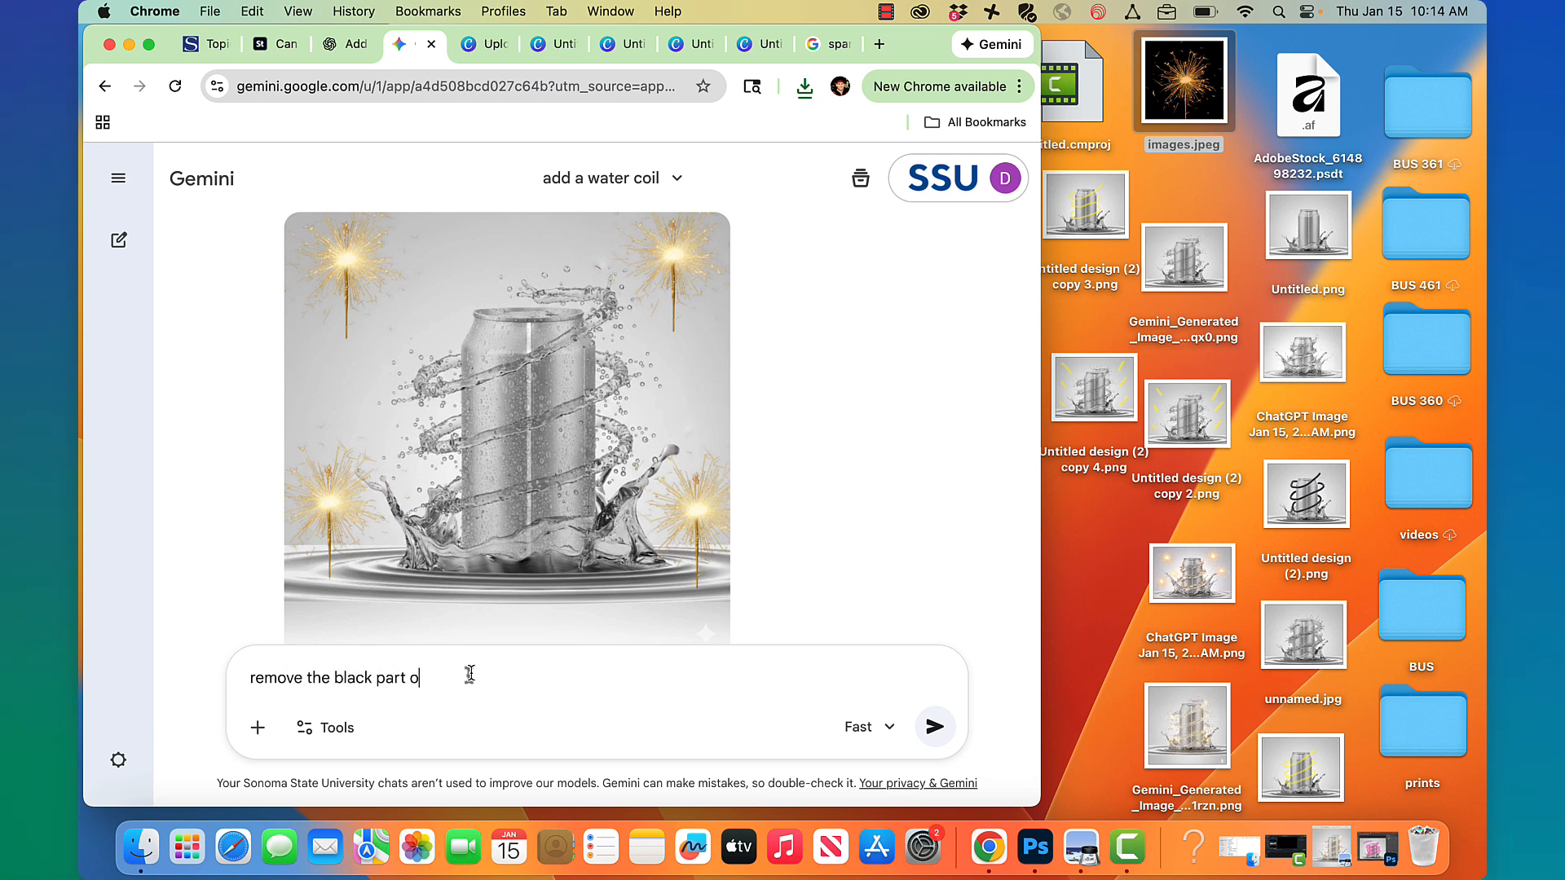
{"action": "type", "text": "sparkler and"}
{"action": "left_click", "coordinate": [118, 177]}
{"action": "left_click", "coordinate": [200, 574]}
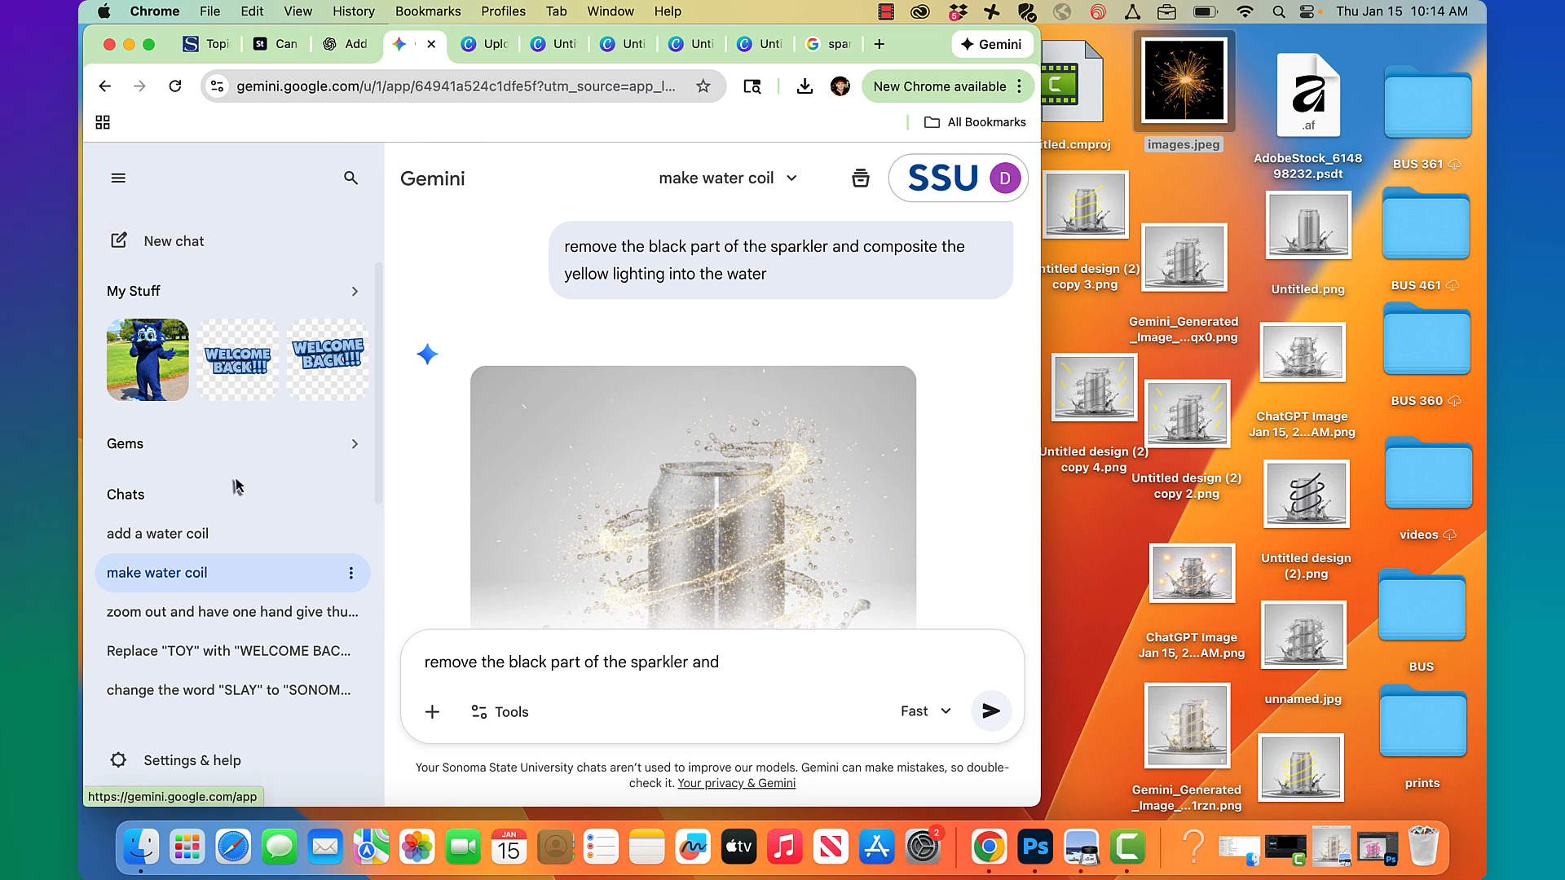
{"action": "left_click", "coordinate": [223, 534]}
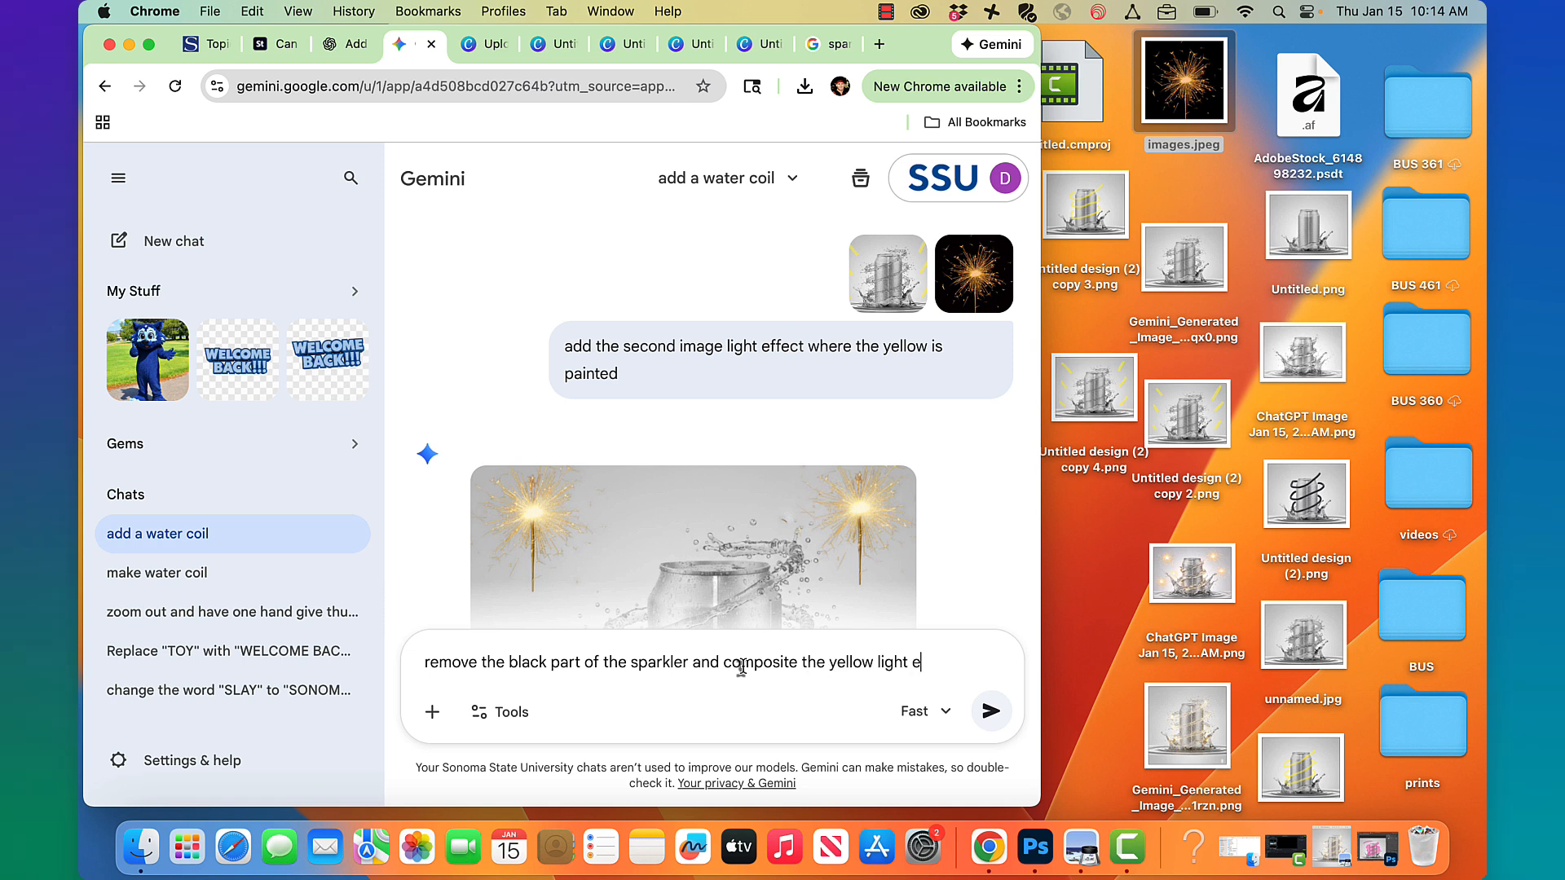
{"action": "type", "text": "the water"}
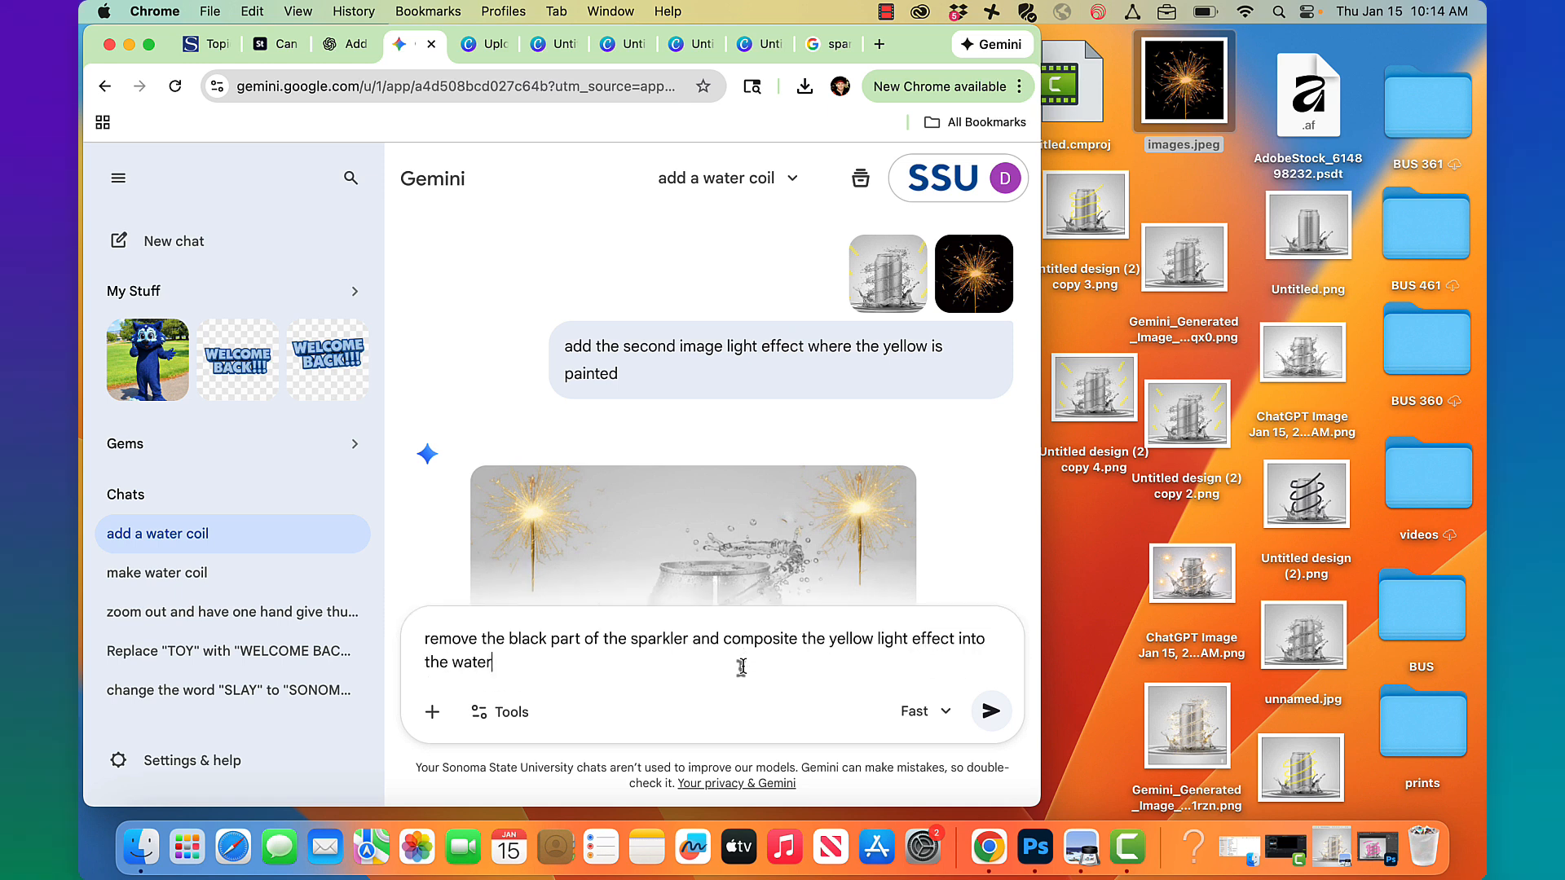
{"action": "key", "text": "Return"}
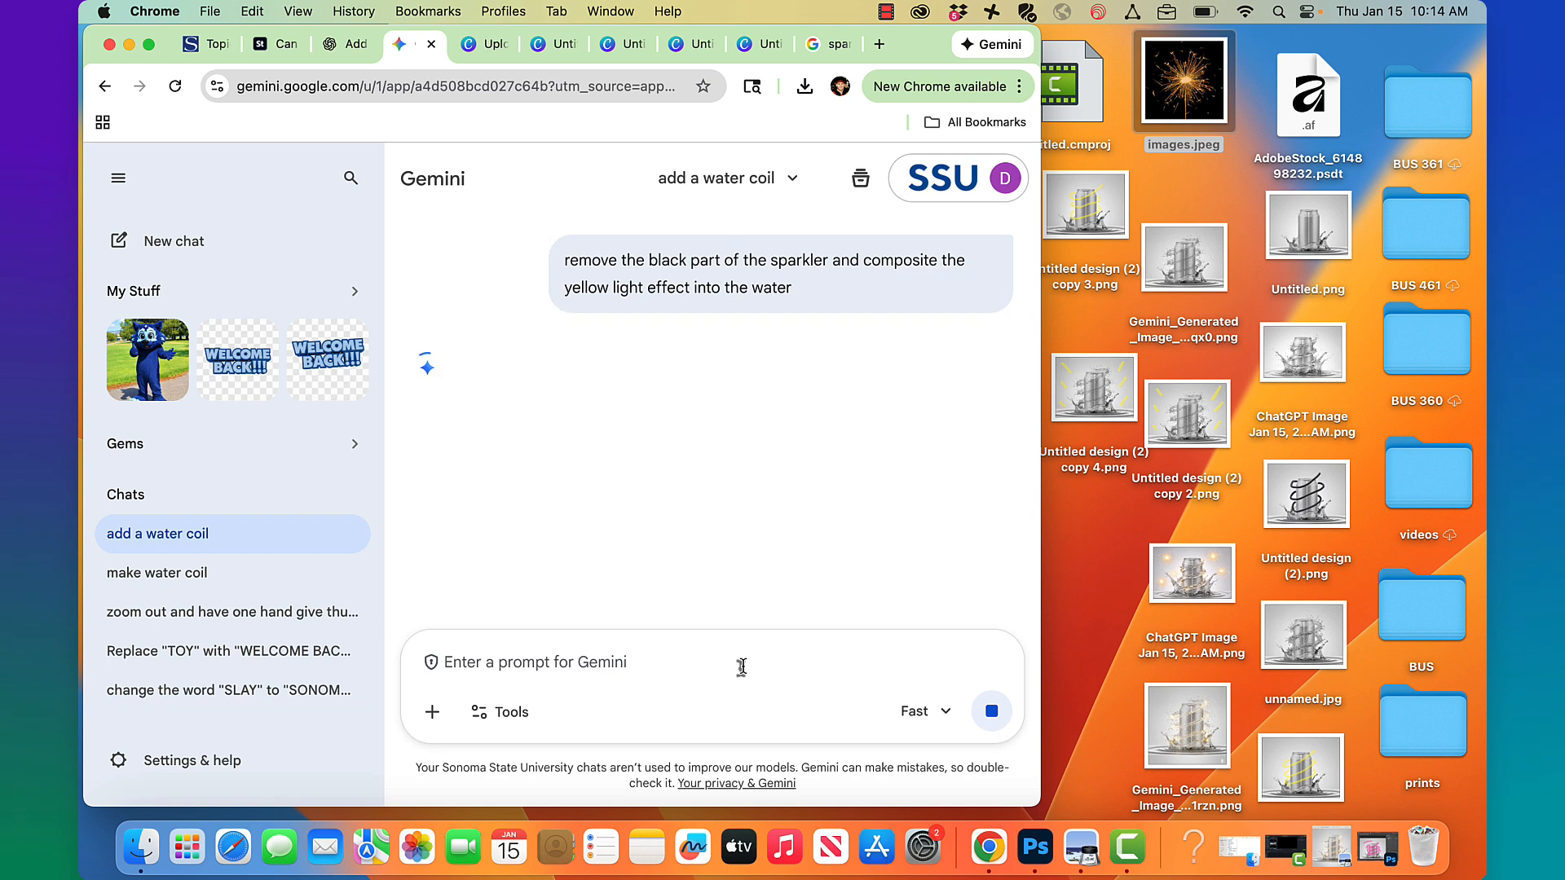
- Switch to ChatGPT and review the prompts and sparkler images in the earlier Water Coil Request chat
{"action": "left_click", "coordinate": [353, 51]}
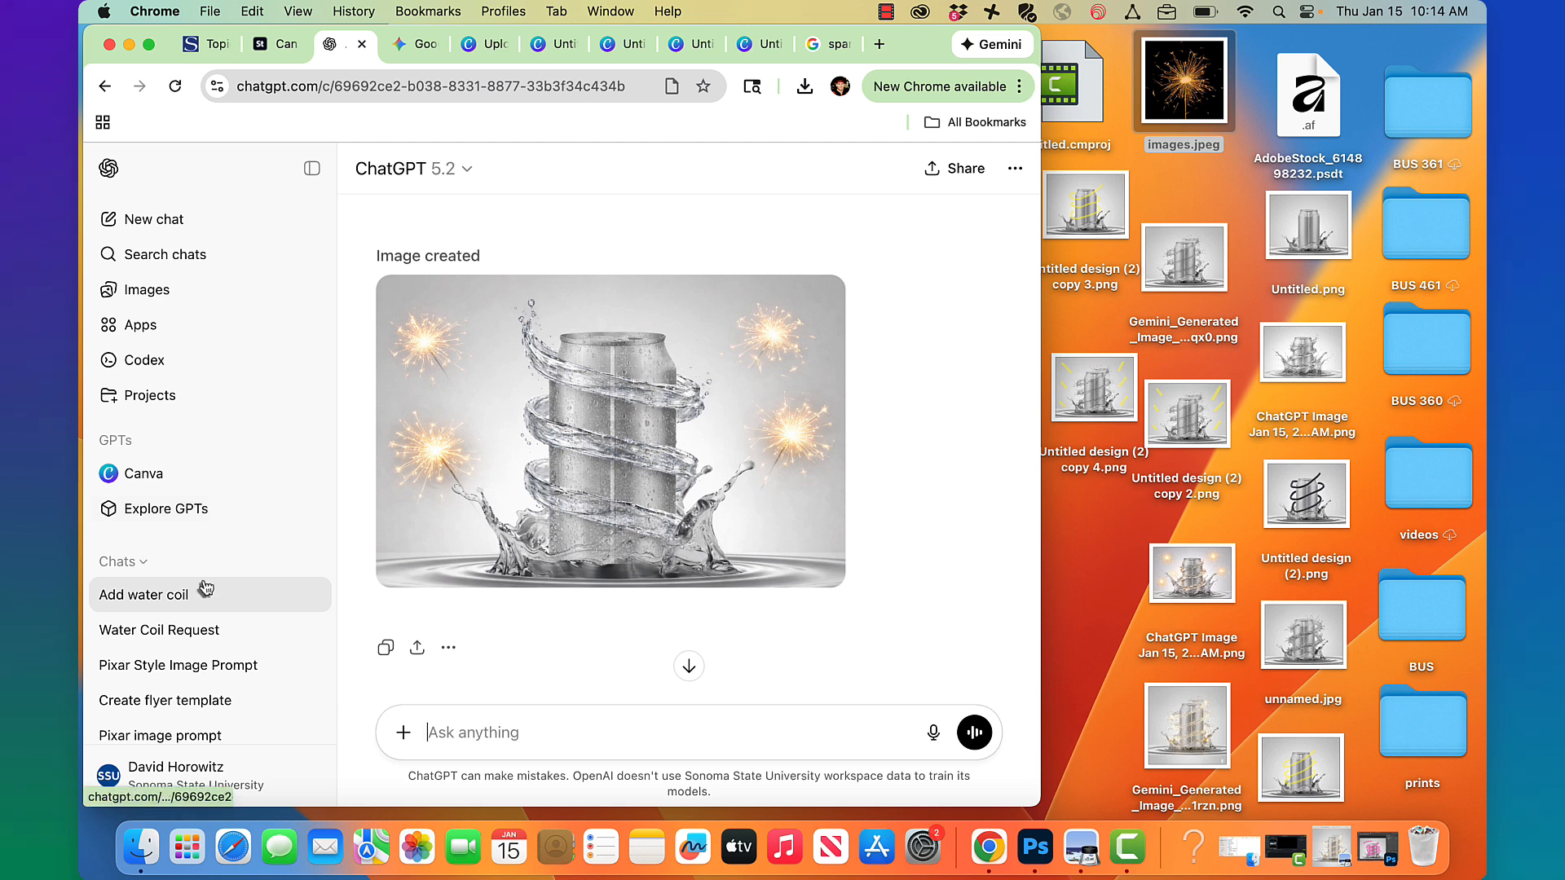
{"action": "left_click", "coordinate": [206, 632]}
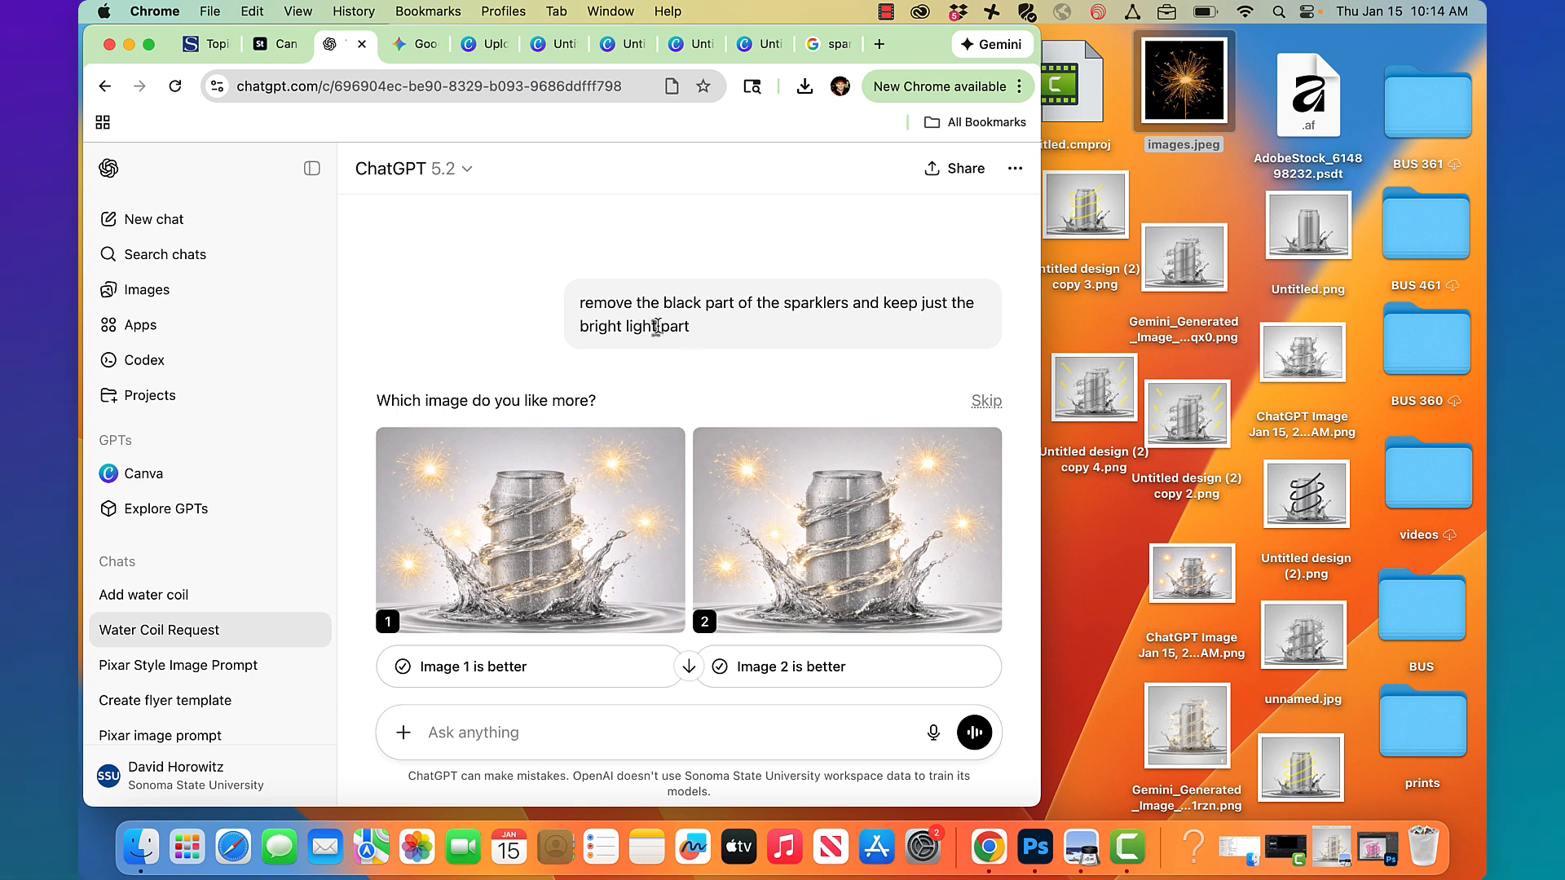
{"action": "scroll", "coordinate": [656, 325], "scroll_direction": "up", "scroll_amount": 5}
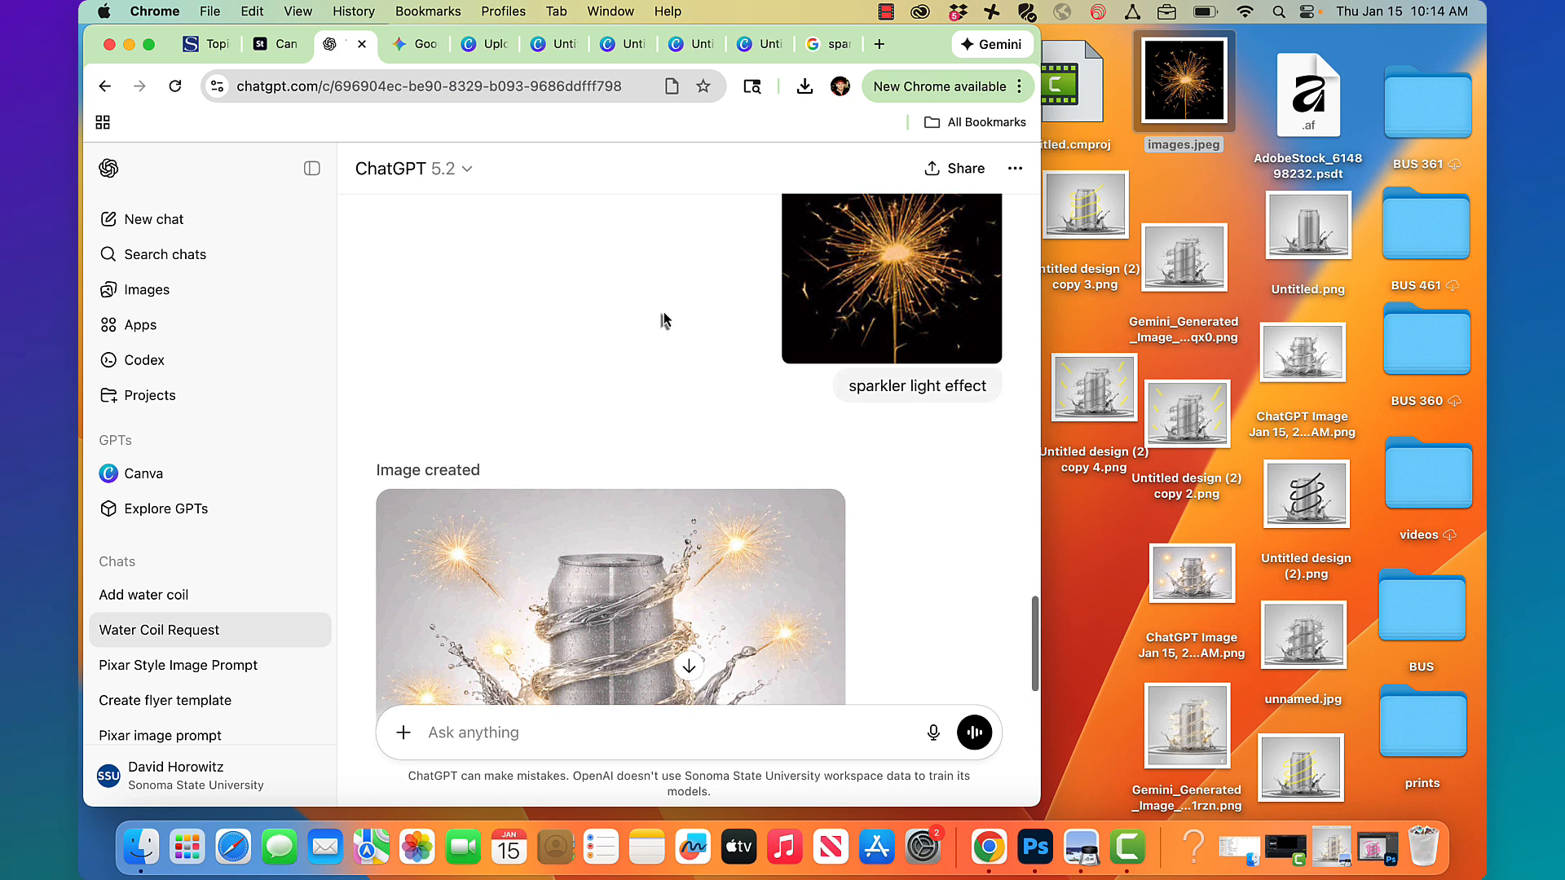
{"action": "scroll", "coordinate": [663, 311], "scroll_direction": "down", "scroll_amount": 3}
{"action": "scroll", "coordinate": [663, 311], "scroll_direction": "up", "scroll_amount": 10}
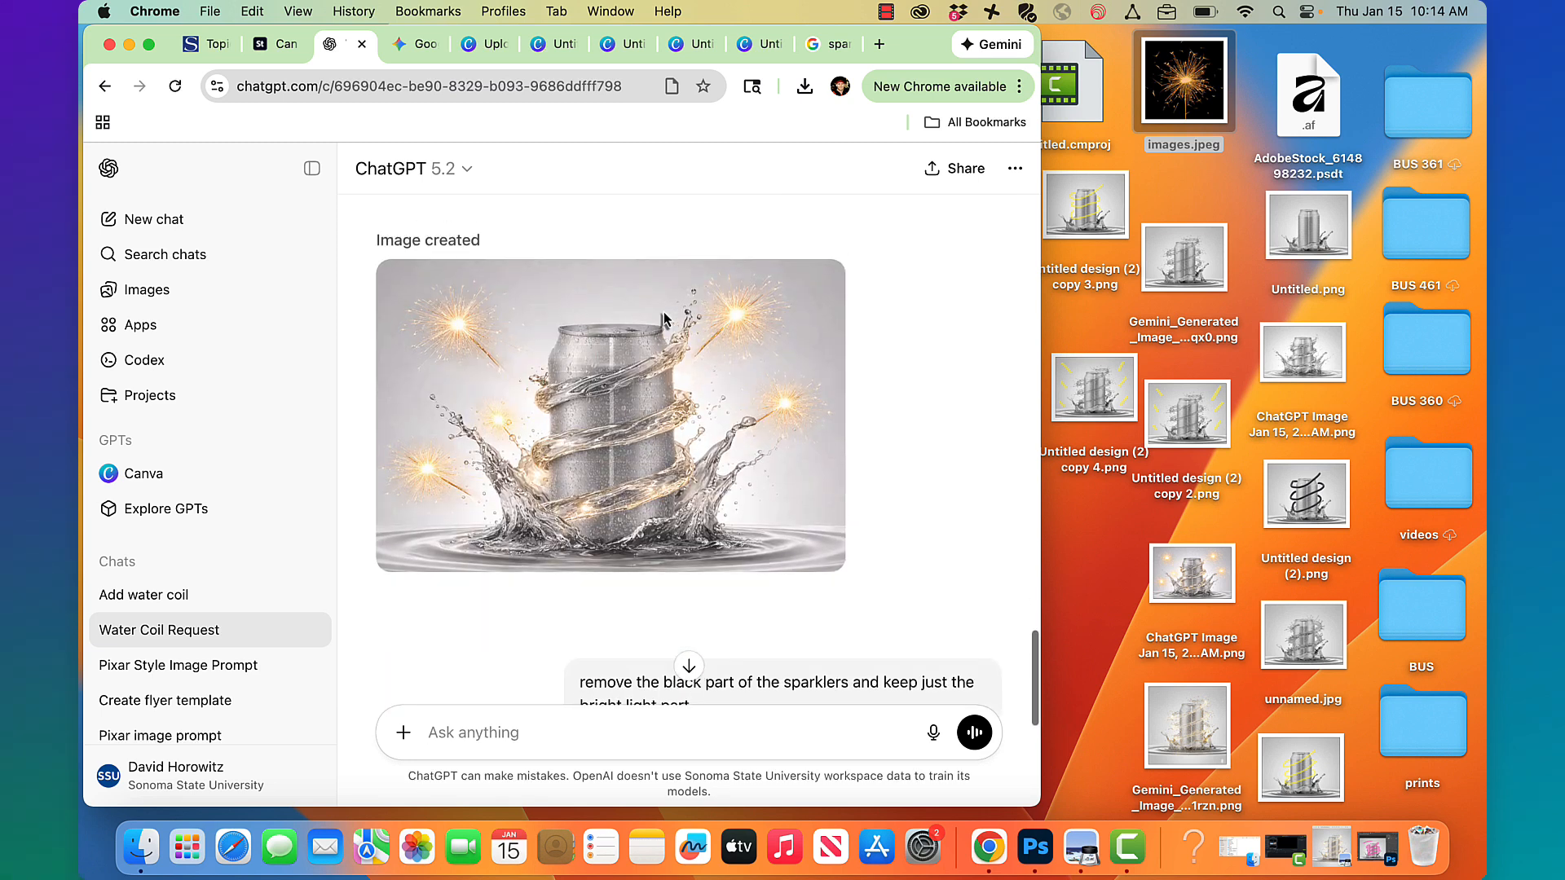
{"action": "scroll", "coordinate": [663, 311], "scroll_direction": "down", "scroll_amount": 3}
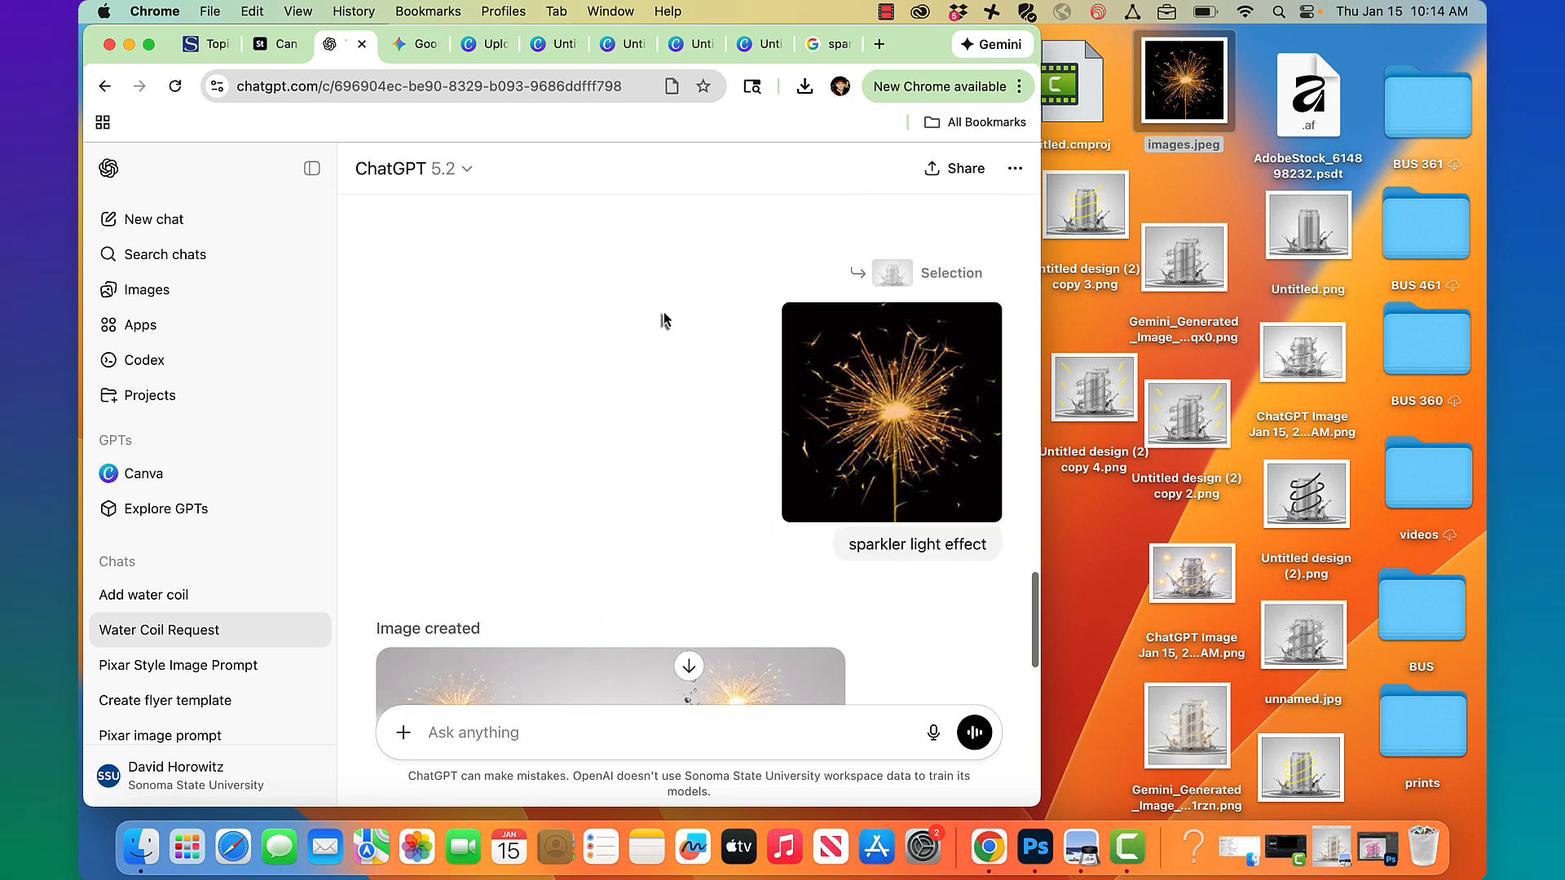
{"action": "scroll", "coordinate": [719, 313], "scroll_direction": "down", "scroll_amount": 3}
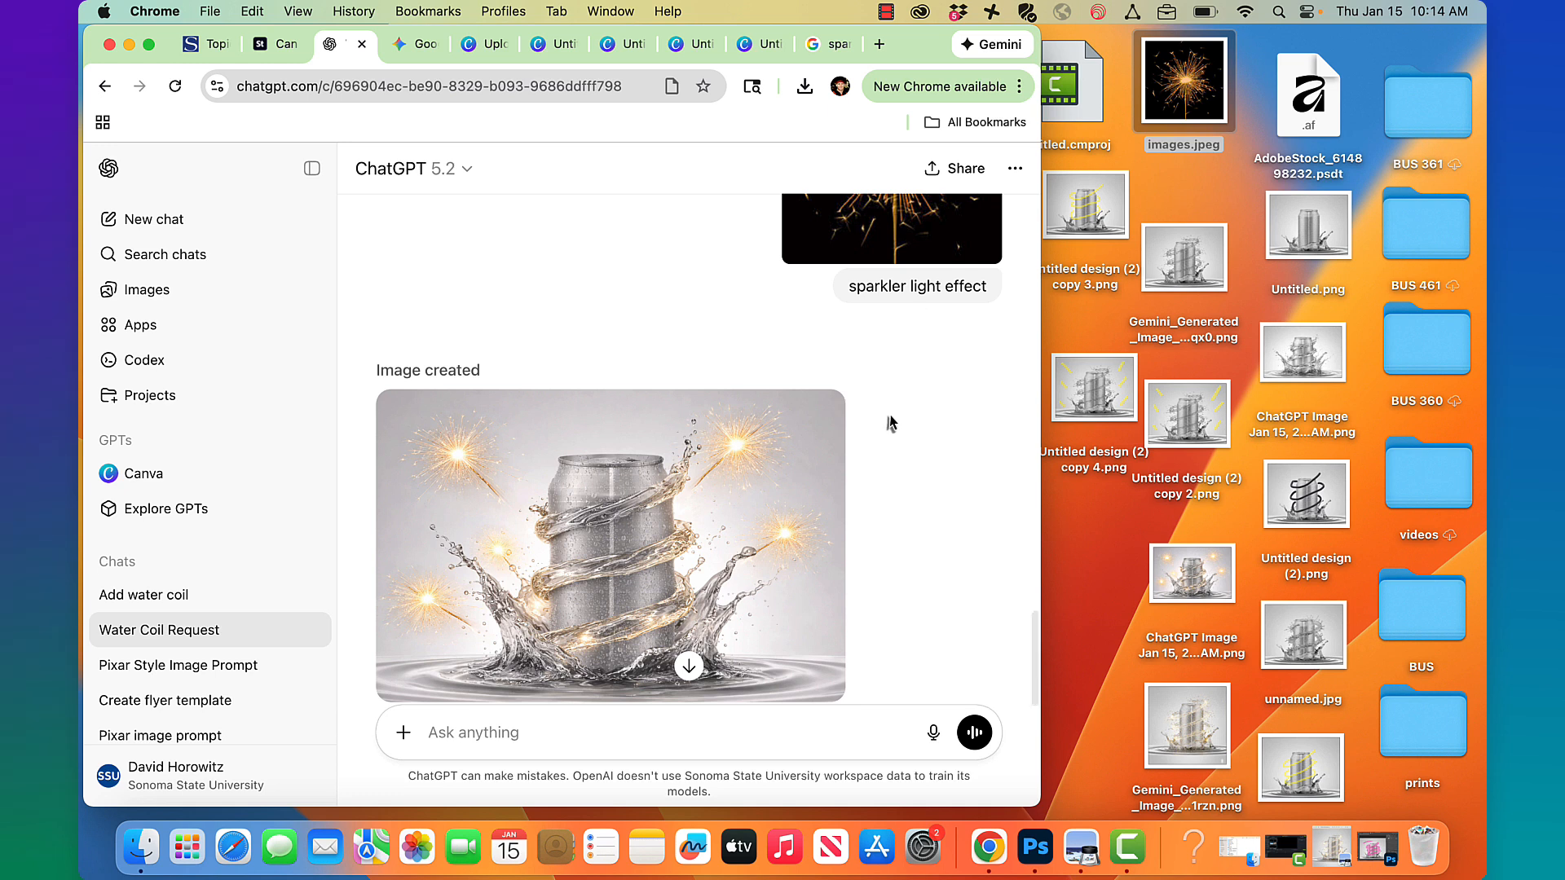
{"action": "scroll", "coordinate": [789, 423], "scroll_direction": "down", "scroll_amount": 5}
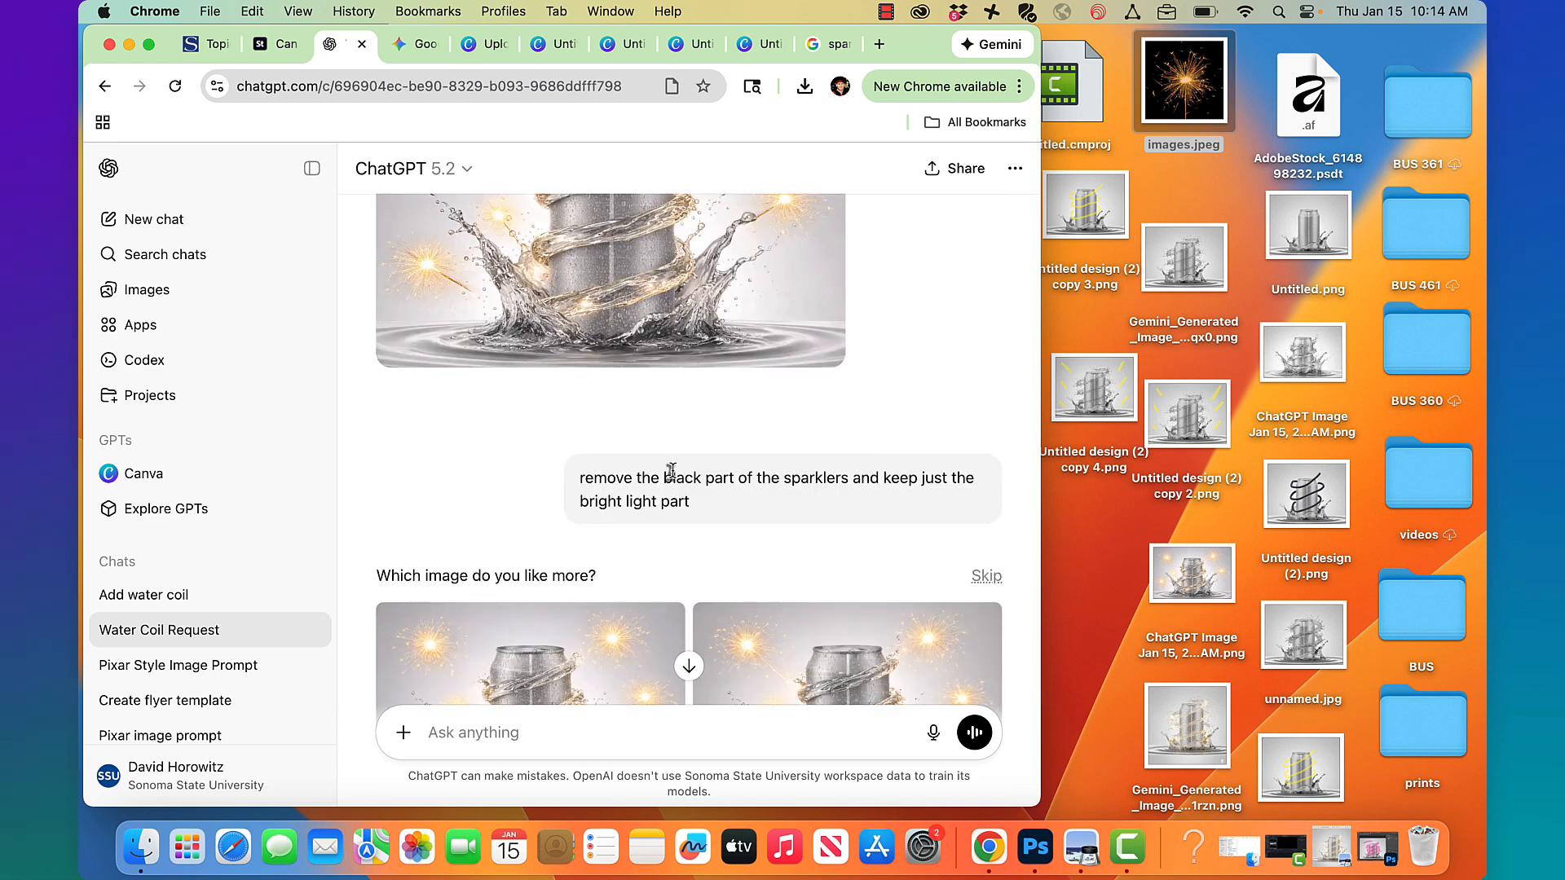
{"action": "scroll", "coordinate": [650, 361], "scroll_direction": "down", "scroll_amount": 4}
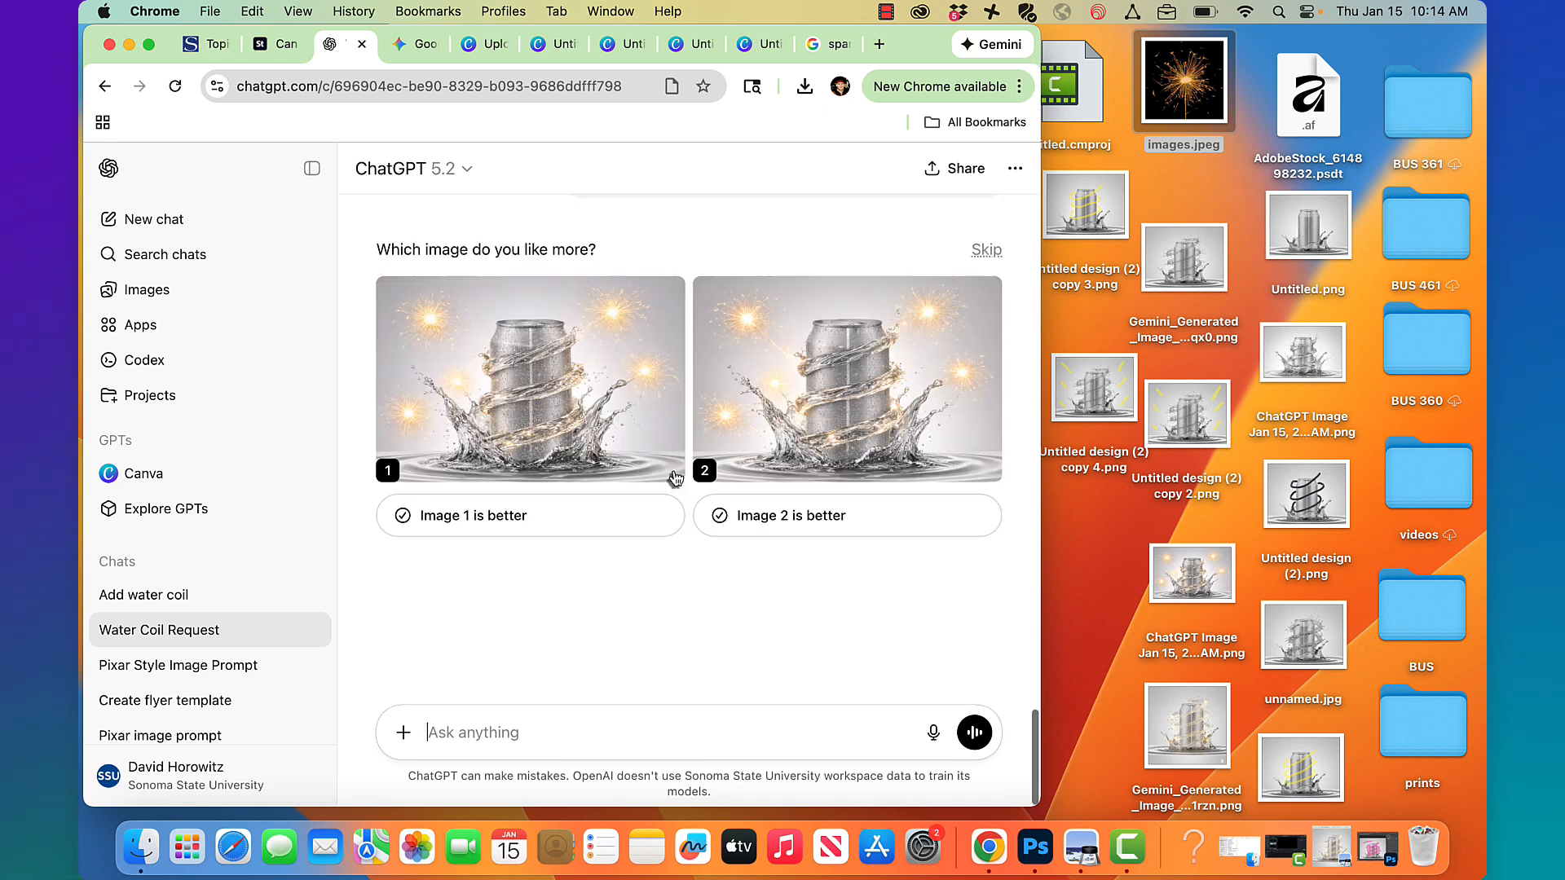
- Submit "remove the black part of the sparkler and composite the light effect into the water" in ChatGPT's "Add water coil" chat
{"action": "left_click", "coordinate": [155, 607]}
{"action": "scroll", "coordinate": [407, 647], "scroll_direction": "down", "scroll_amount": 2}
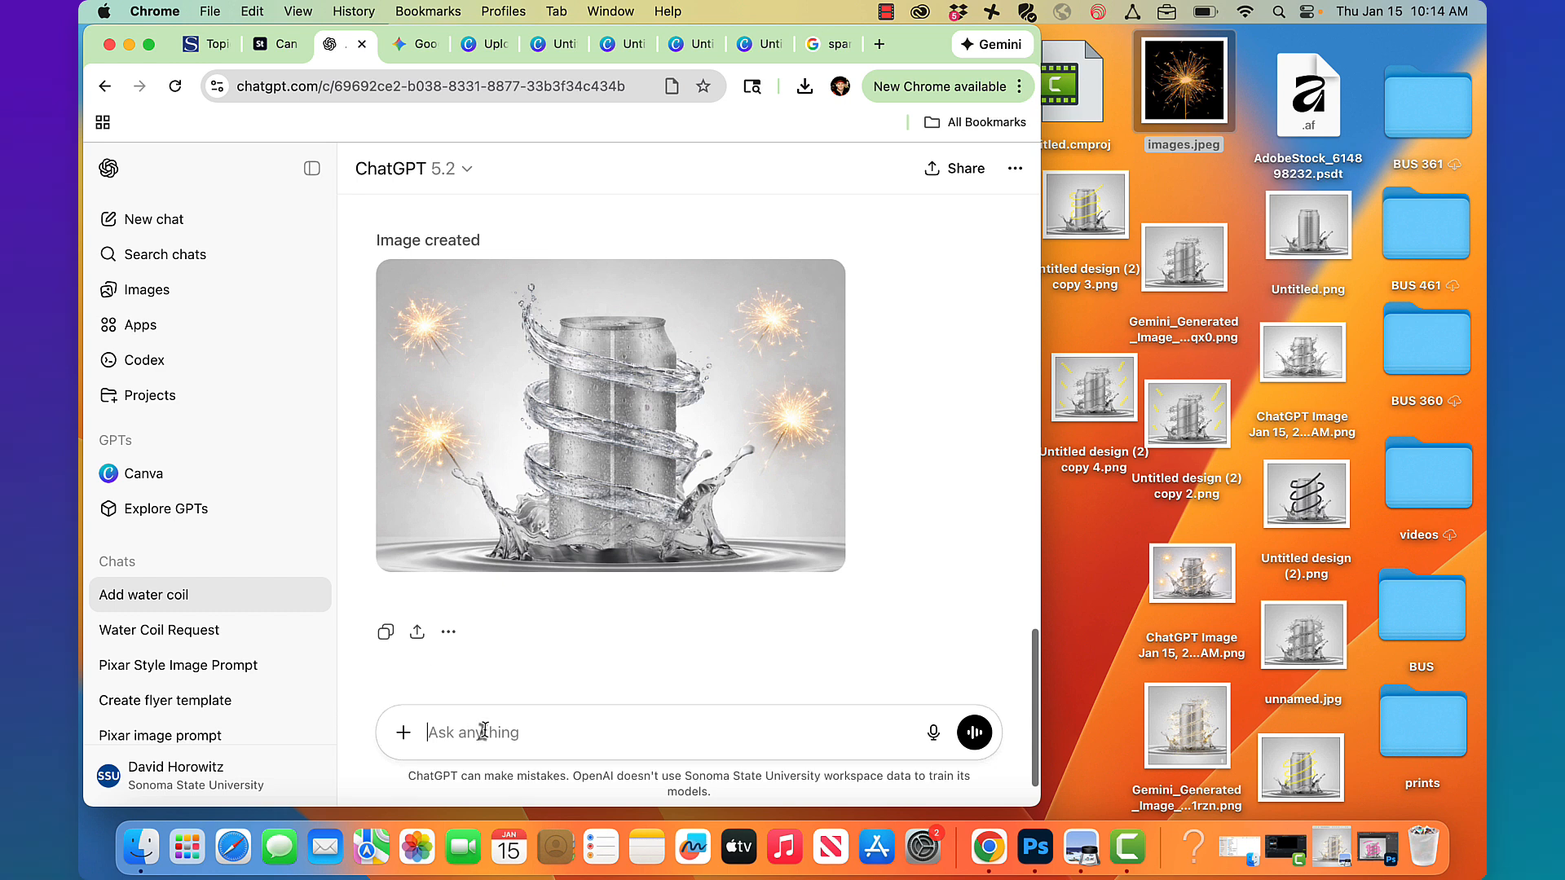
{"action": "type", "text": "remove the b"}
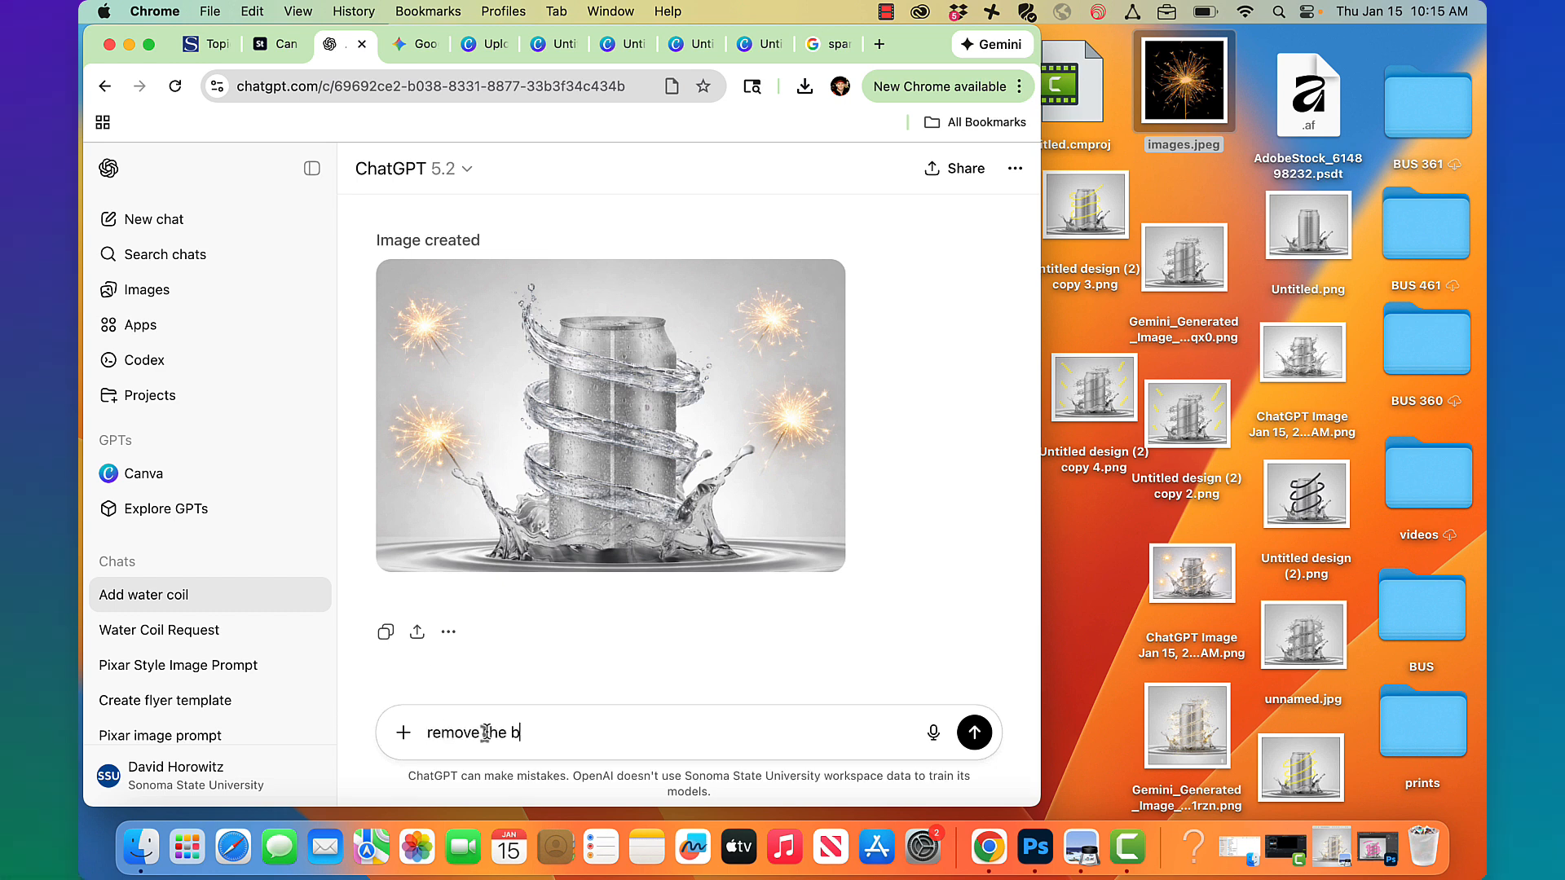
{"action": "type", "text": "lack part of the spa"}
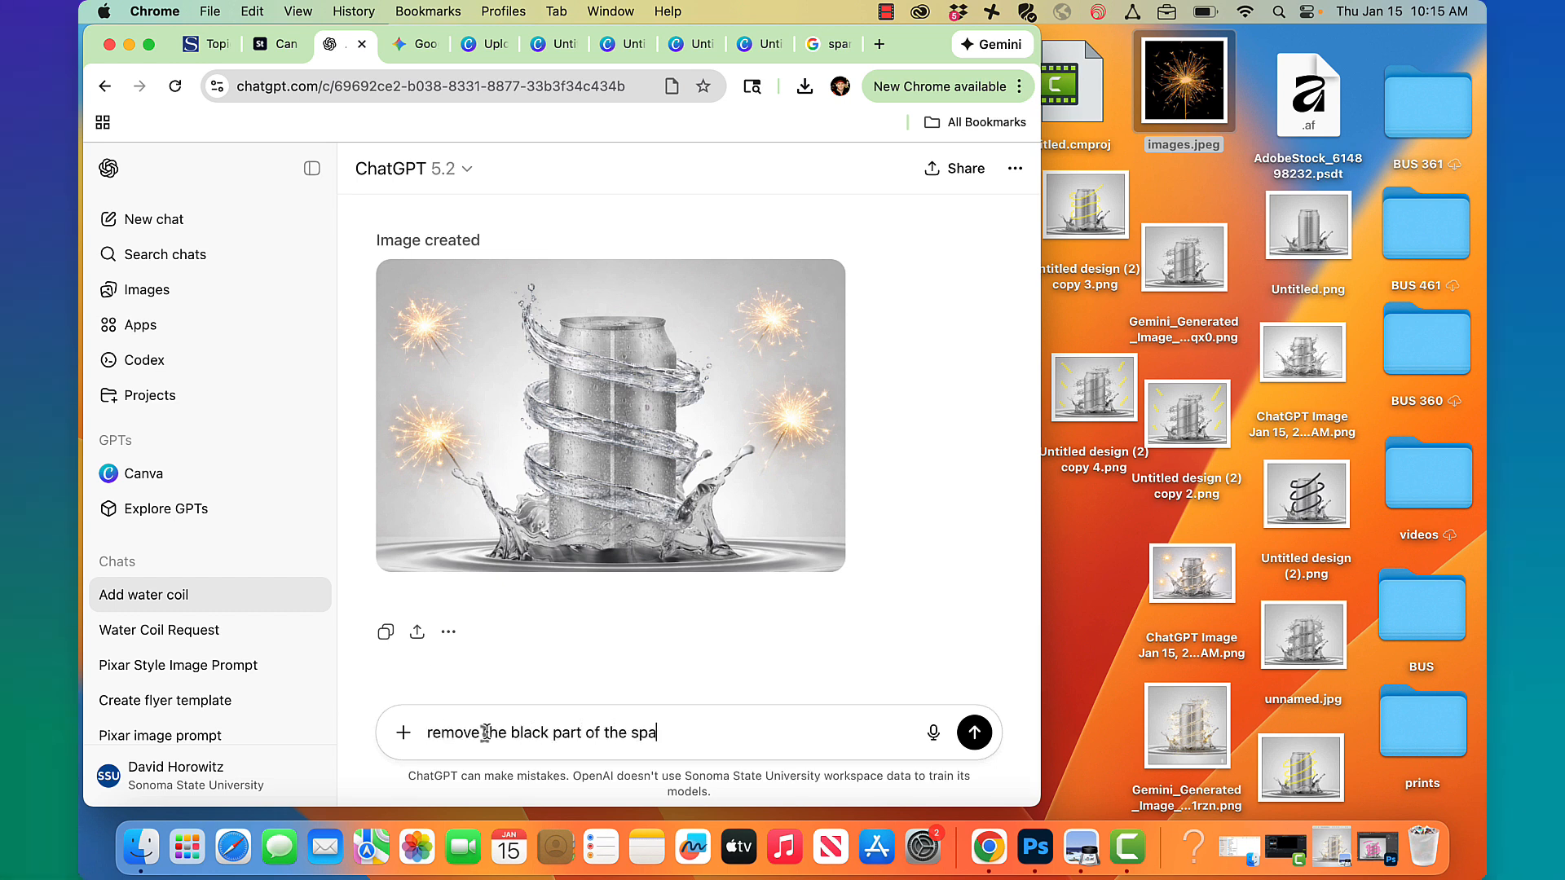
{"action": "type", "text": "rkler and compostie"}
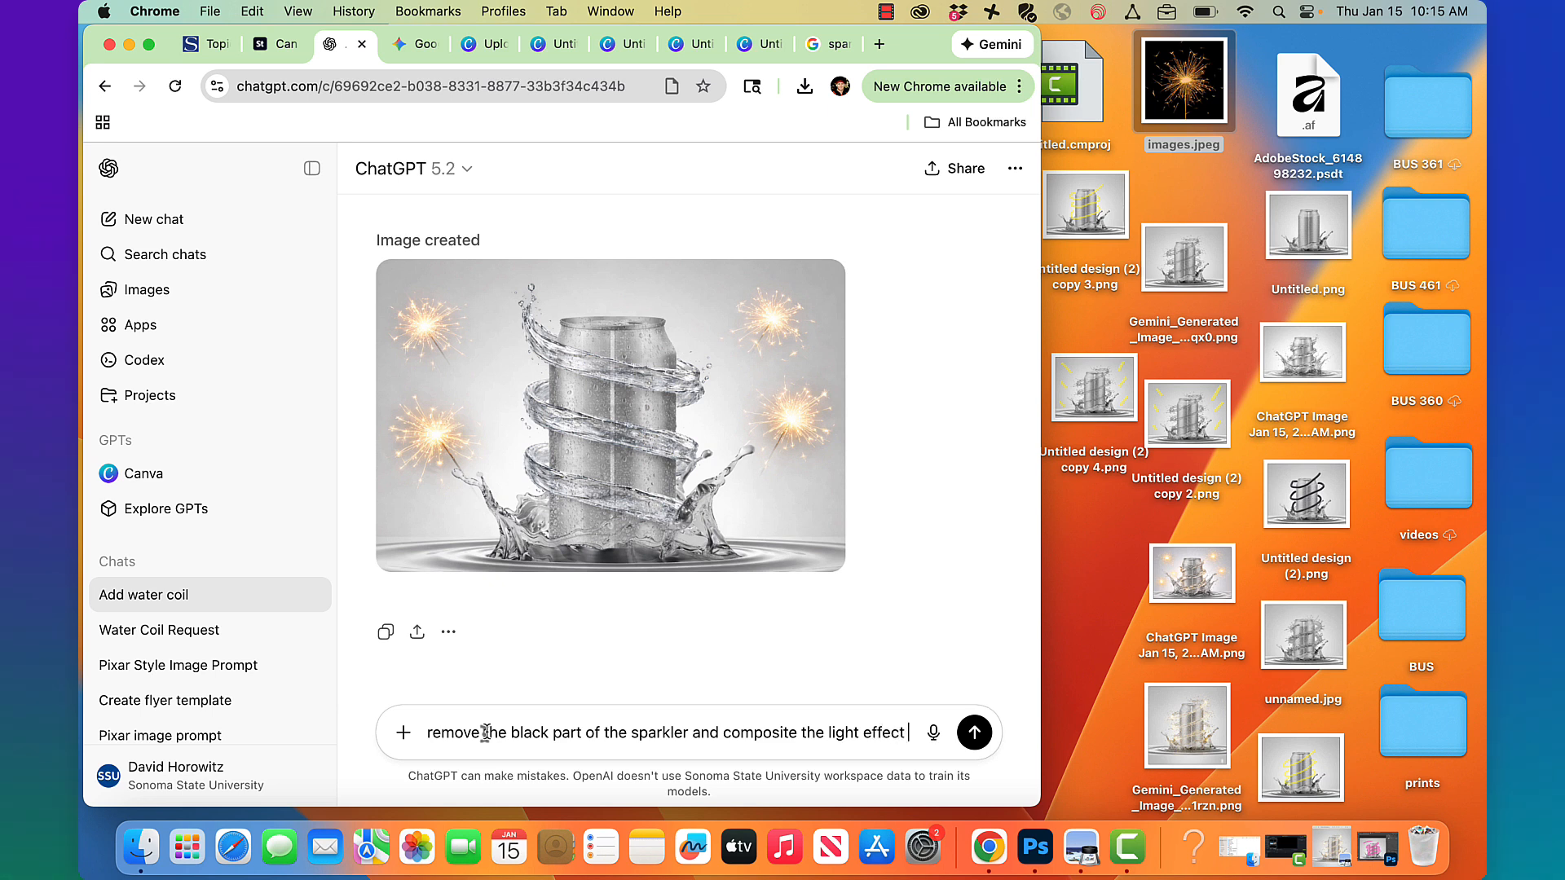
{"action": "type", "text": "into the water"}
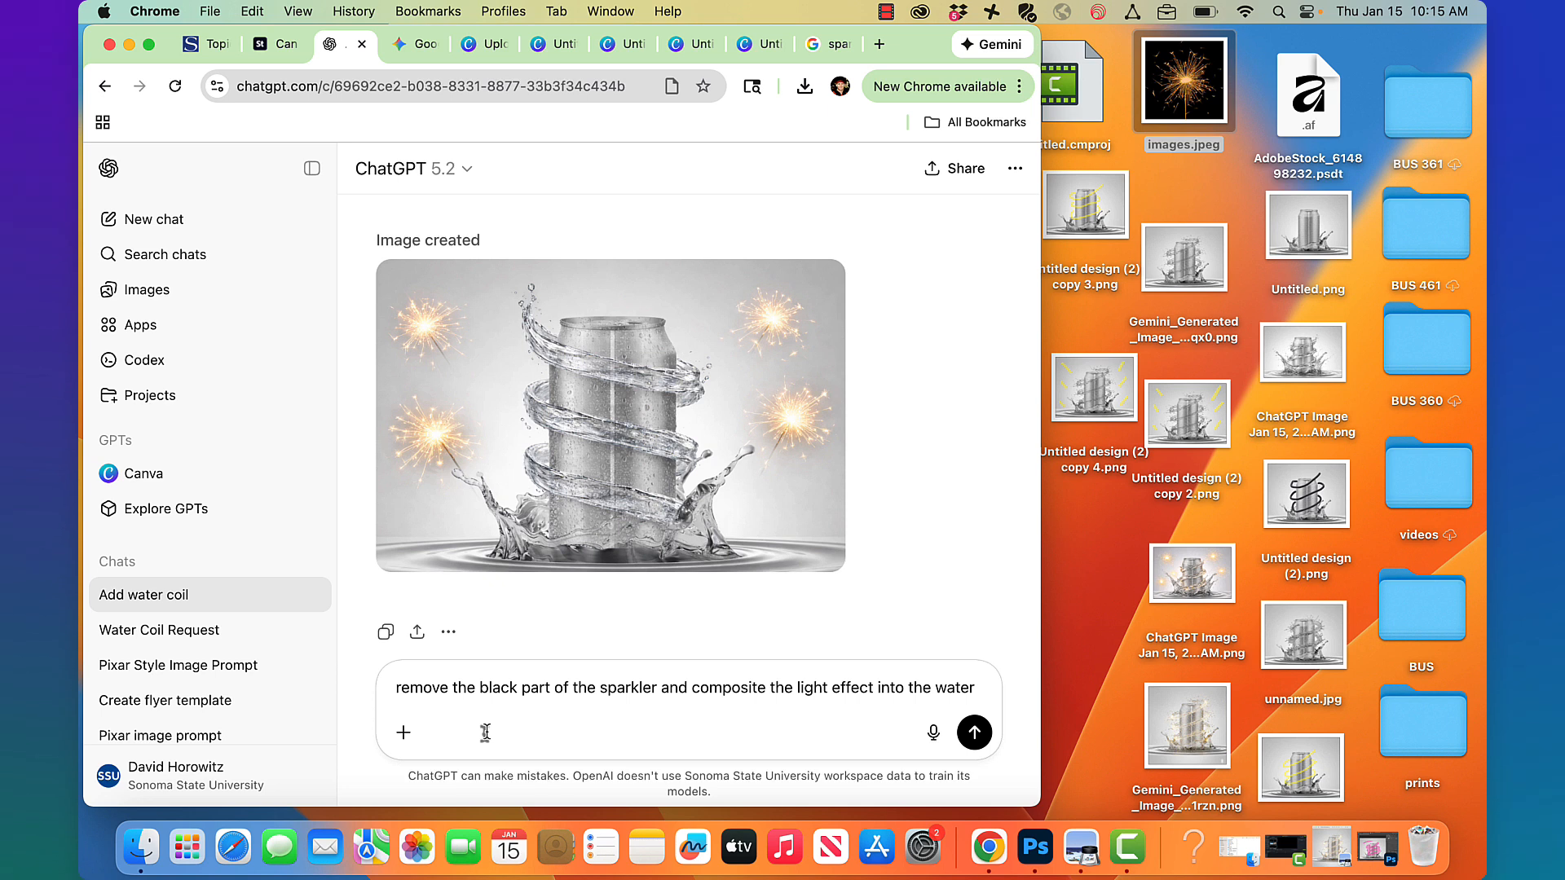
{"action": "key", "text": "Return"}
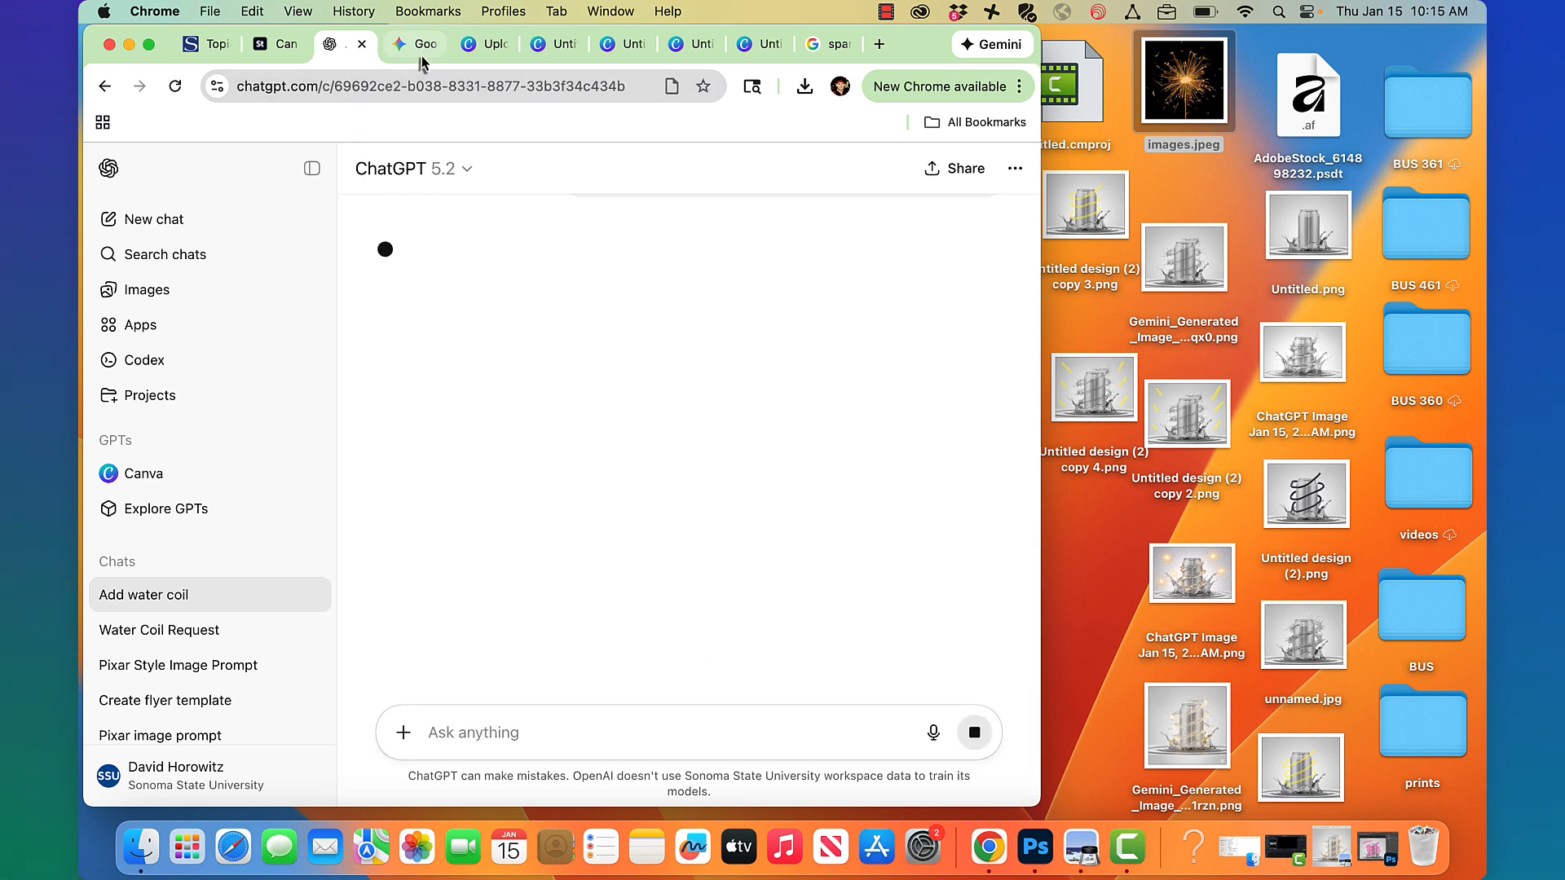
- Switch to Gemini and compare the new composited light effect with the previous sparkler image
{"action": "left_click", "coordinate": [421, 59]}
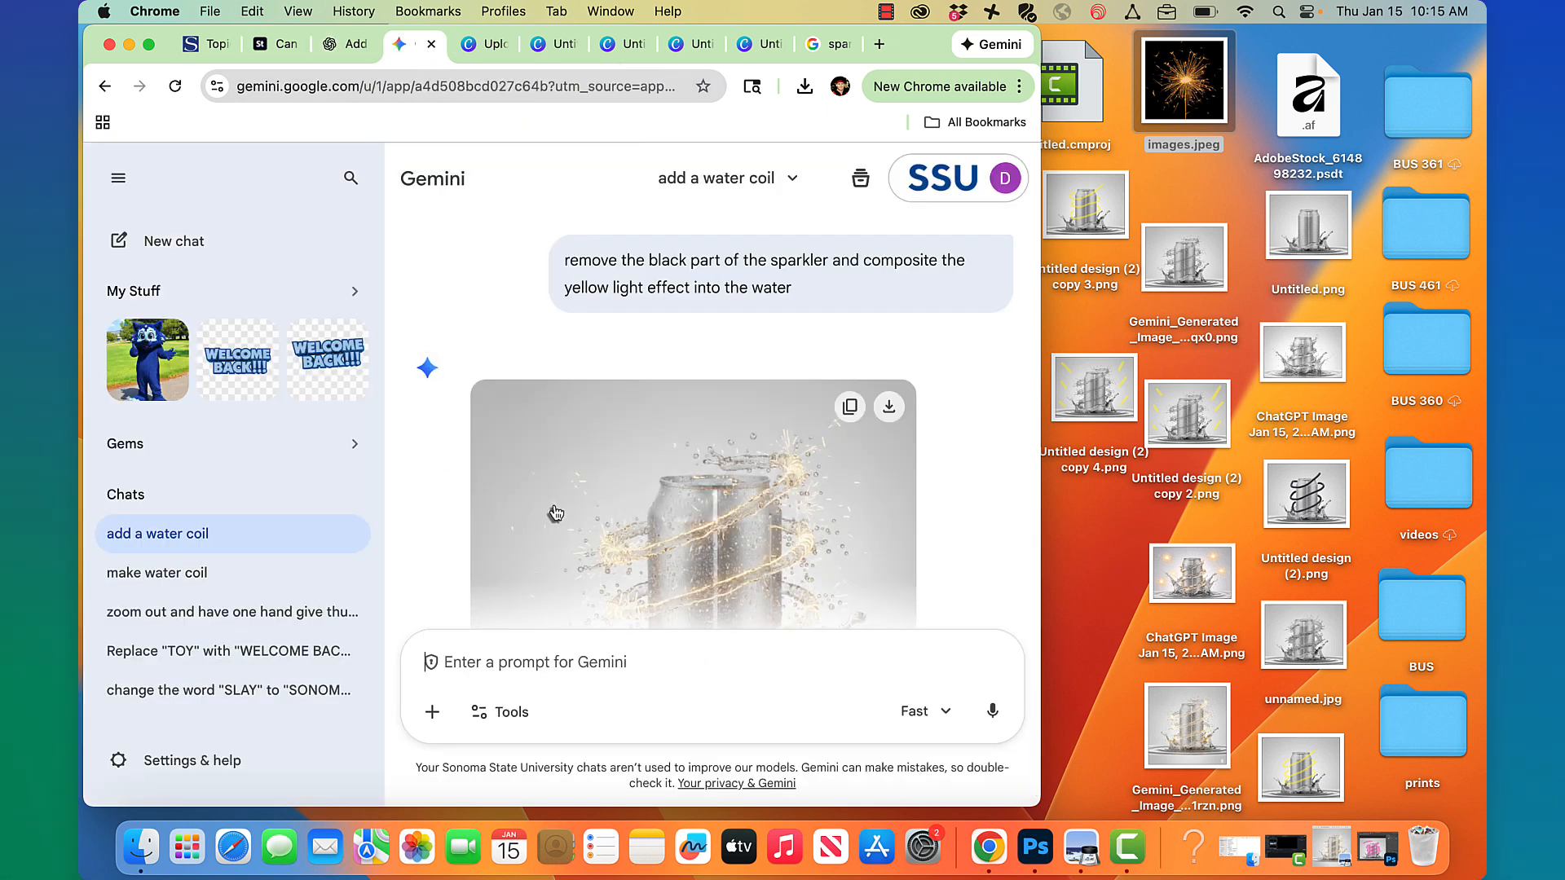
{"action": "scroll", "coordinate": [742, 538], "scroll_direction": "up", "scroll_amount": 3}
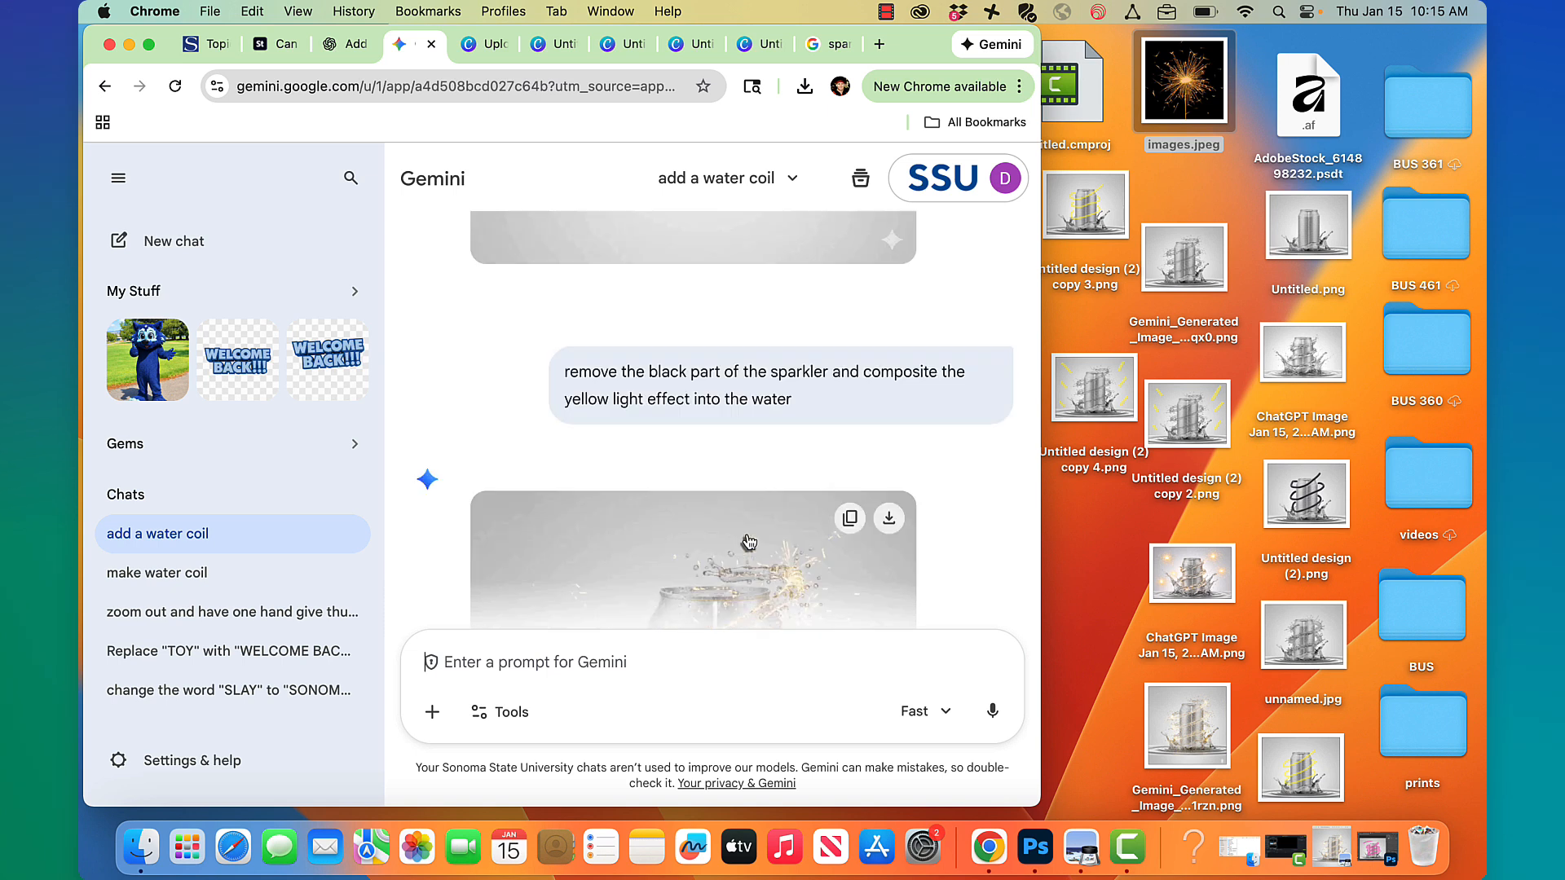
{"action": "scroll", "coordinate": [746, 535], "scroll_direction": "up", "scroll_amount": 3}
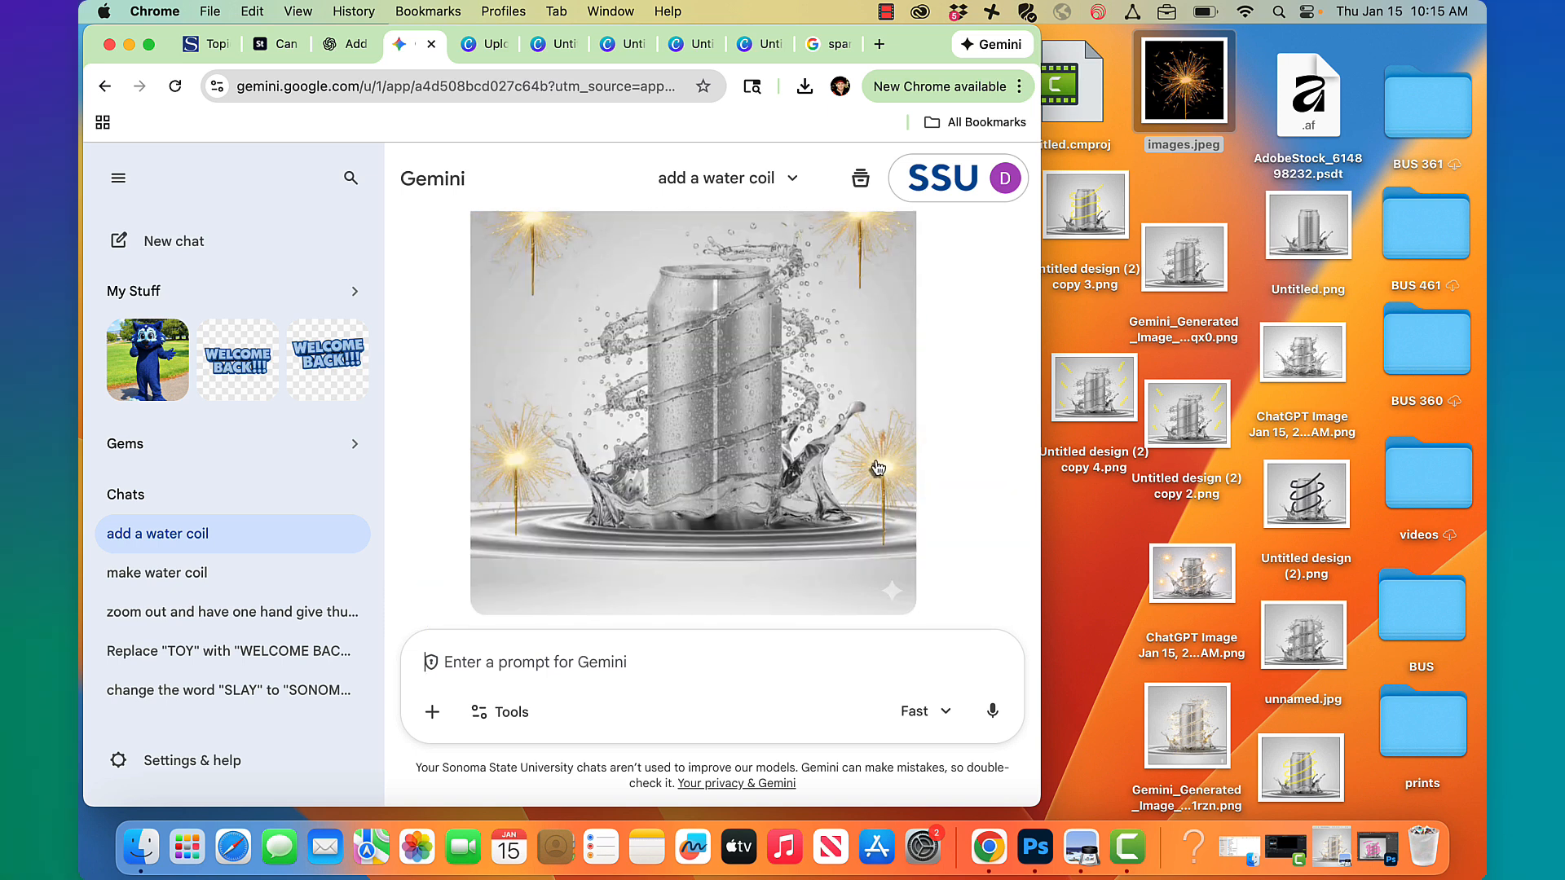
{"action": "scroll", "coordinate": [876, 489], "scroll_direction": "up", "scroll_amount": 1}
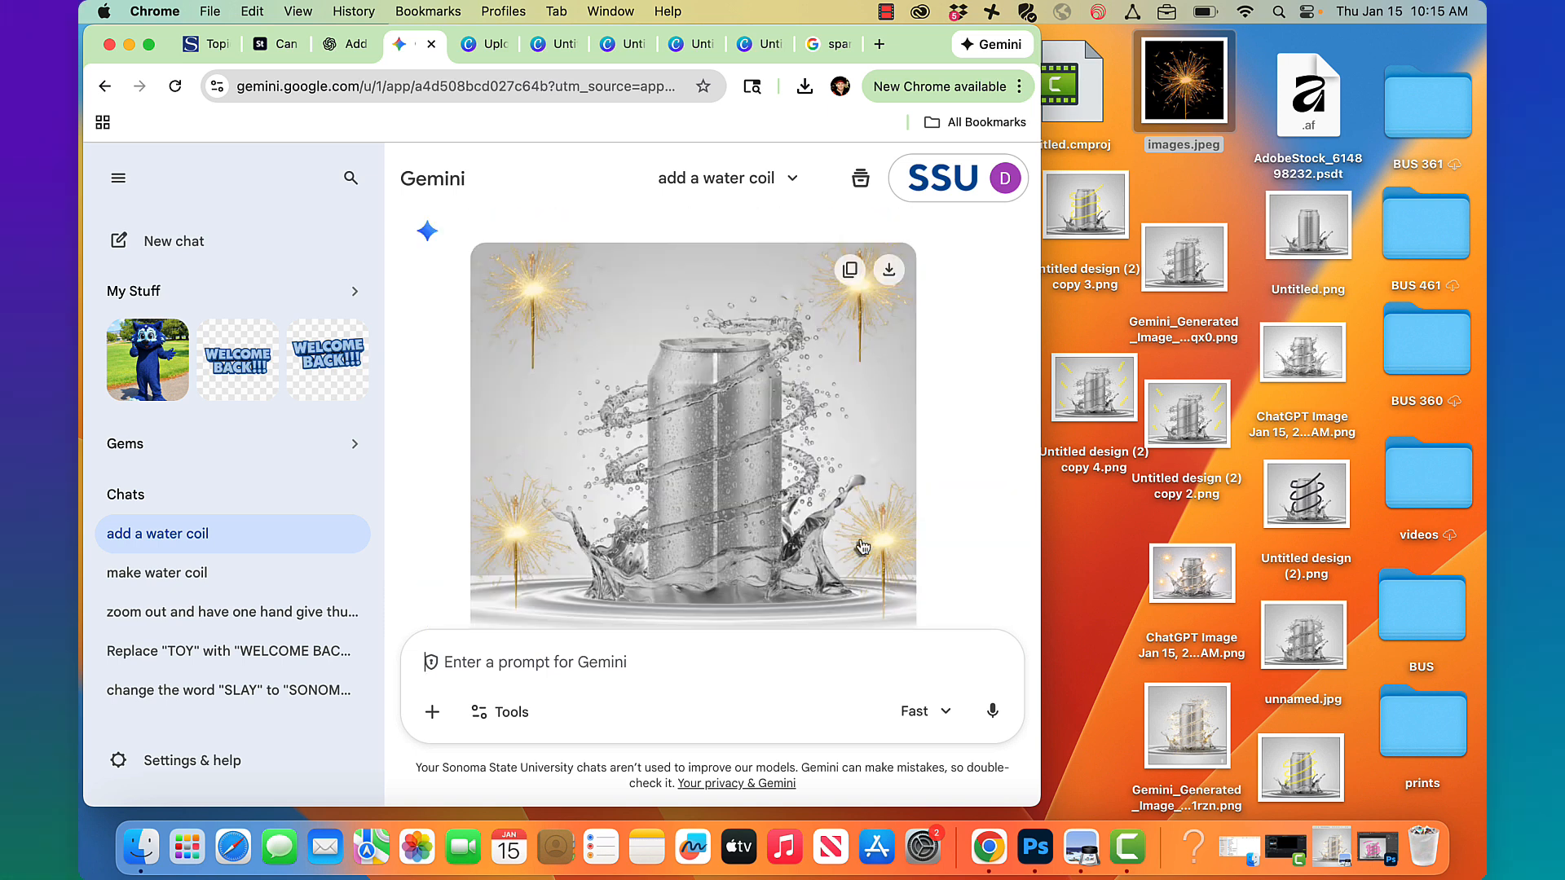
{"action": "scroll", "coordinate": [865, 579], "scroll_direction": "down", "scroll_amount": 6}
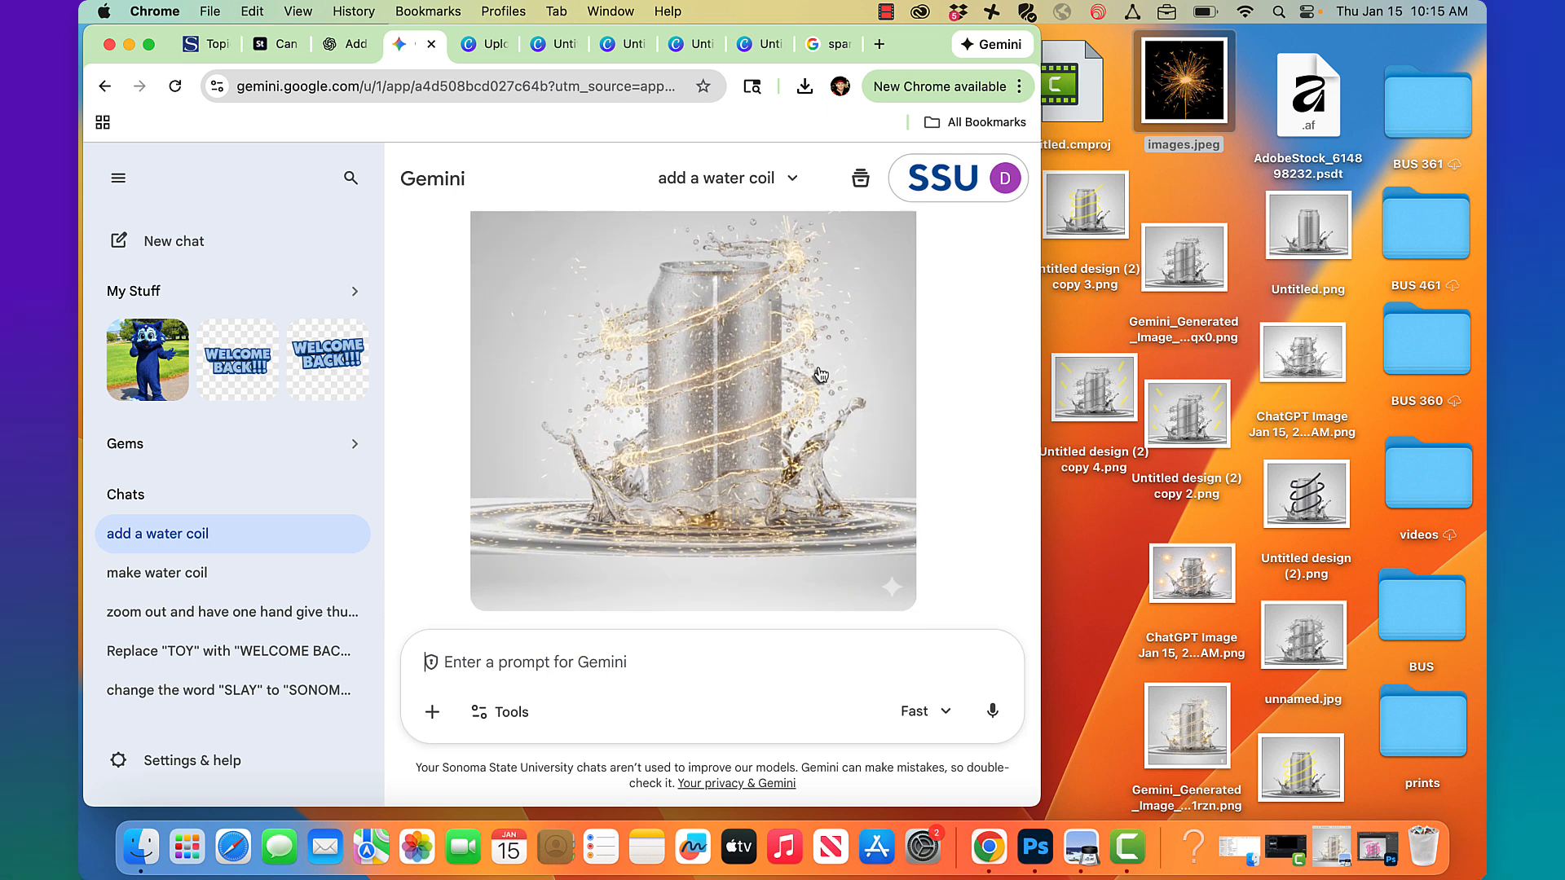
{"action": "scroll", "coordinate": [820, 374], "scroll_direction": "up", "scroll_amount": 1}
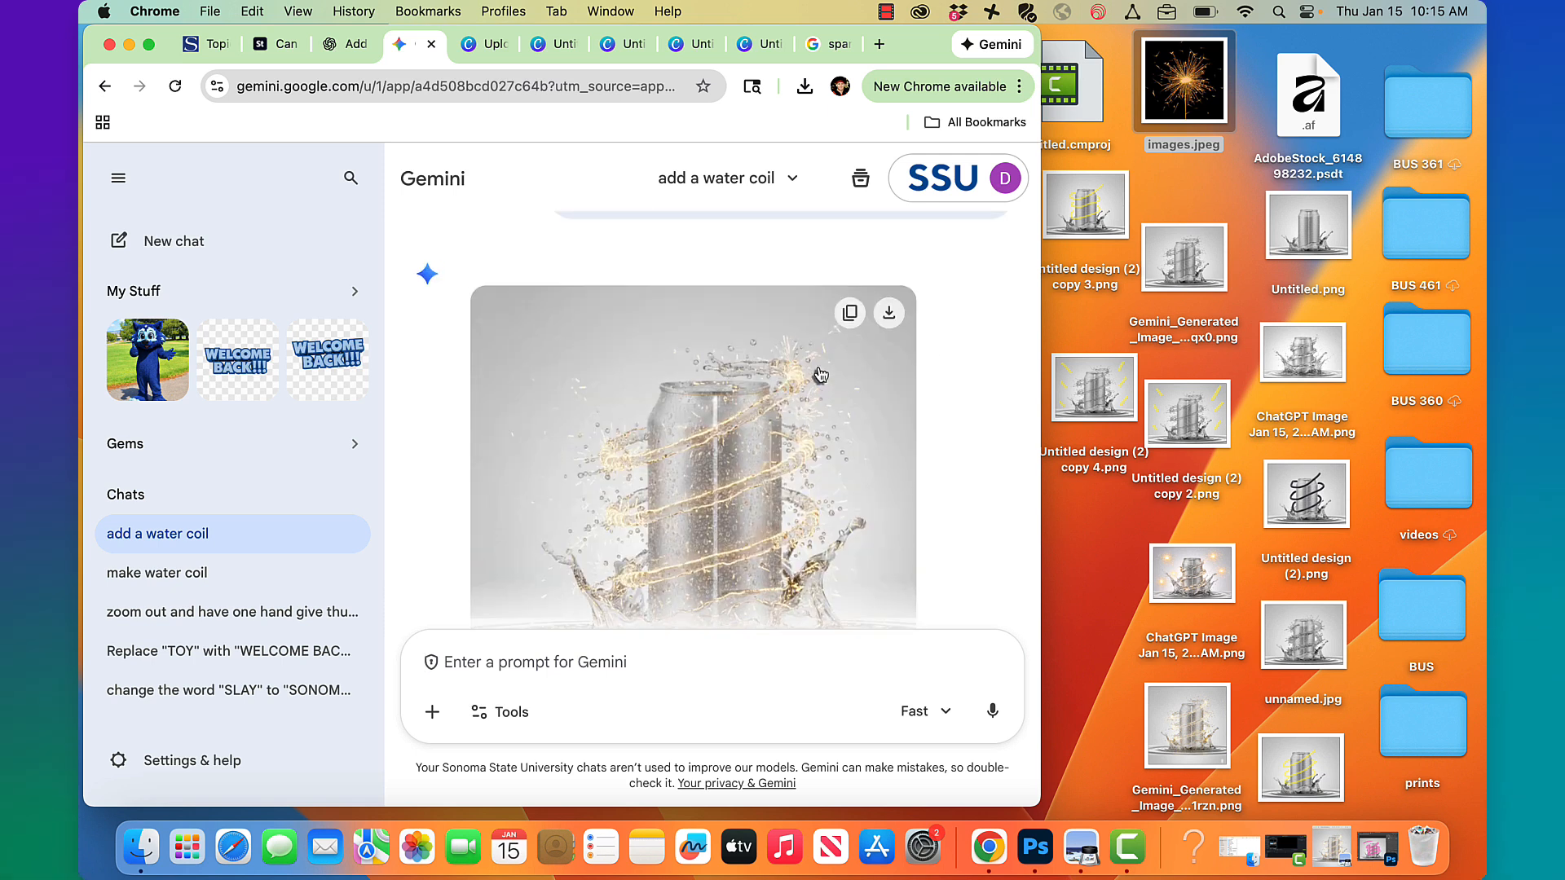
- Download Gemini's composited image to the desktop and inspect it in Preview
{"action": "left_click", "coordinate": [889, 313]}
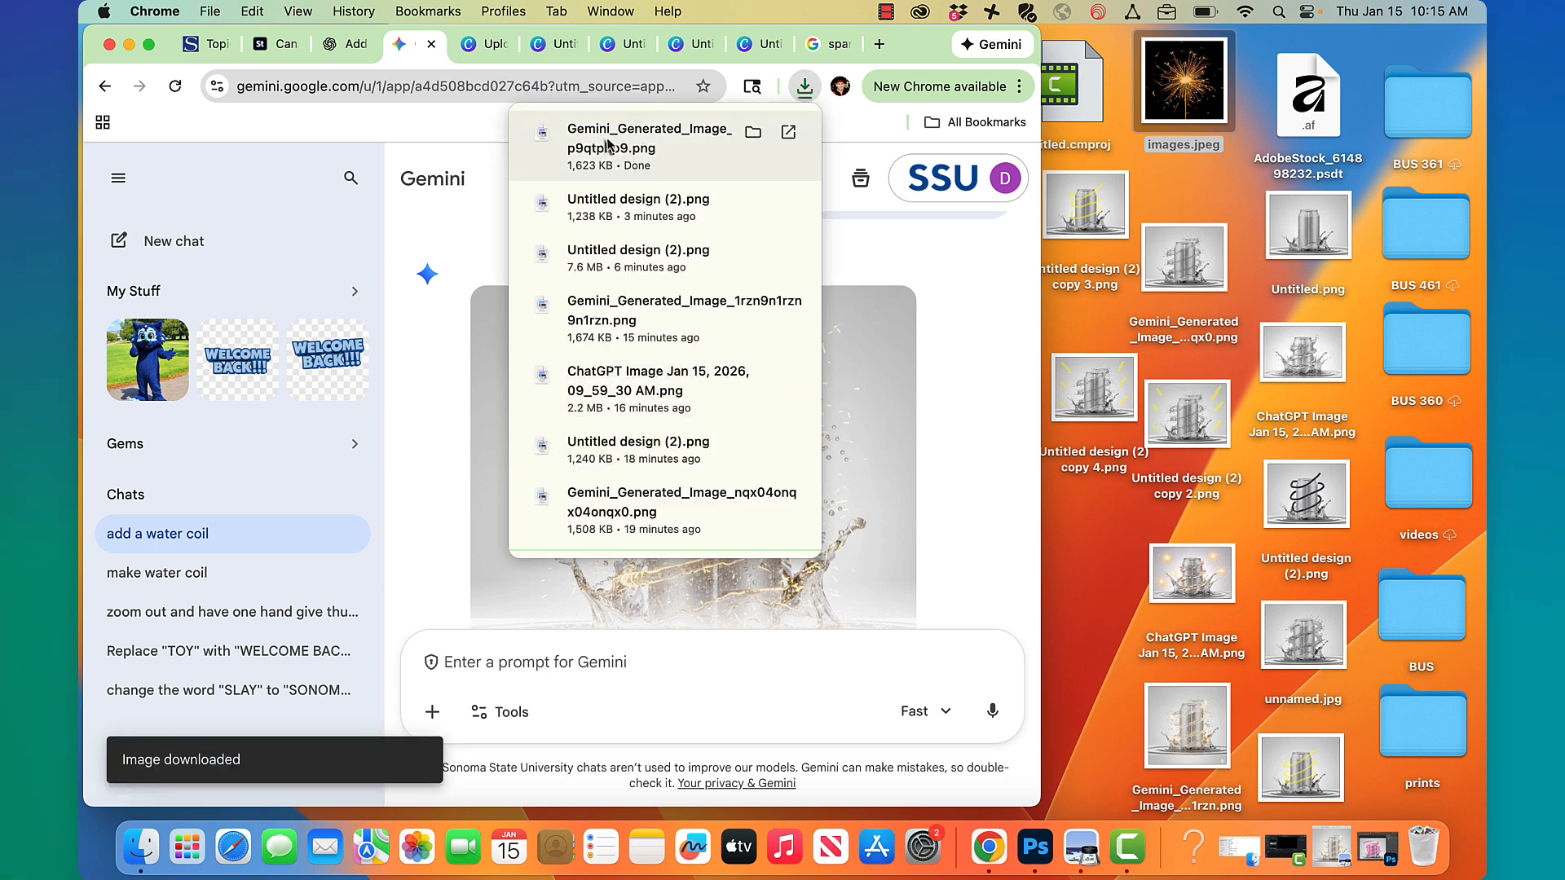
{"action": "left_click_drag", "start_coordinate": [1117, 536], "coordinate": [1116, 536]}
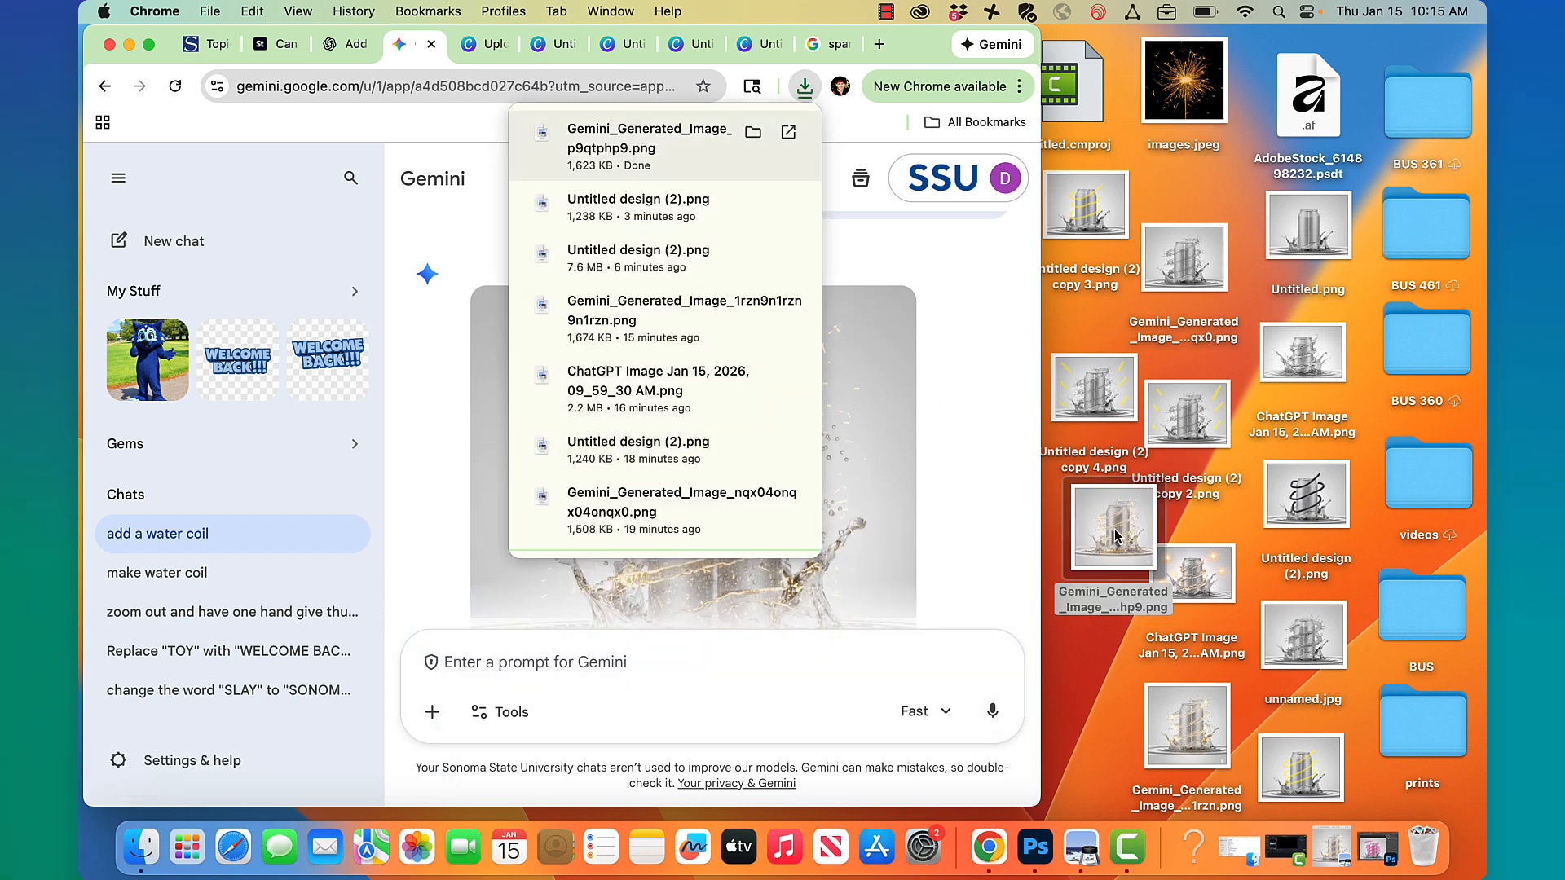
{"action": "double_click", "coordinate": [1114, 530]}
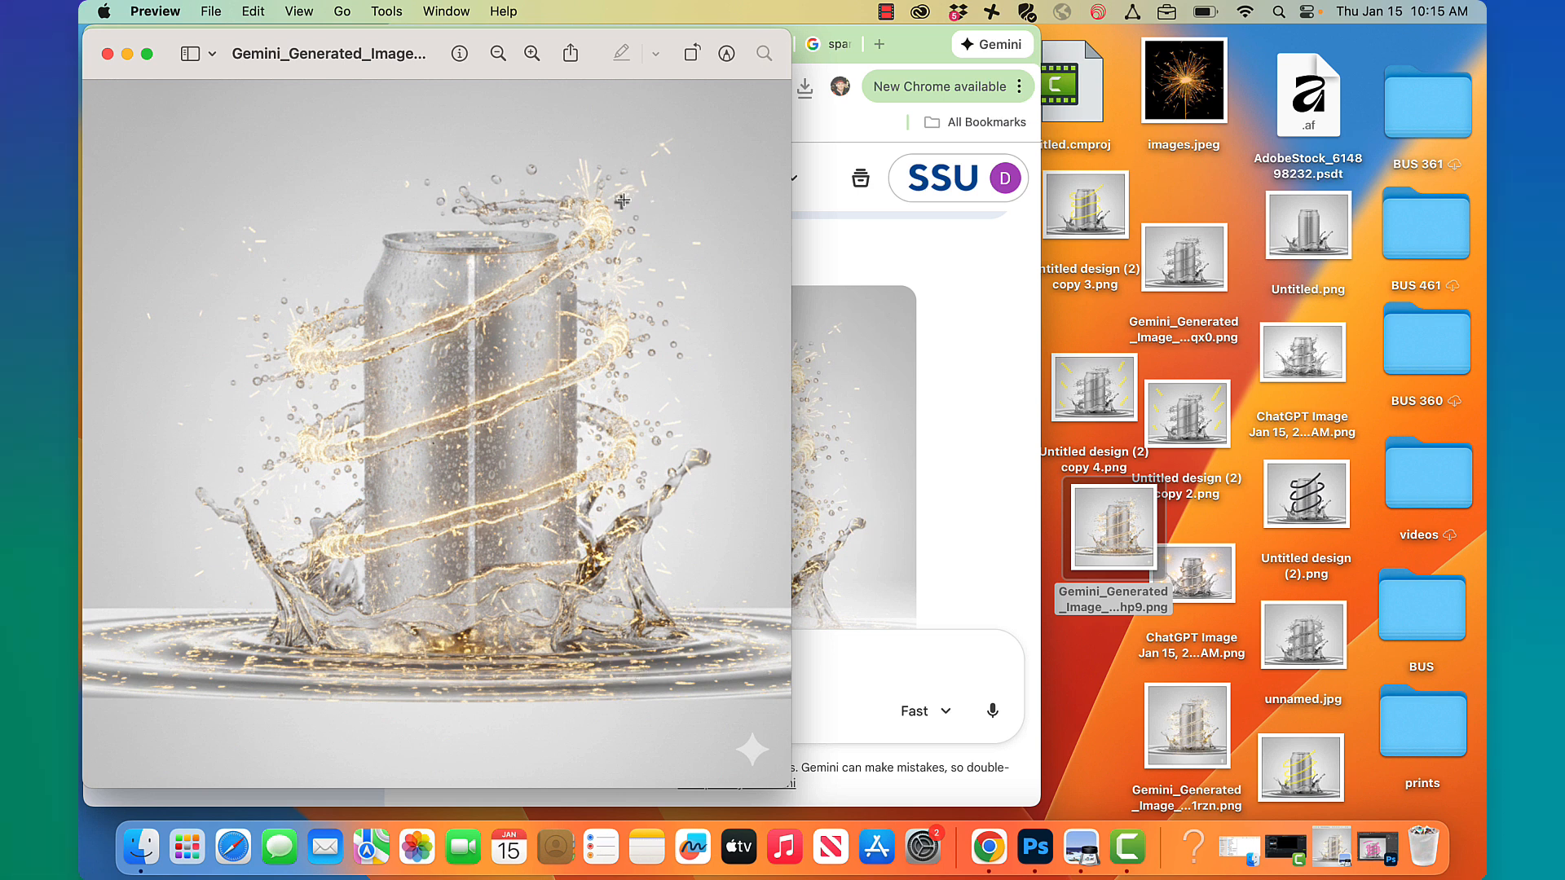
{"action": "left_click", "coordinate": [127, 54]}
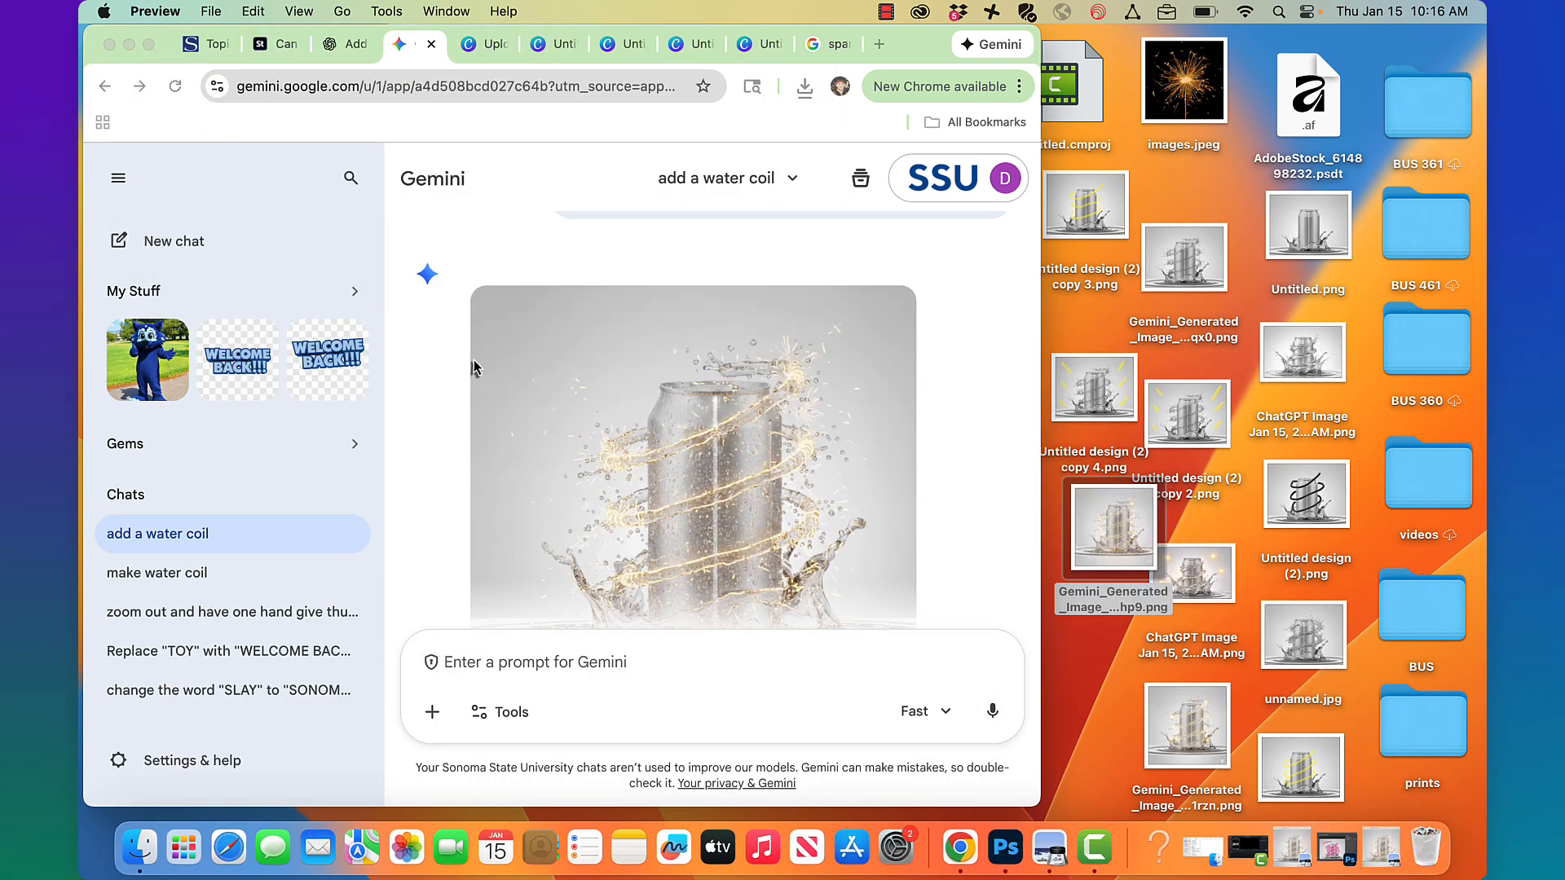
- Switch to ChatGPT, examine its composited light-effect image enlarged, and download that image
{"action": "left_click", "coordinate": [352, 49]}
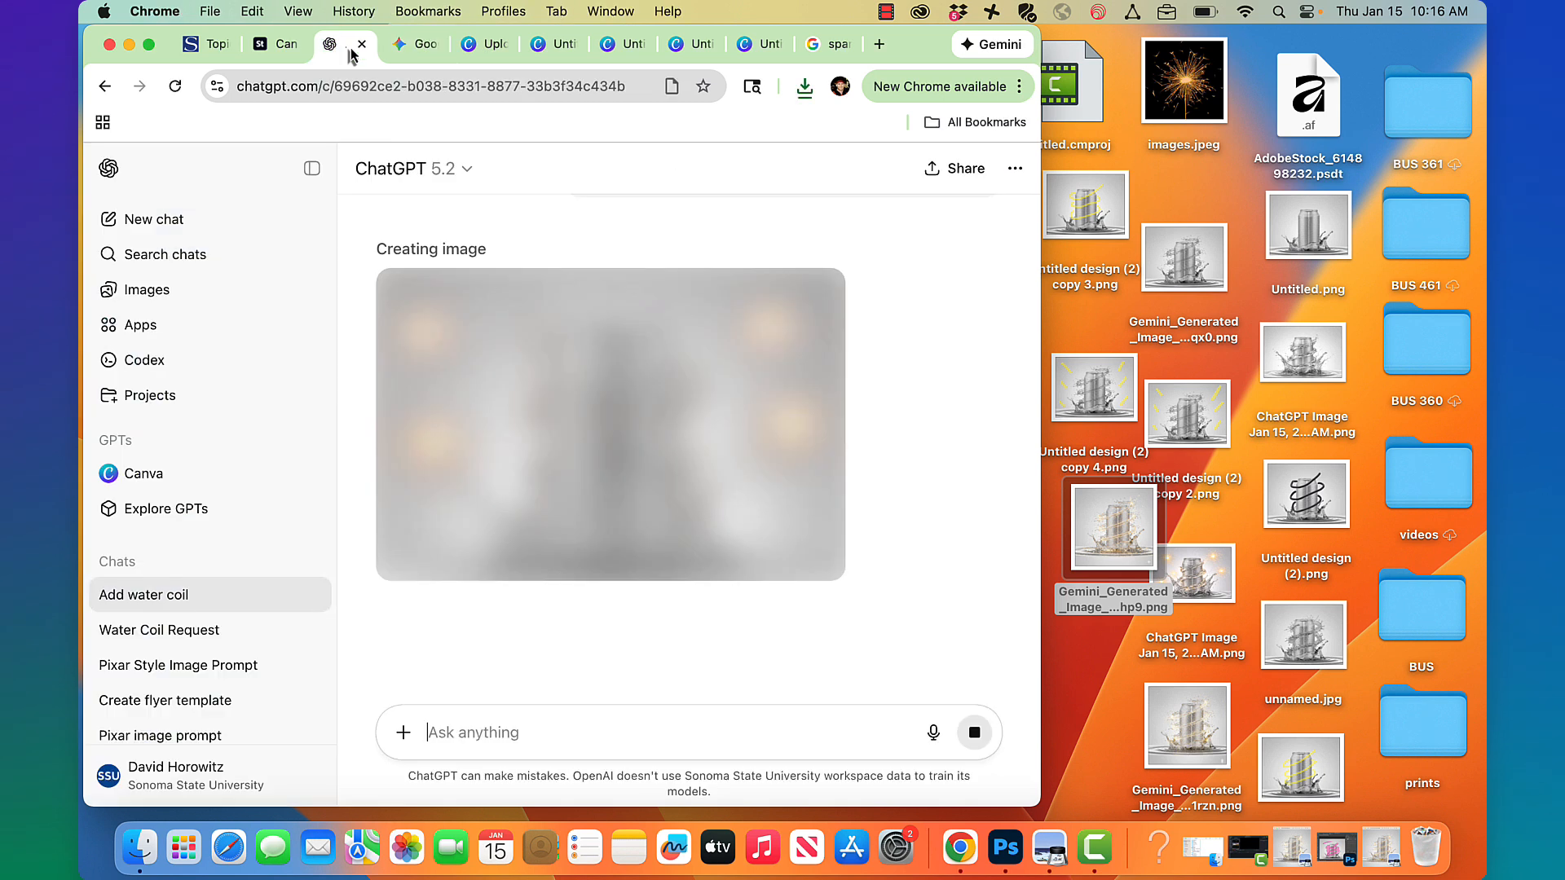
{"action": "scroll", "coordinate": [848, 416], "scroll_direction": "up", "scroll_amount": 2}
{"action": "scroll", "coordinate": [857, 407], "scroll_direction": "up", "scroll_amount": 1}
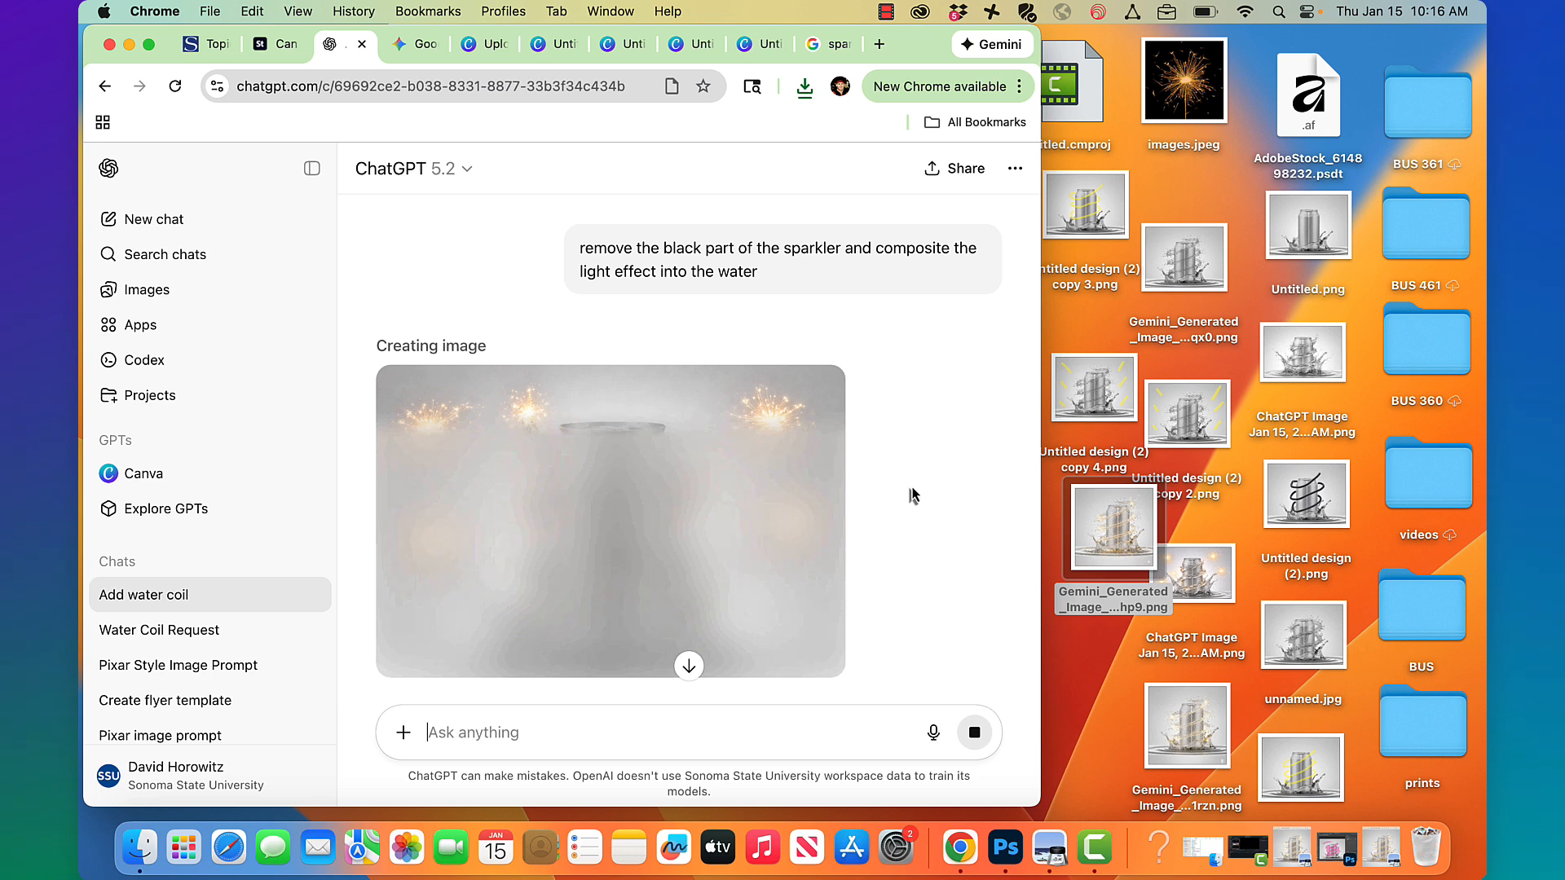
{"action": "scroll", "coordinate": [913, 494], "scroll_direction": "down", "scroll_amount": 3}
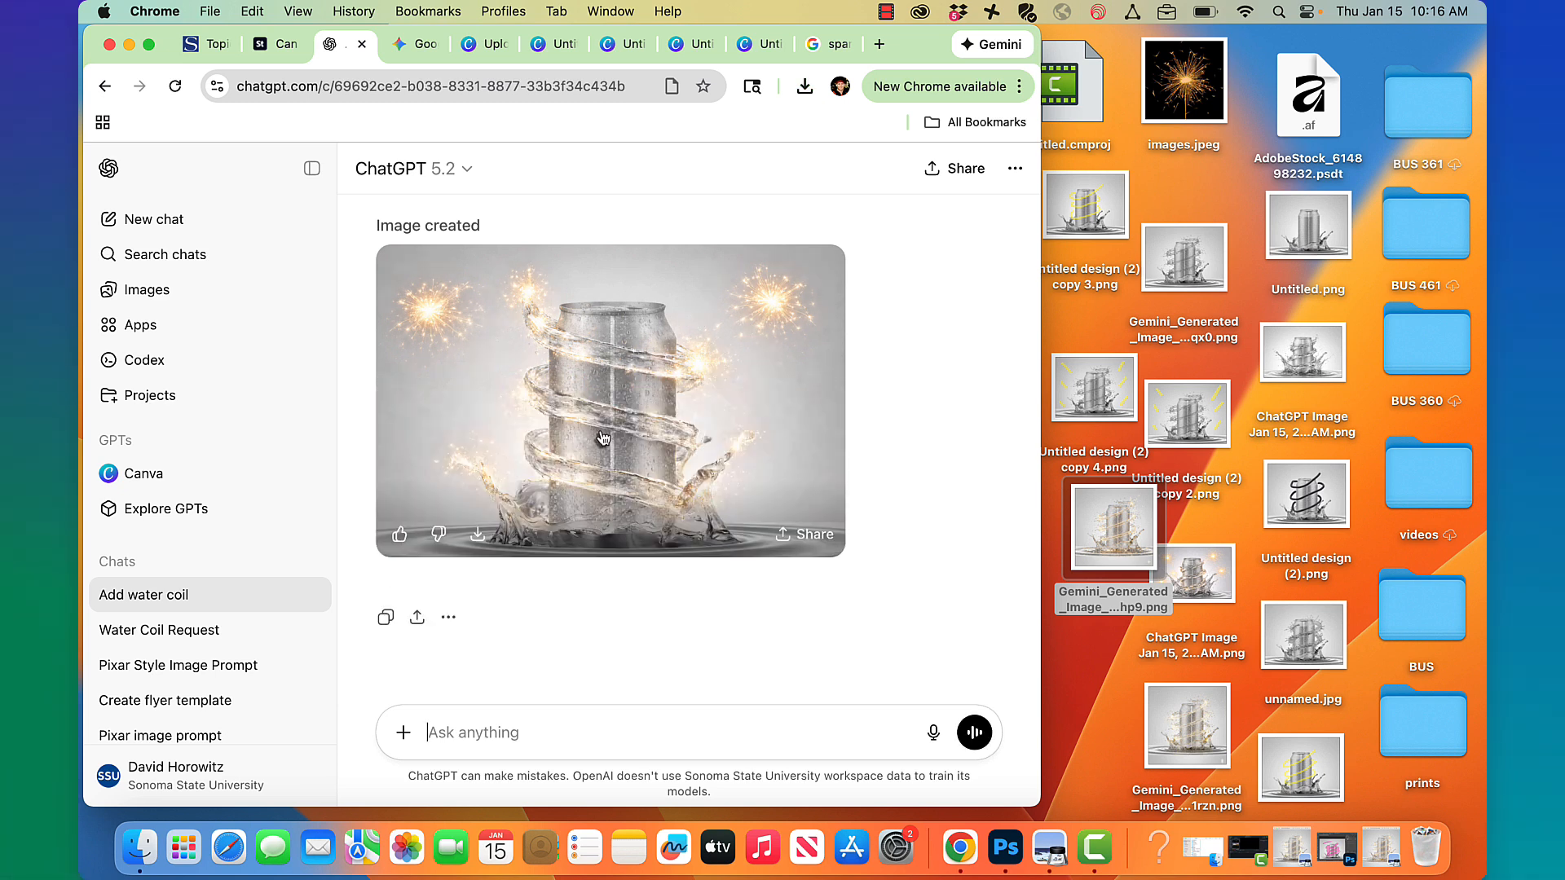
{"action": "left_click", "coordinate": [730, 329]}
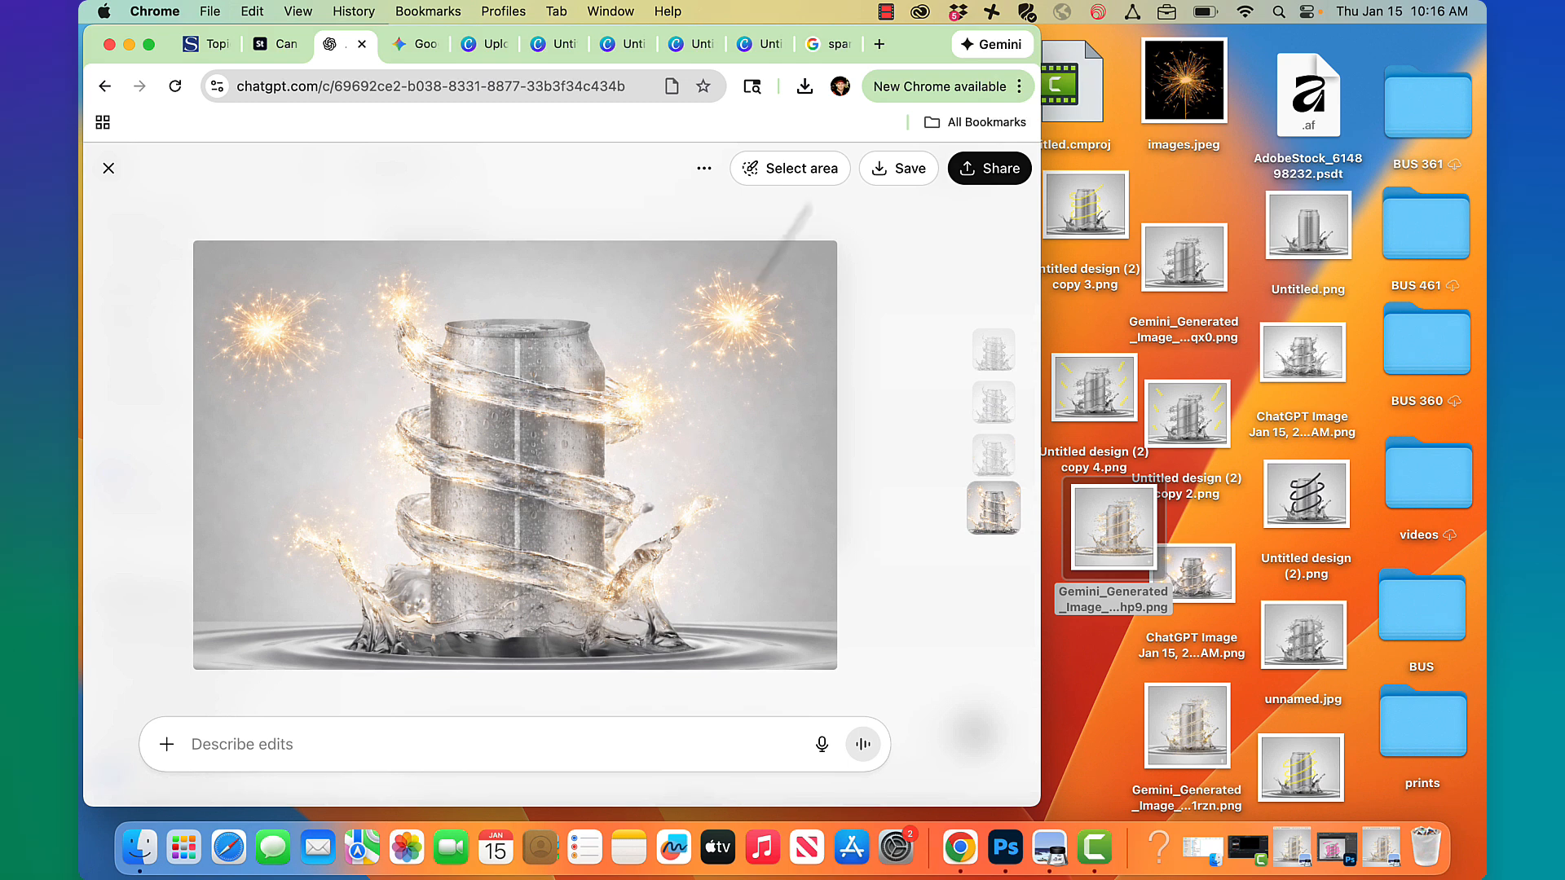
{"action": "left_click", "coordinate": [109, 170]}
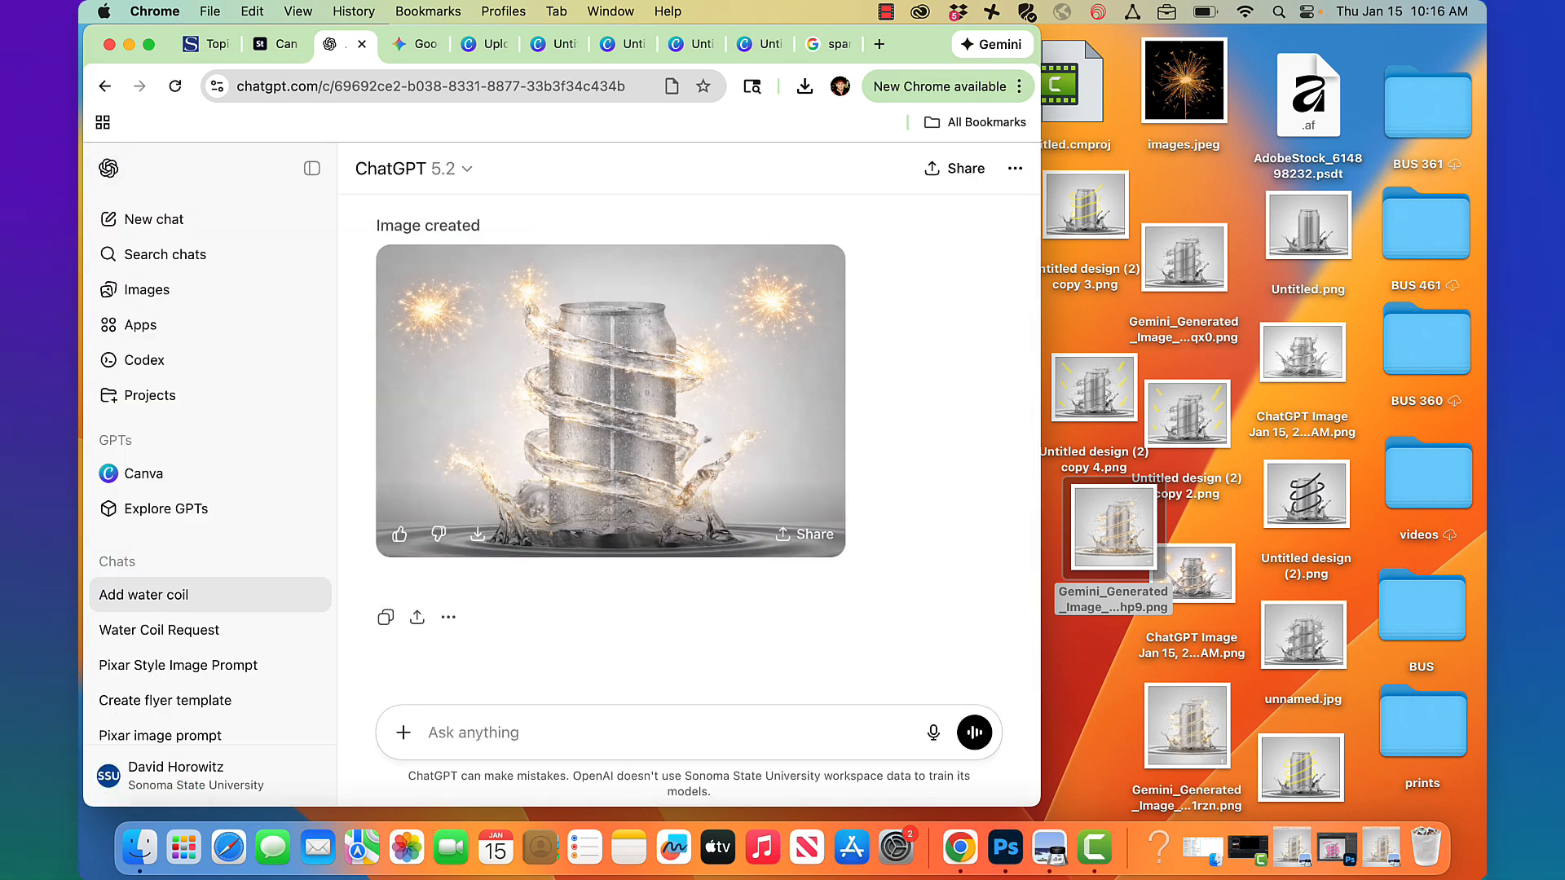
{"action": "left_click", "coordinate": [478, 537]}
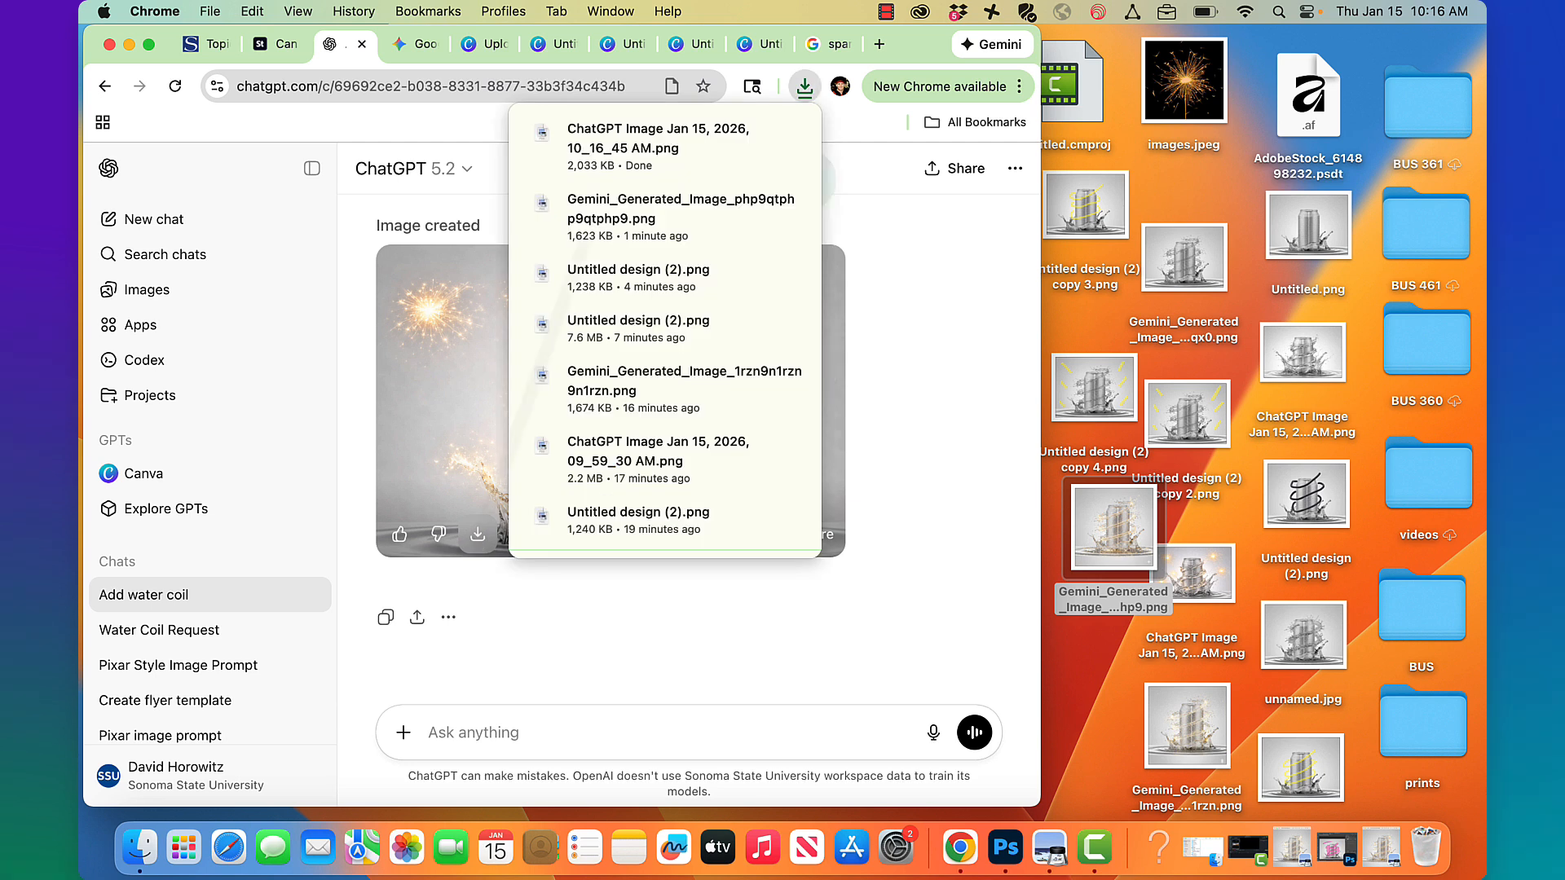
- Place the downloaded ChatGPT image on the desktop, inspect it in Preview, and close it
{"action": "left_click_drag", "start_coordinate": [635, 135], "coordinate": [1098, 666]}
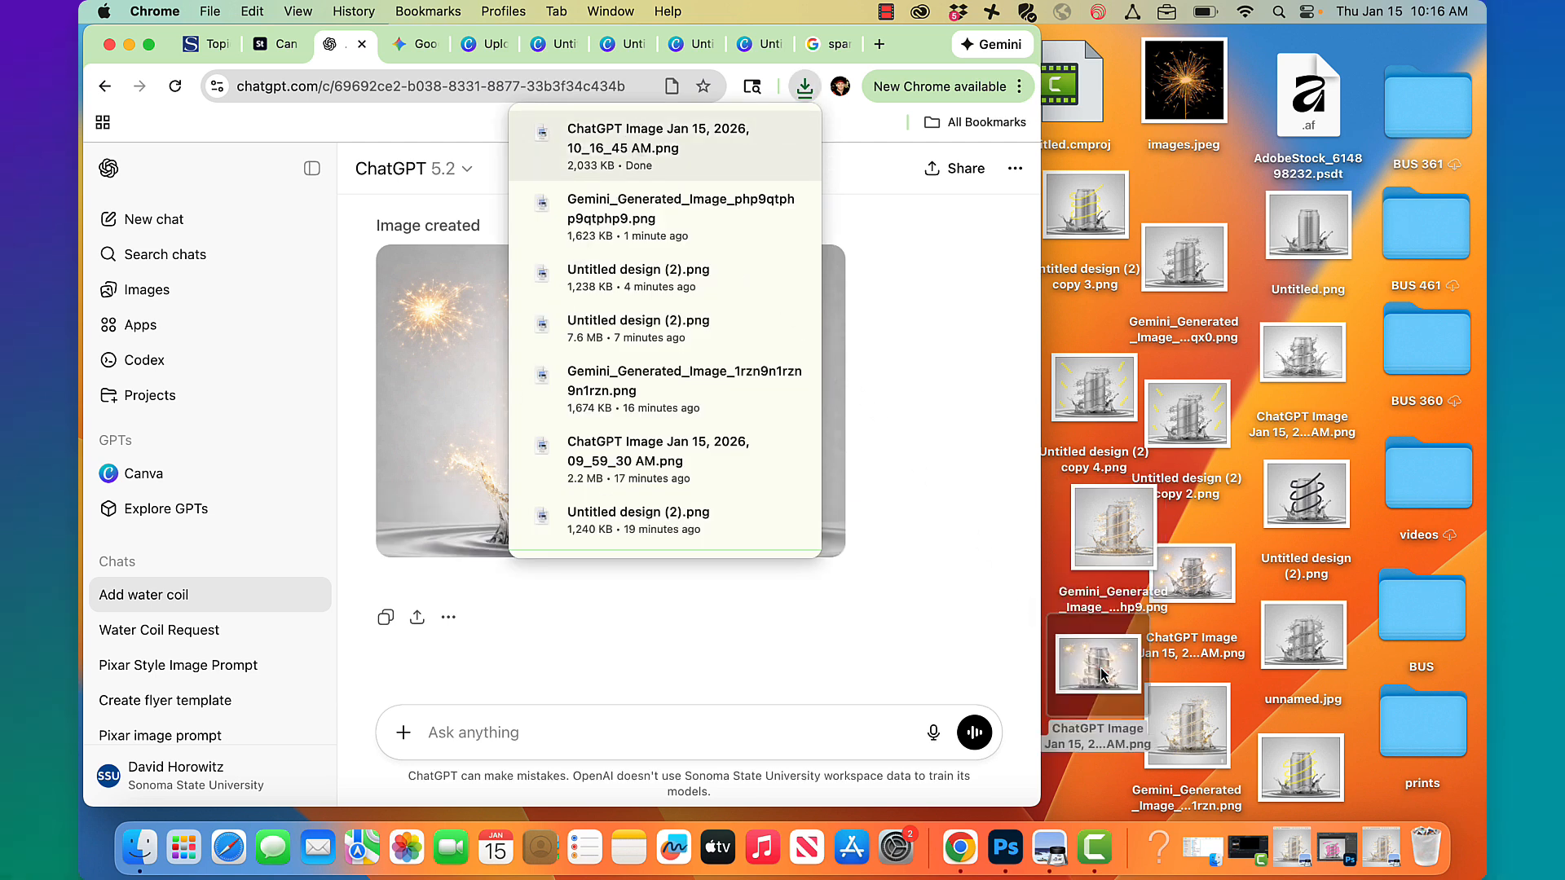
{"action": "double_click", "coordinate": [1100, 667]}
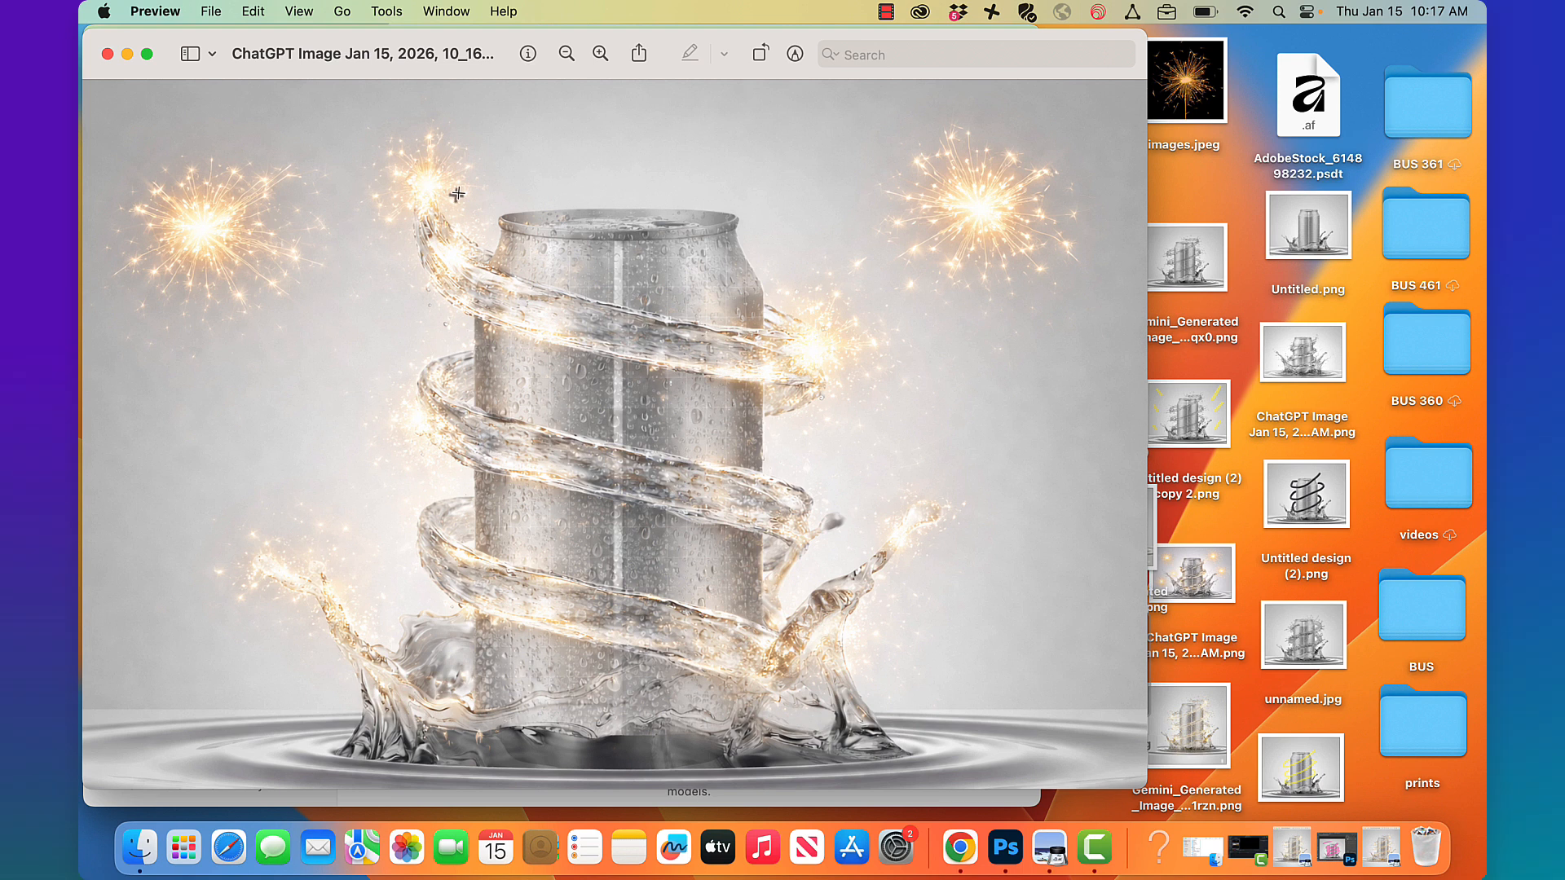
{"action": "left_click", "coordinate": [108, 55]}
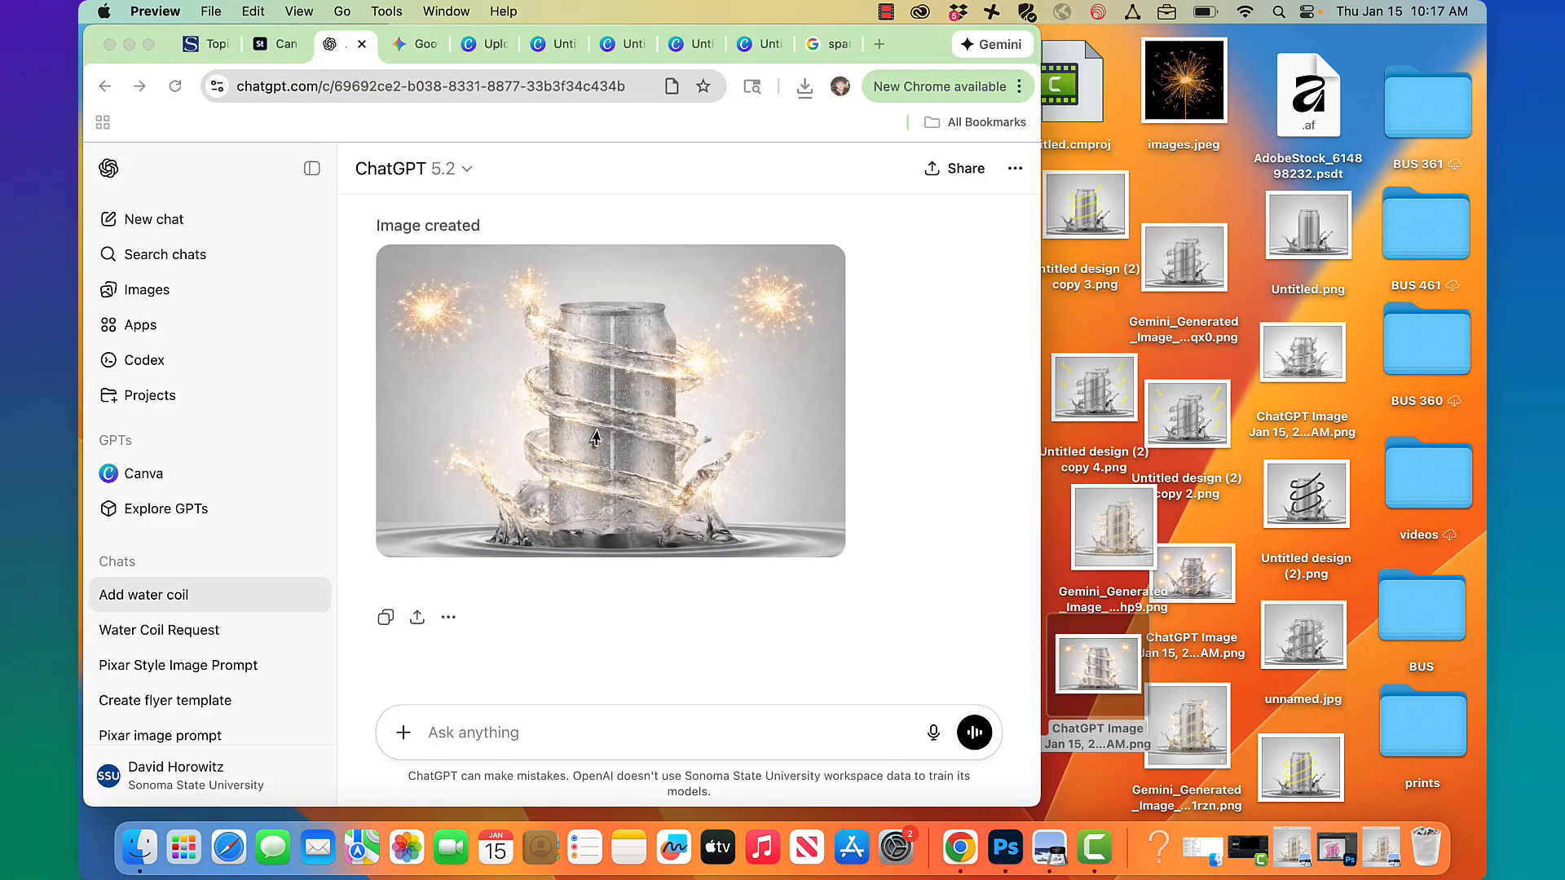
- Mask the two detached sparkler bursts on either side above the can in ChatGPT's image and submit "remove selected light effect"
{"action": "left_click", "coordinate": [660, 404]}
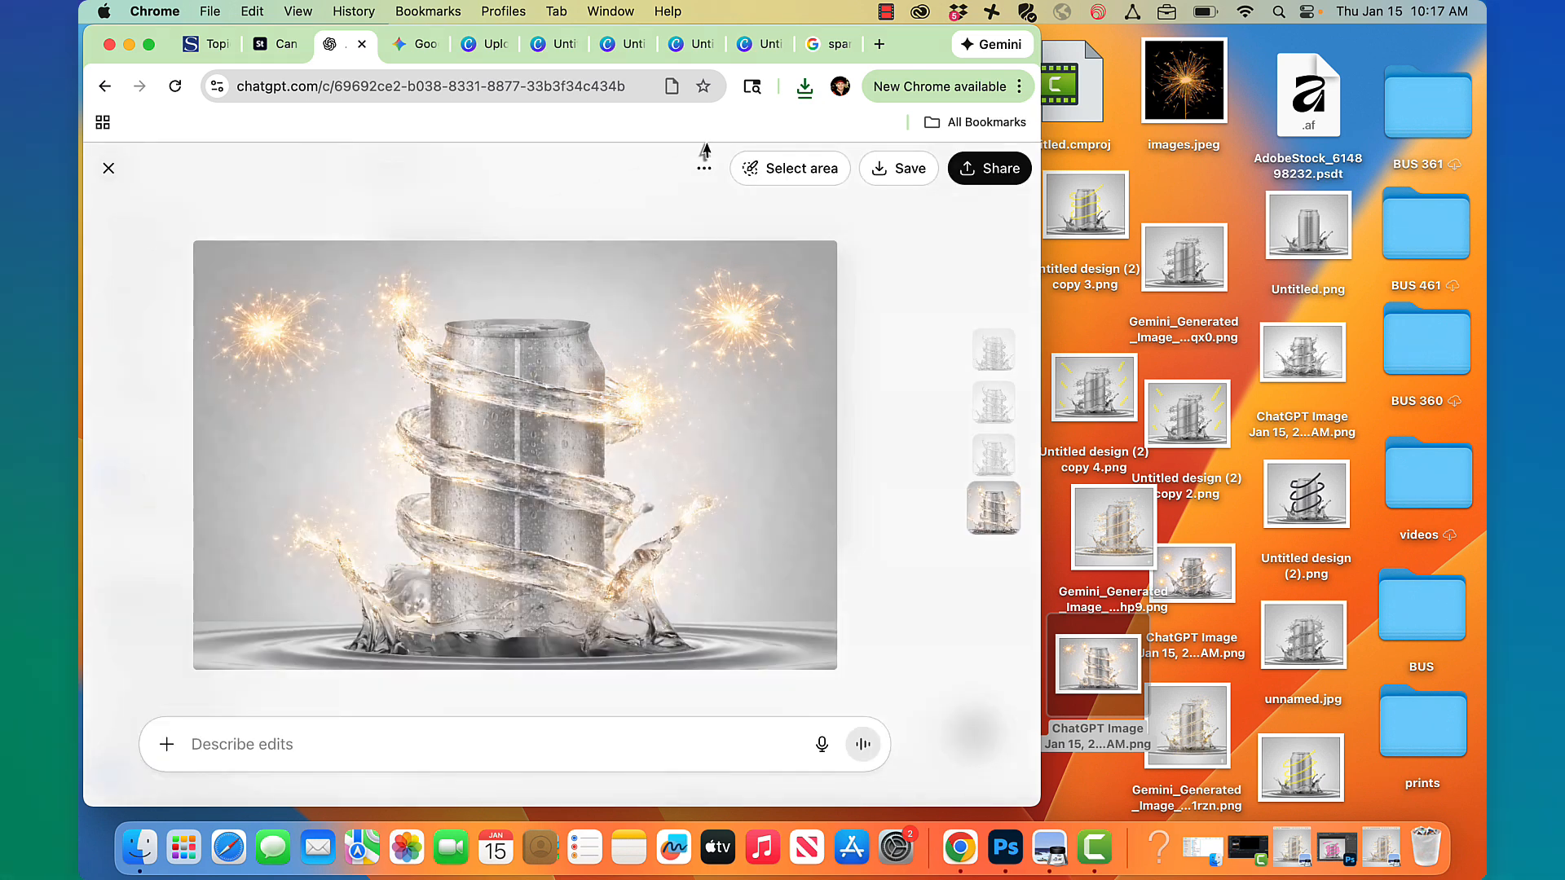
{"action": "left_click", "coordinate": [778, 170]}
{"action": "mouse_move", "coordinate": [754, 273]}
{"action": "left_mouse_down"}
{"action": "mouse_move", "coordinate": [676, 314]}
{"action": "mouse_move", "coordinate": [734, 361]}
{"action": "mouse_move", "coordinate": [778, 295]}
{"action": "left_mouse_up"}
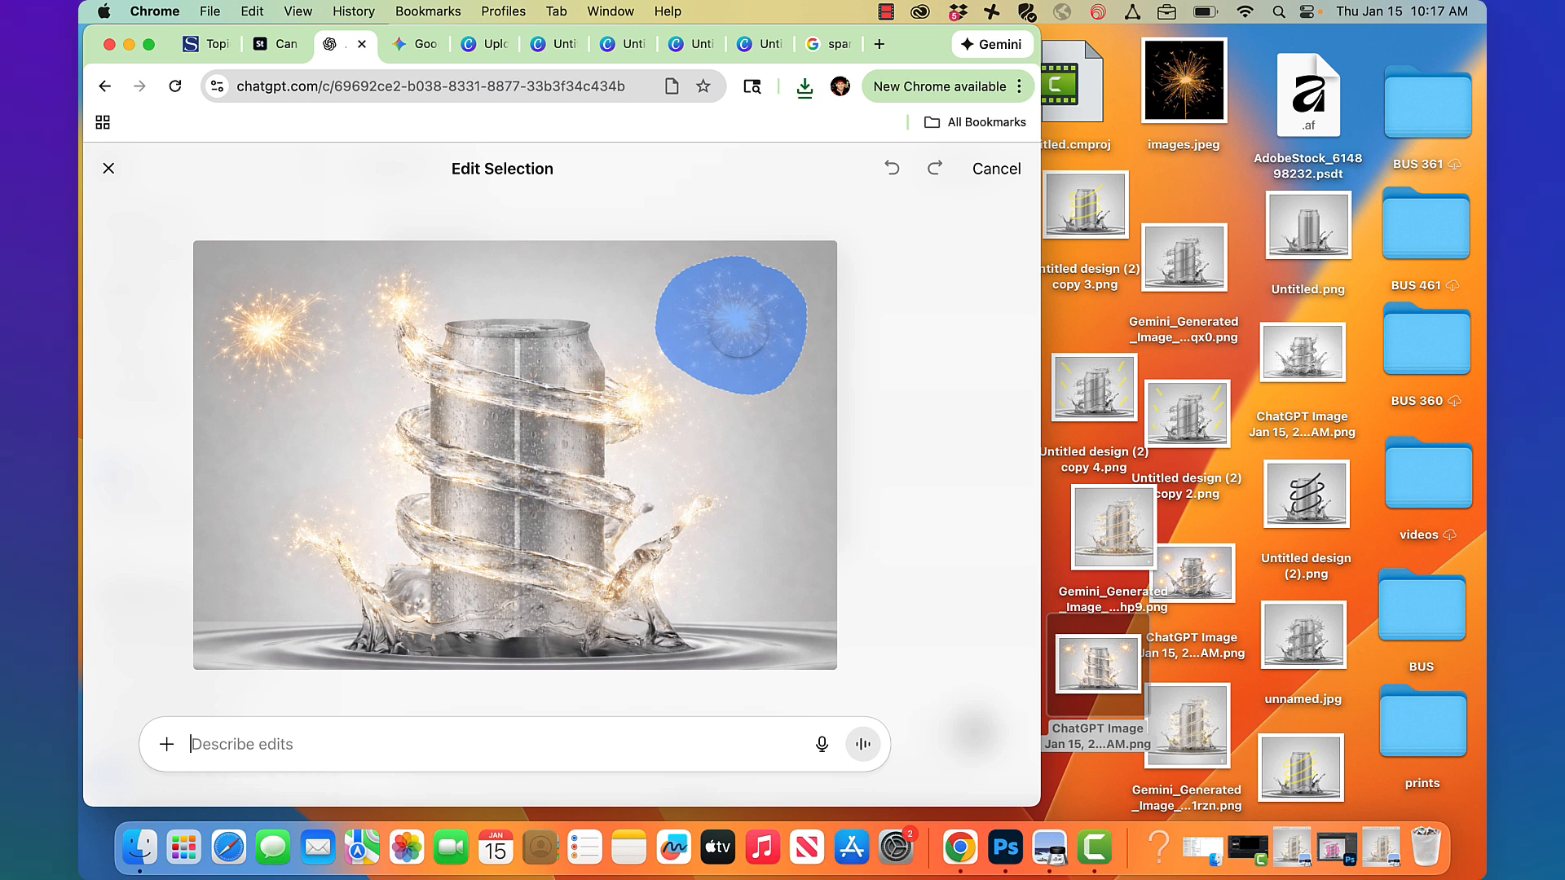
{"action": "mouse_move", "coordinate": [306, 305]}
{"action": "left_mouse_down"}
{"action": "mouse_move", "coordinate": [233, 301]}
{"action": "mouse_move", "coordinate": [224, 362]}
{"action": "mouse_move", "coordinate": [304, 346]}
{"action": "mouse_move", "coordinate": [222, 350]}
{"action": "mouse_move", "coordinate": [267, 329]}
{"action": "left_mouse_up"}
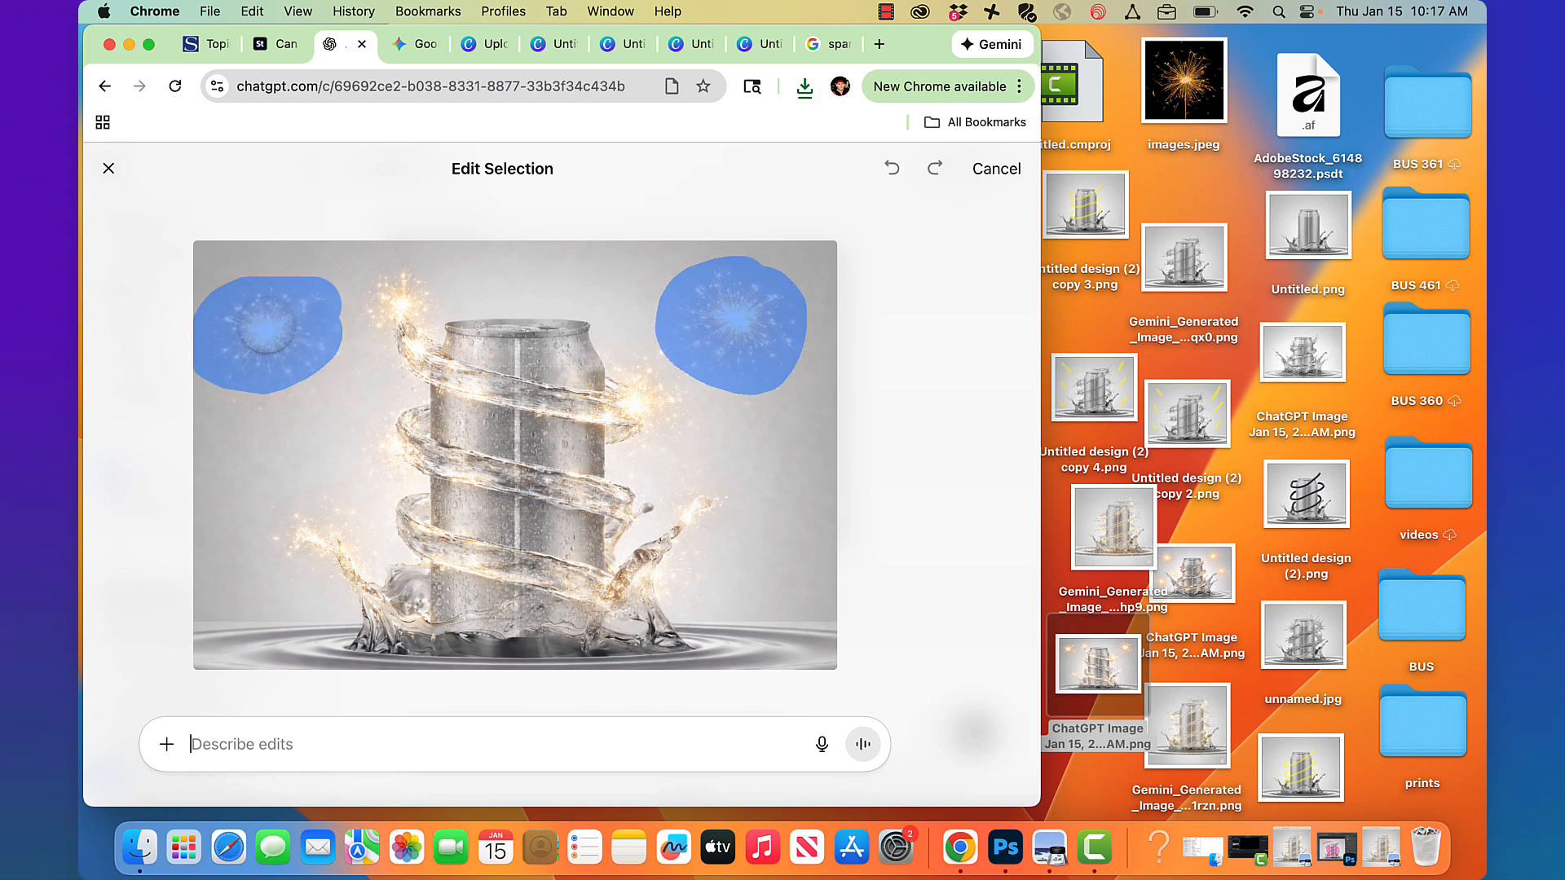
{"action": "type", "text": "remove l"}
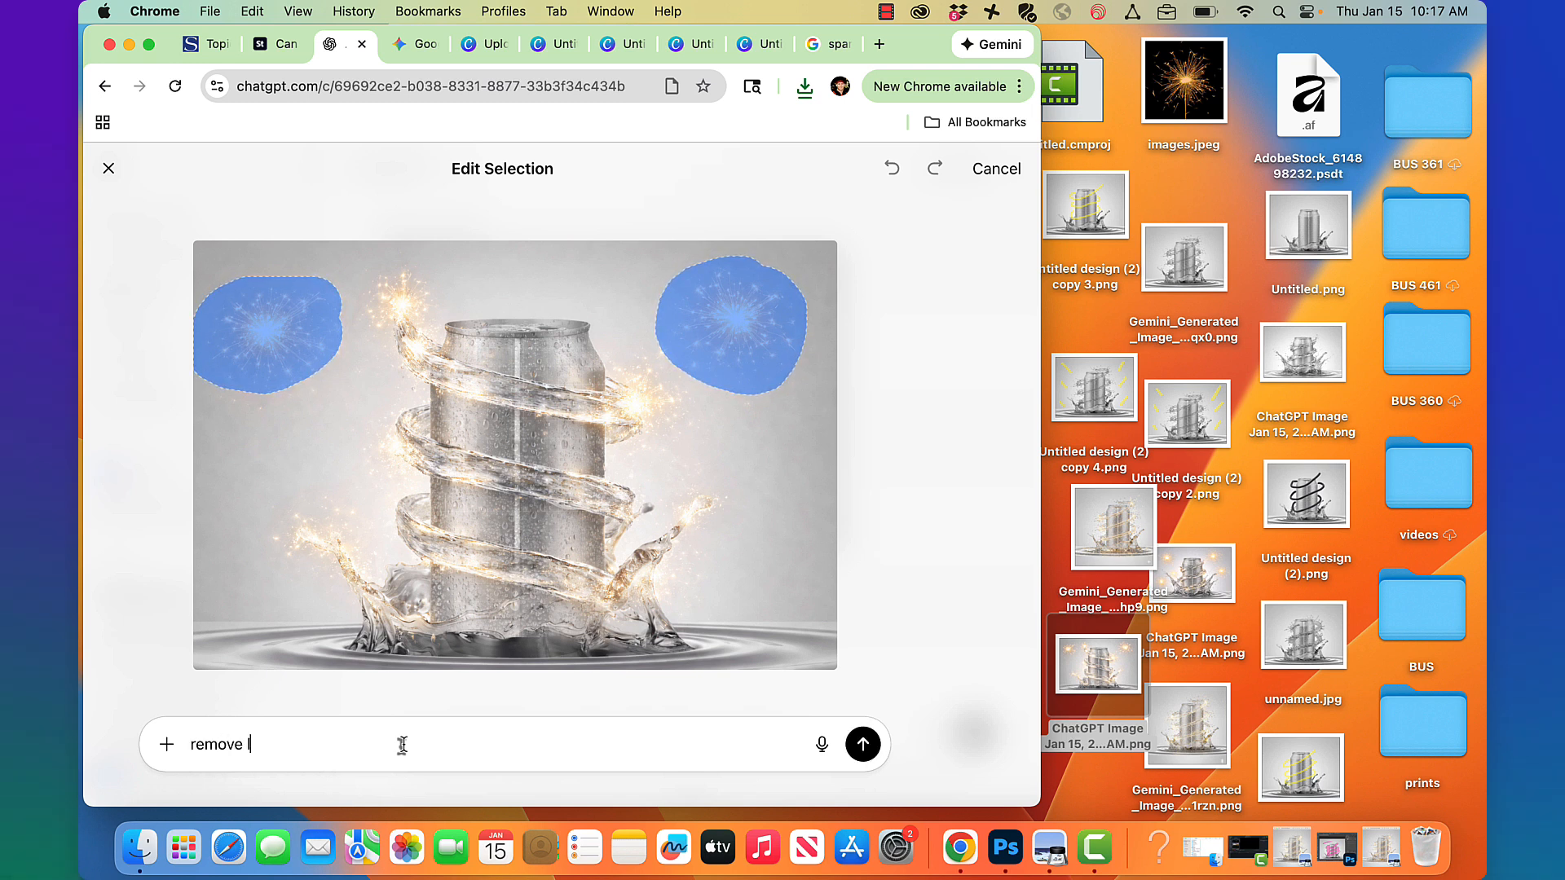
{"action": "type", "text": "iected light effect"}
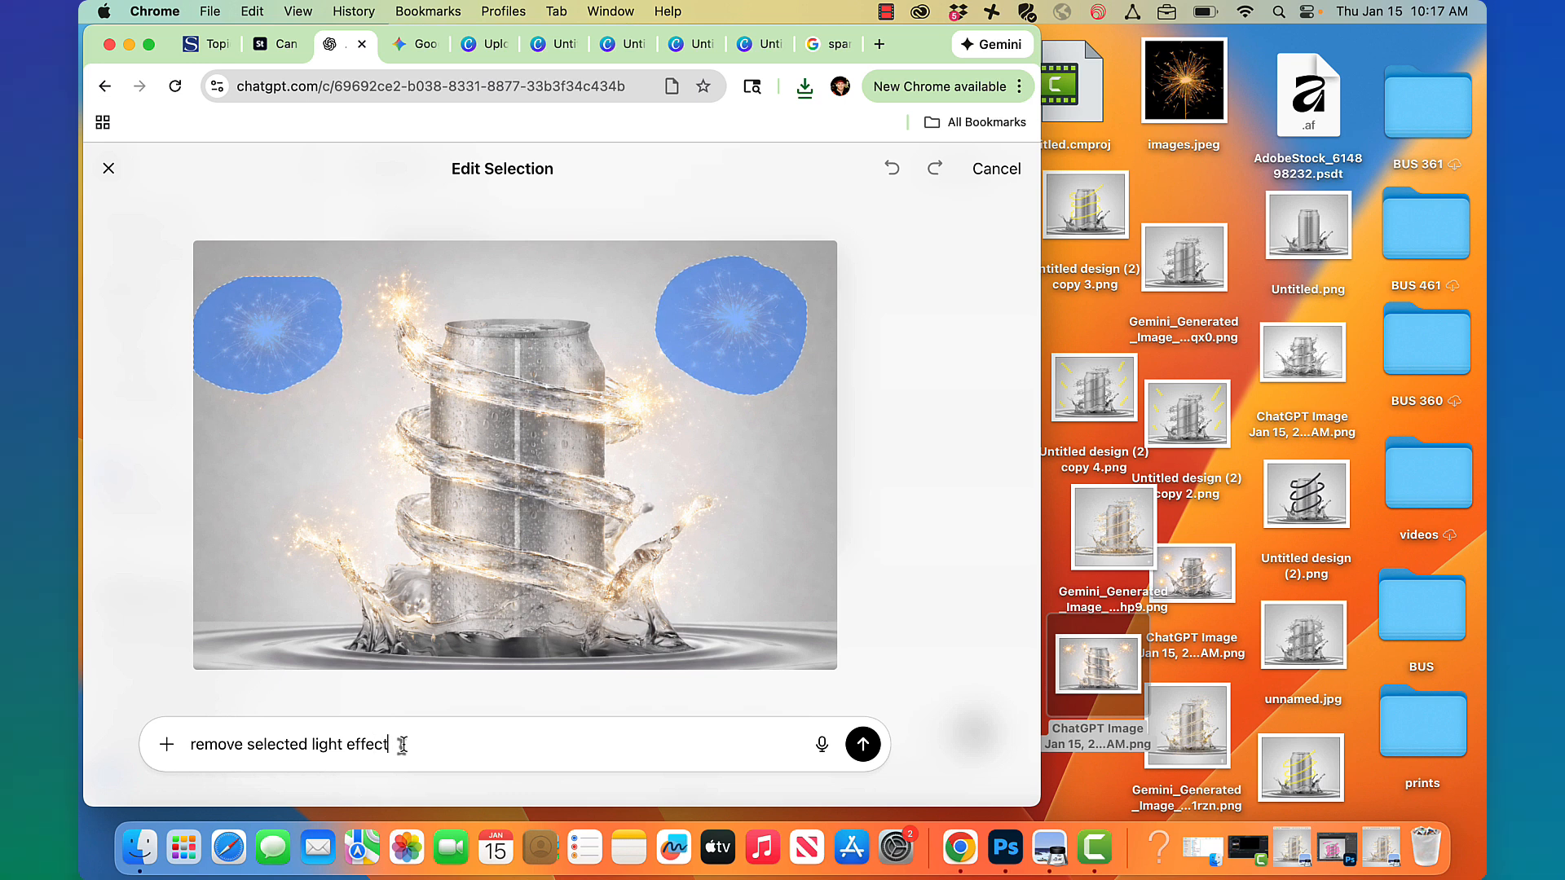
{"action": "key", "text": "Return"}
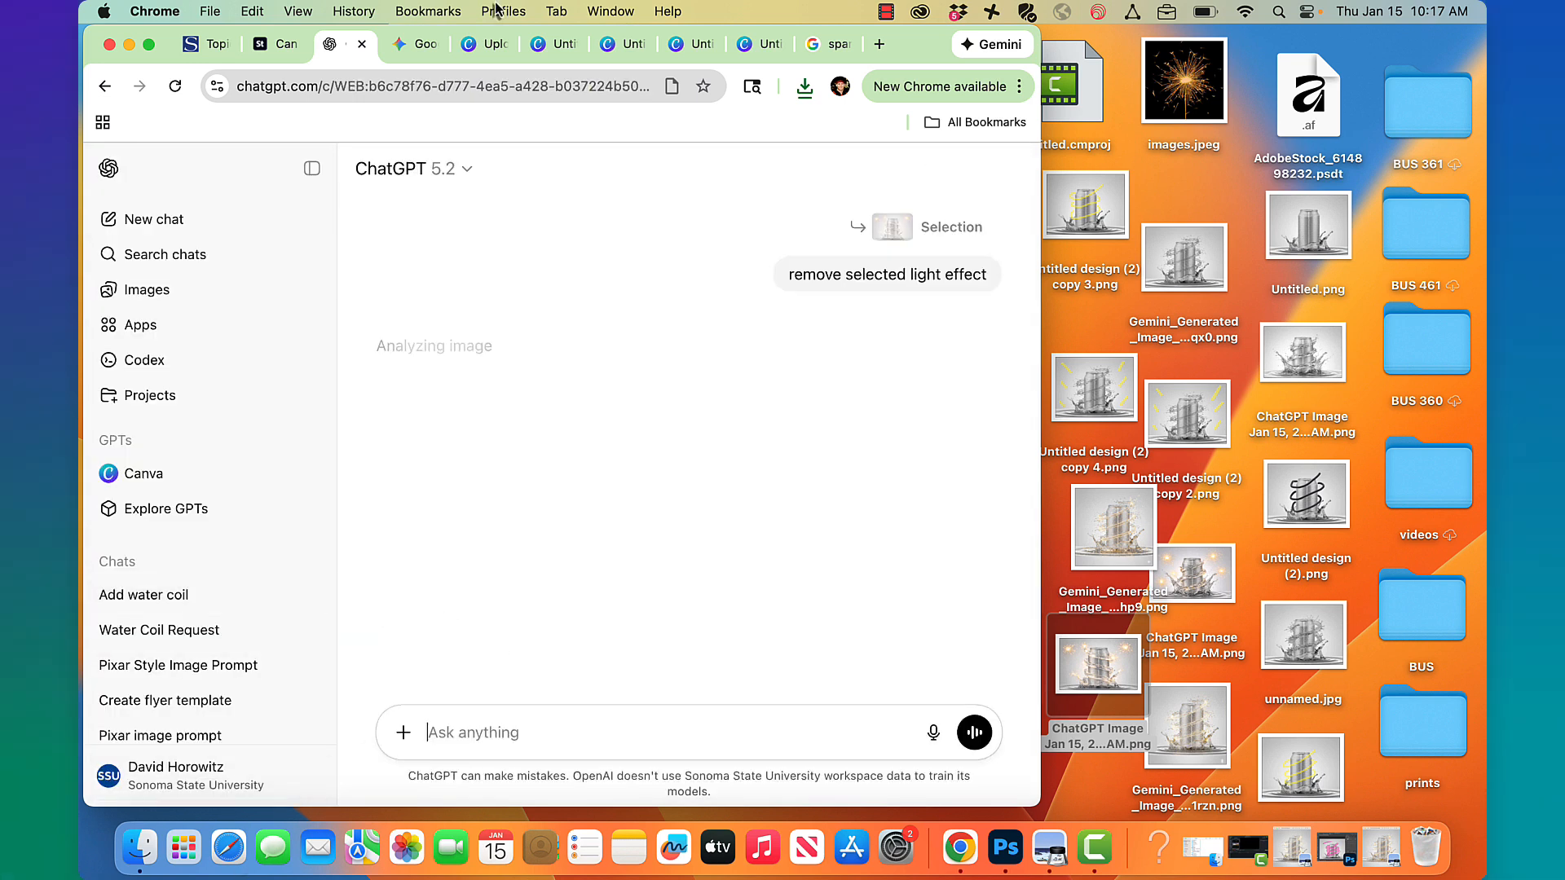
- Compare Gemini's composited image with the original Untitled.png mockup in Preview, and return to ChatGPT's "Add water coil" chat
{"action": "left_click", "coordinate": [413, 46]}
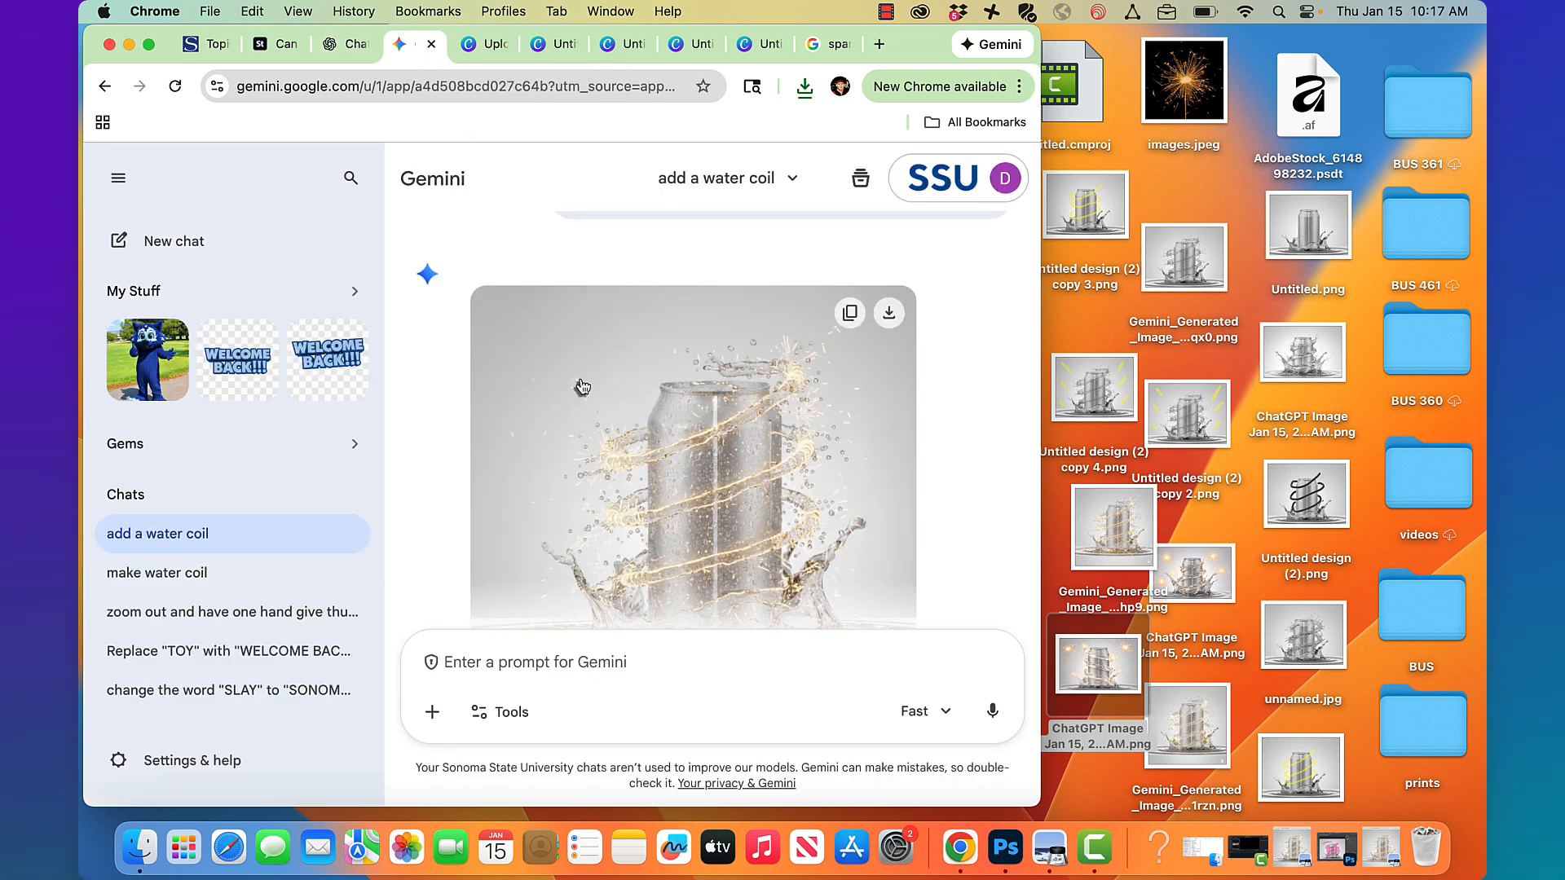
{"action": "scroll", "coordinate": [580, 387], "scroll_direction": "down", "scroll_amount": 3}
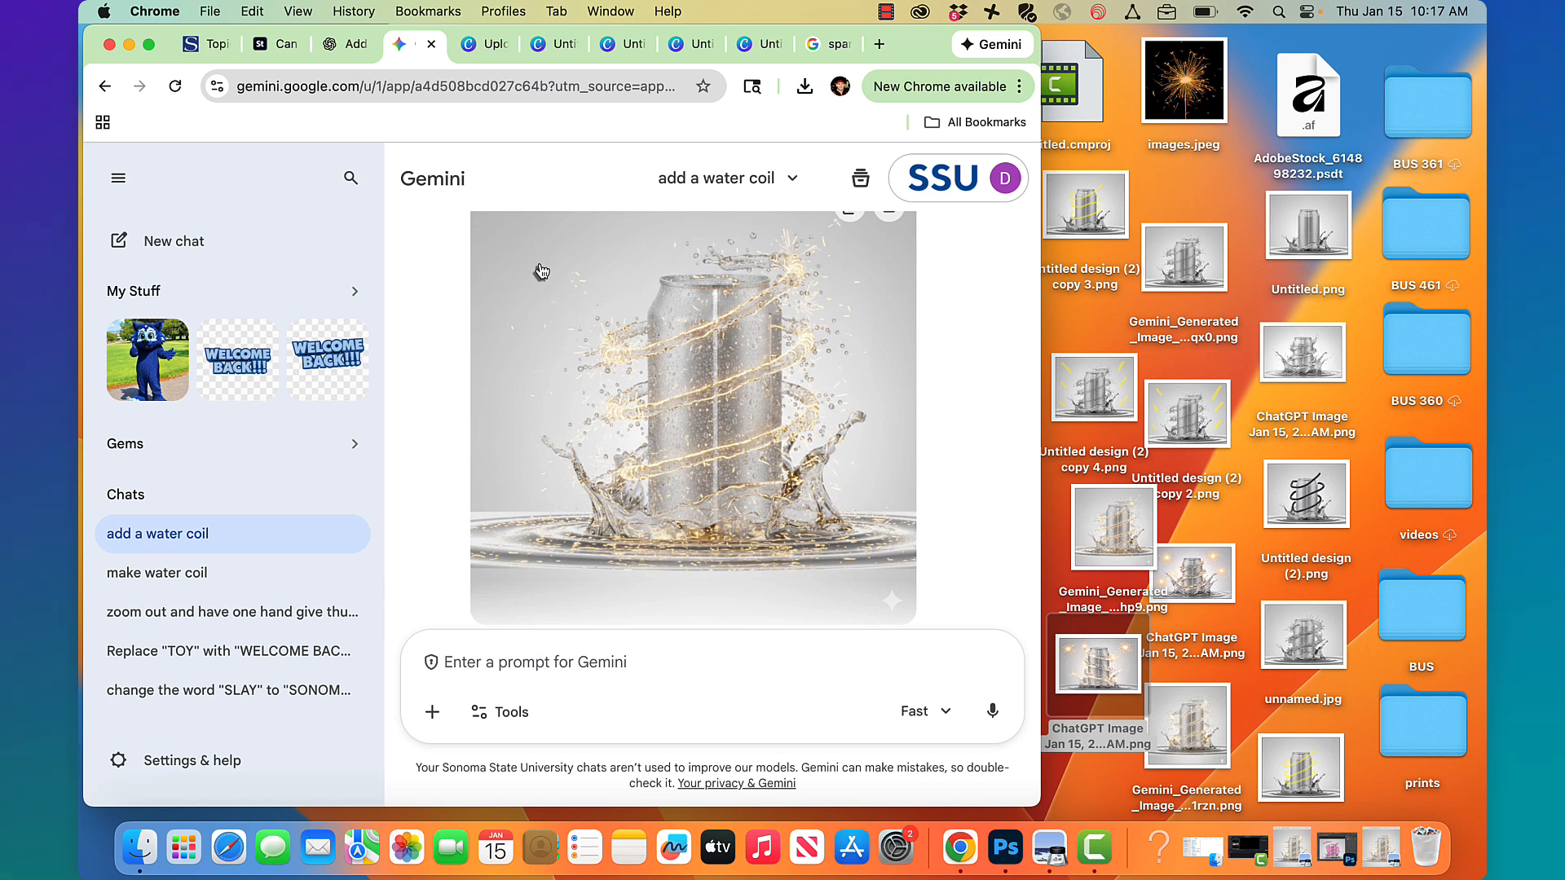
{"action": "double_click", "coordinate": [1326, 239]}
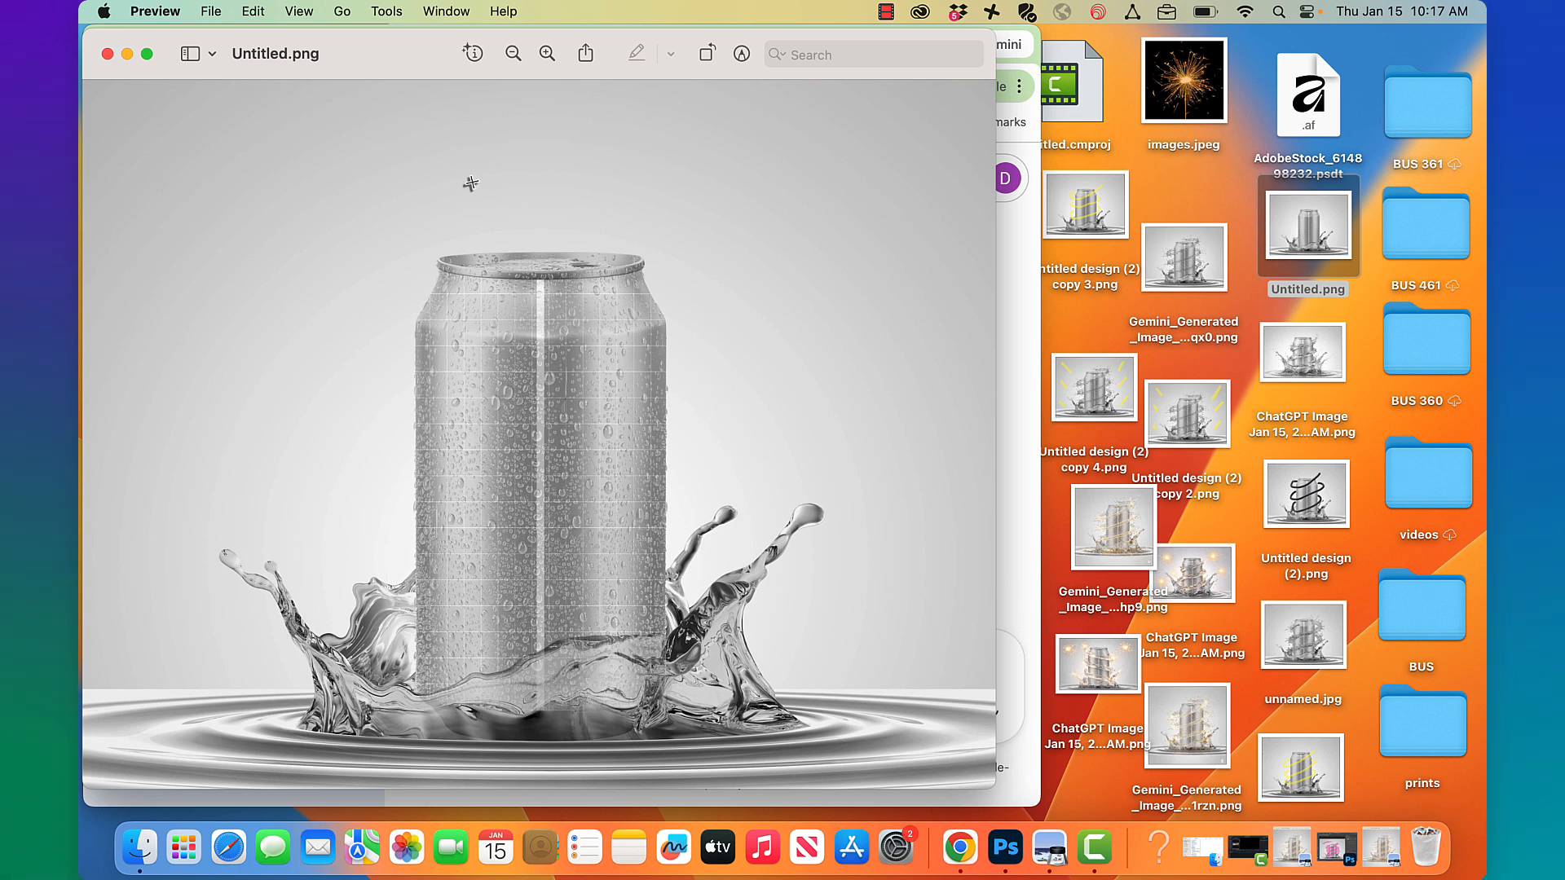
{"action": "left_click", "coordinate": [108, 54]}
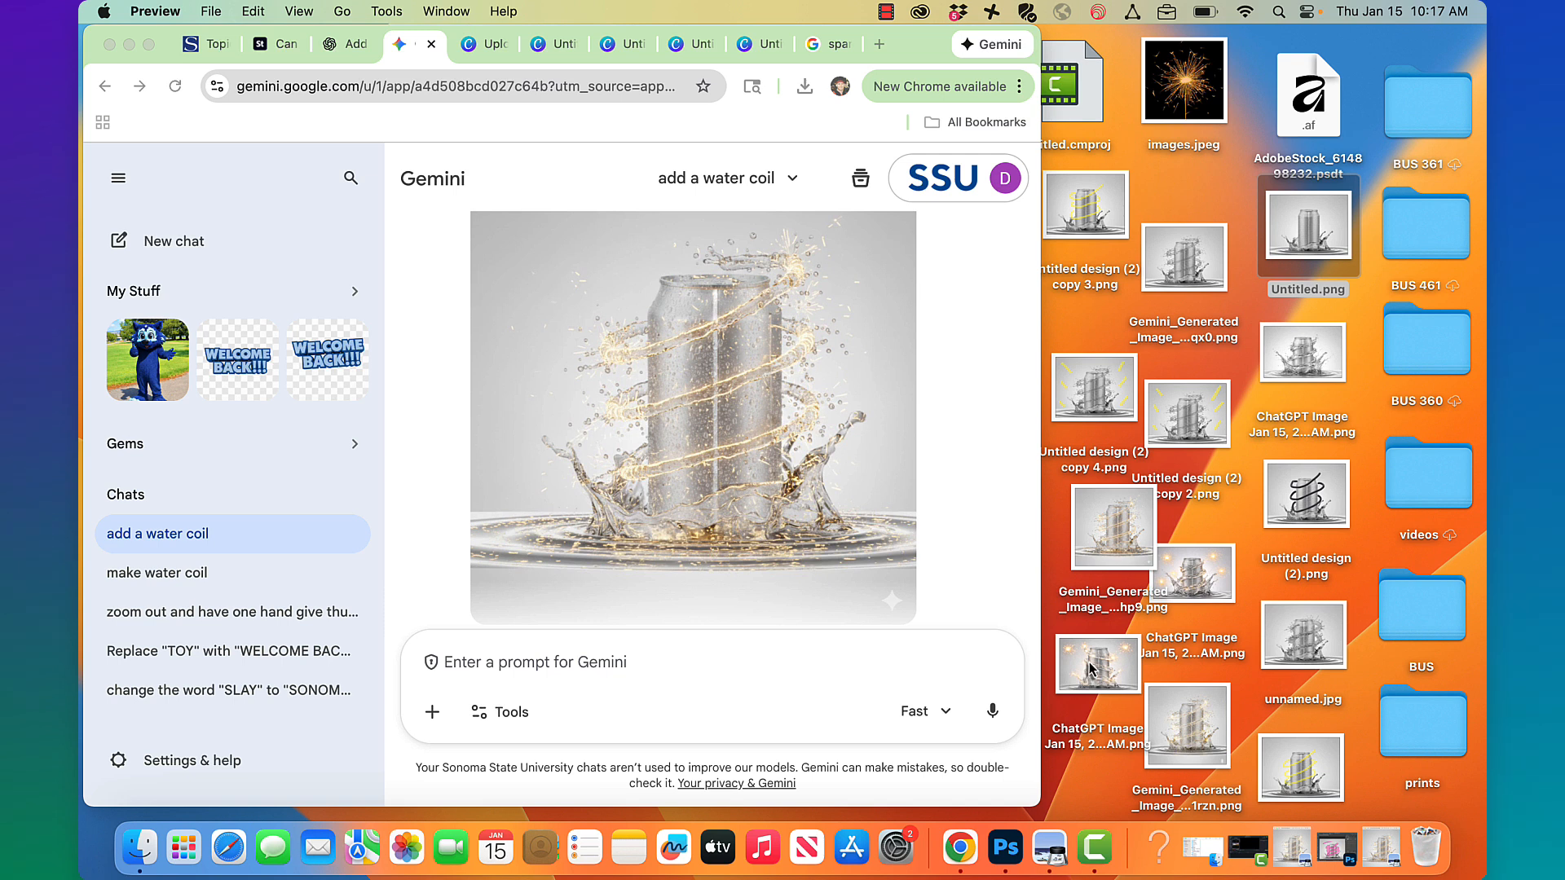
{"action": "left_click", "coordinate": [346, 49]}
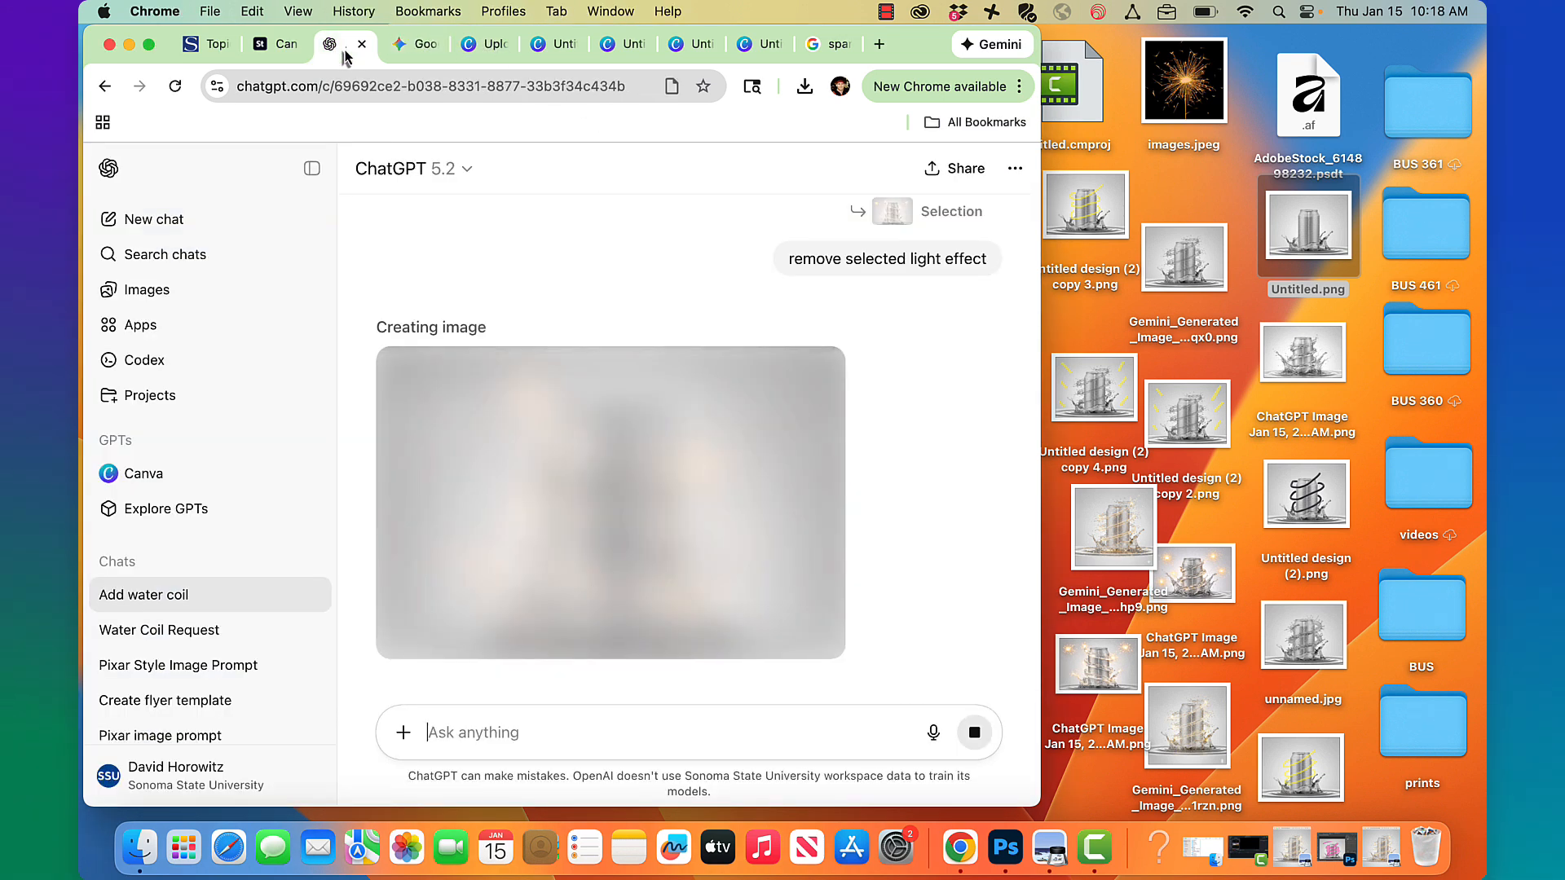